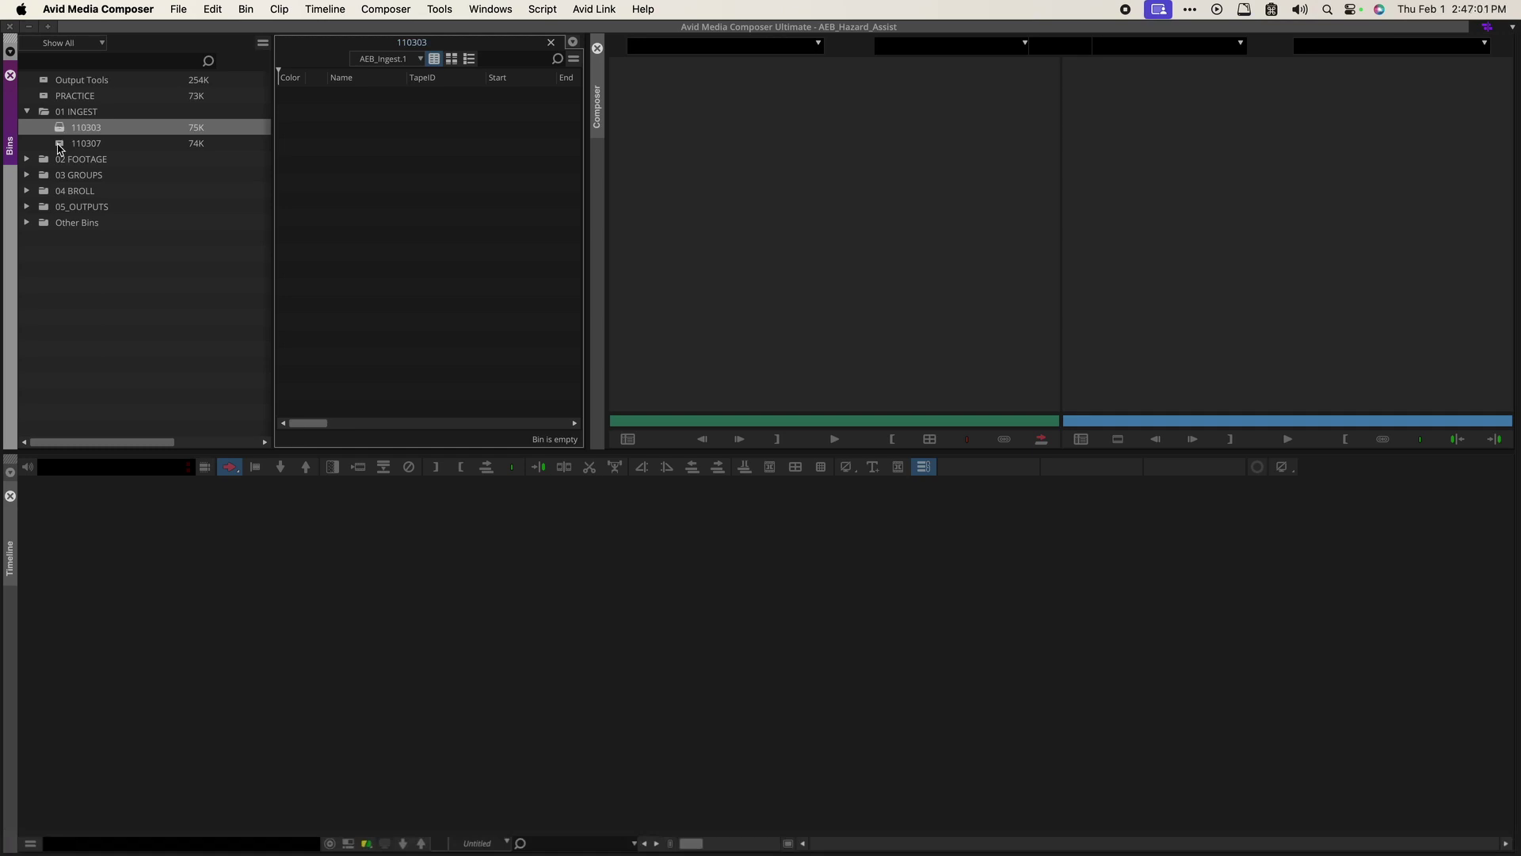
Open the 110307 bin from the 01 INGEST folder and bring up the Source Browser.
double_click(59, 146)
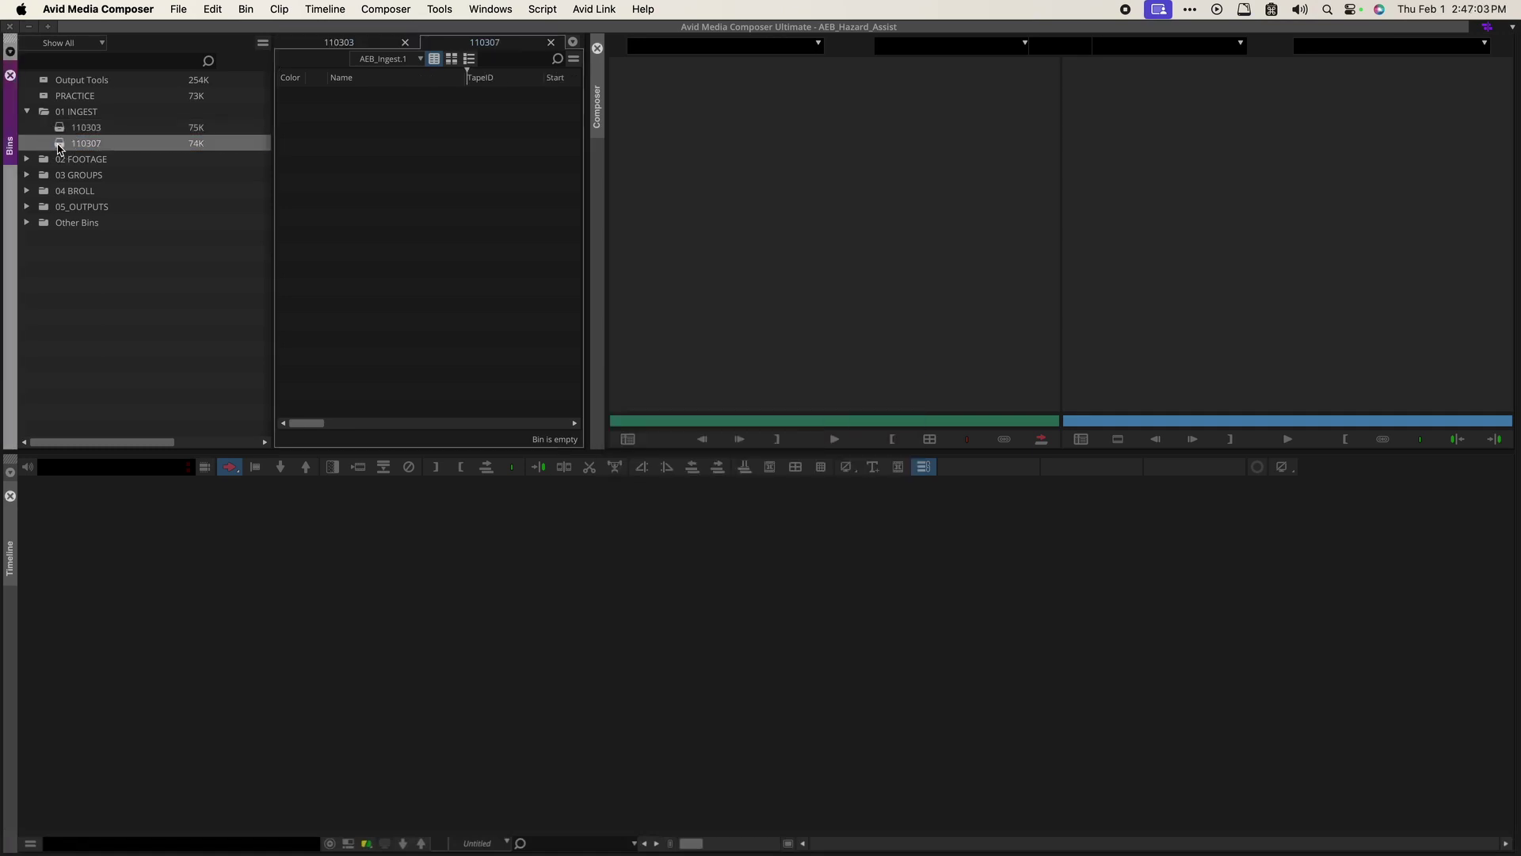
left_click(179, 9)
mouse_move(278, 232)
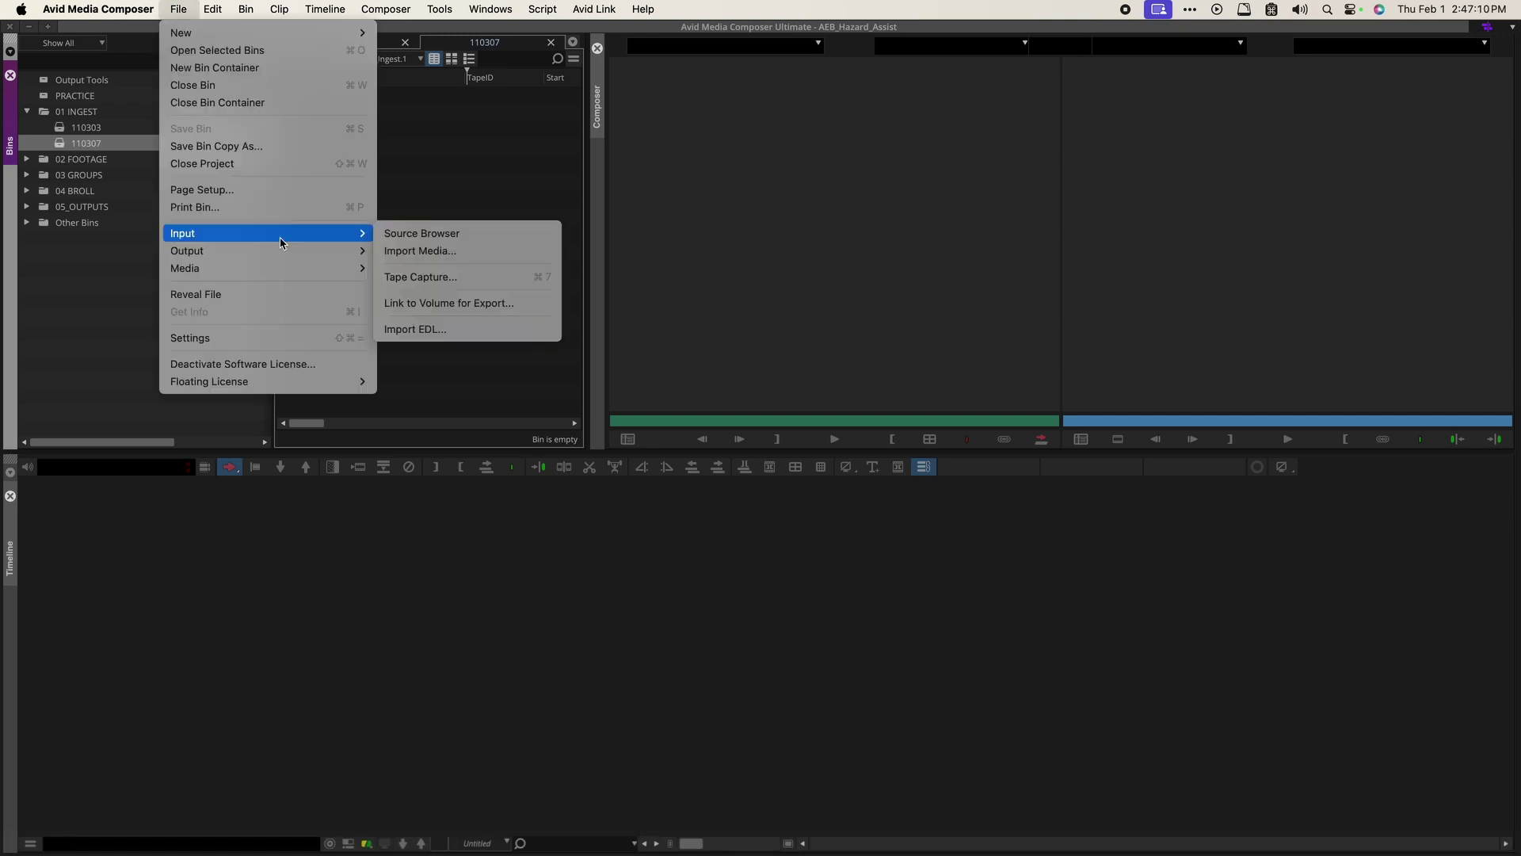
left_click(422, 234)
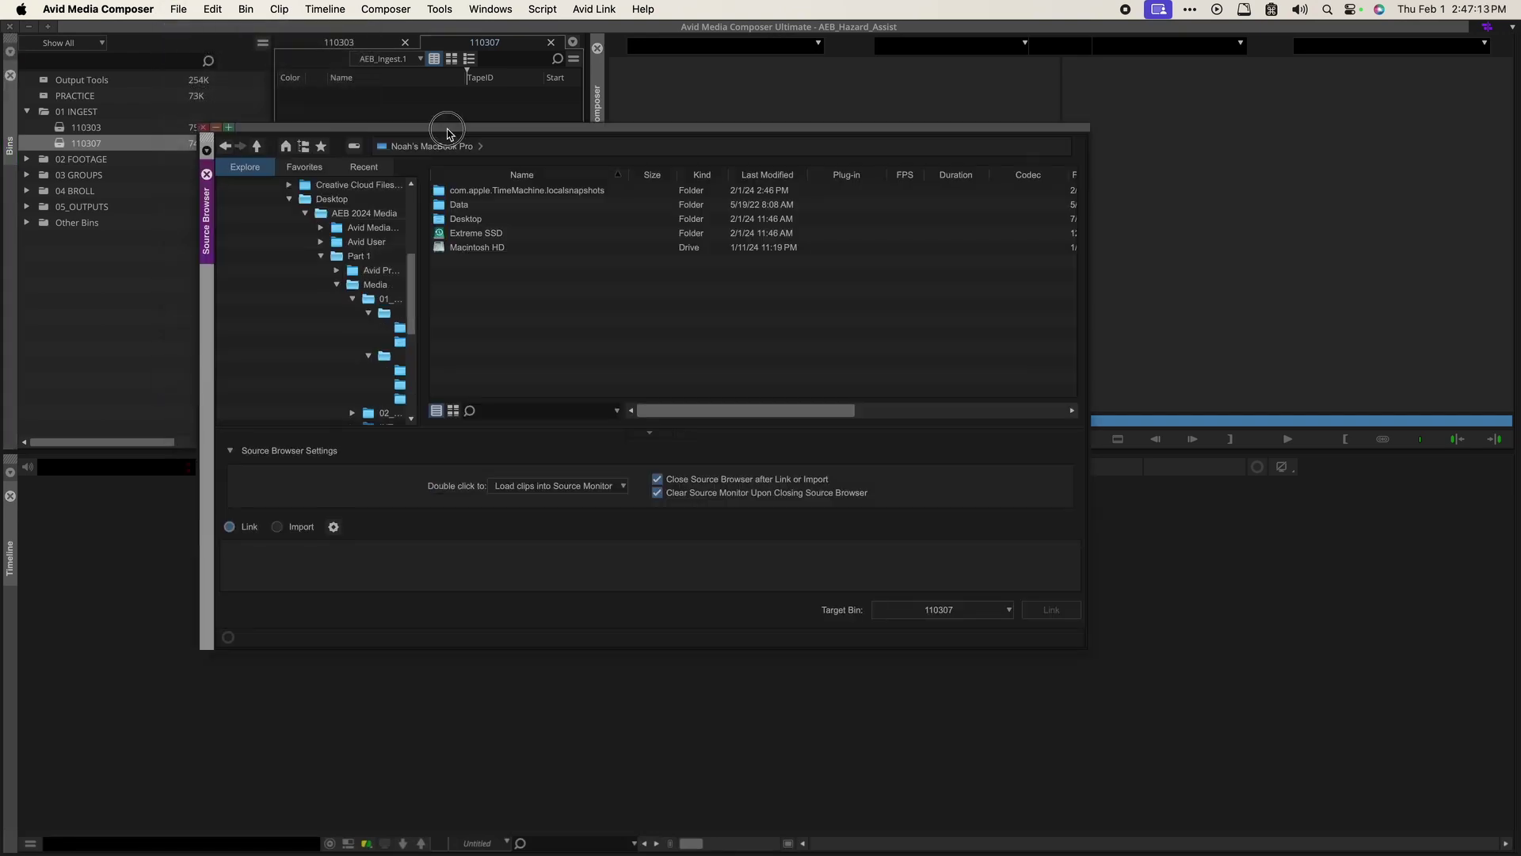
Link the HZKYD_B_110303_CBC2 and HZKYD_H_110307_CBC2 folders from Media/02_For Ingest into the 110307 bin.
left_click(380, 286)
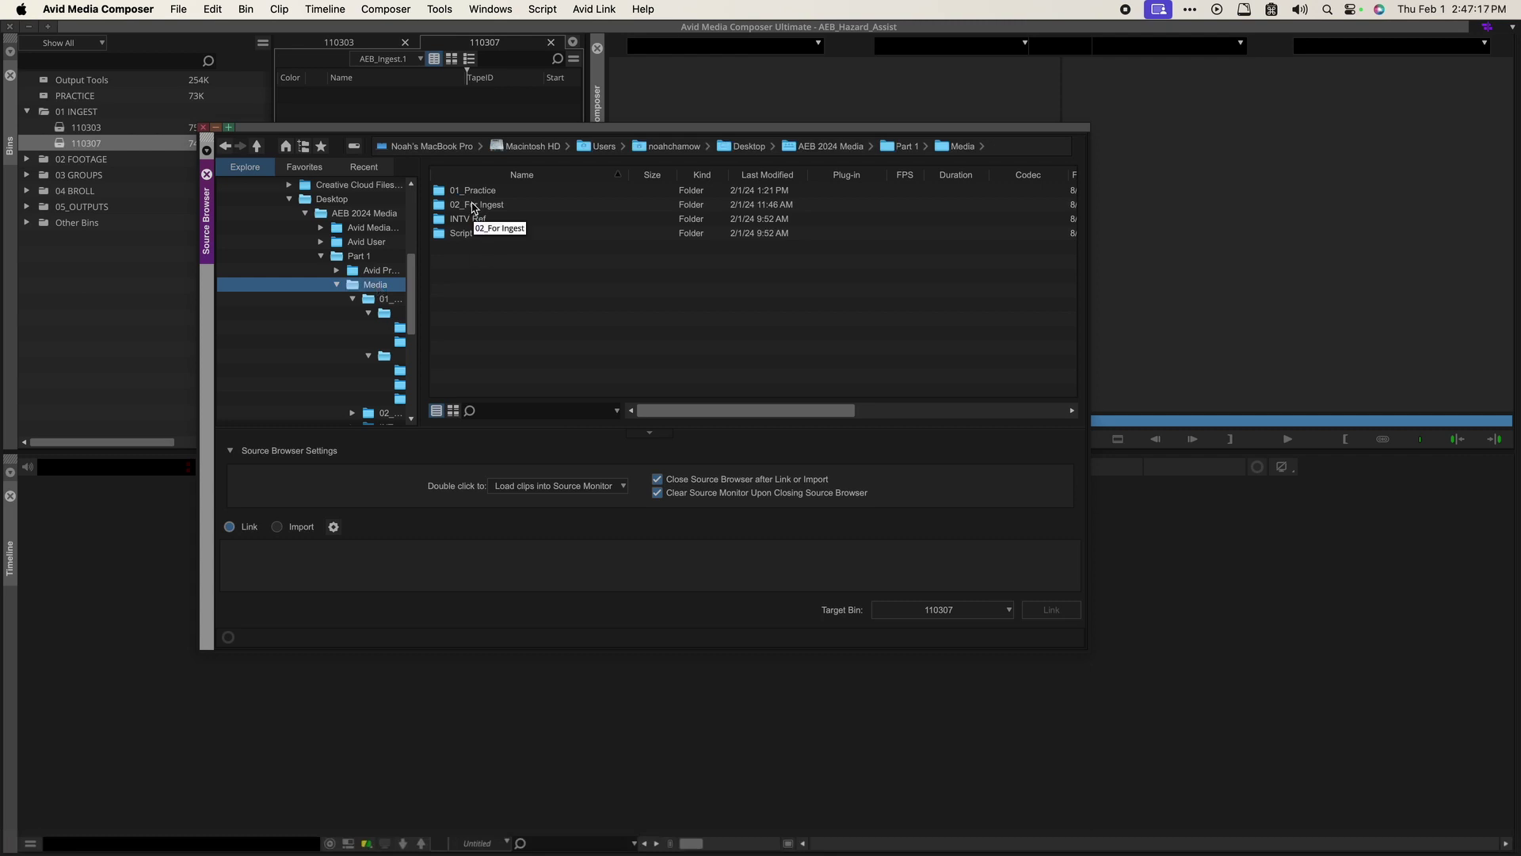
double_click(472, 206)
left_click(500, 192)
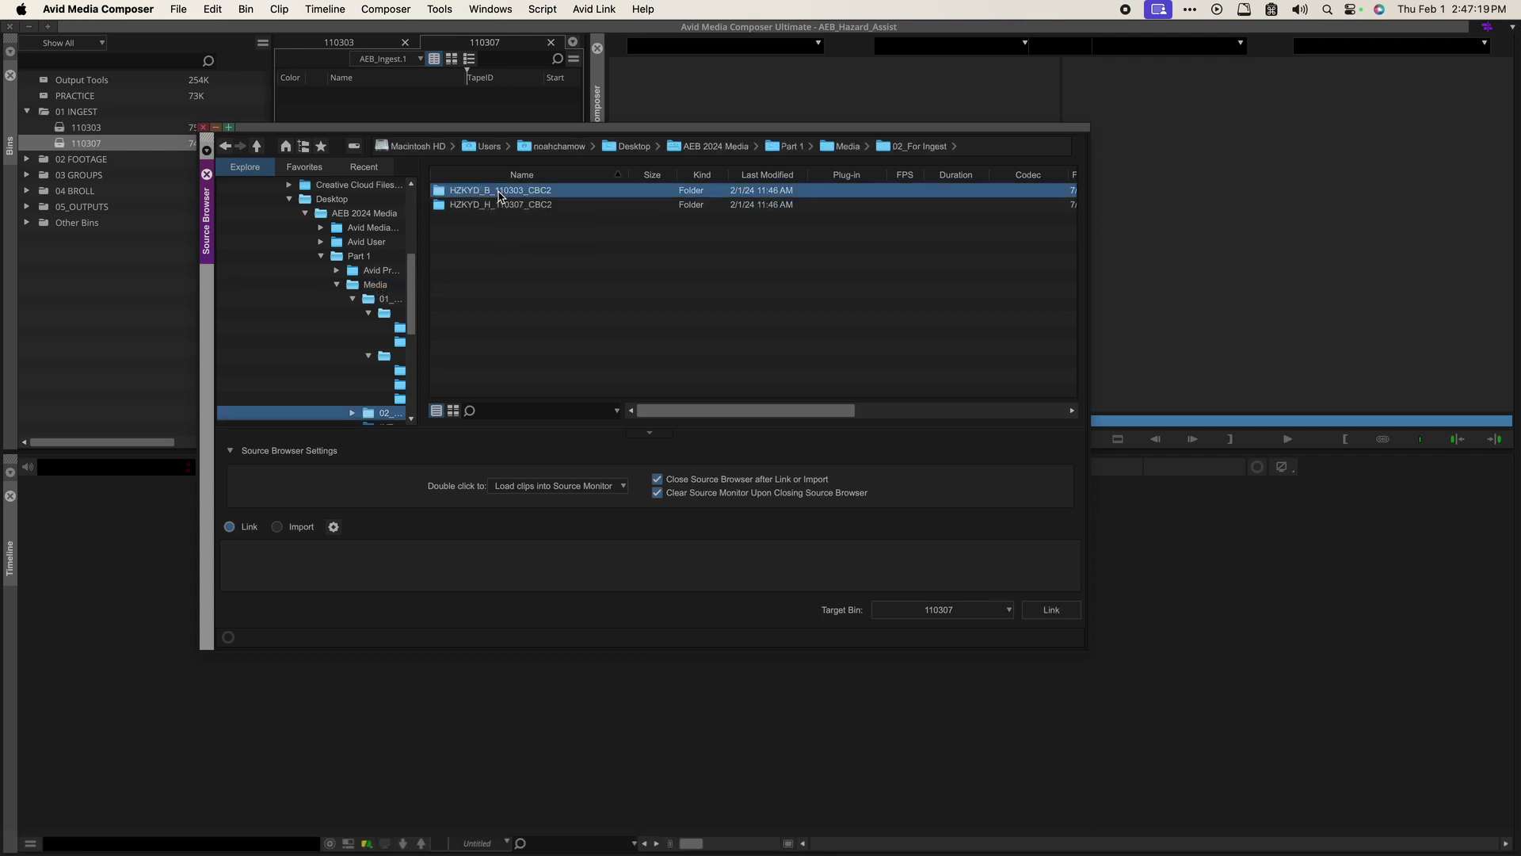
left_click(501, 206, "shift")
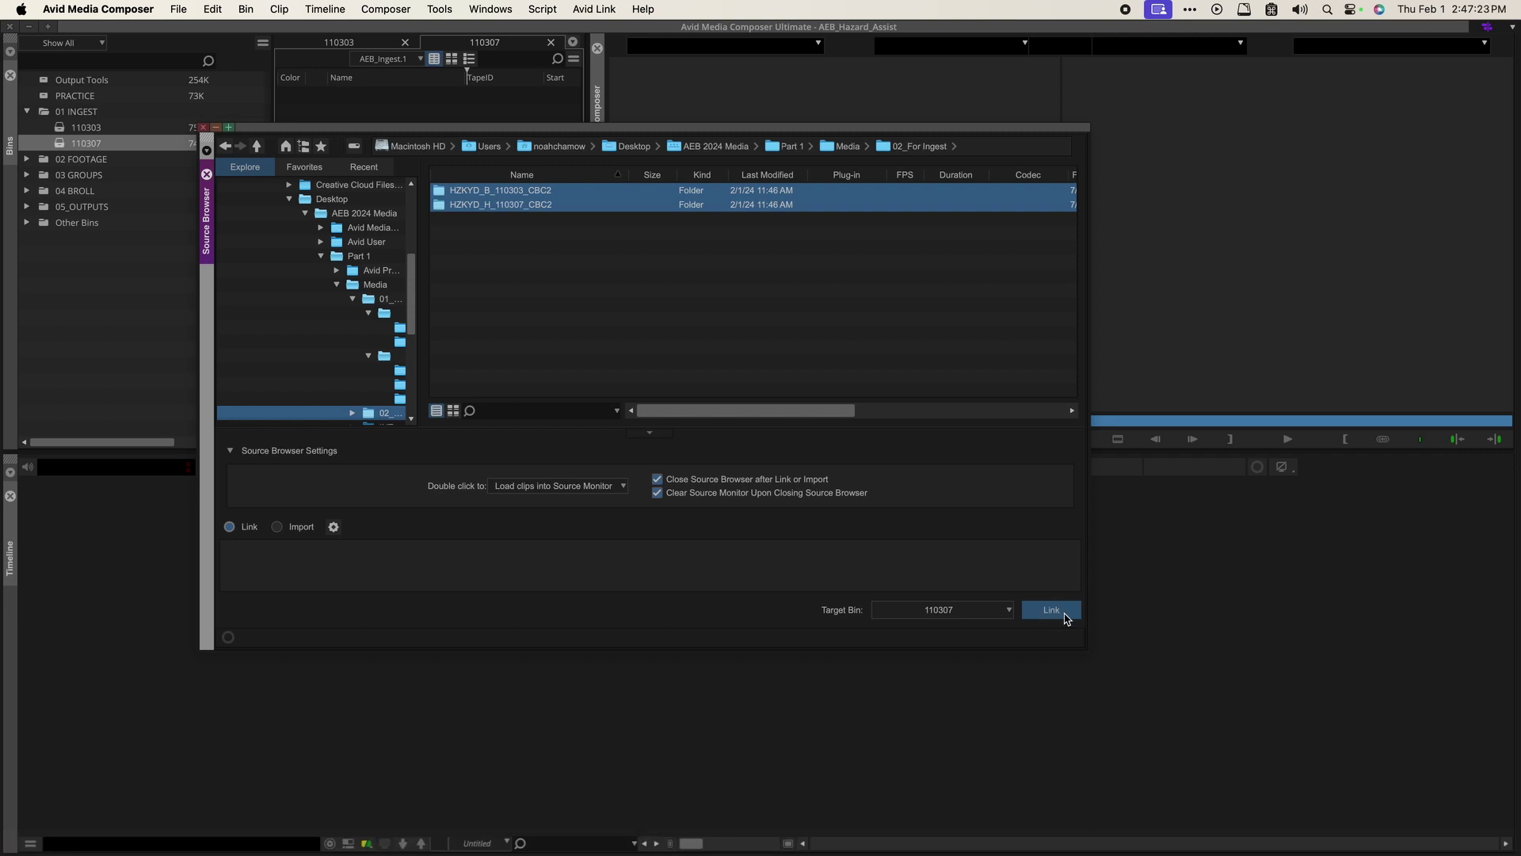
left_click(1050, 610)
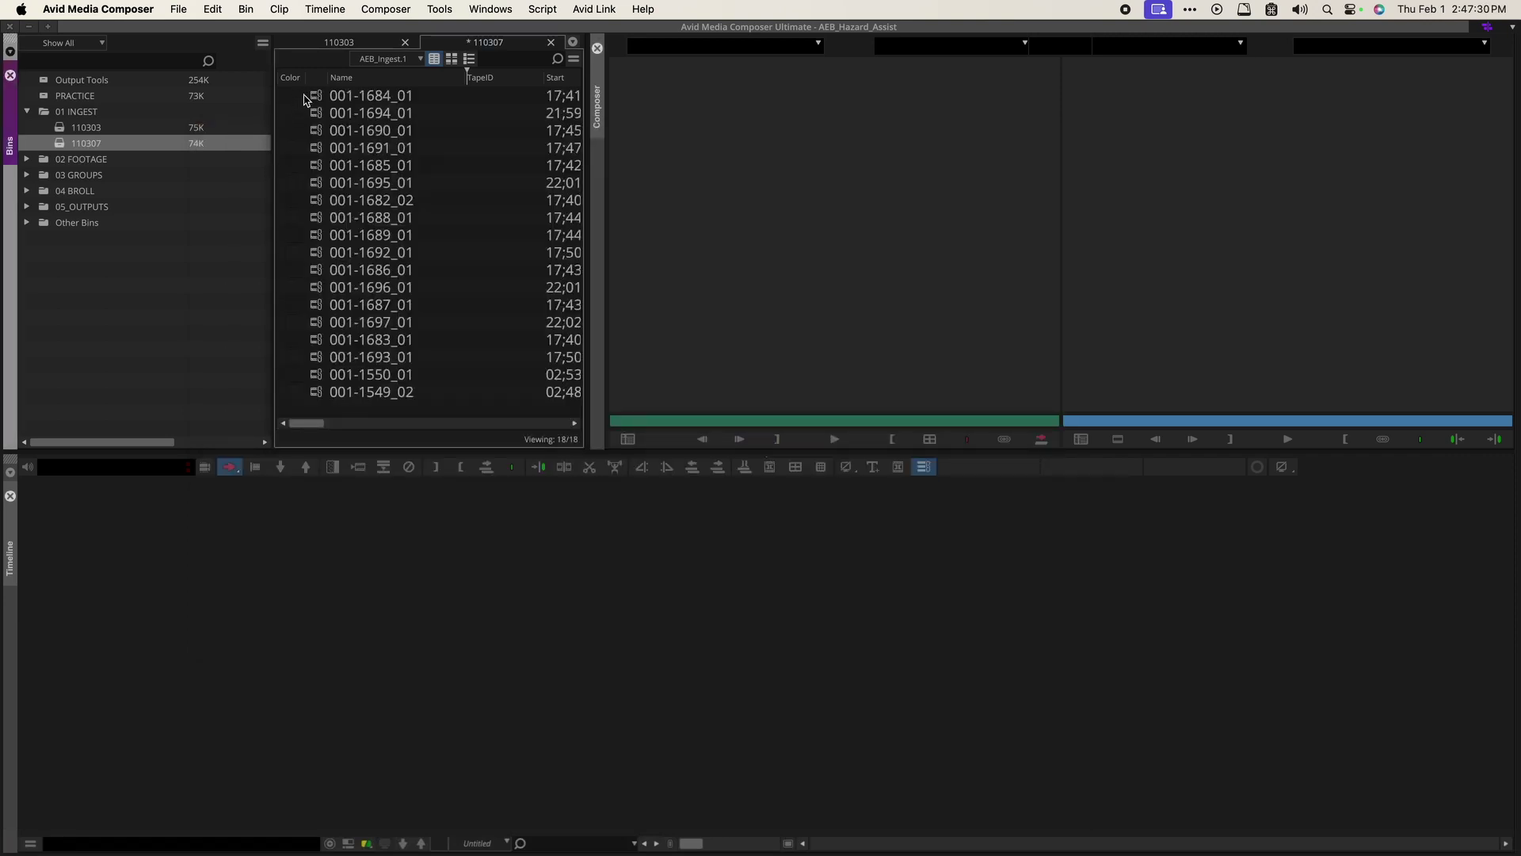
left_click(321, 101)
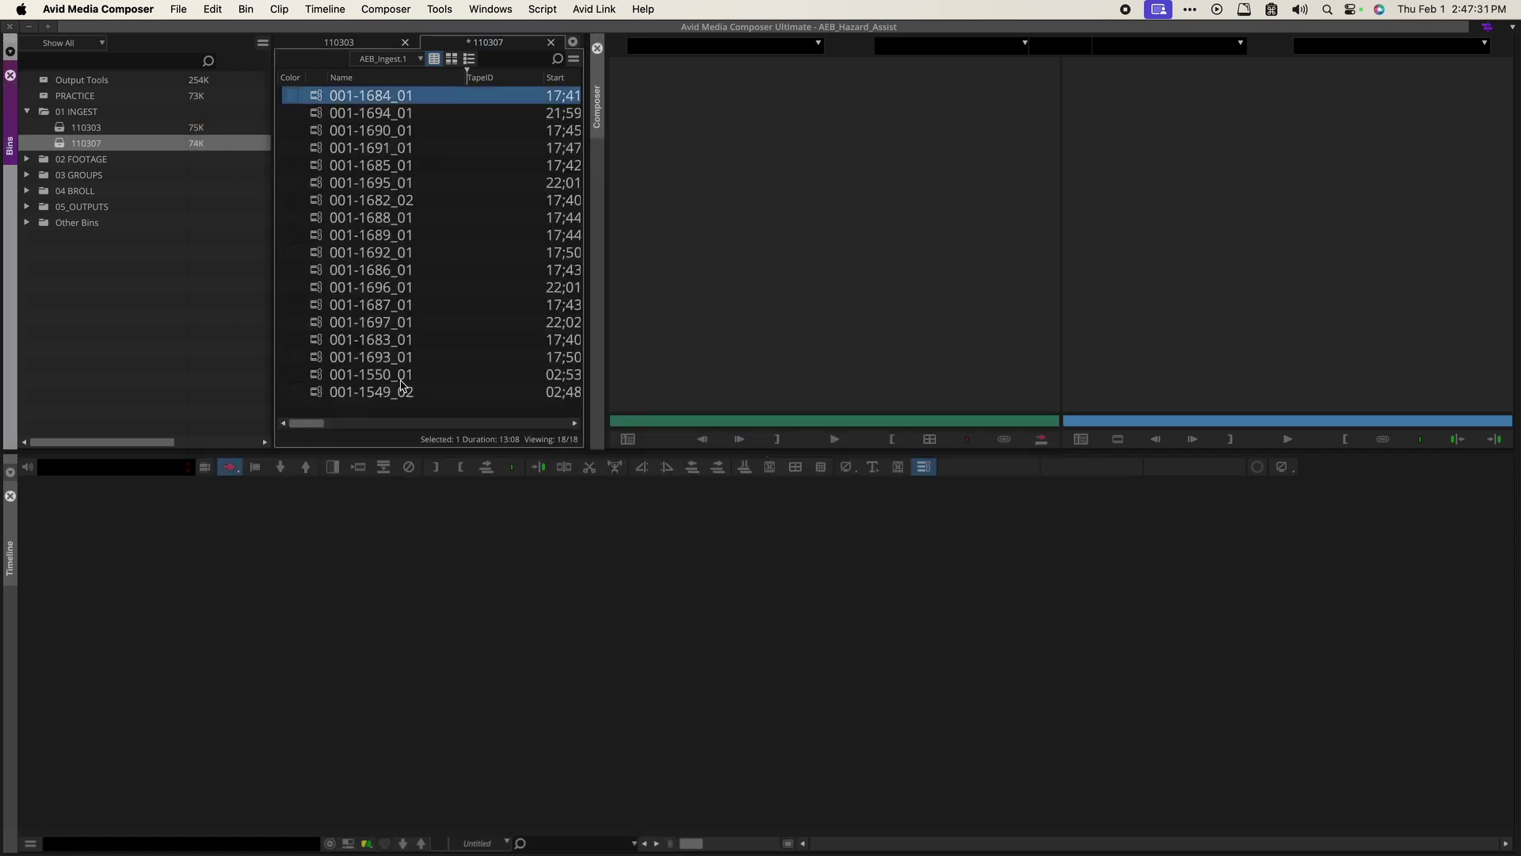
left_click(179, 8)
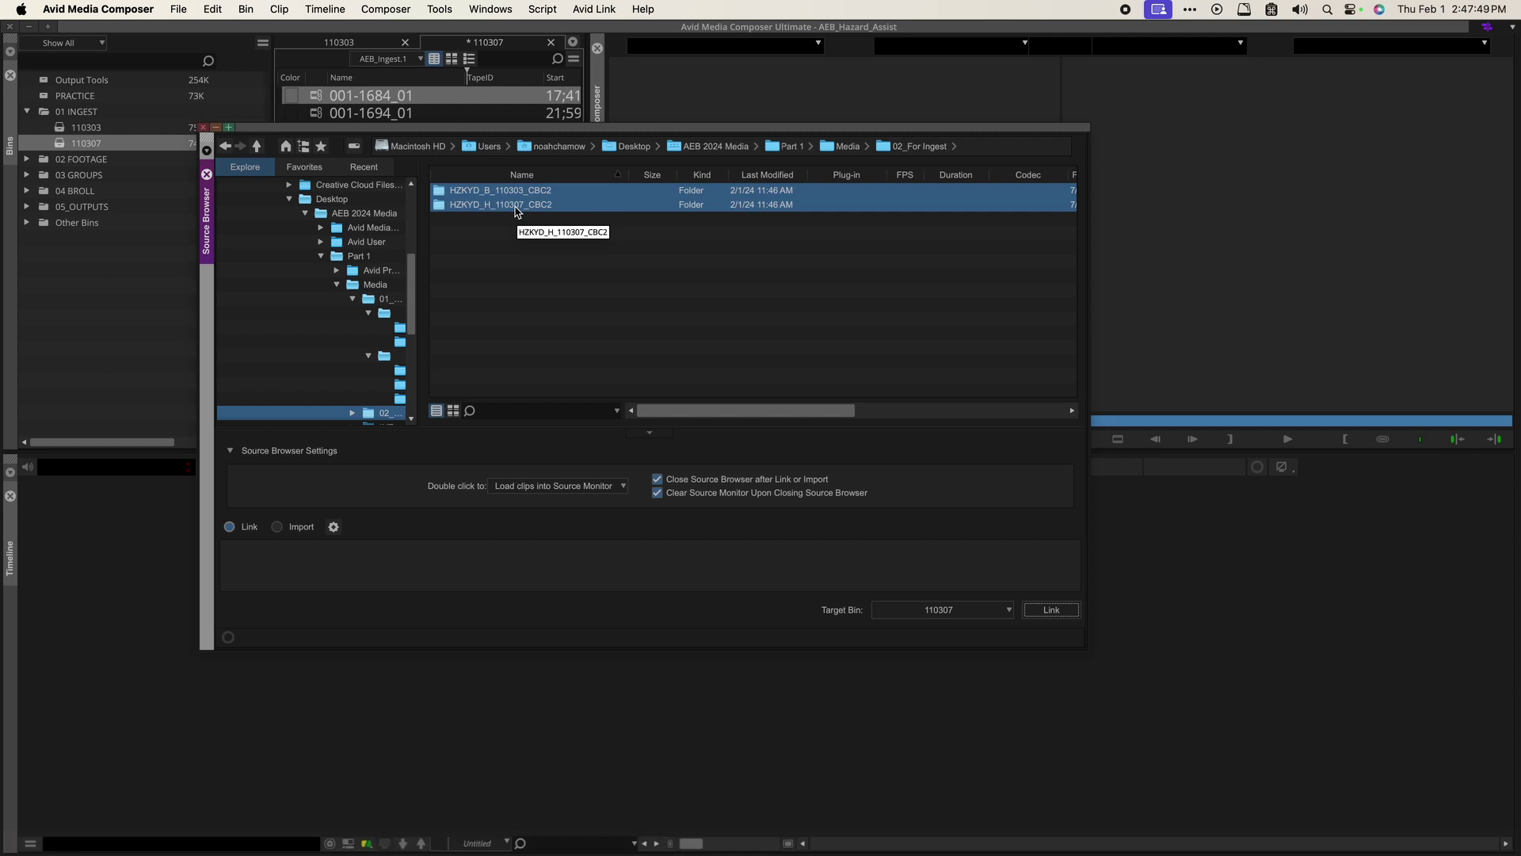
left_click(203, 127)
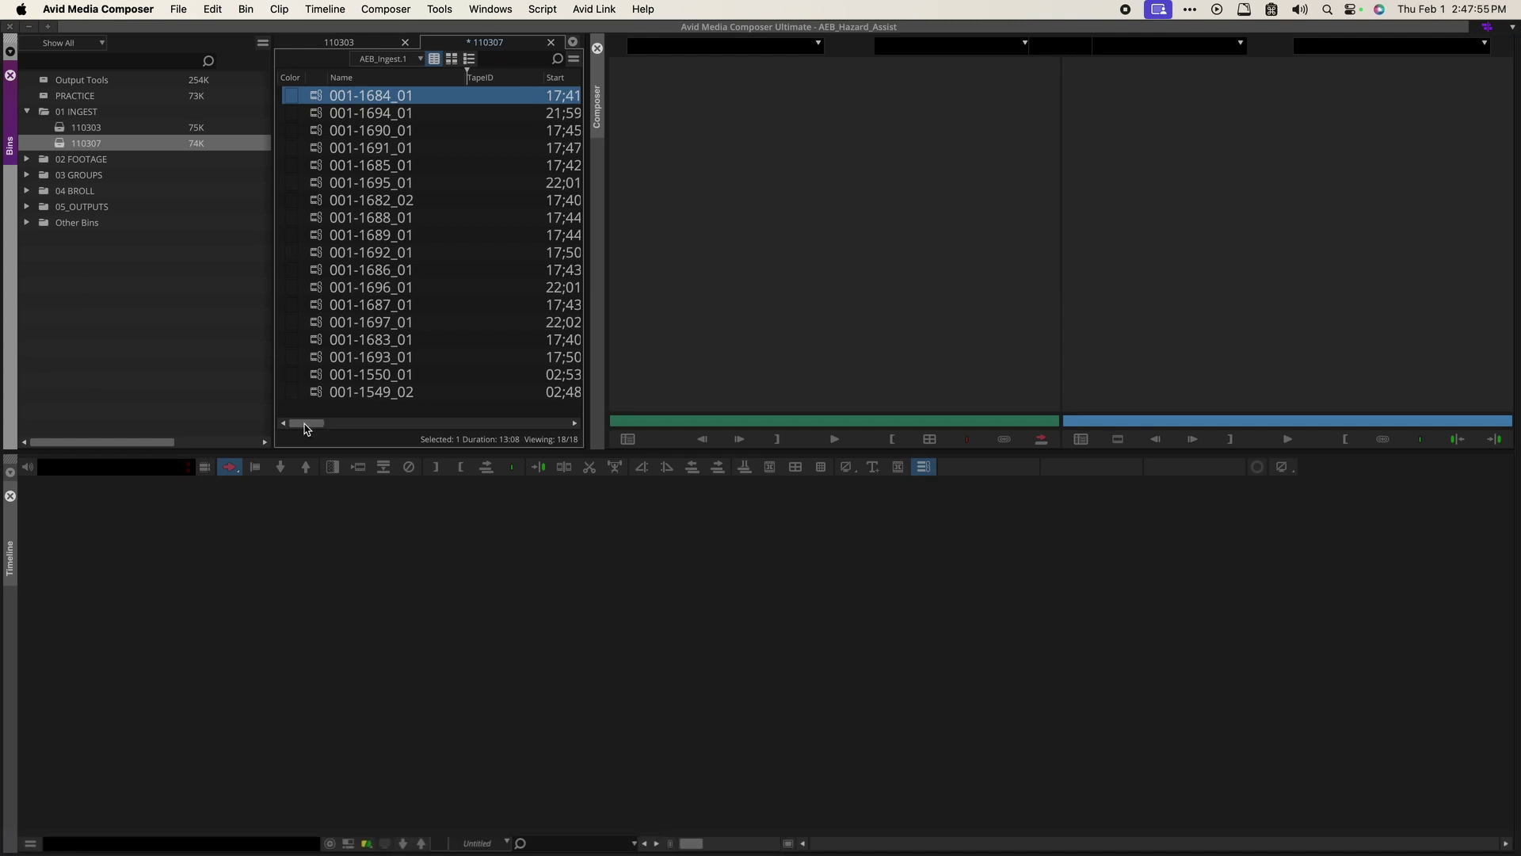
Widen the bin area and bring the source folder names in the Source Path column into view.
left_click_drag(309, 425, 342, 426)
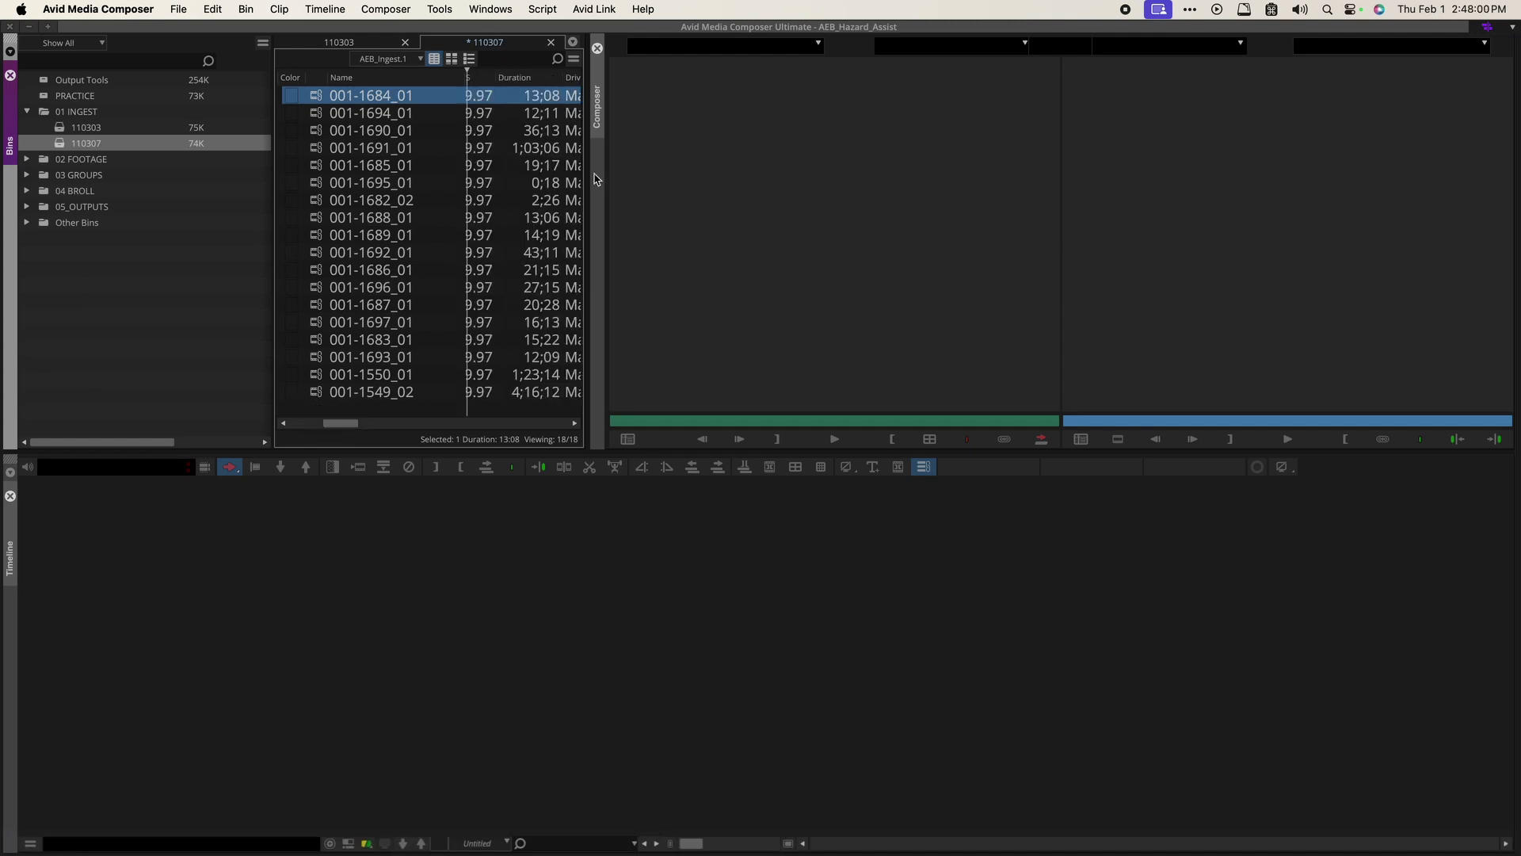
left_click_drag(597, 179, 852, 196)
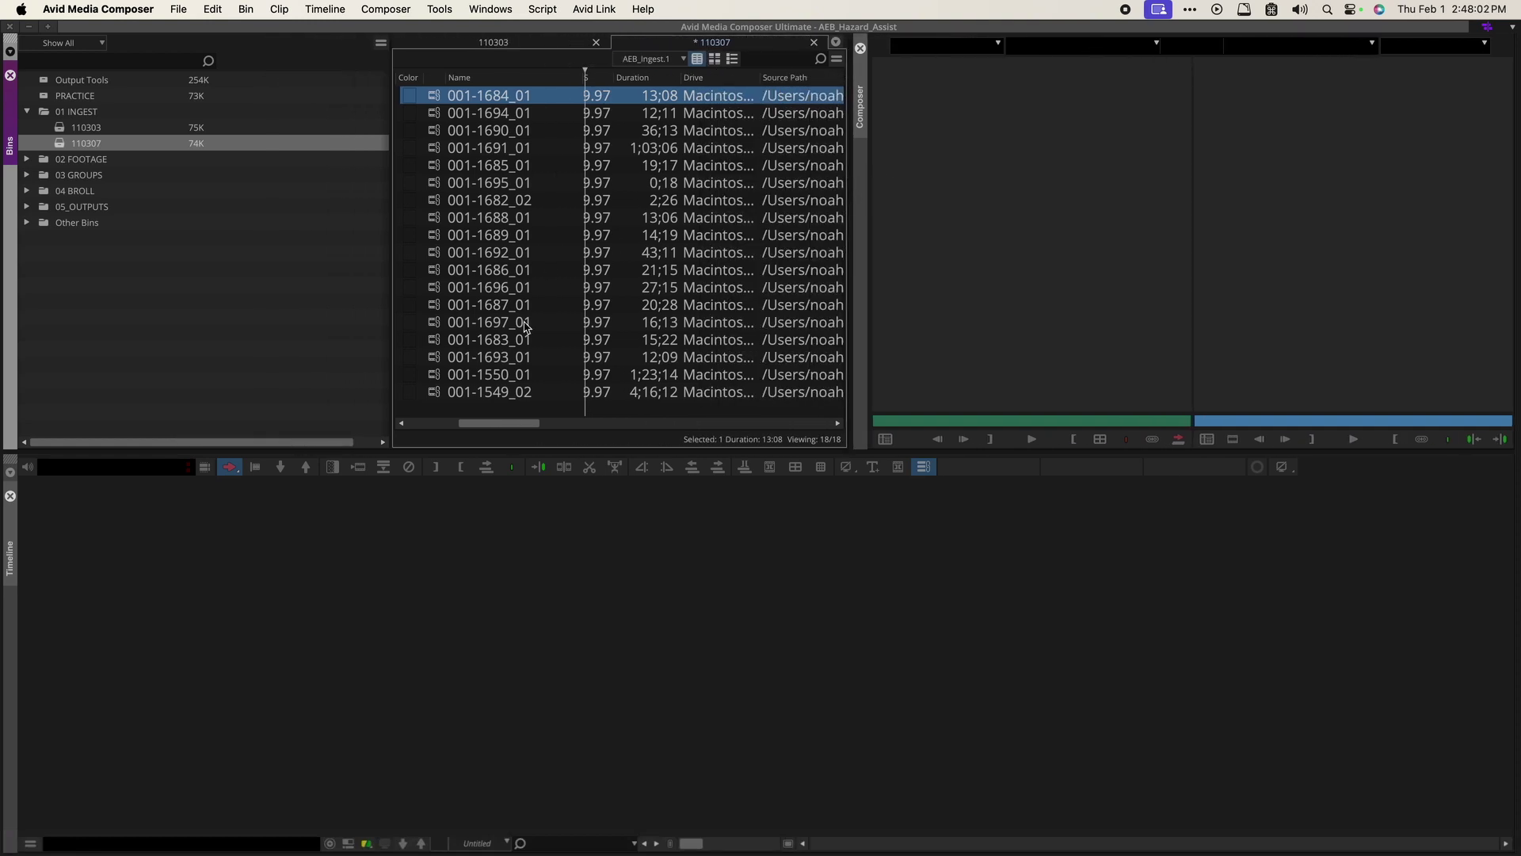
left_click_drag(503, 423, 620, 435)
Move clips 001-1550_01 and 001-1549_02, which come from the HZKYD_B_110303_CBC2 folder, into the 110303 bin.
left_click(435, 97)
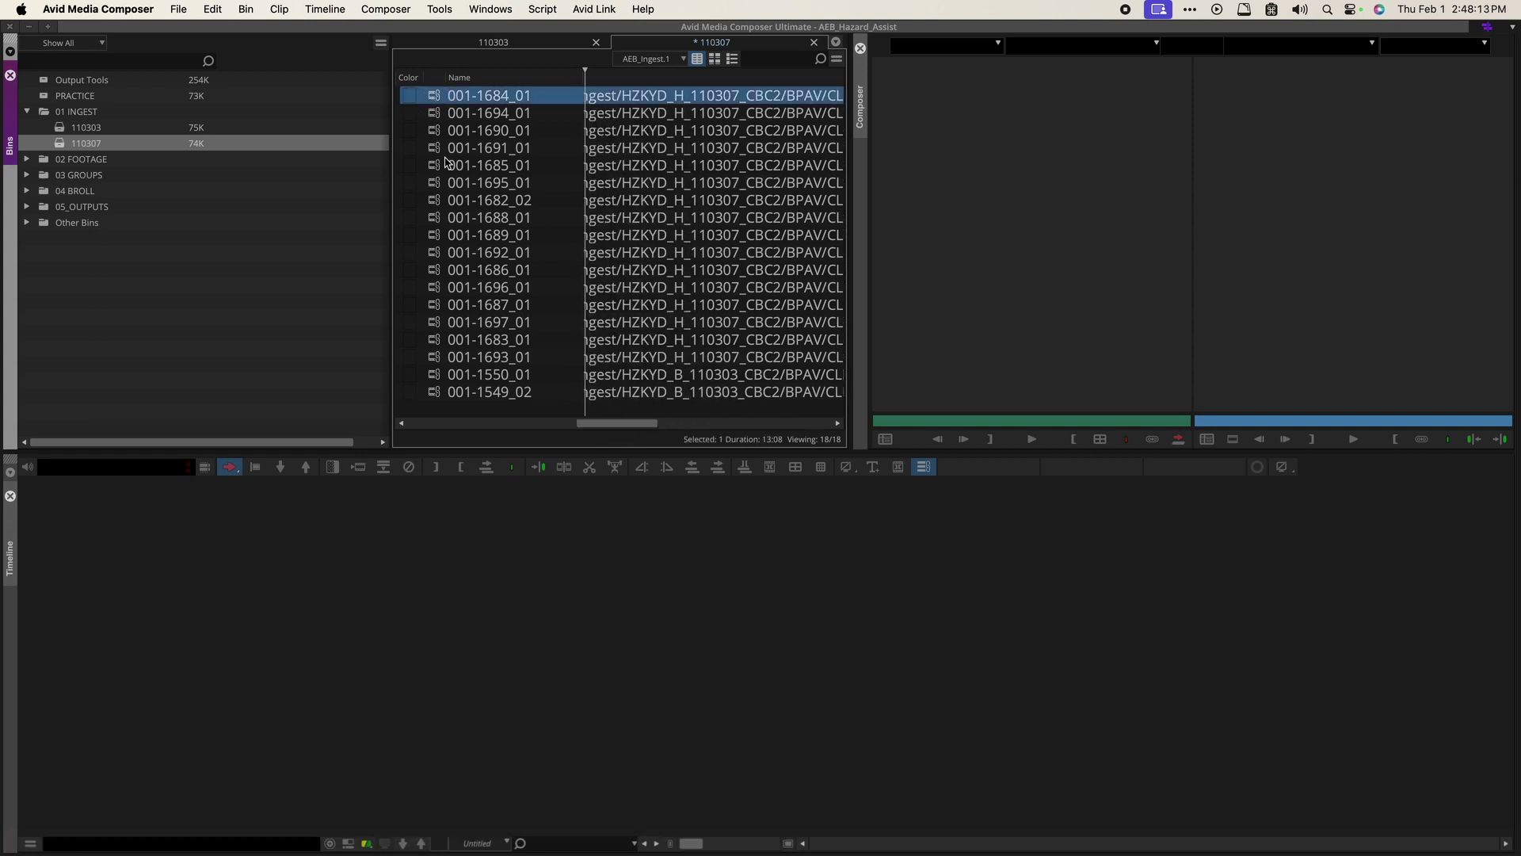
left_click(435, 371, "shift")
left_click(435, 361, "shift")
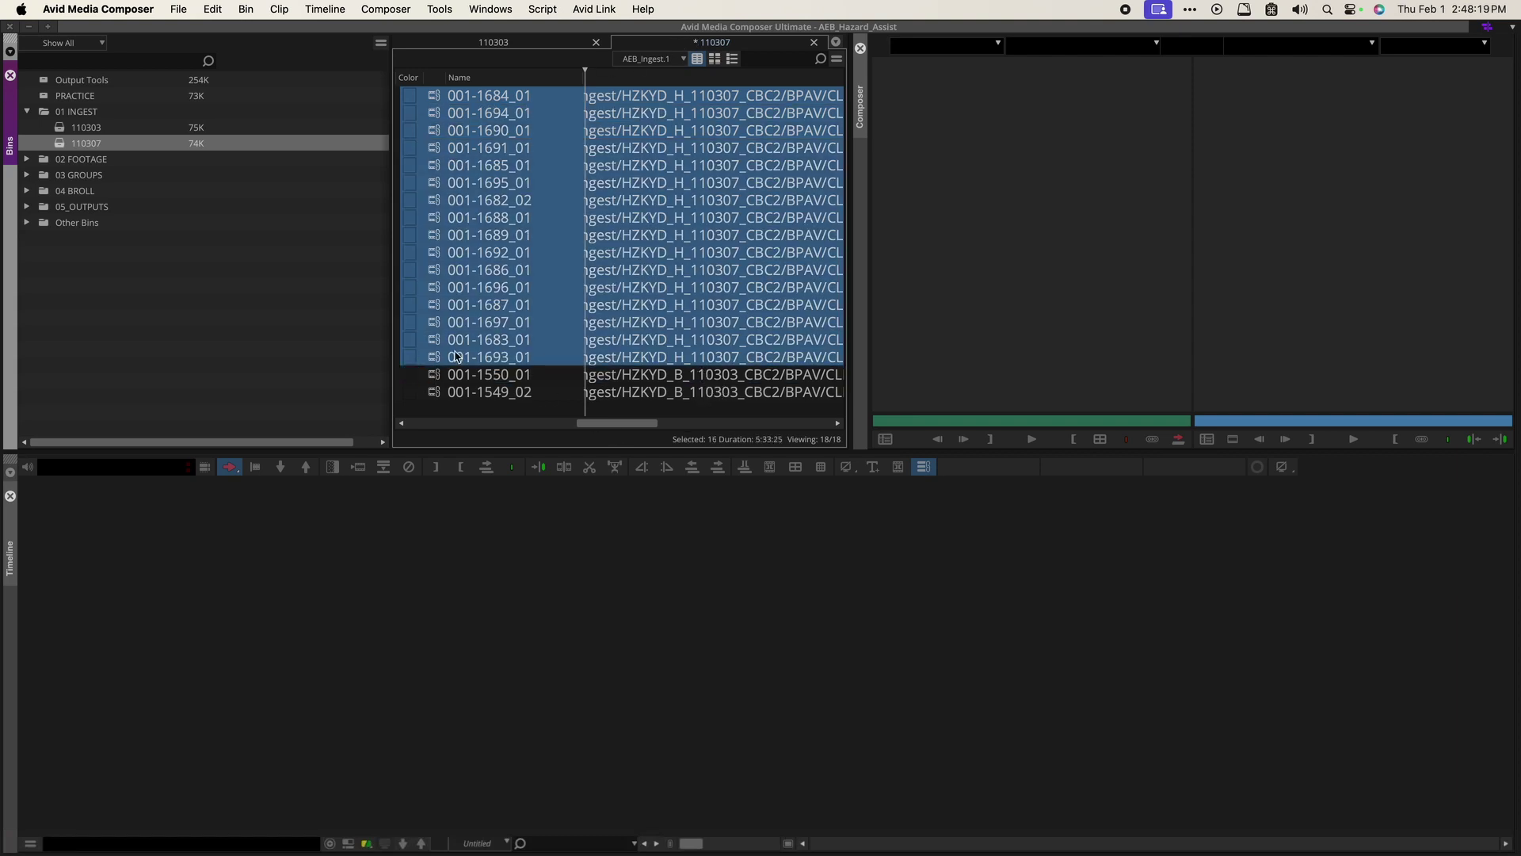
left_click(435, 373)
left_click(435, 392, "shift")
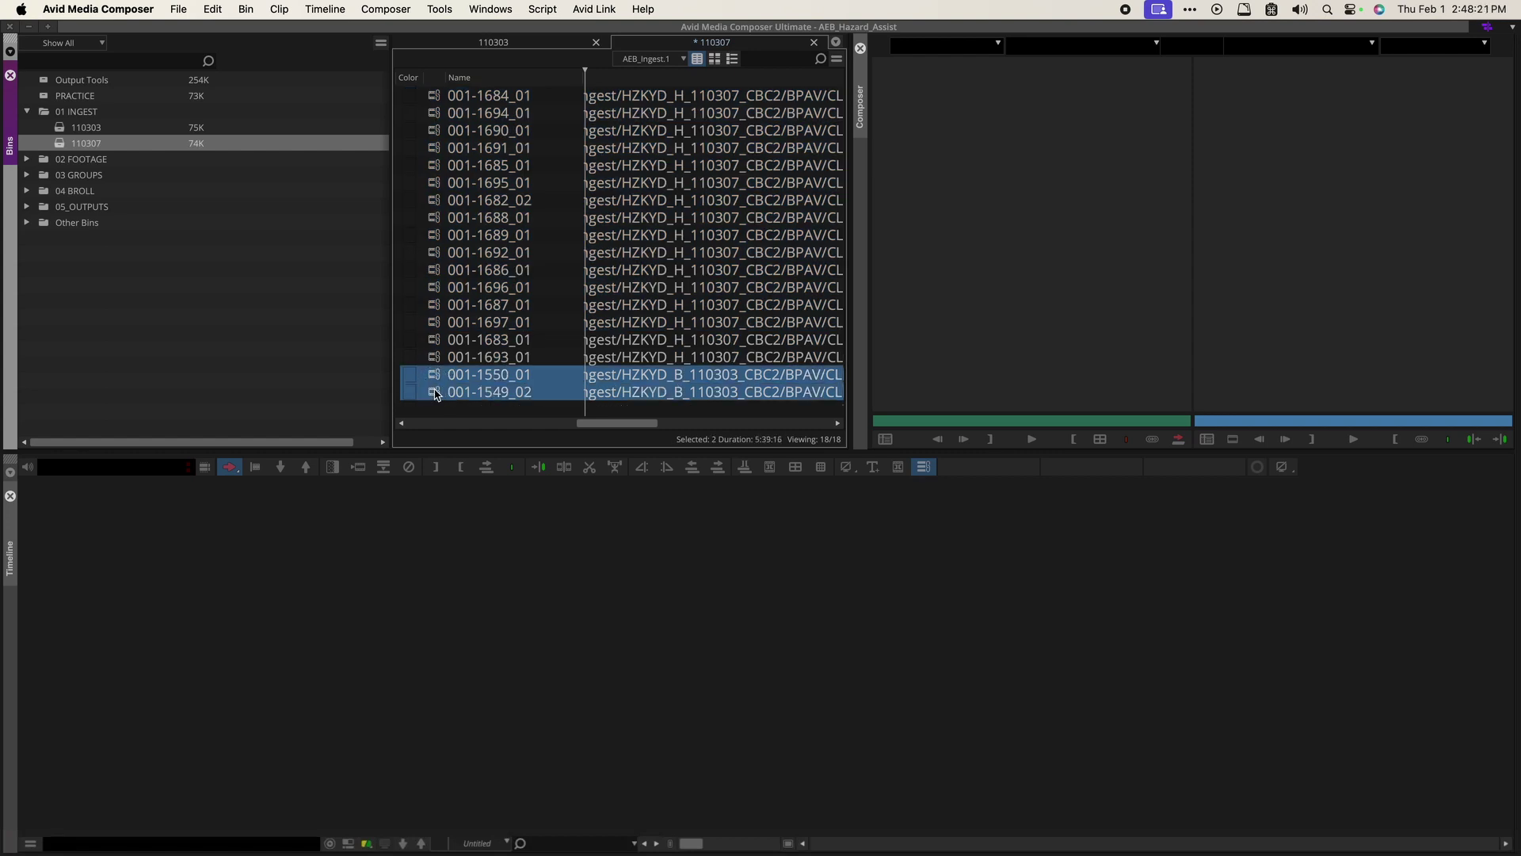
left_click_drag(435, 392, 505, 44)
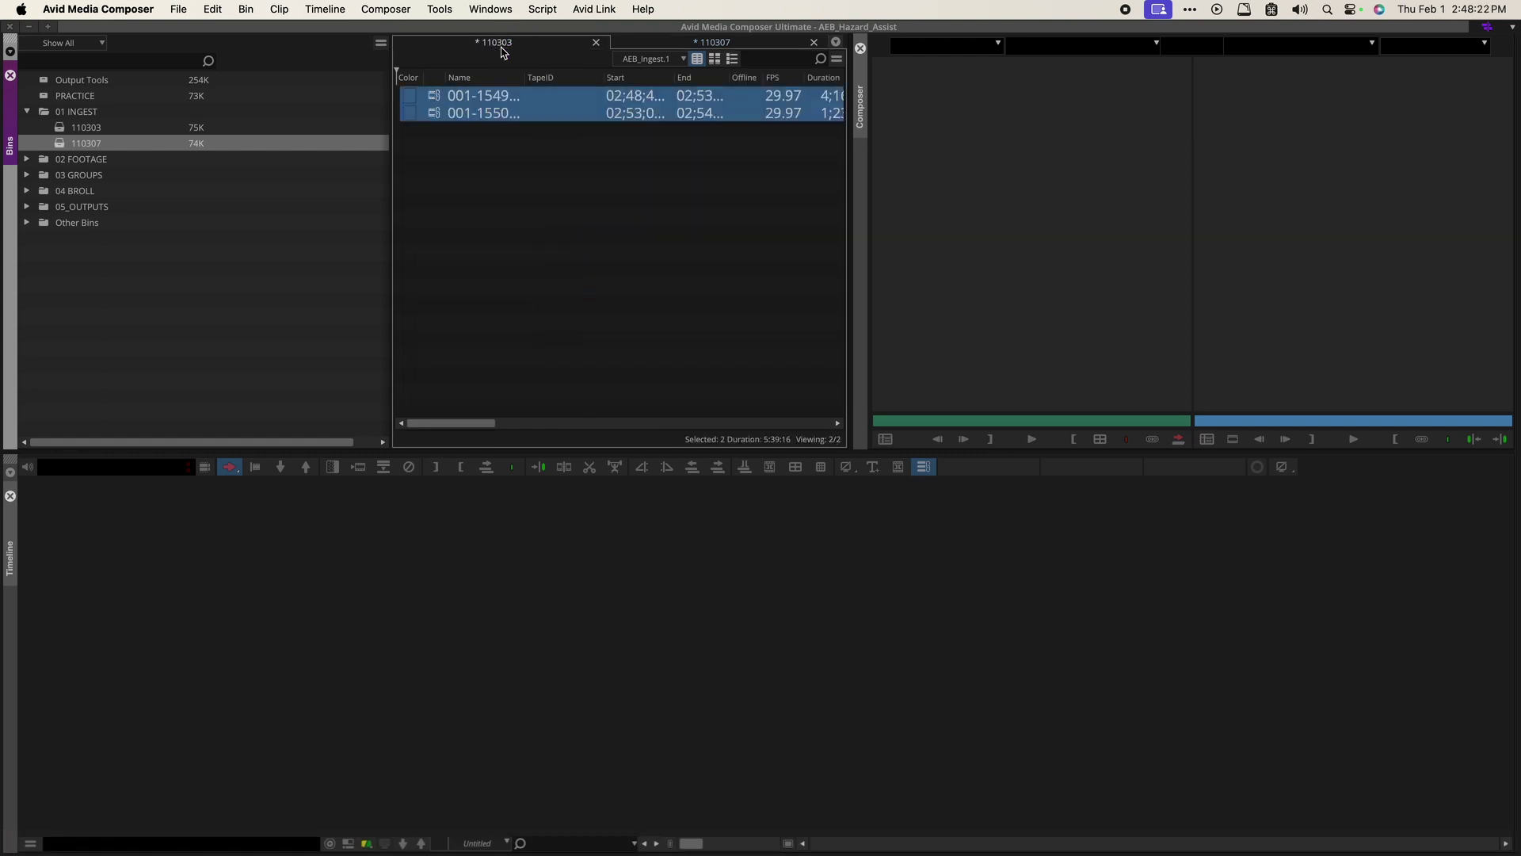
left_click(181, 10)
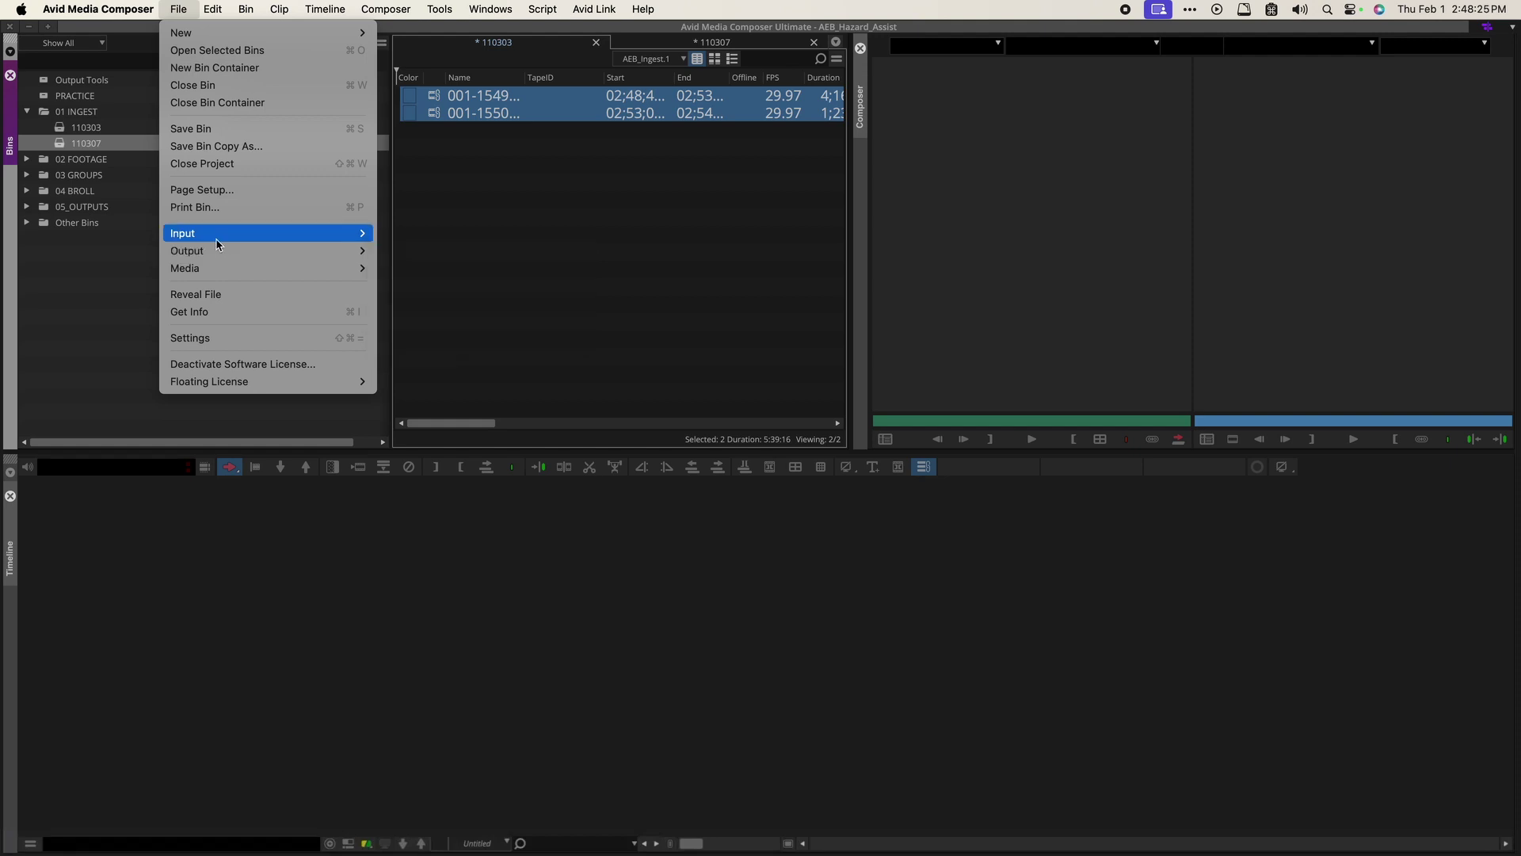
mouse_move(216, 238)
left_click(412, 234)
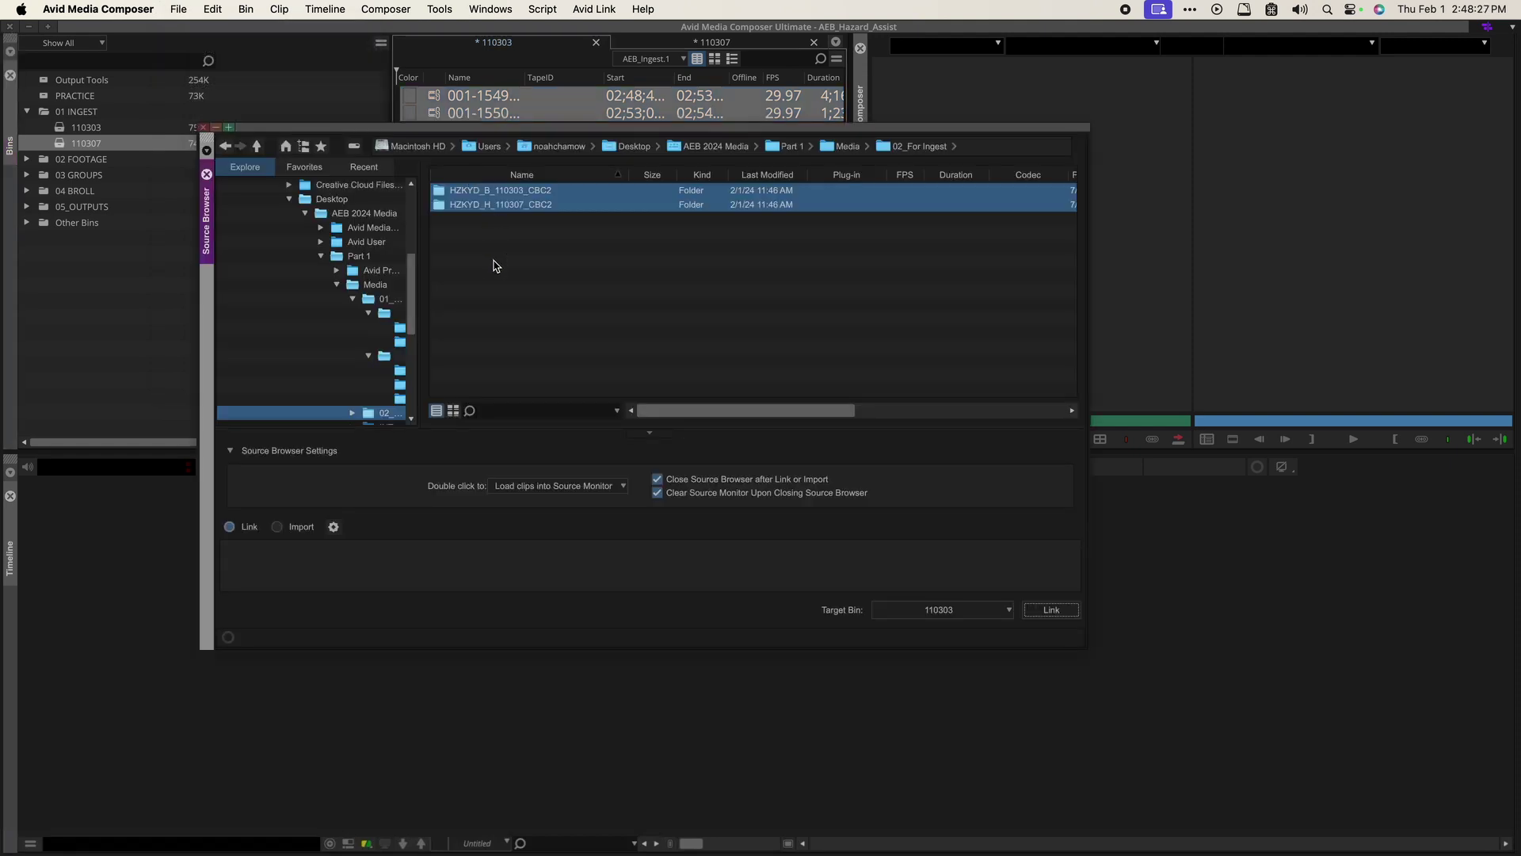
left_click(483, 191)
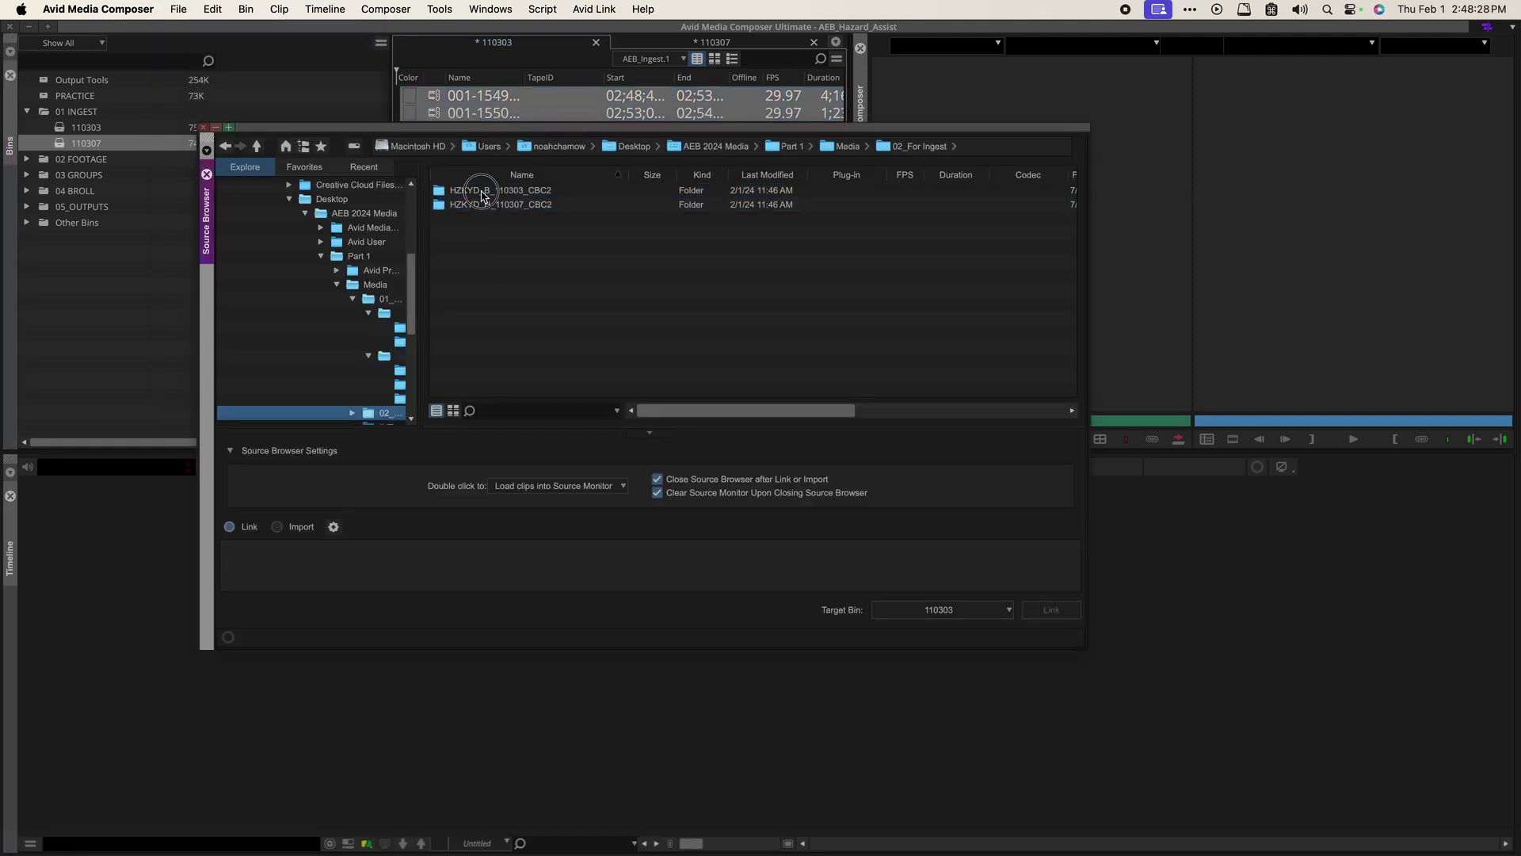
left_click(924, 612)
left_click(925, 617)
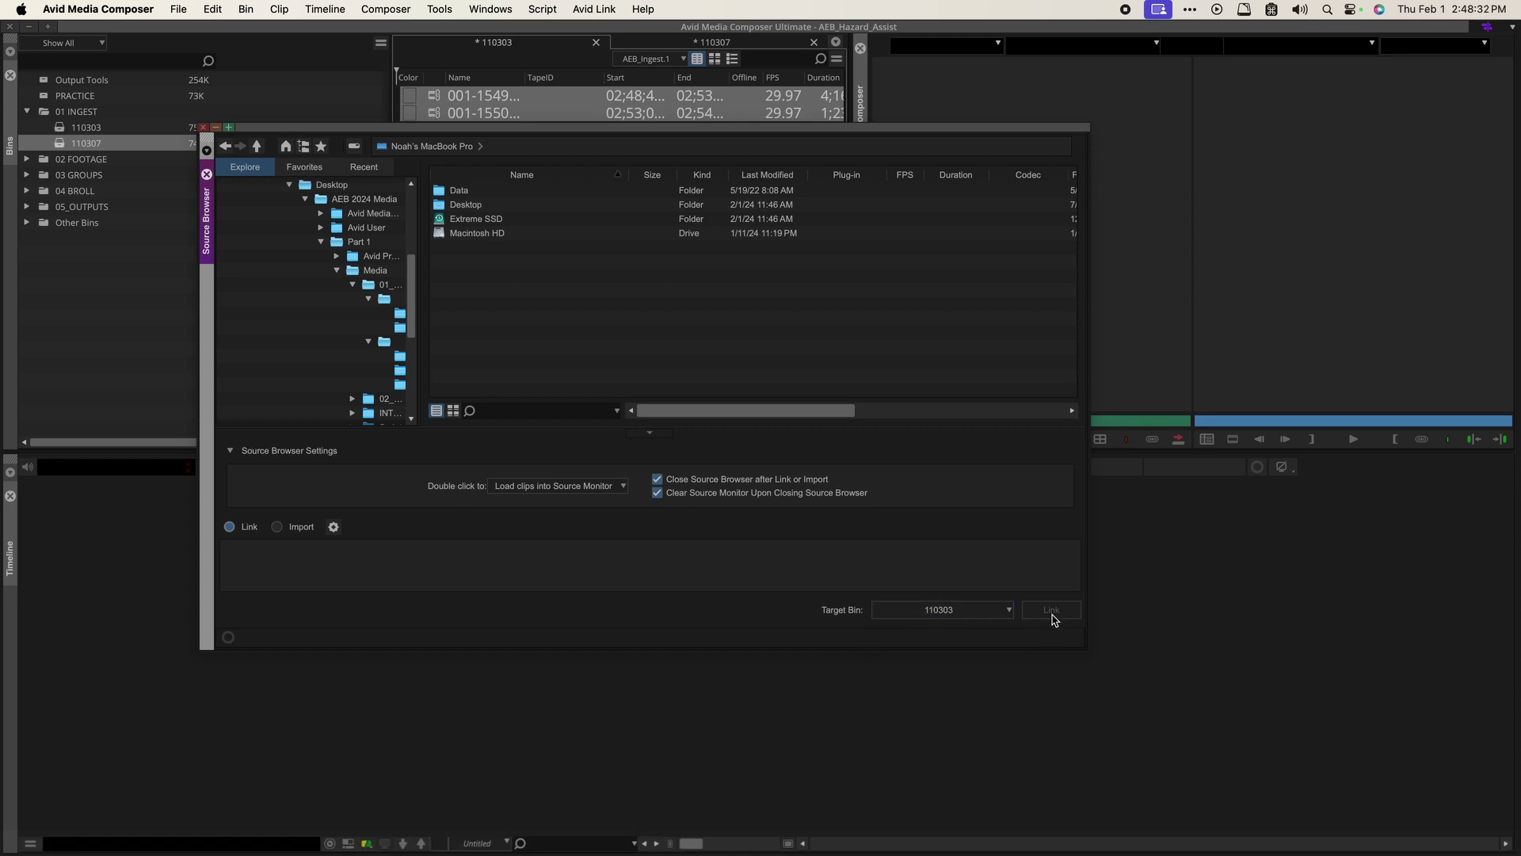
left_click(476, 204)
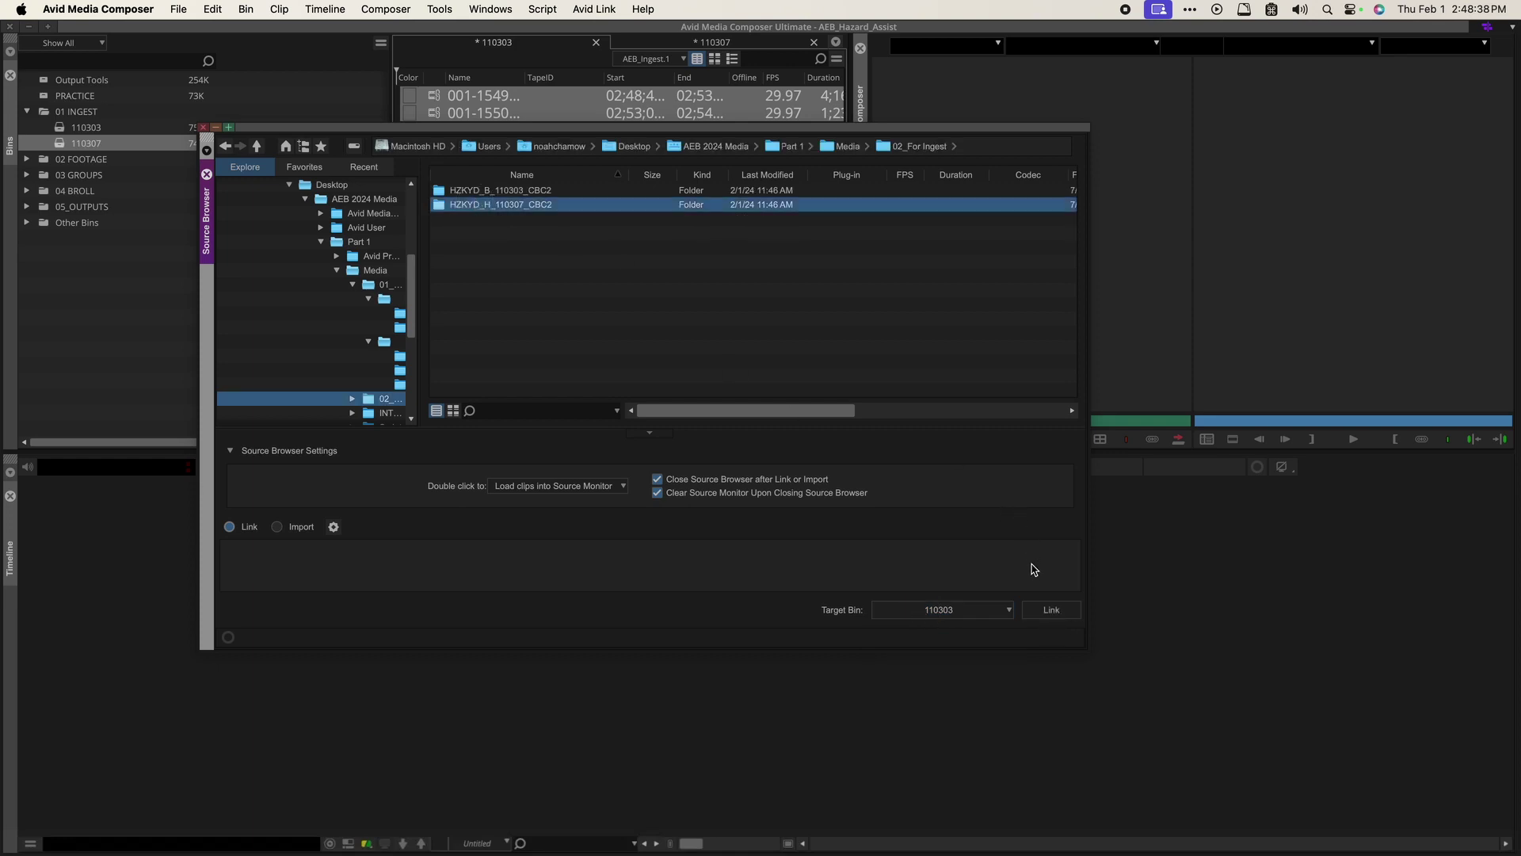
left_click(951, 608)
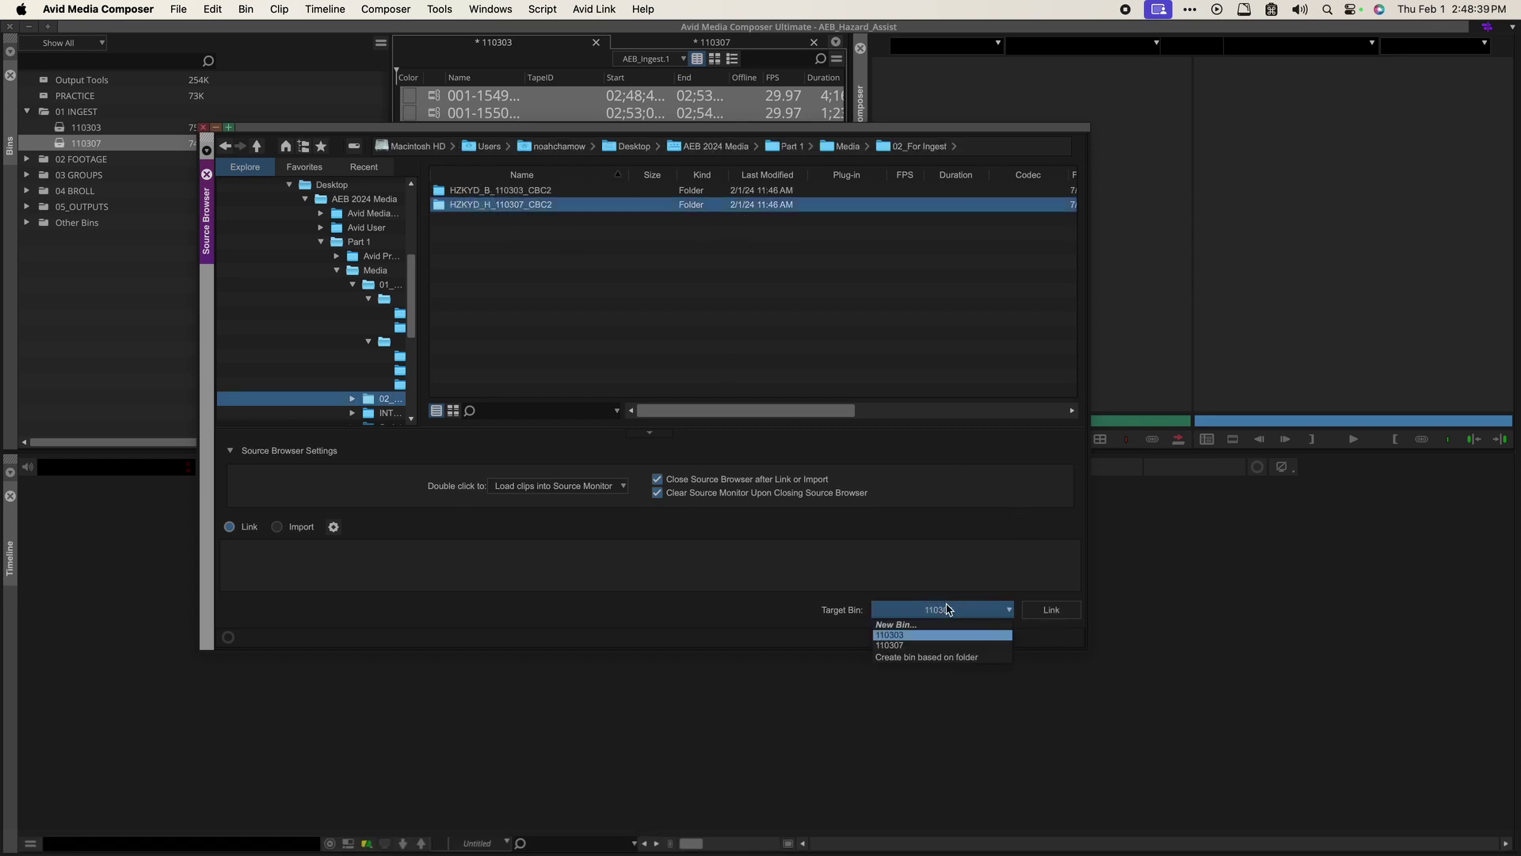
left_click(917, 645)
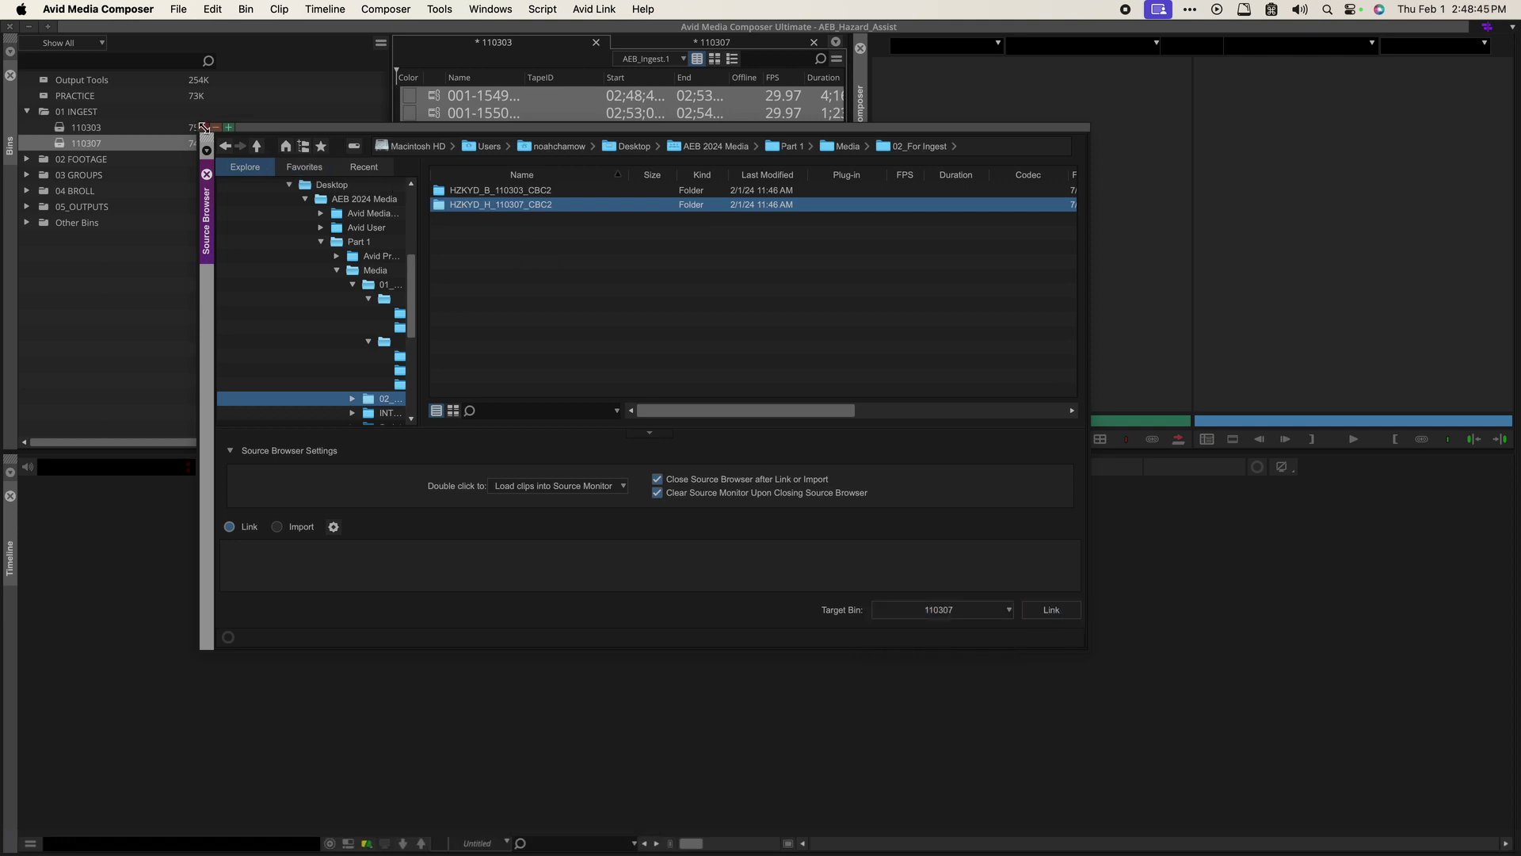
left_click(203, 127)
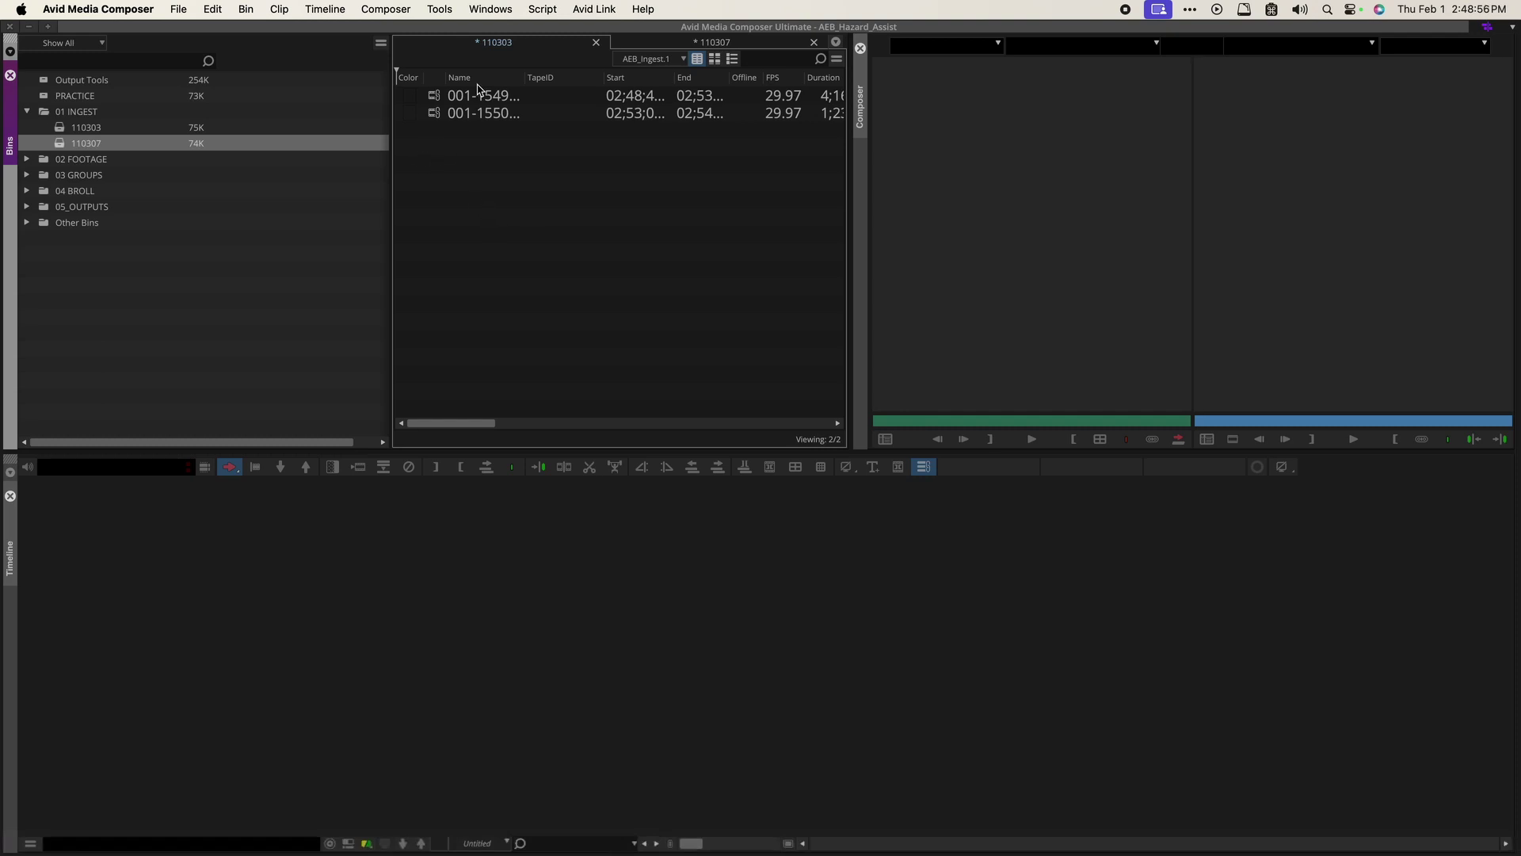
Widen the Name column in the 110303 bin and move the 110307 bin's frozen-column divider closer to the clip names.
left_click_drag(523, 79, 567, 84)
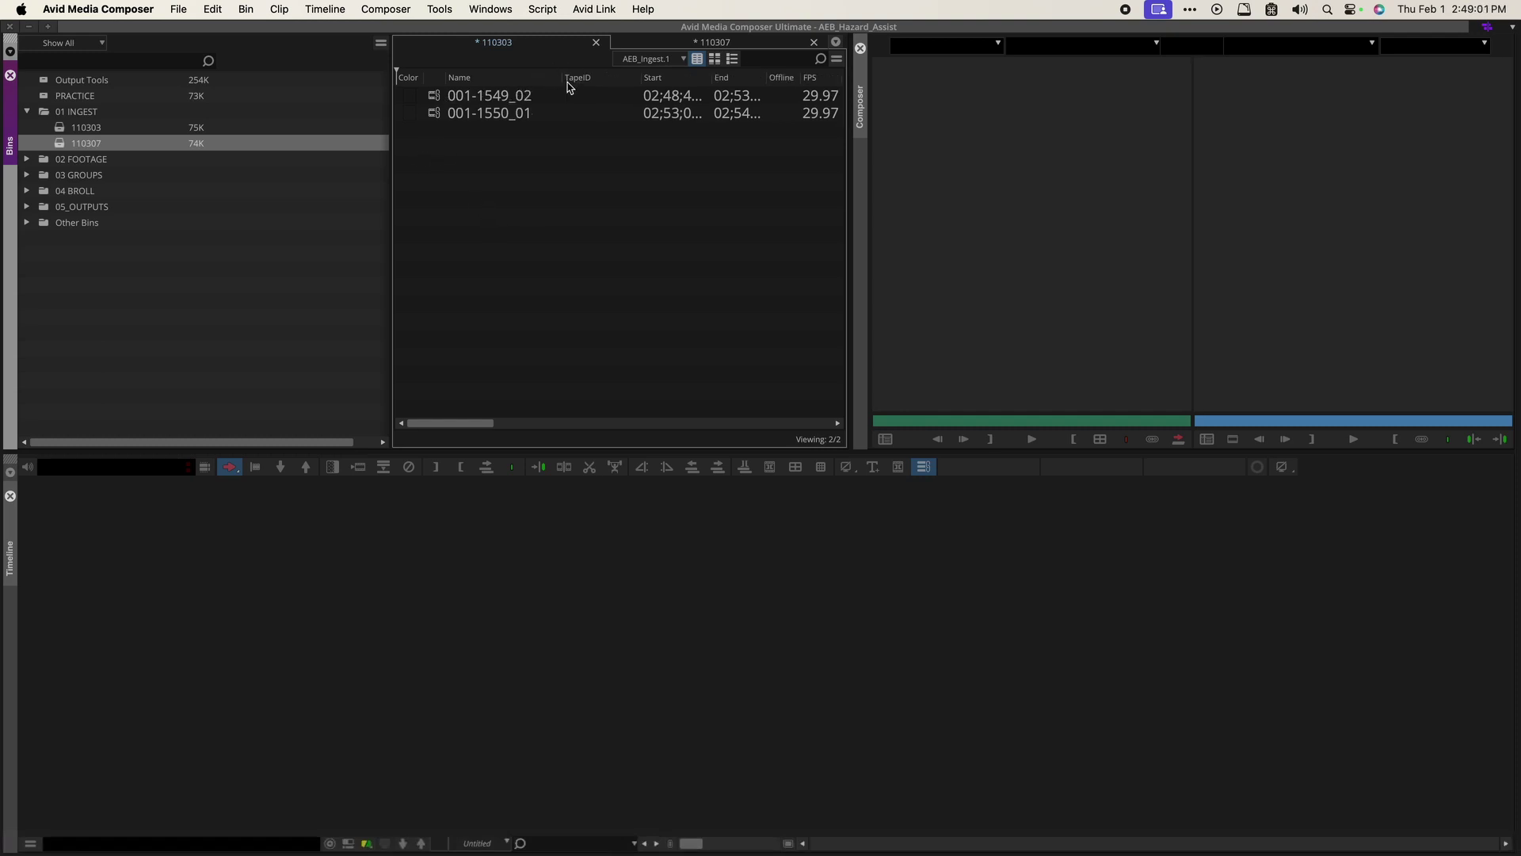
left_click(661, 43)
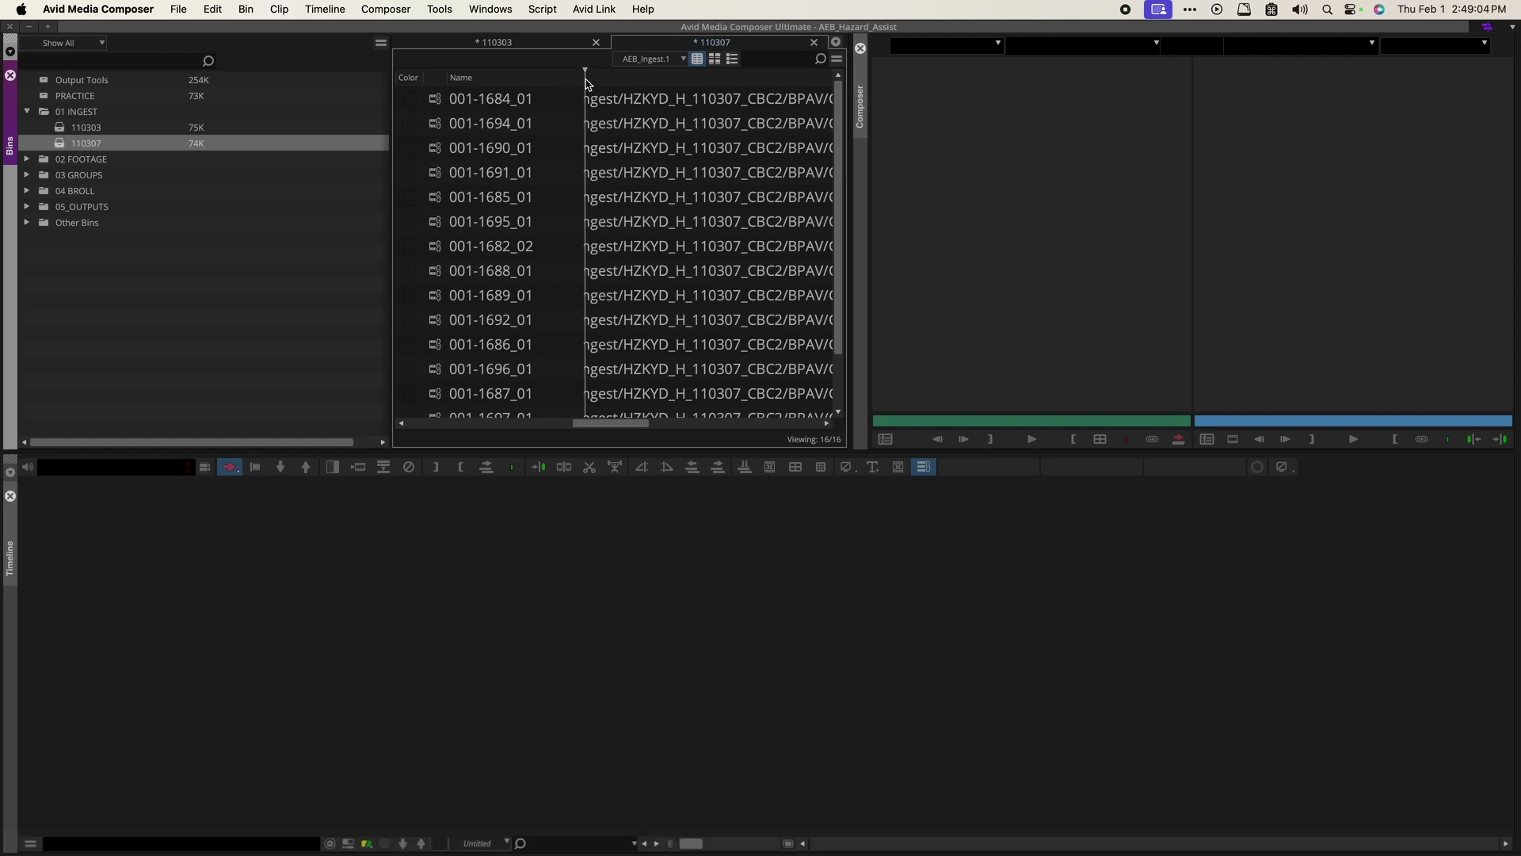
left_click_drag(585, 76, 539, 79)
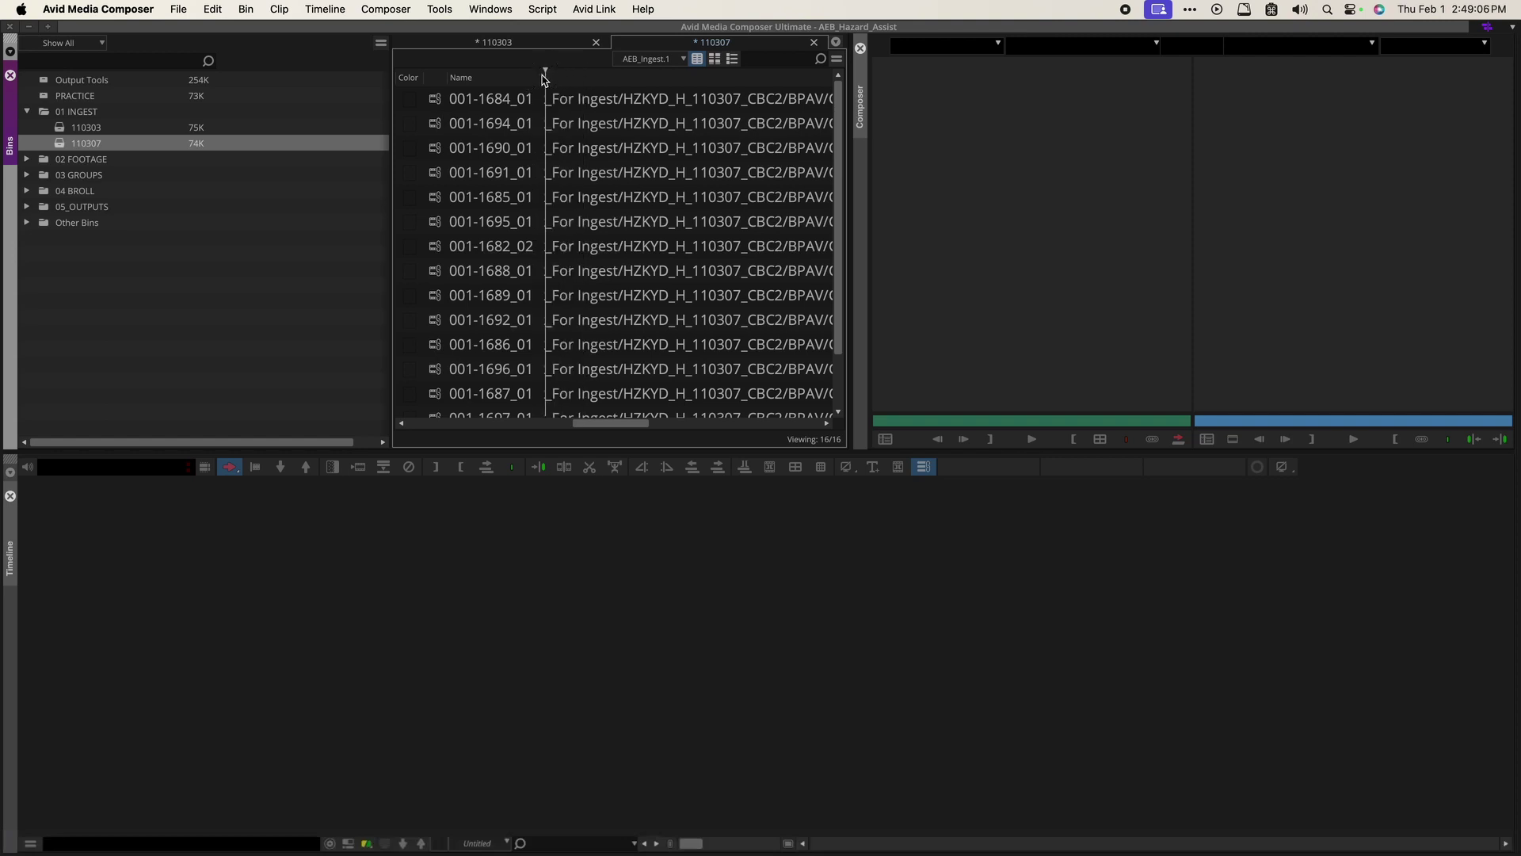
Sort the 110307 bin's clips by name in ascending order and widen the Start column to show full timecodes.
left_click_drag(590, 423, 388, 392)
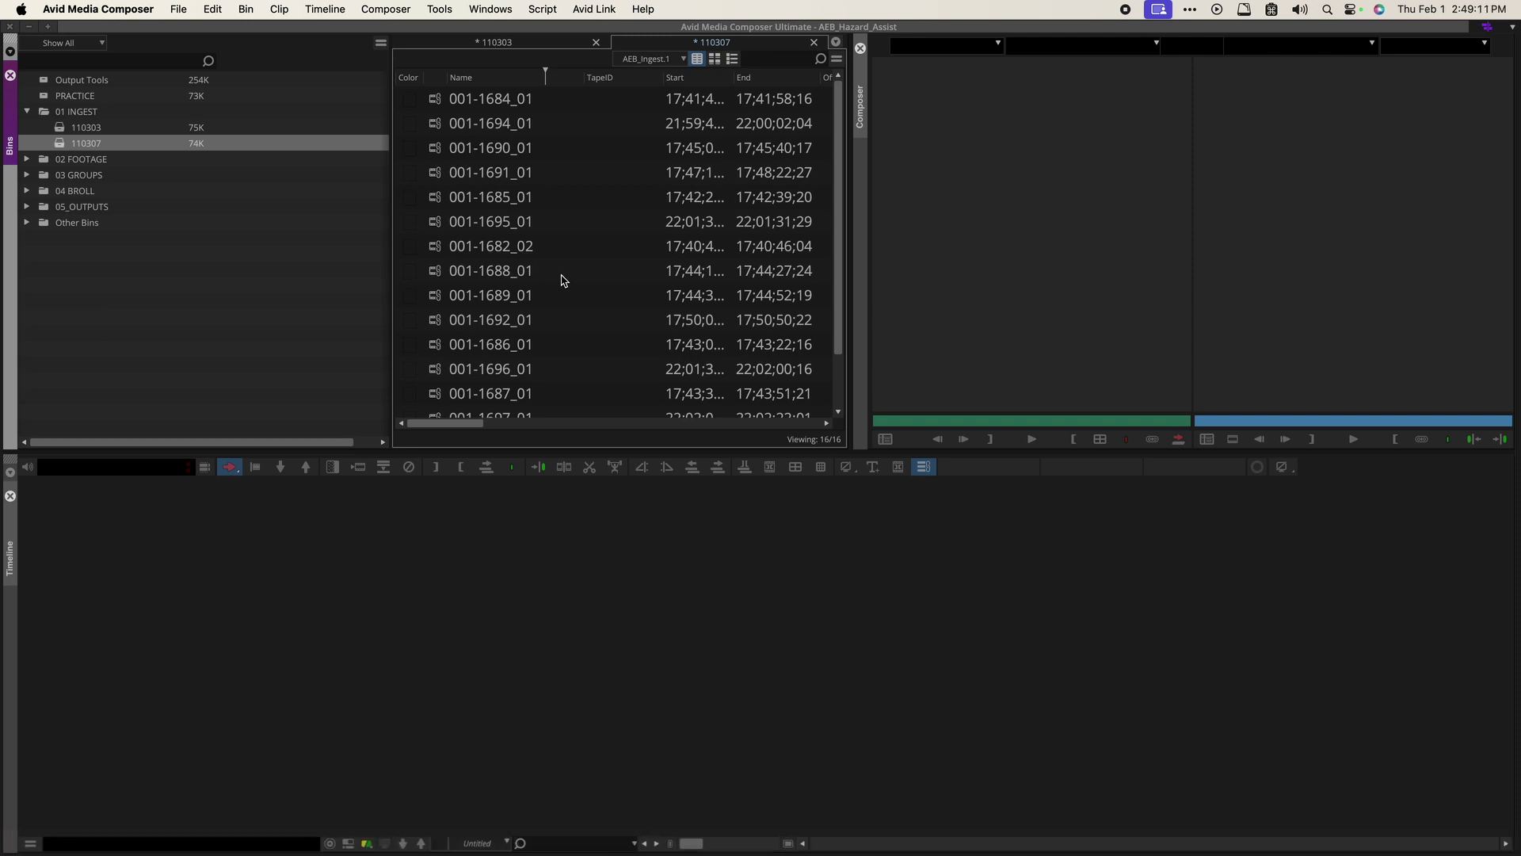
left_click(475, 77)
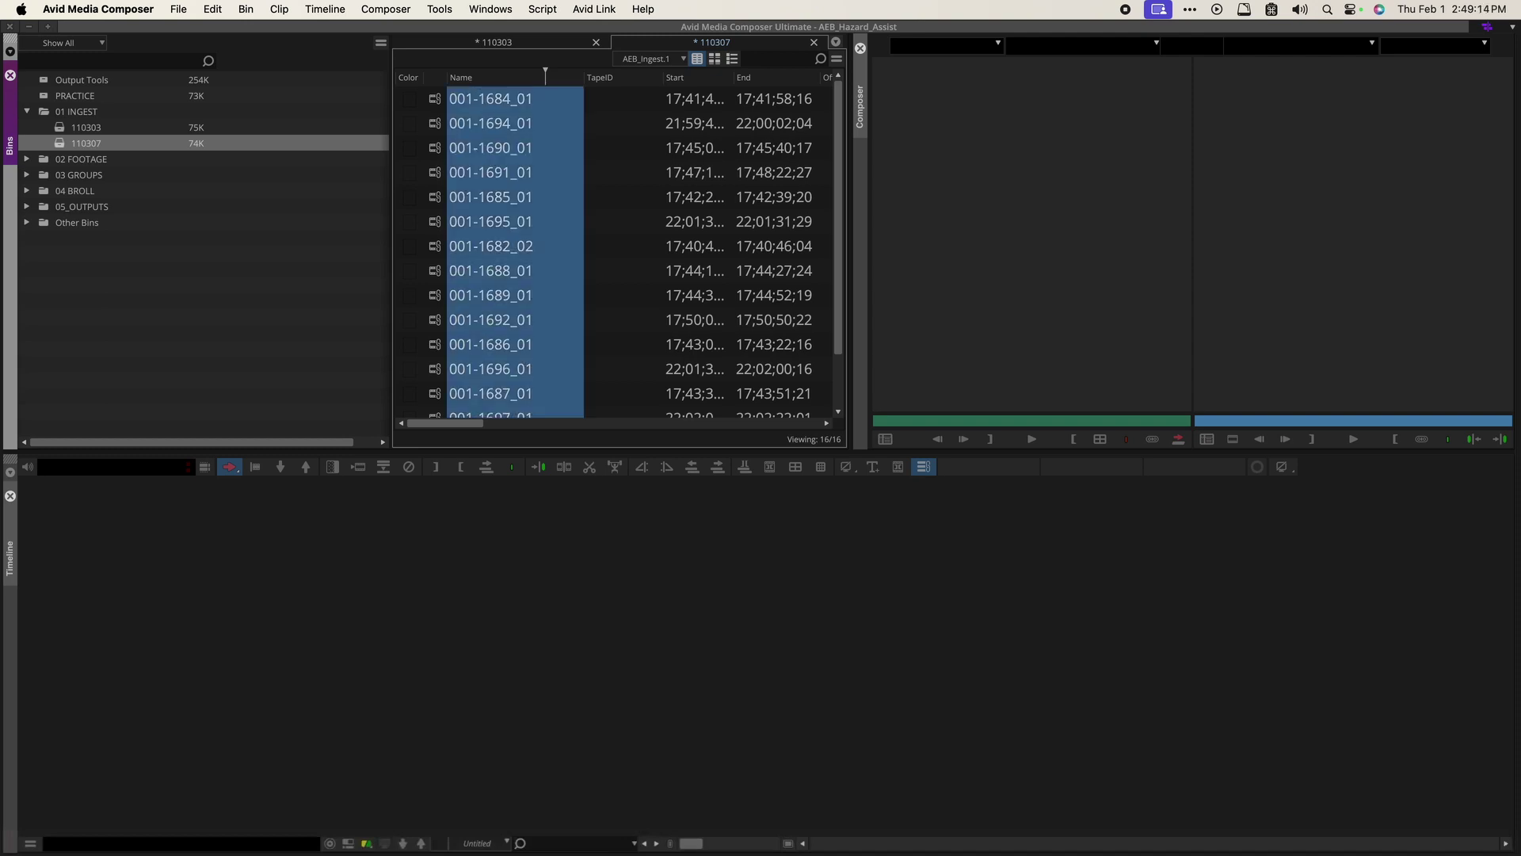
key("super+e")
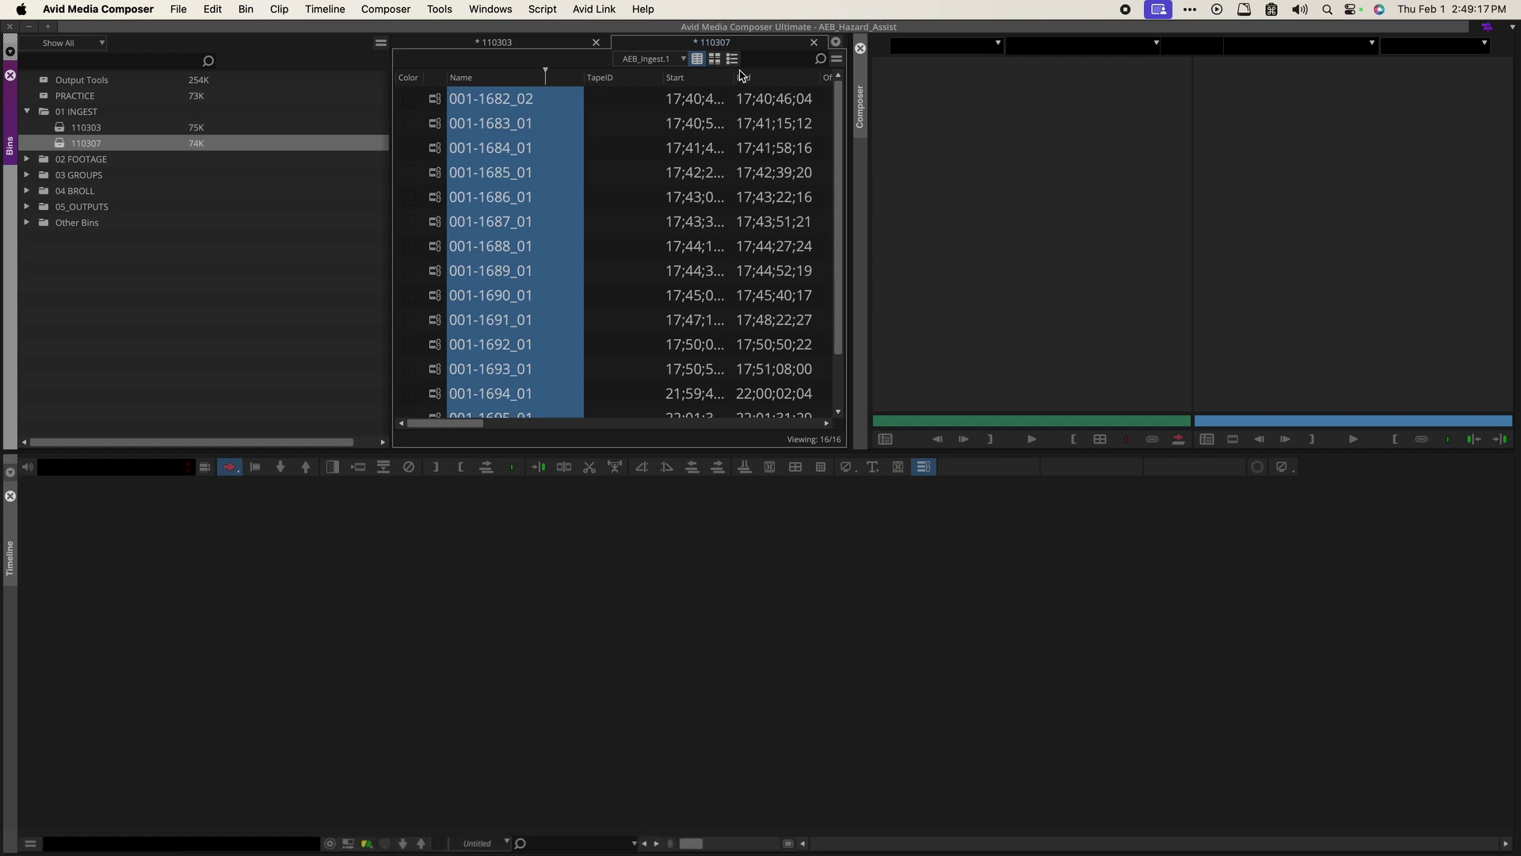
left_click_drag(734, 77, 829, 88)
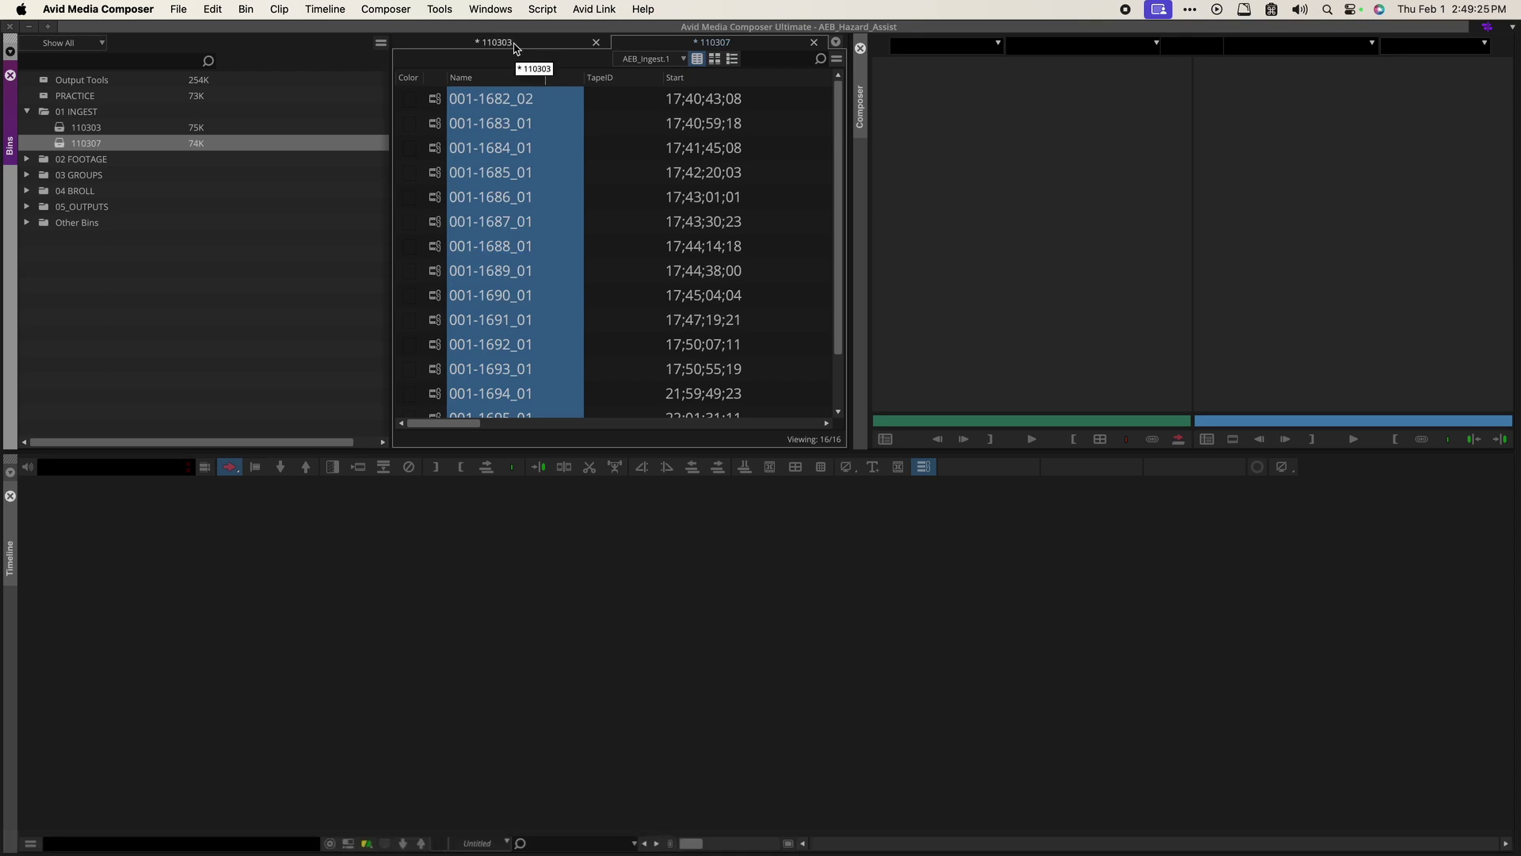
Display the 110303 bin, and consult the Linking to Media section of the Reality Assist Handout in Preview.
left_click(515, 45)
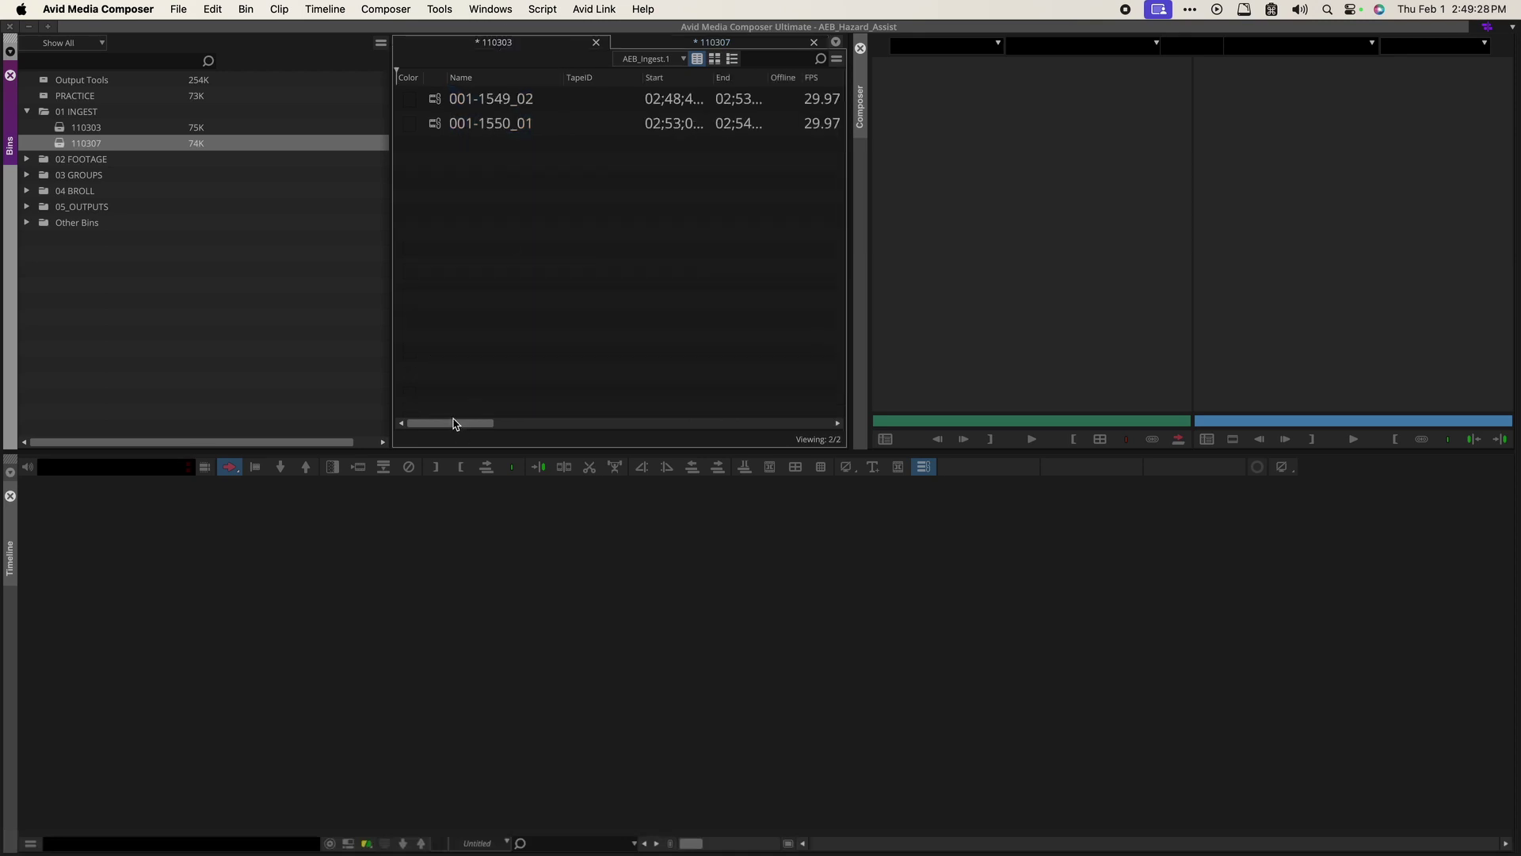
mouse_move(451, 422)
left_mouse_down()
mouse_move(485, 421)
mouse_move(454, 419)
left_mouse_up()
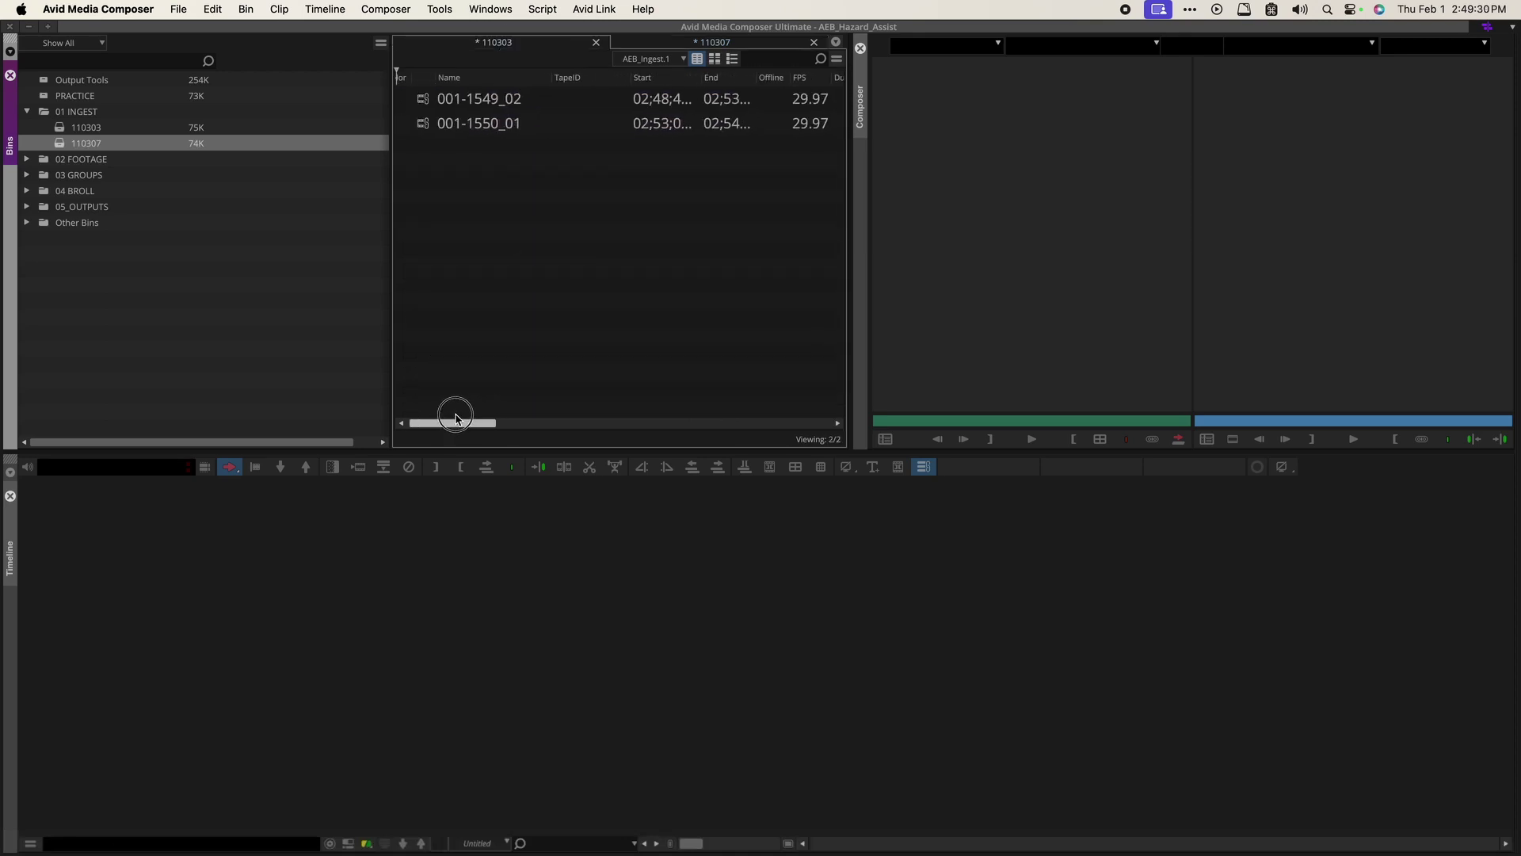
left_click(1182, 816)
scroll(717, 365, "up", 5)
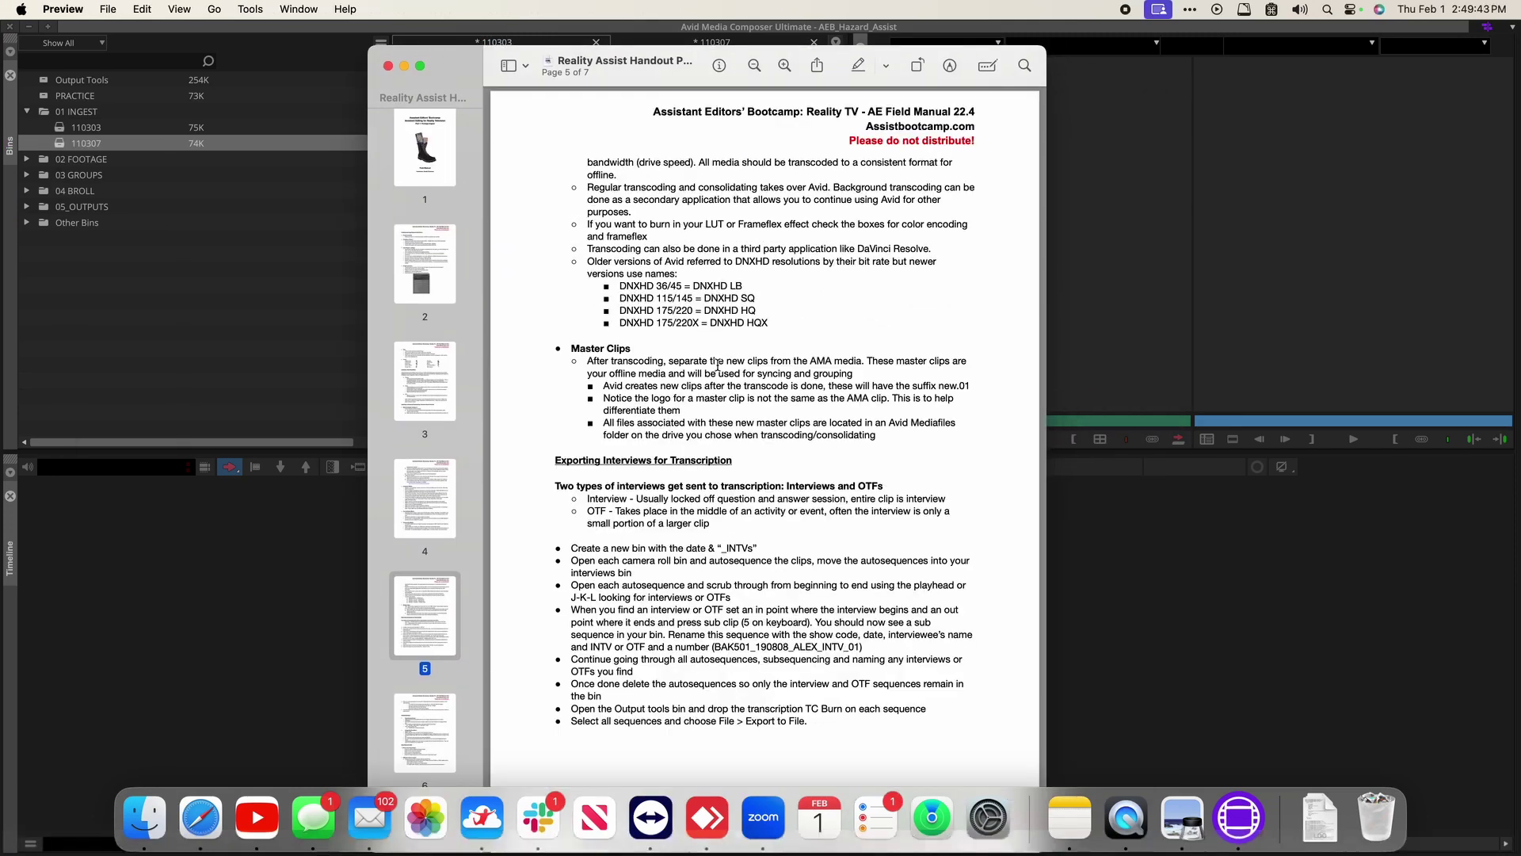
scroll(718, 364, "up", 5)
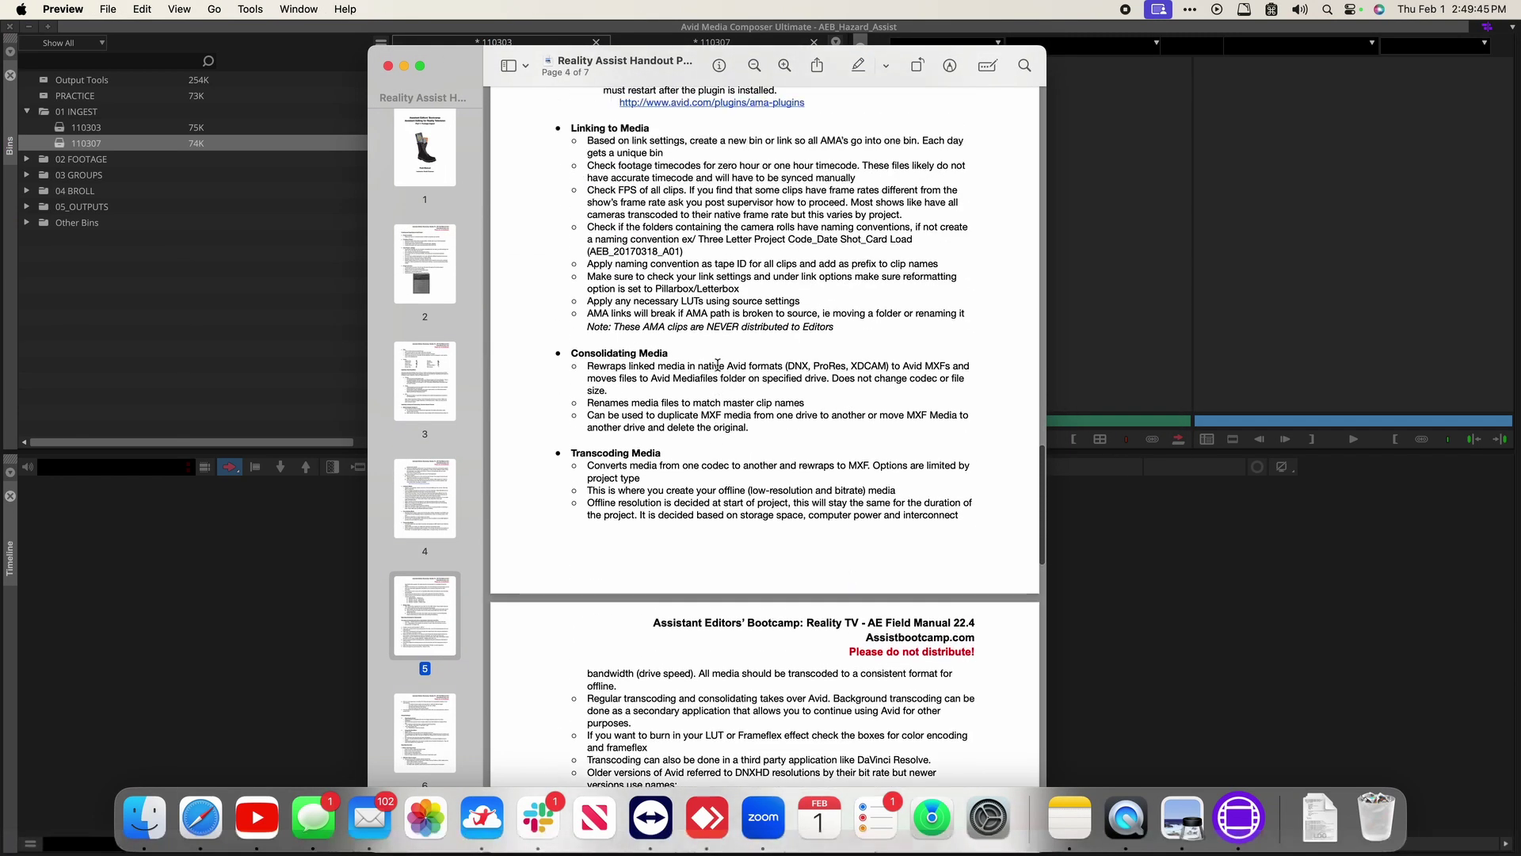
Move the handout window aside and examine the naming-convention example for camera rolls under Linking to Media.
left_click(458, 68)
left_click_drag(458, 68, 700, 46)
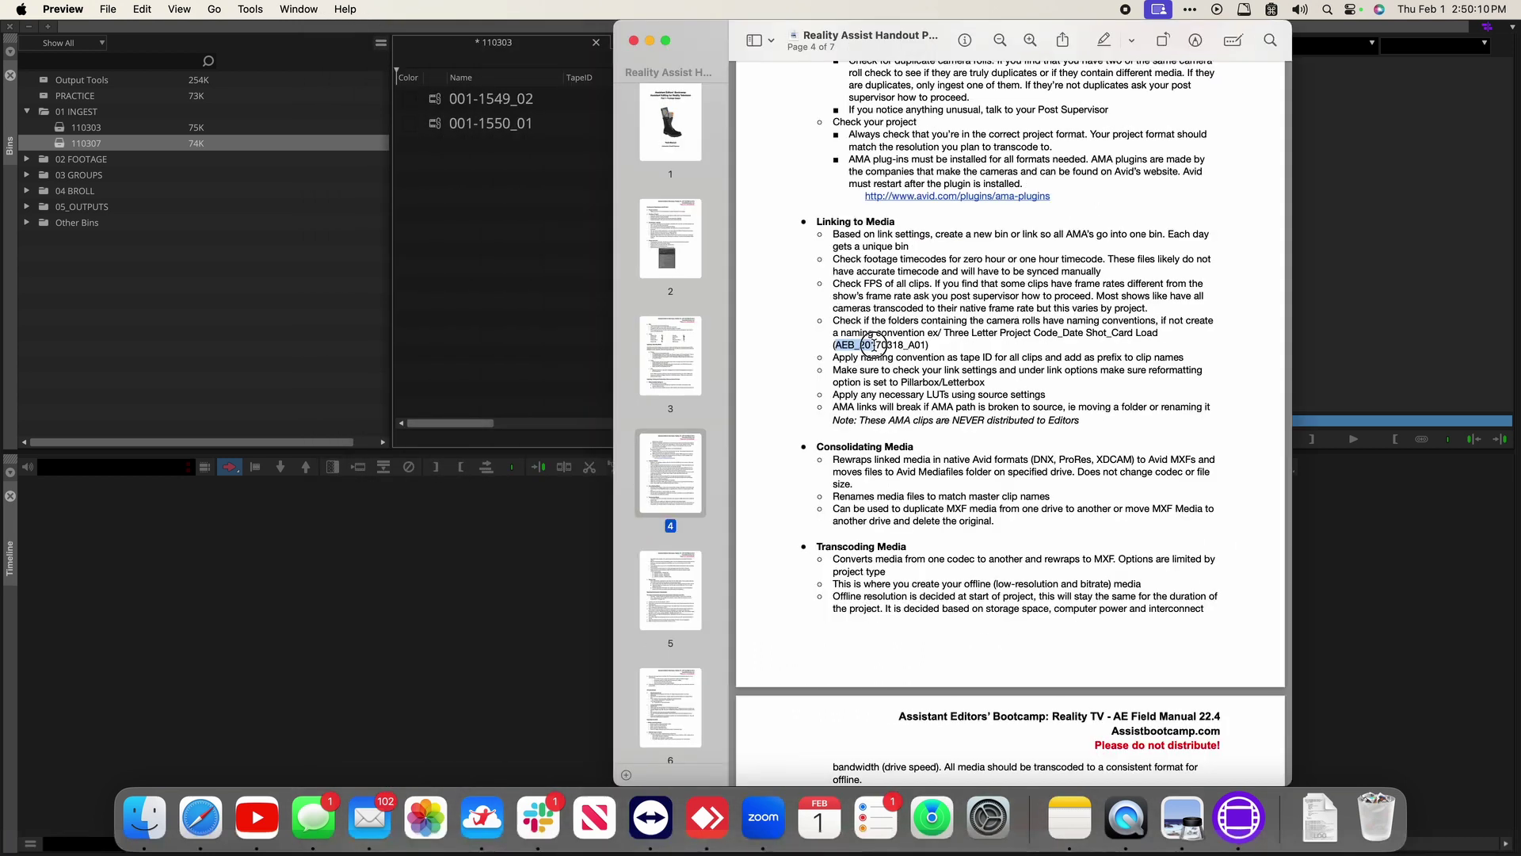
left_click_drag(835, 346, 1168, 337)
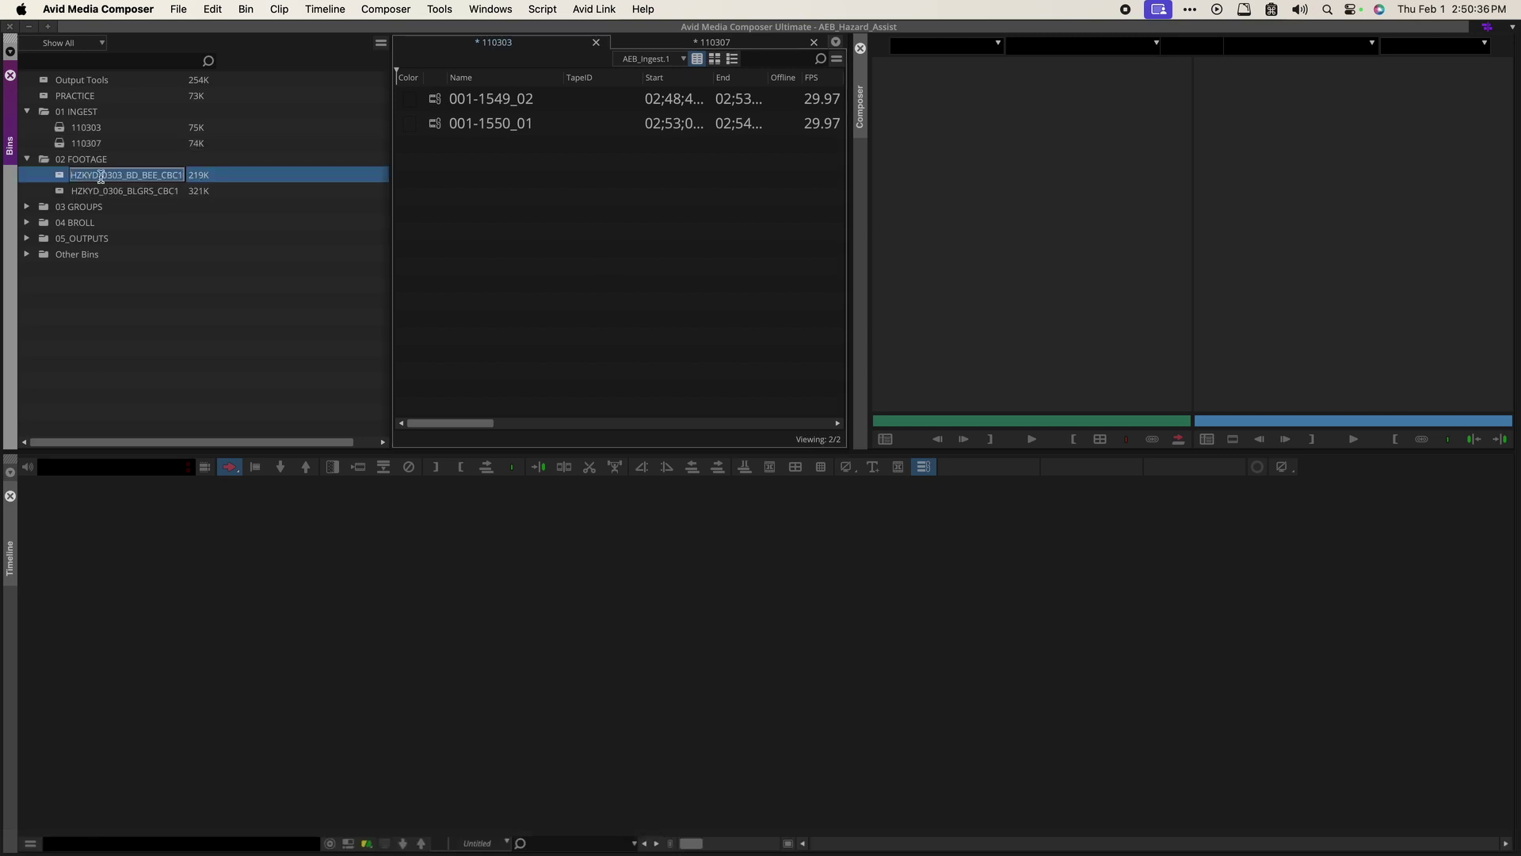
Examine the show code and date in the names of the bins in the 02 FOOTAGE folder, then collapse the folder.
left_click(99, 174)
left_click_drag(99, 175, 12, 169)
left_click(27, 159)
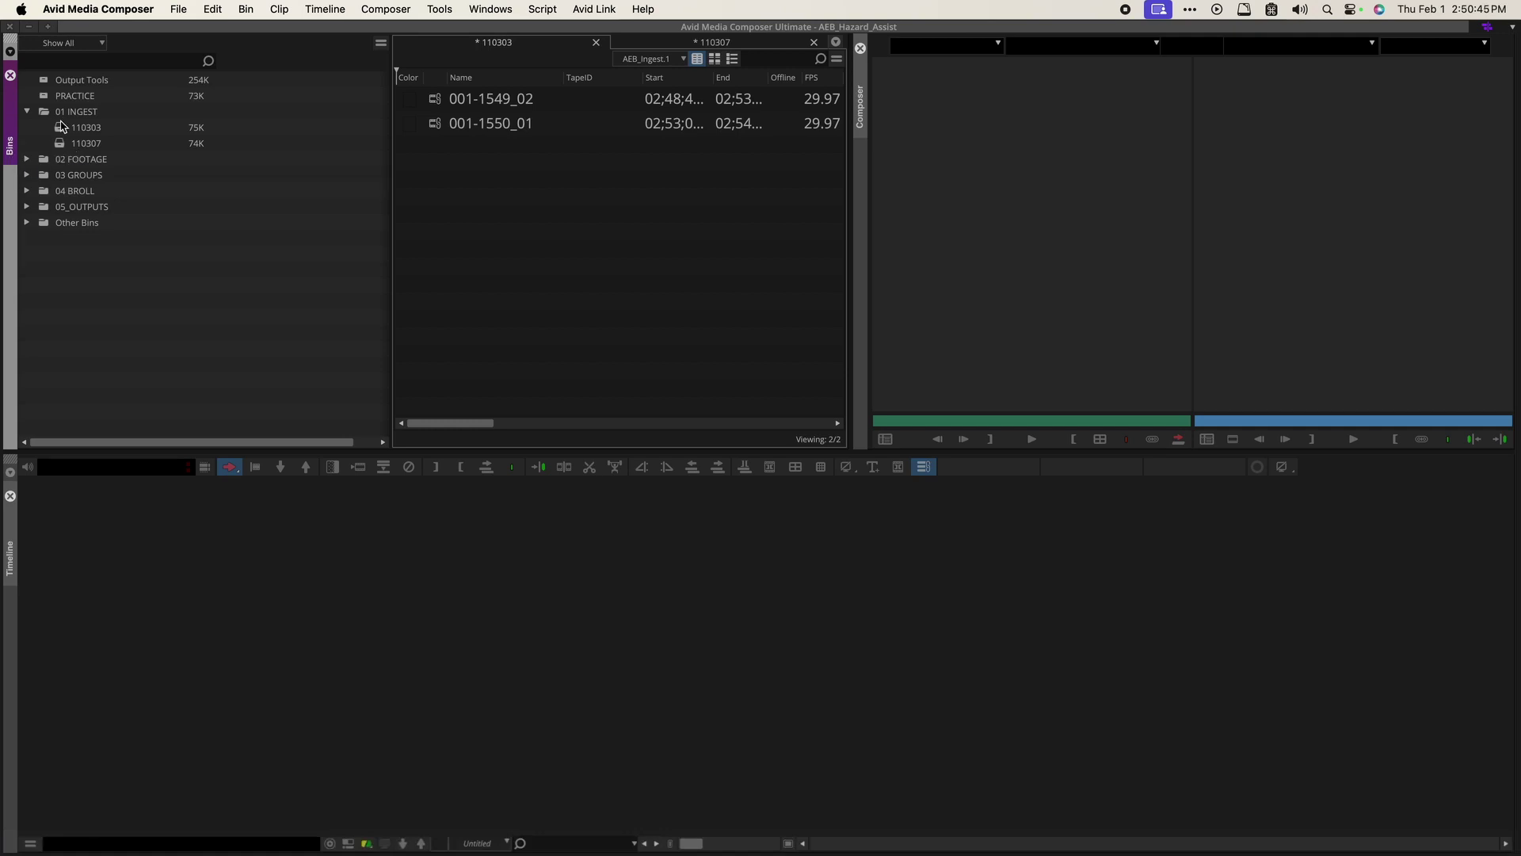
left_click(27, 159)
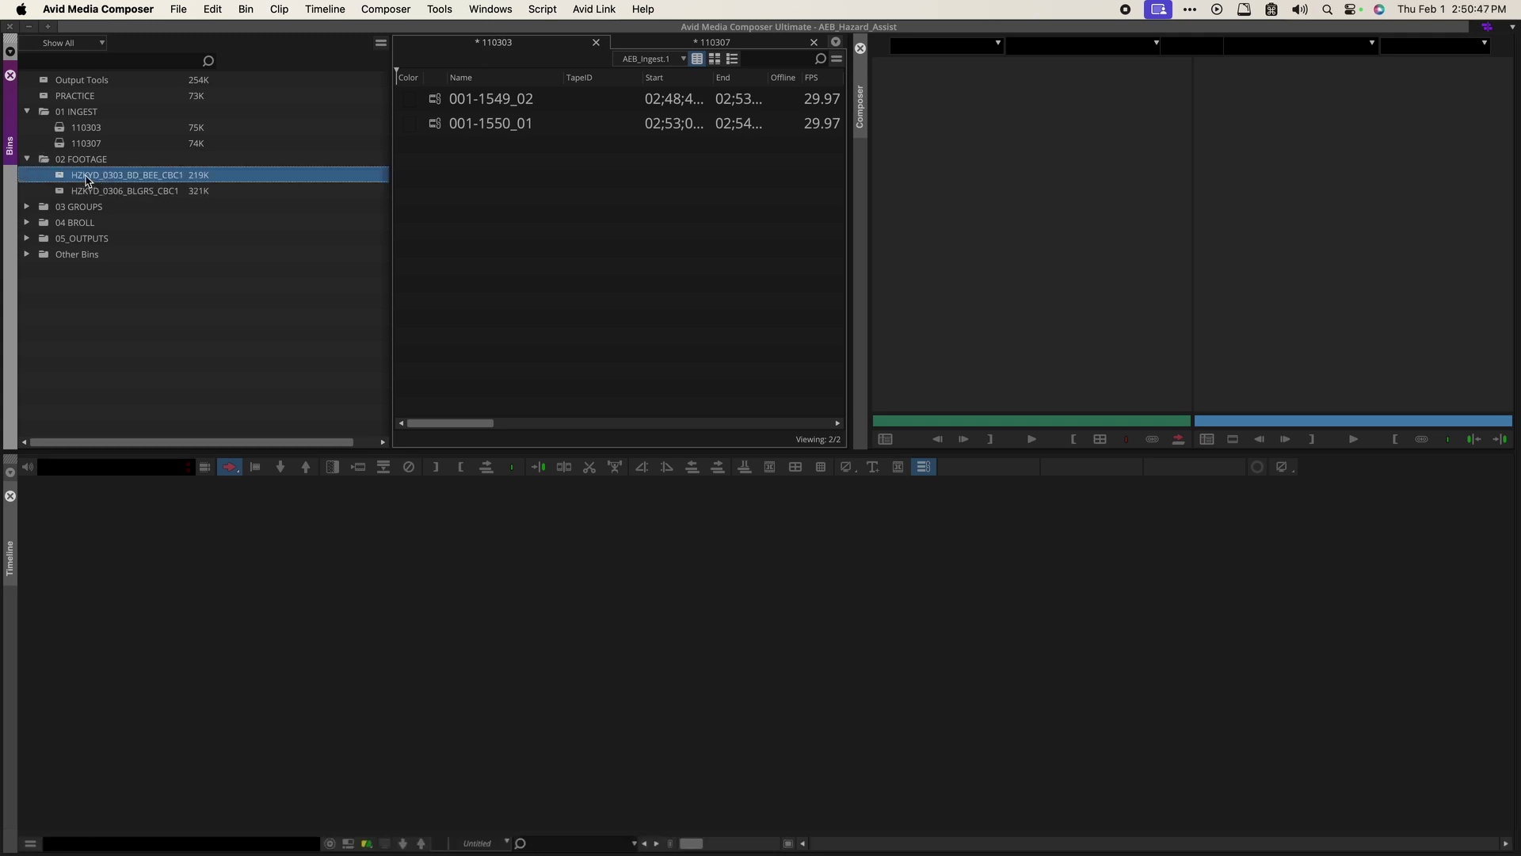
left_click(25, 160)
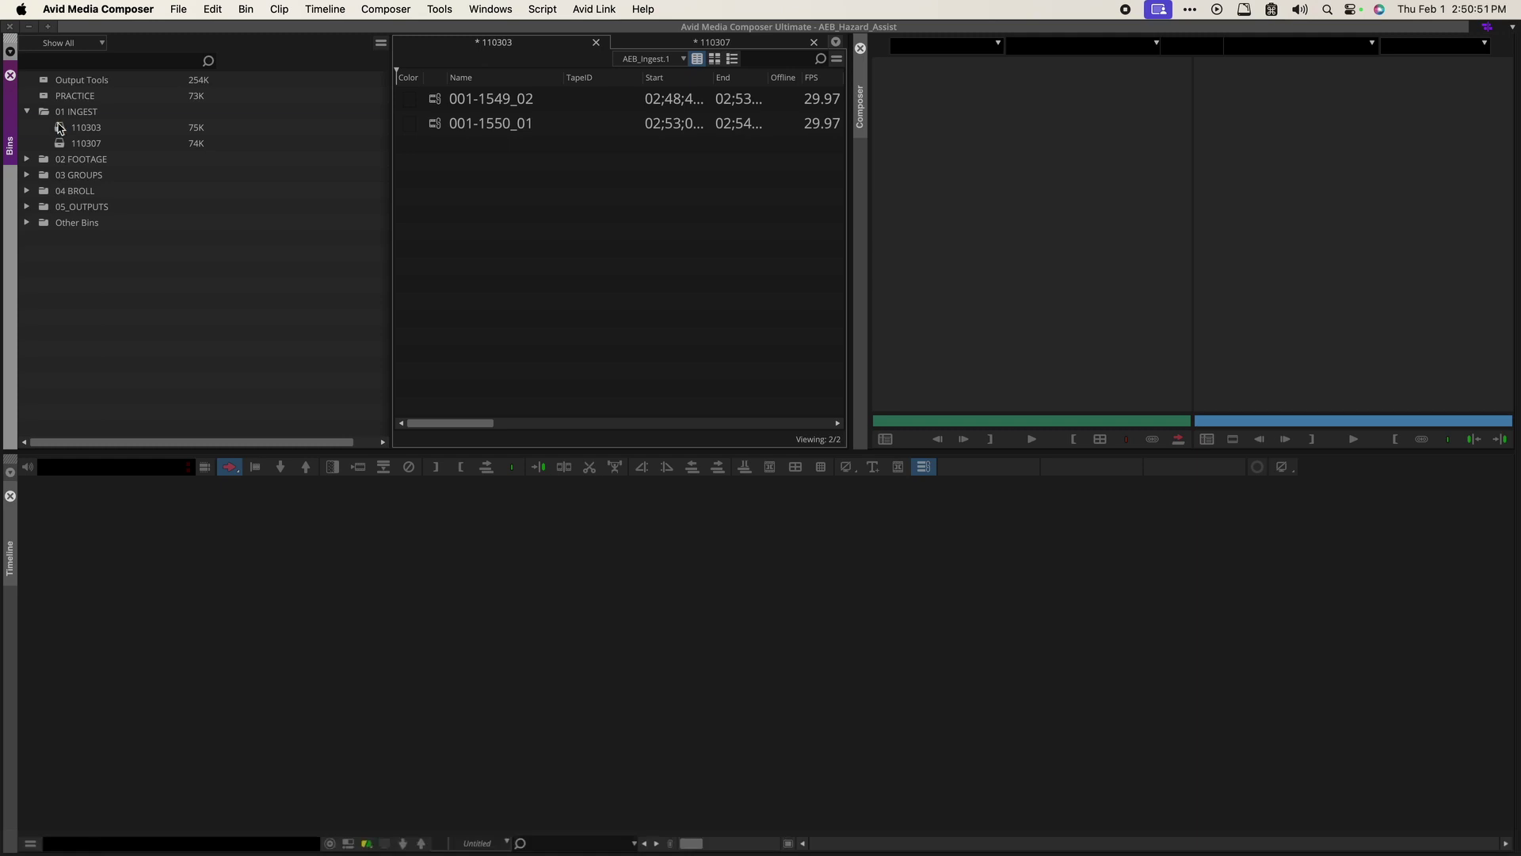
Set the TapeID of clip 001-1549_02 in the 110303 bin to HZKYD_110303_A01 and widen the TapeID column.
left_click(60, 128)
left_click(546, 154)
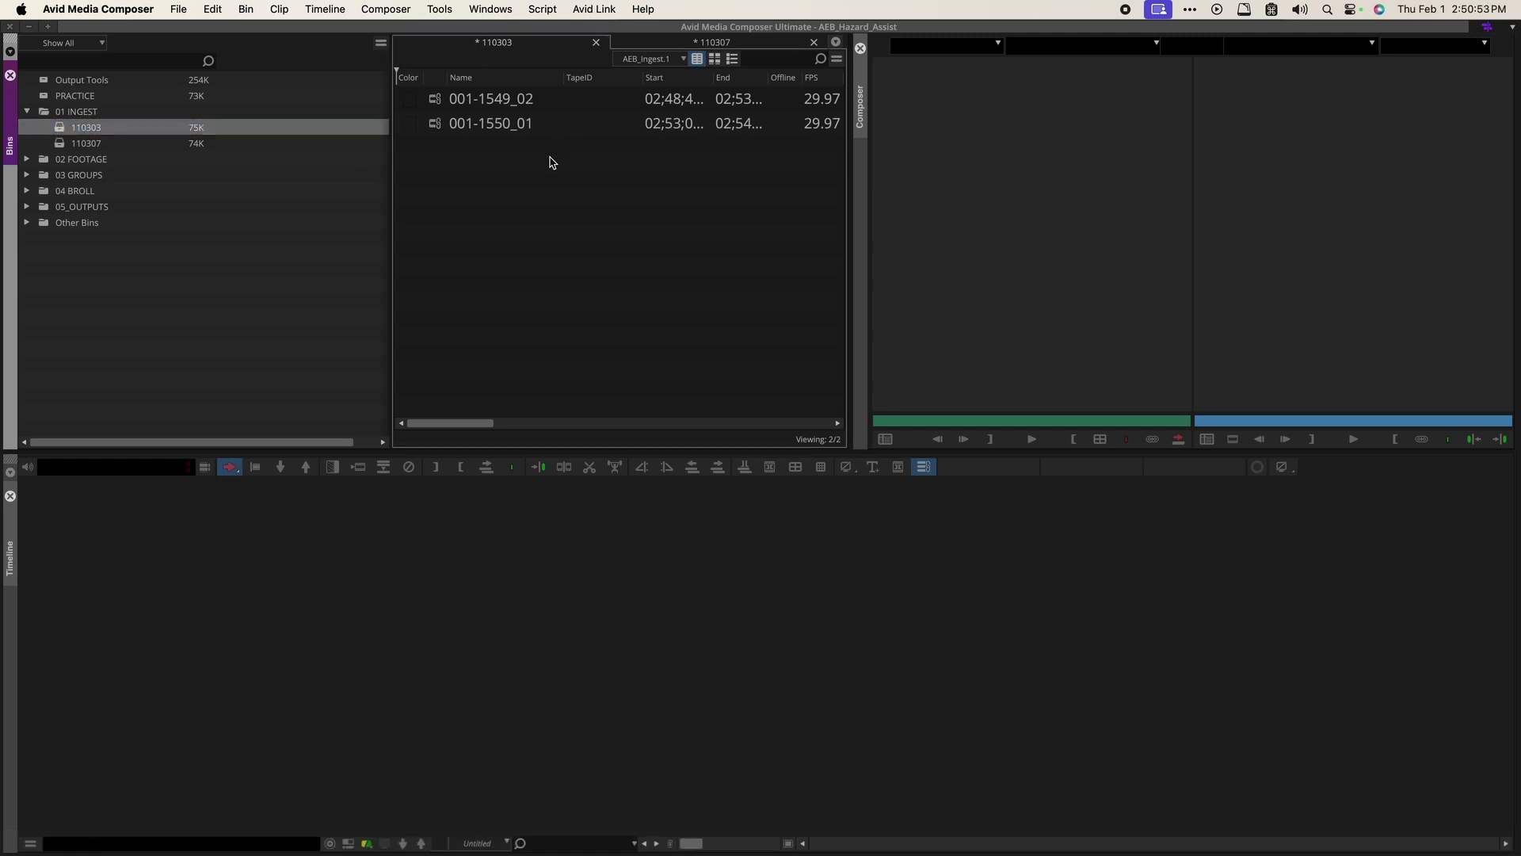
left_click(589, 99)
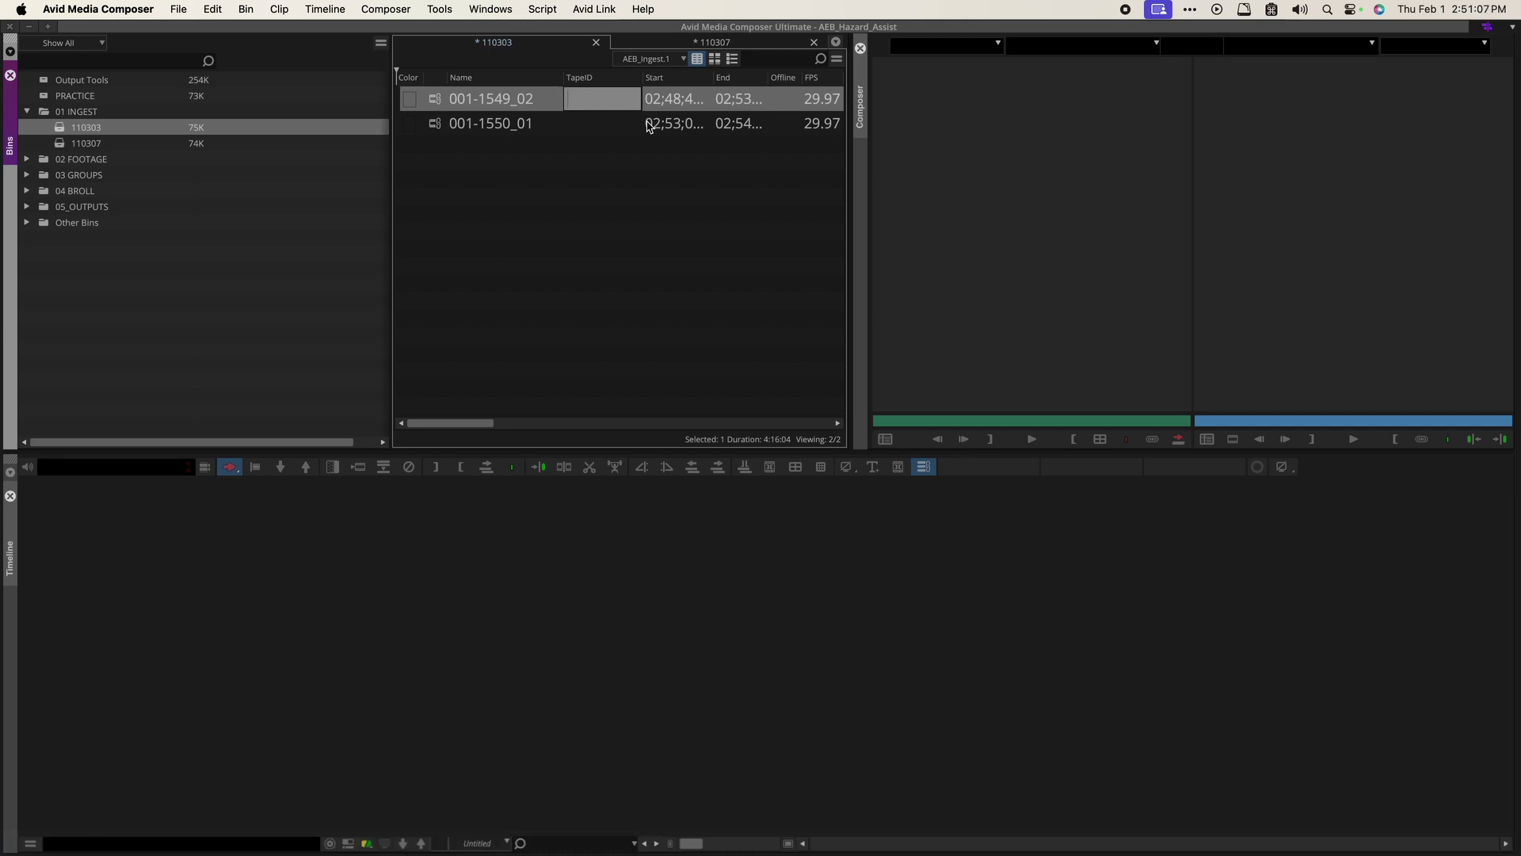
type("HZKYD")
type("_11")
type("0303")
type("_")
key("Return")
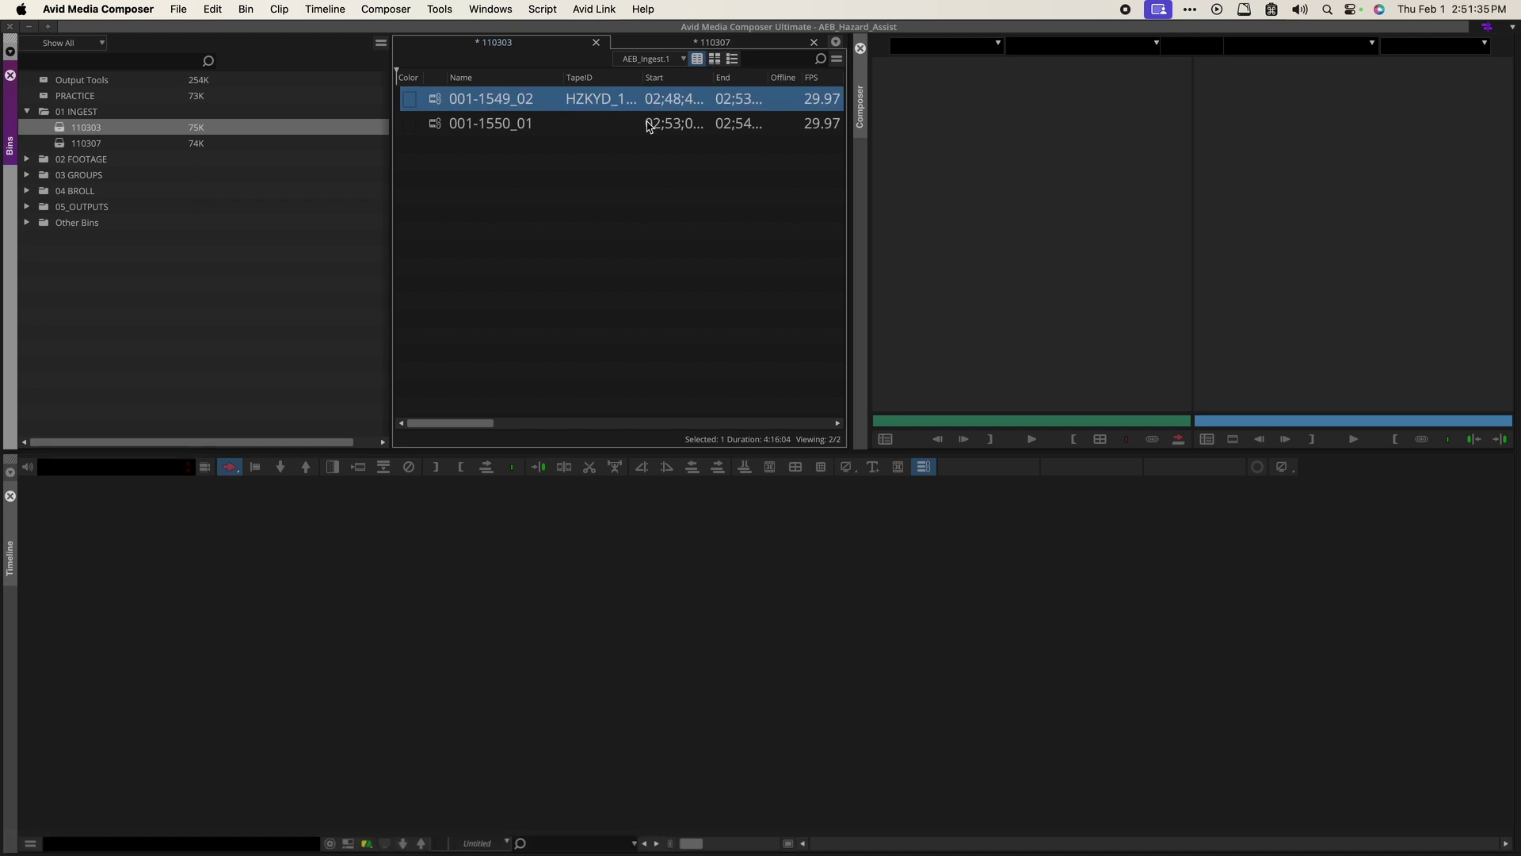
left_click_drag(642, 77, 742, 77)
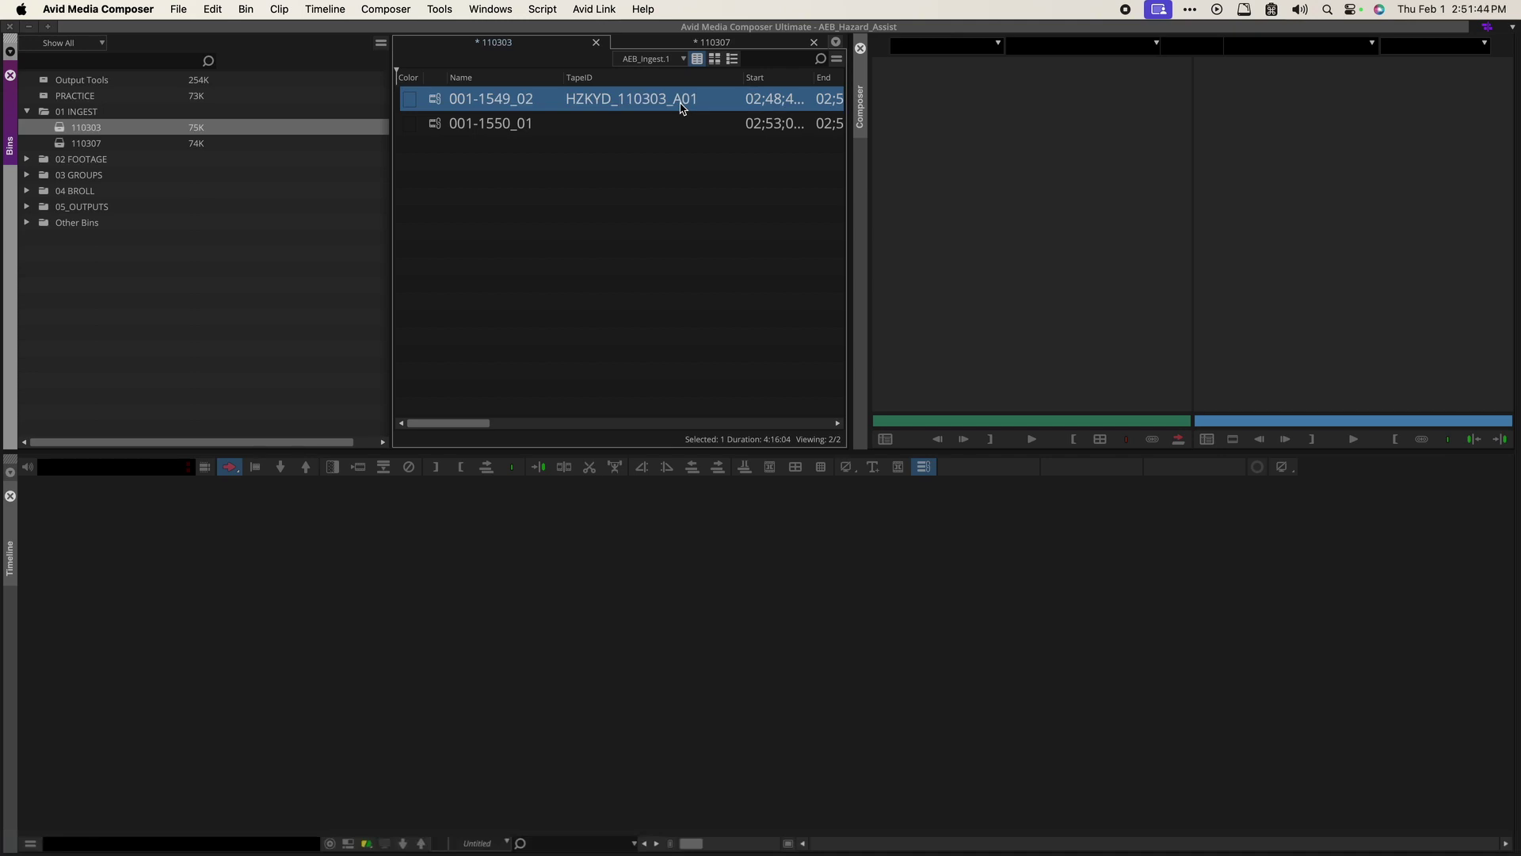
Apply the TapeID HZKYD_110303_A01 to all selected clips in the 110303 bin and save the bins.
left_click(595, 97)
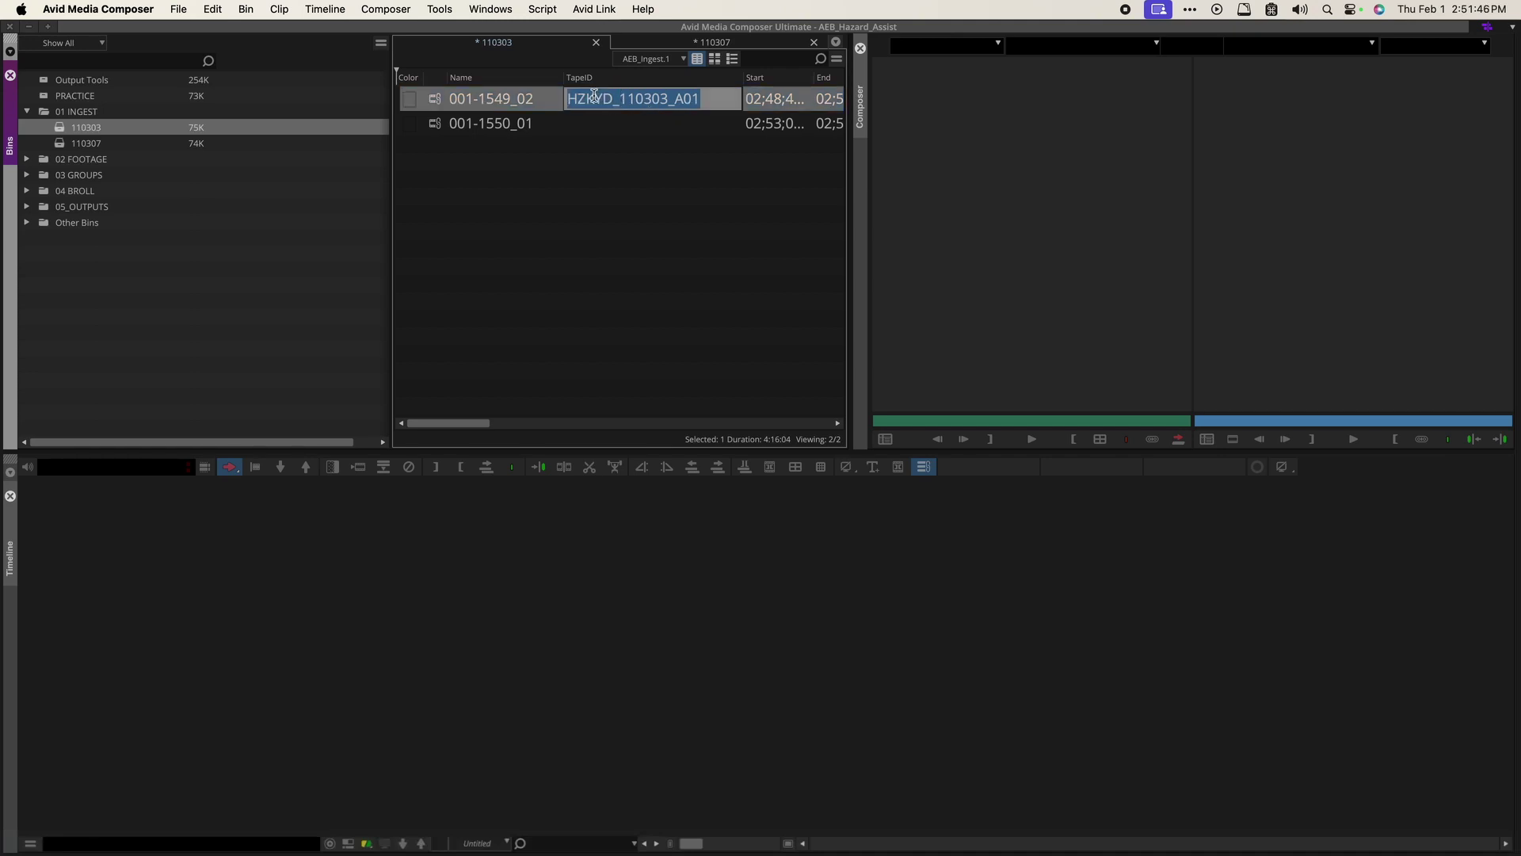
left_click(432, 124)
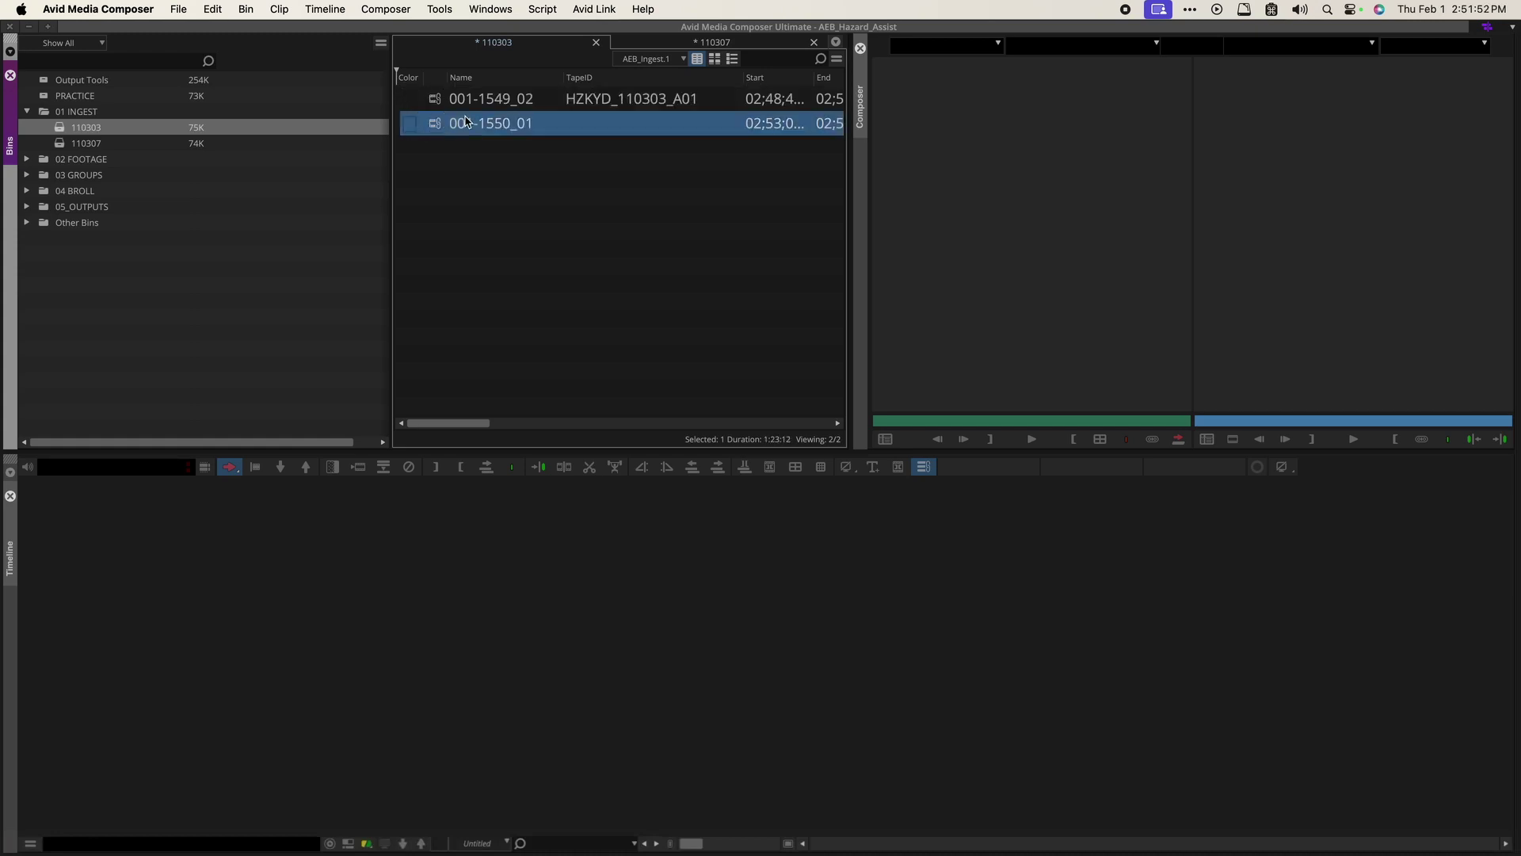
key("super+a")
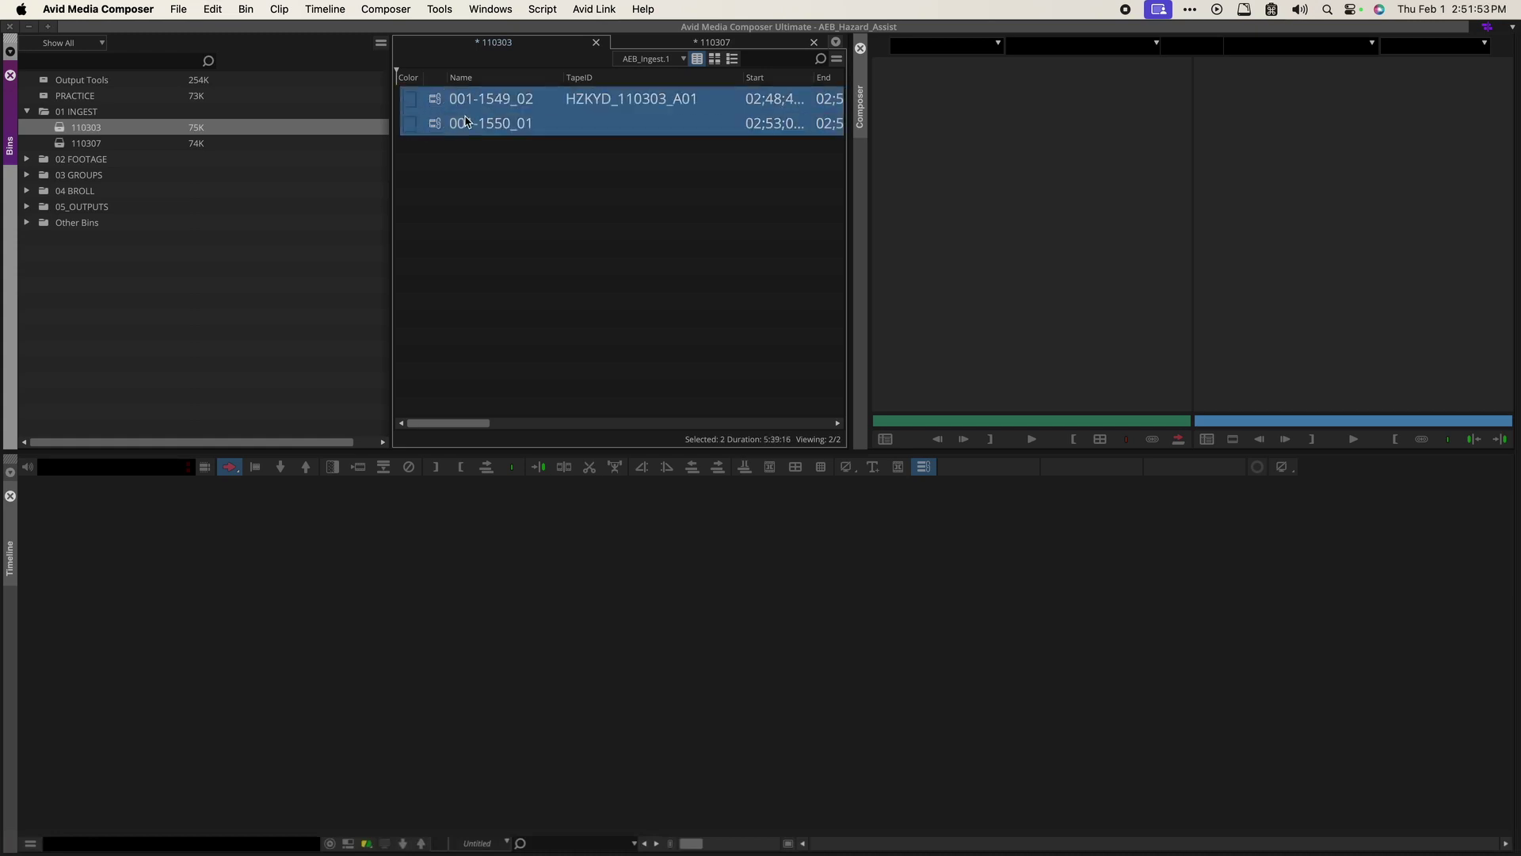
left_click(649, 100)
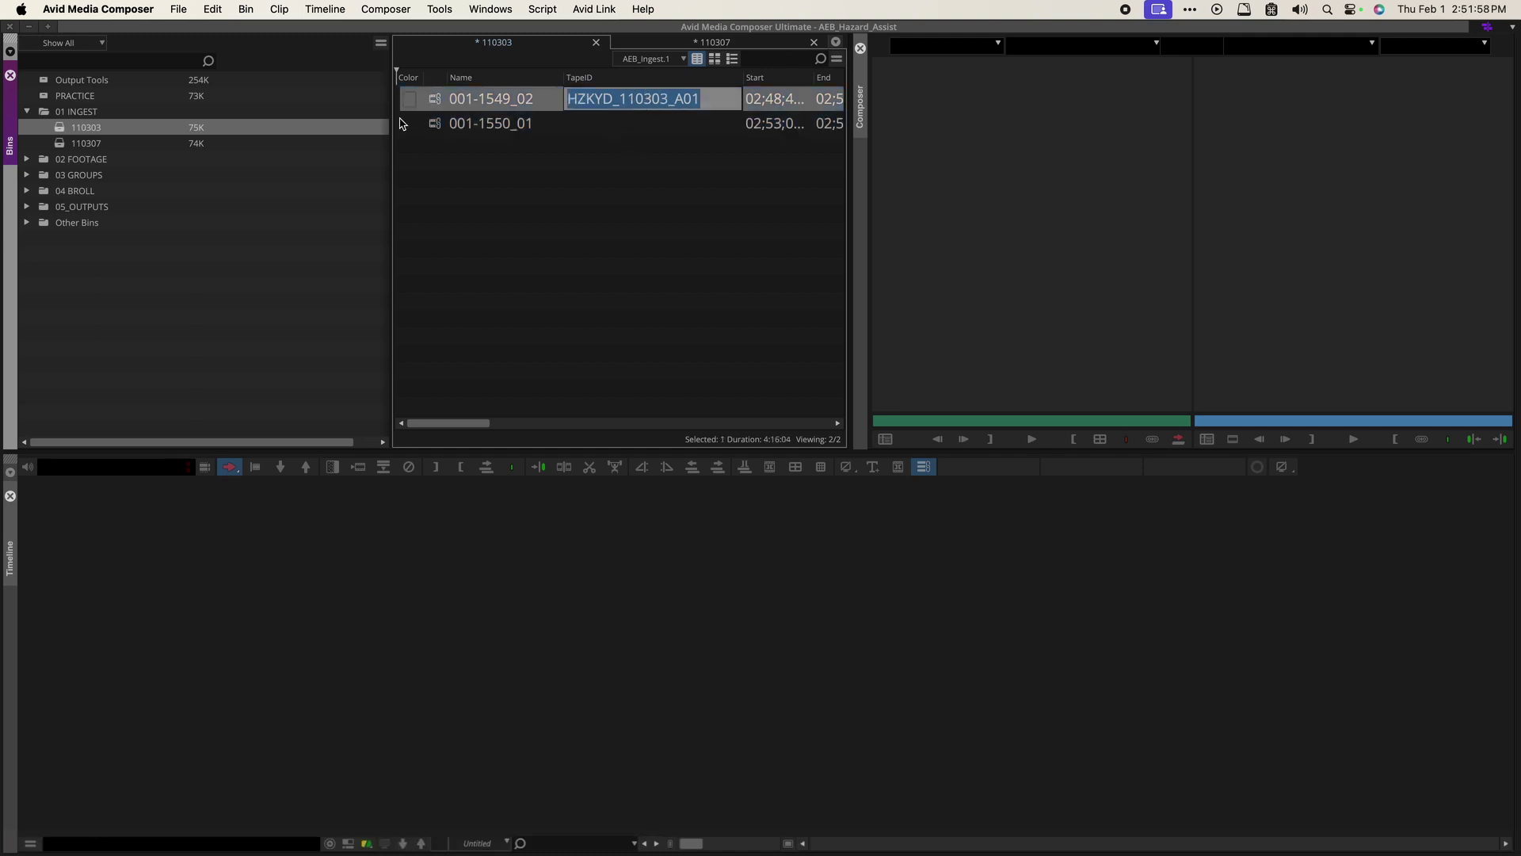
left_click(427, 107)
key("super+a")
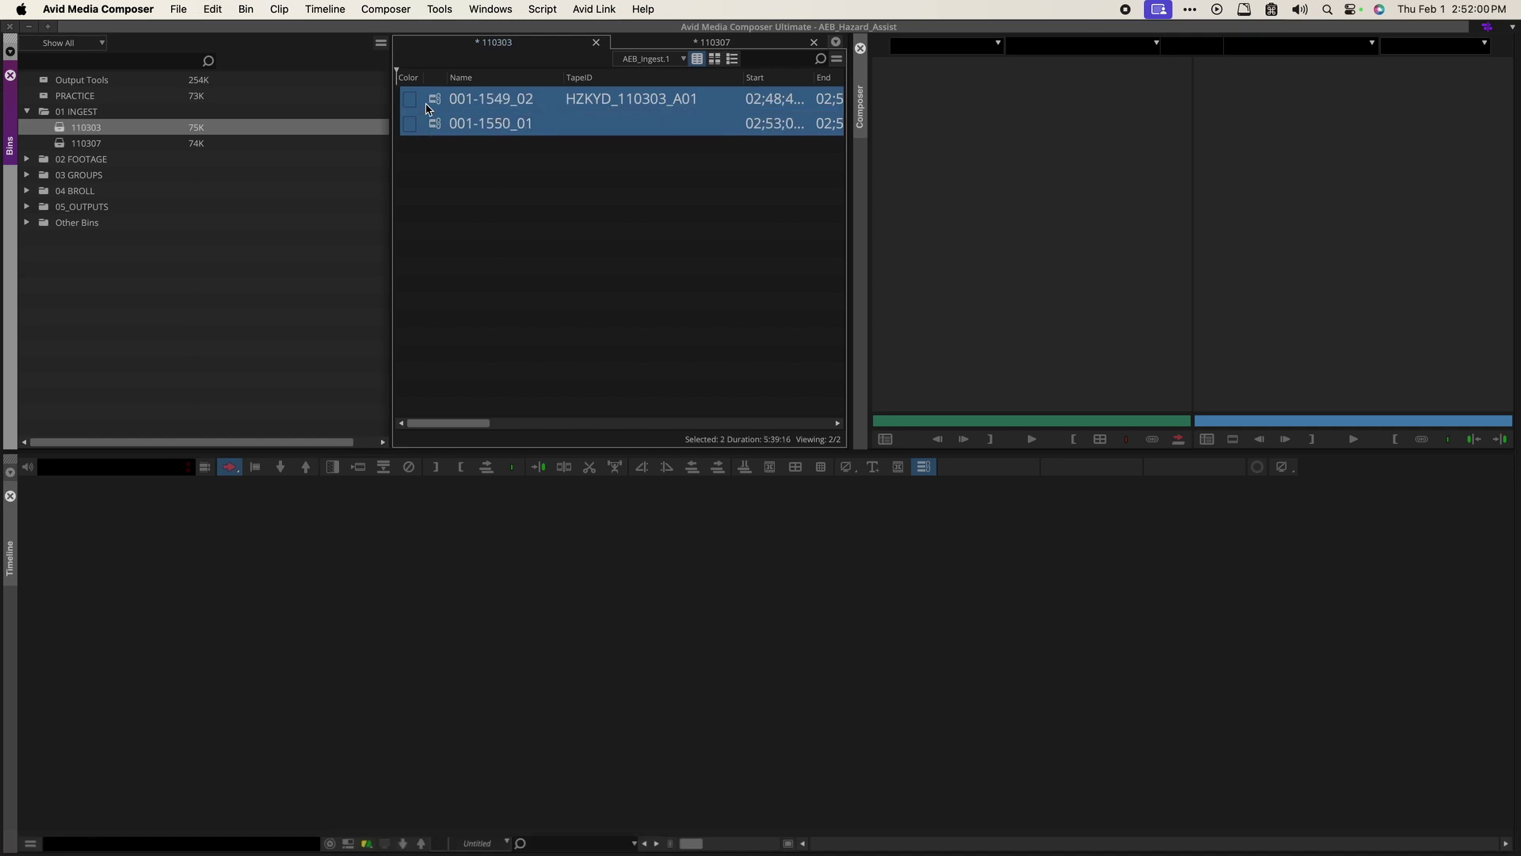
right_click(620, 106)
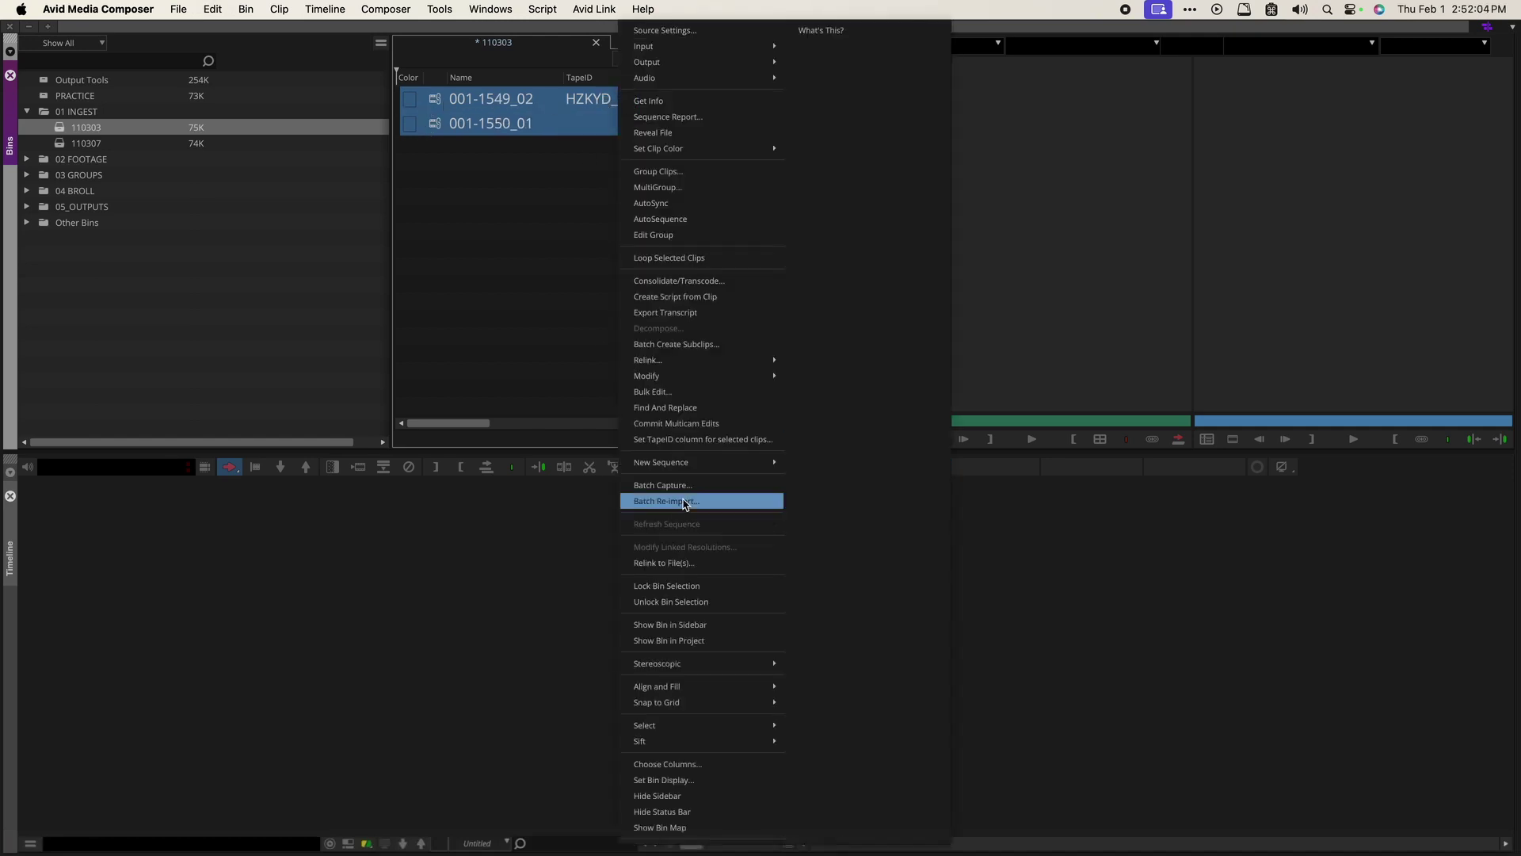
left_click(704, 440)
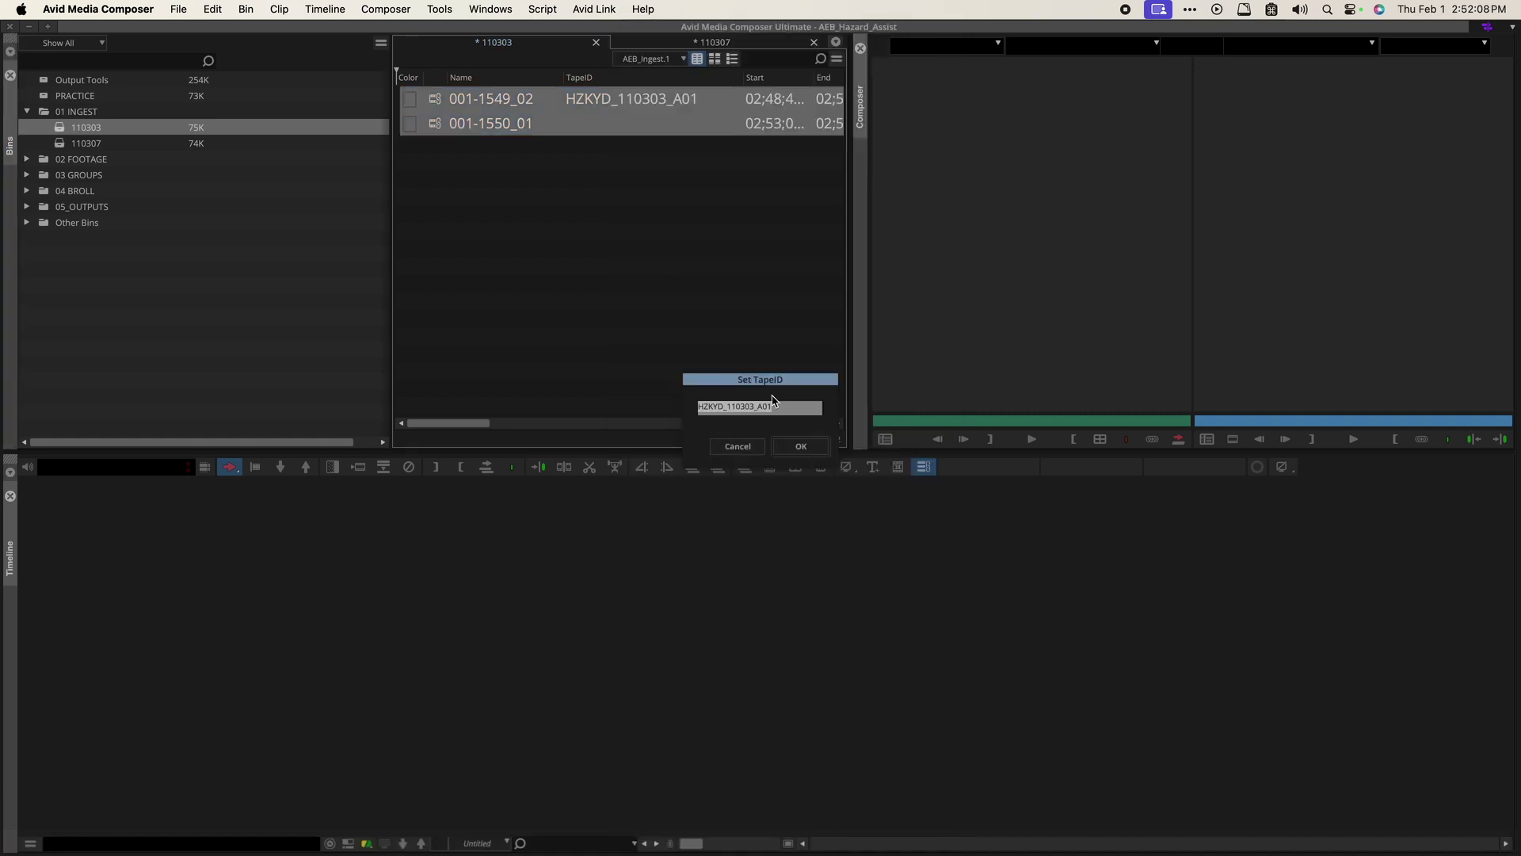
left_click(787, 446)
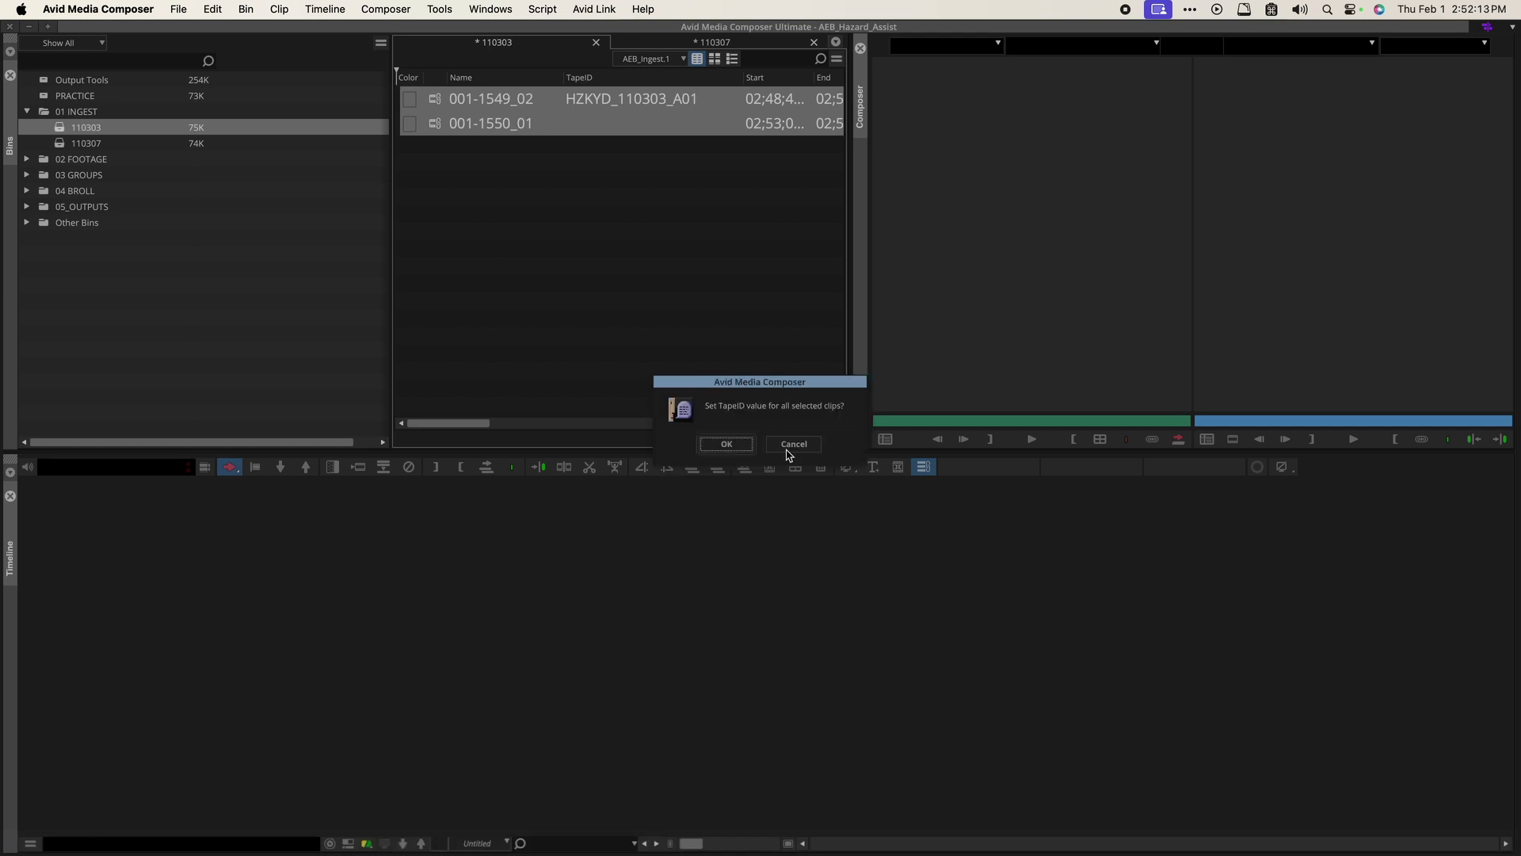
left_click(723, 445)
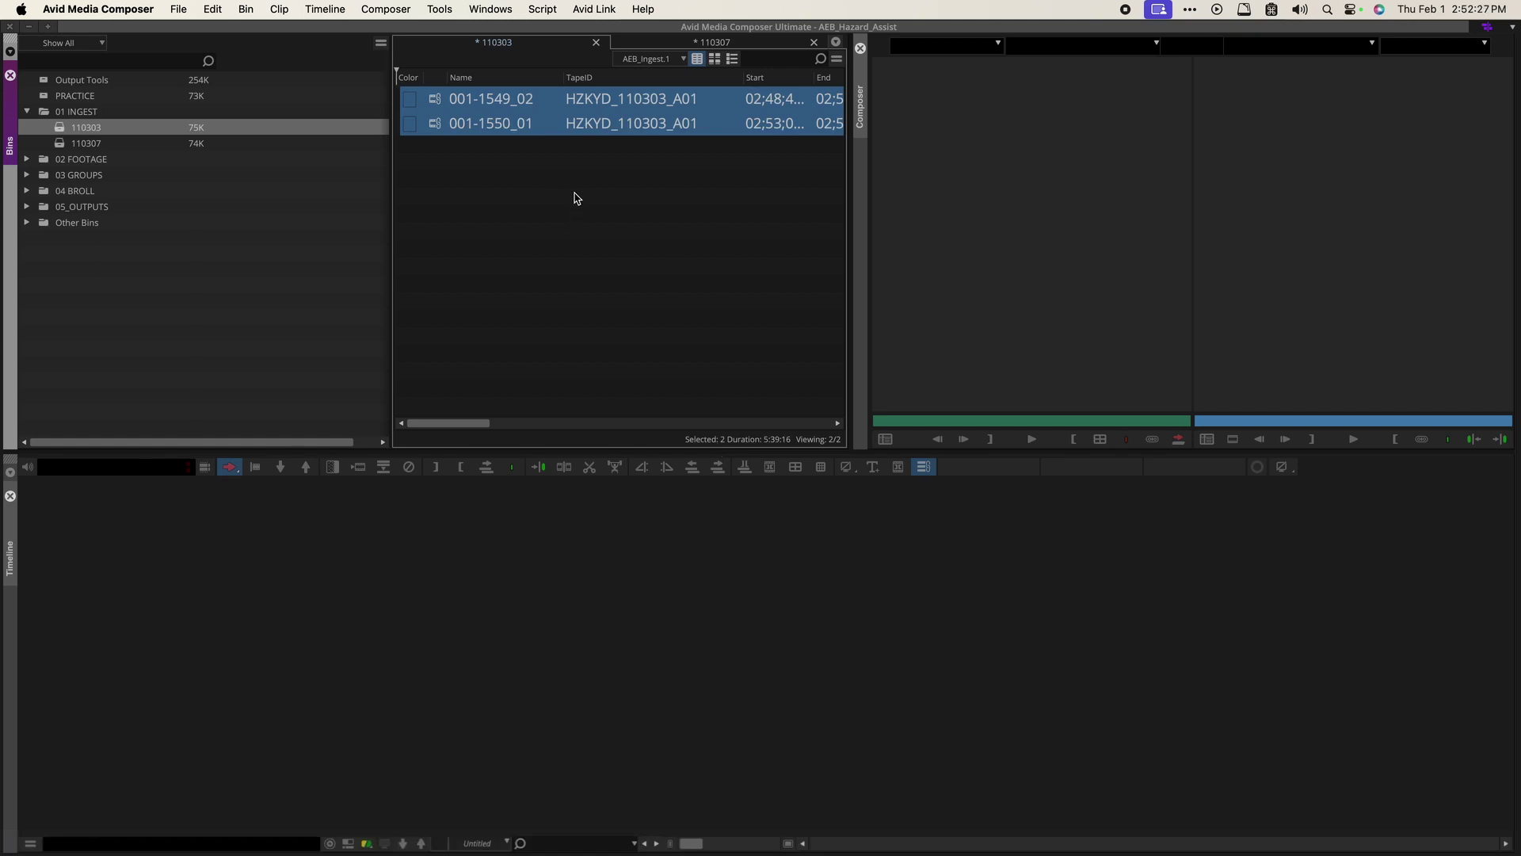
key("super+s")
Manually prefix the name of clip 001-1549_02 with its TapeID HZKYD_110303_A01 and an underscore.
left_click(606, 97)
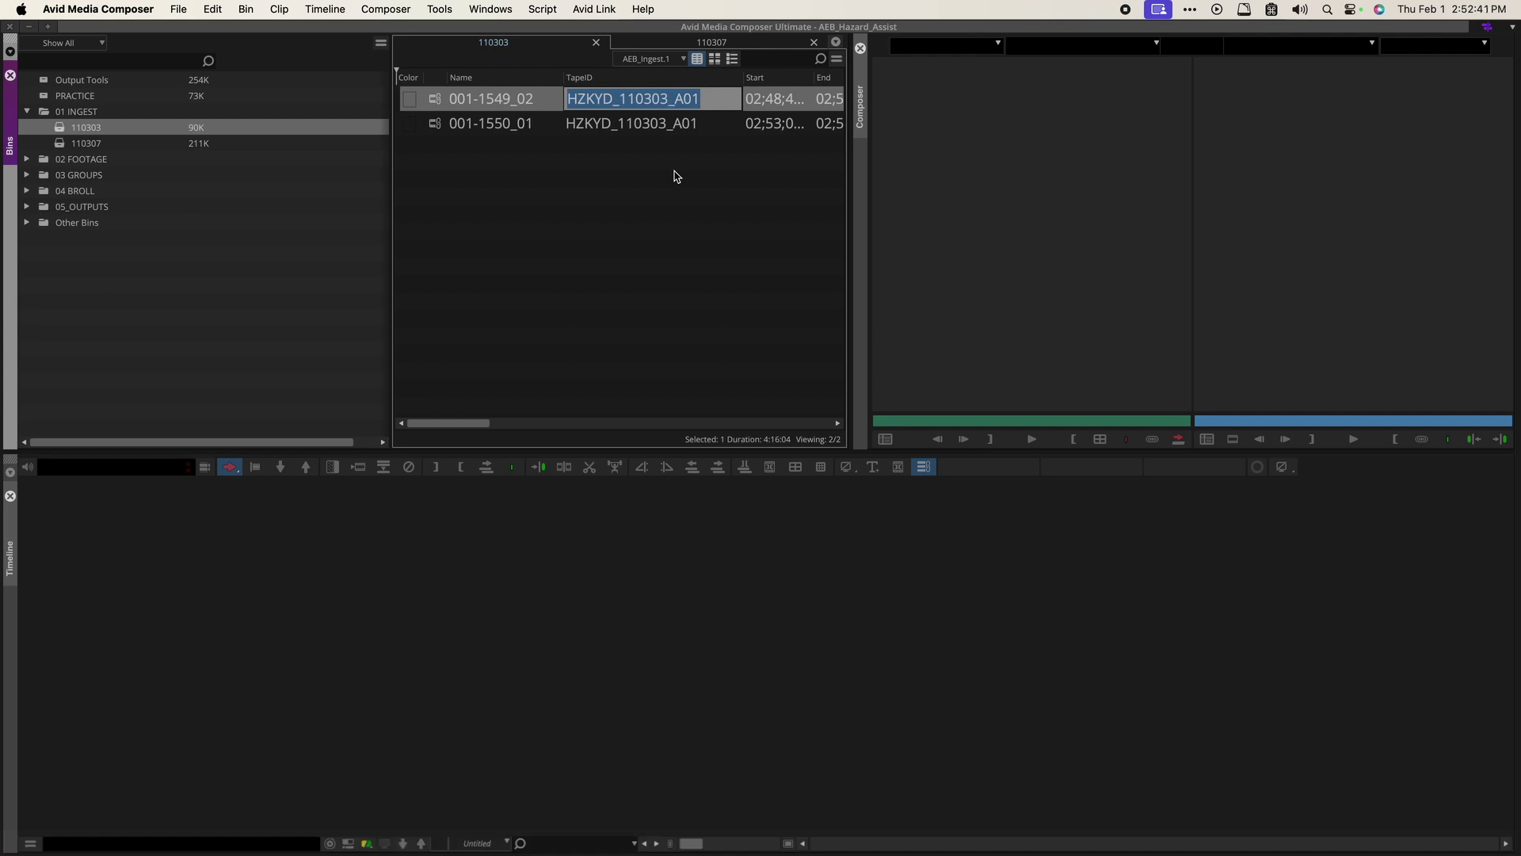
left_click(465, 93)
key("Left")
key("super+v")
type("_")
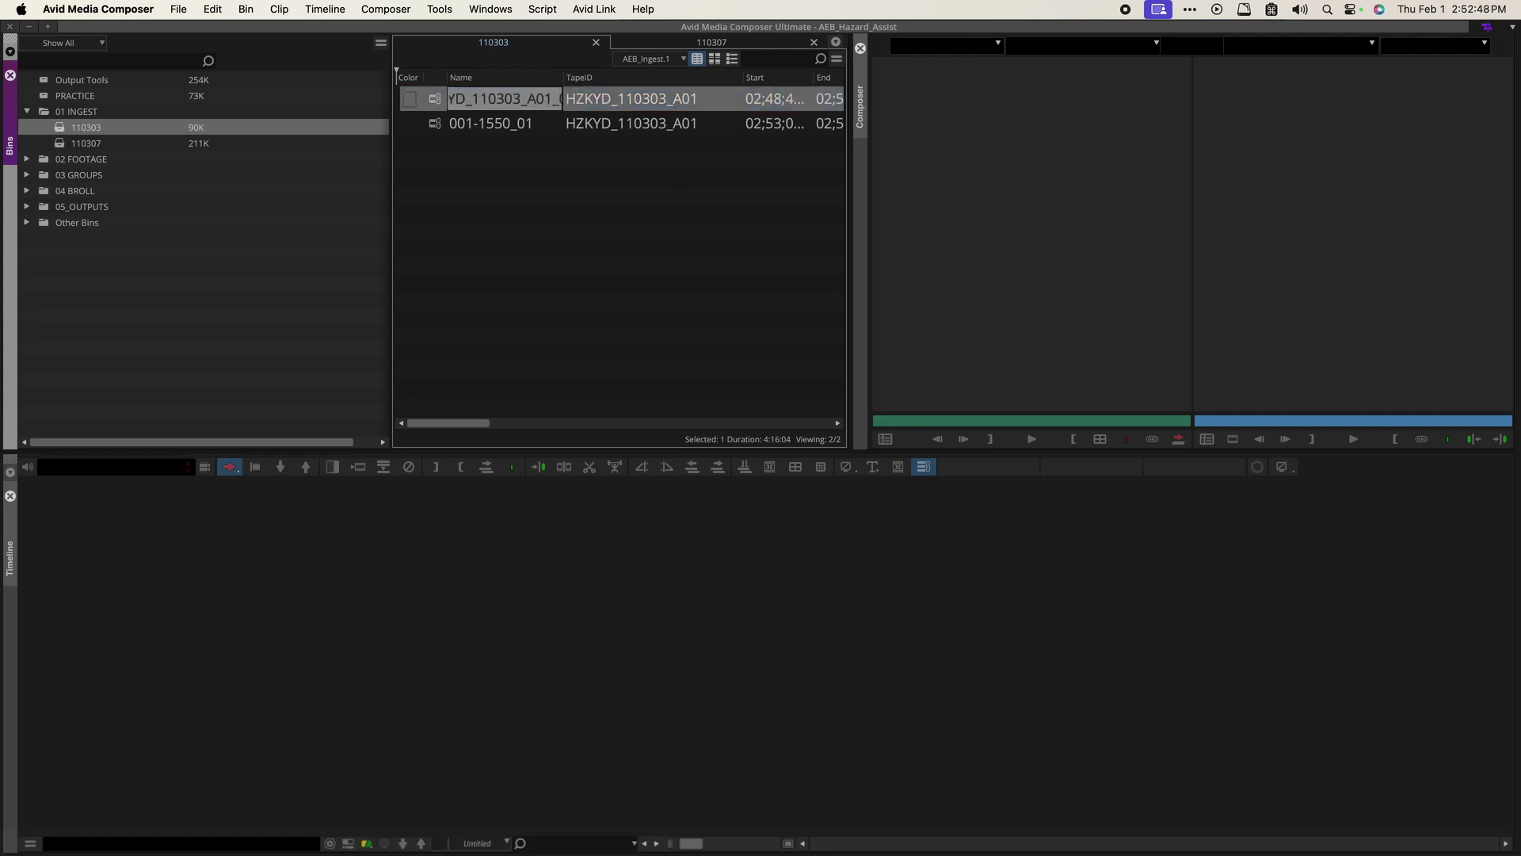
left_click(689, 188)
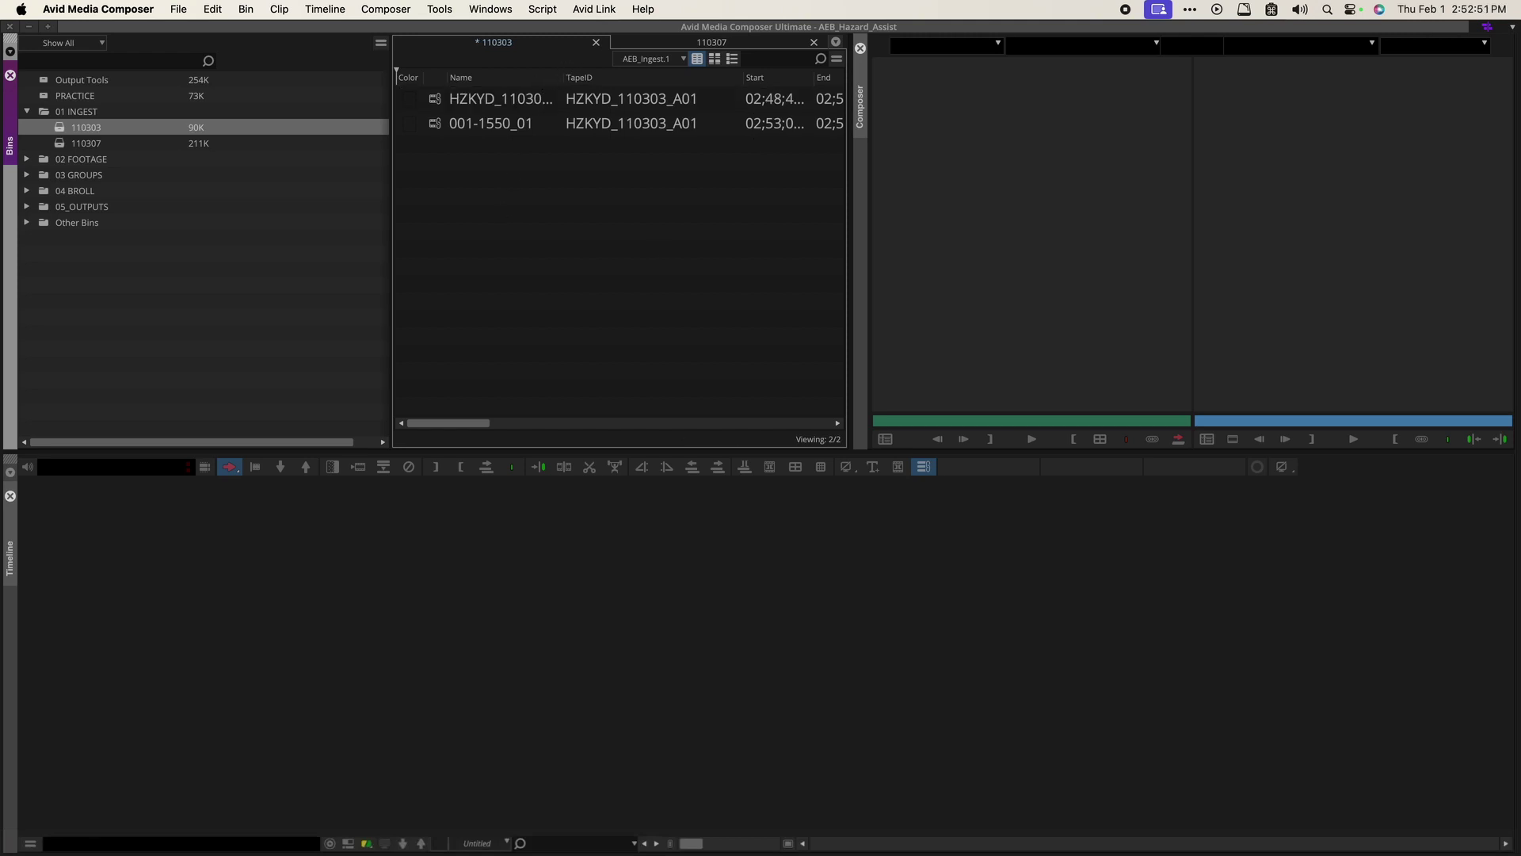
Widen the Name column and remove the HZKYD_110303_A01_ prefix from the first clip's name.
left_click_drag(562, 77, 696, 75)
left_click(595, 97)
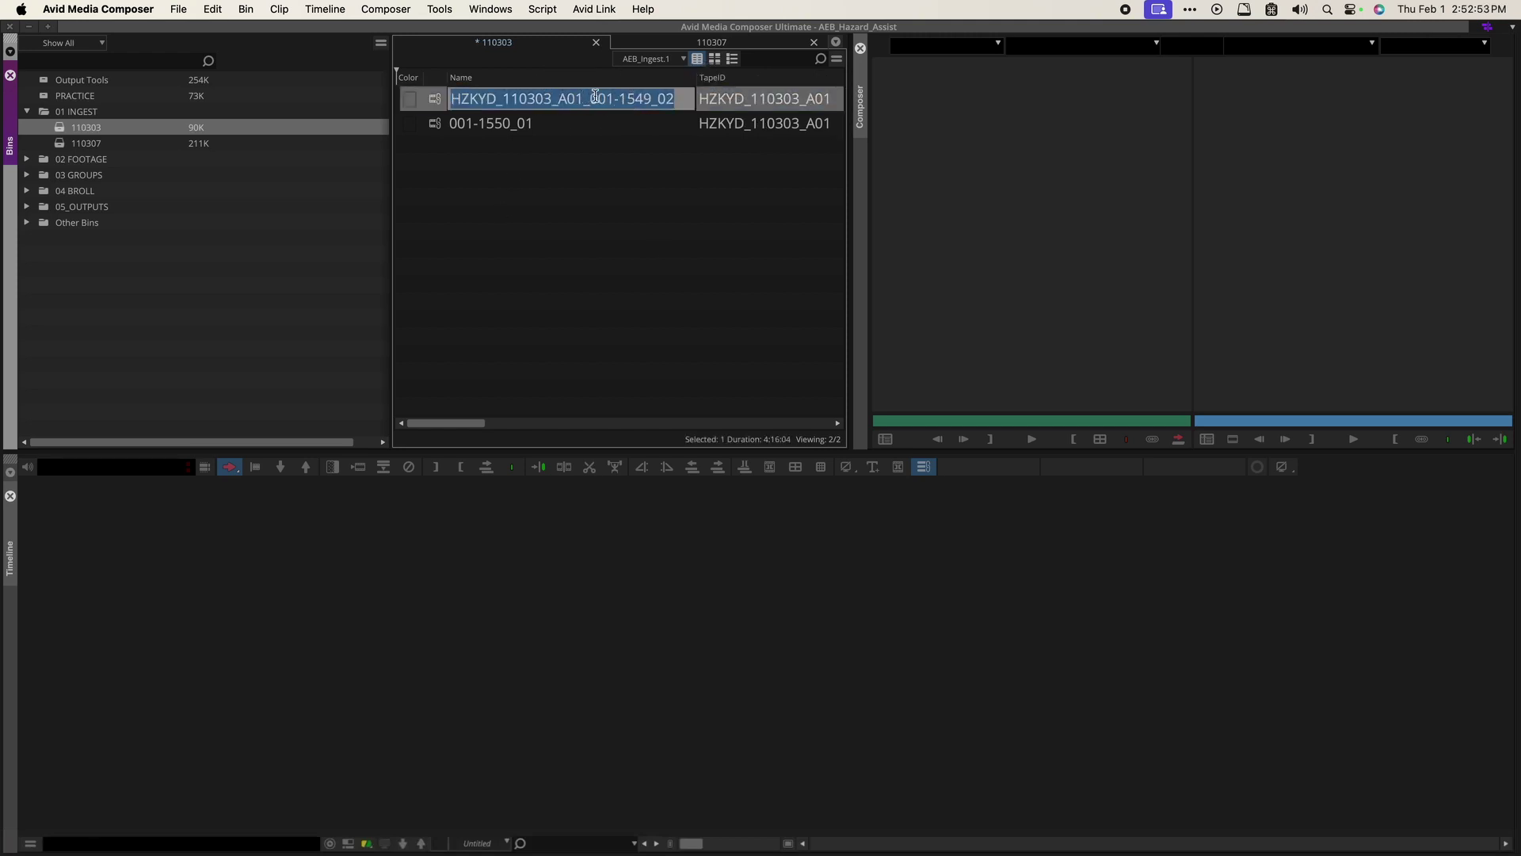
left_click_drag(595, 97, 450, 97)
key("BackSpace")
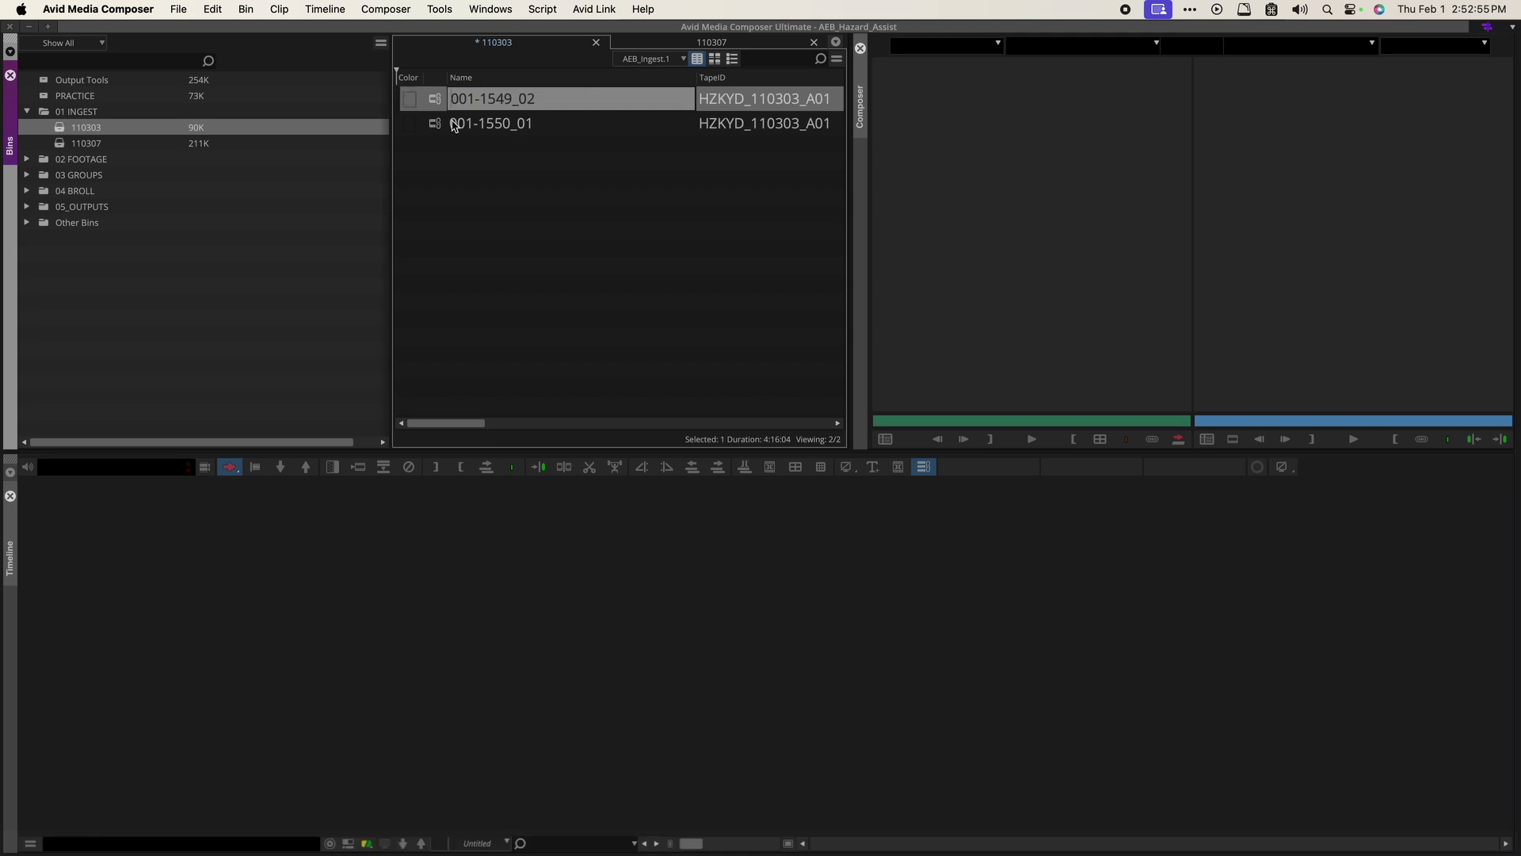
left_click(586, 192)
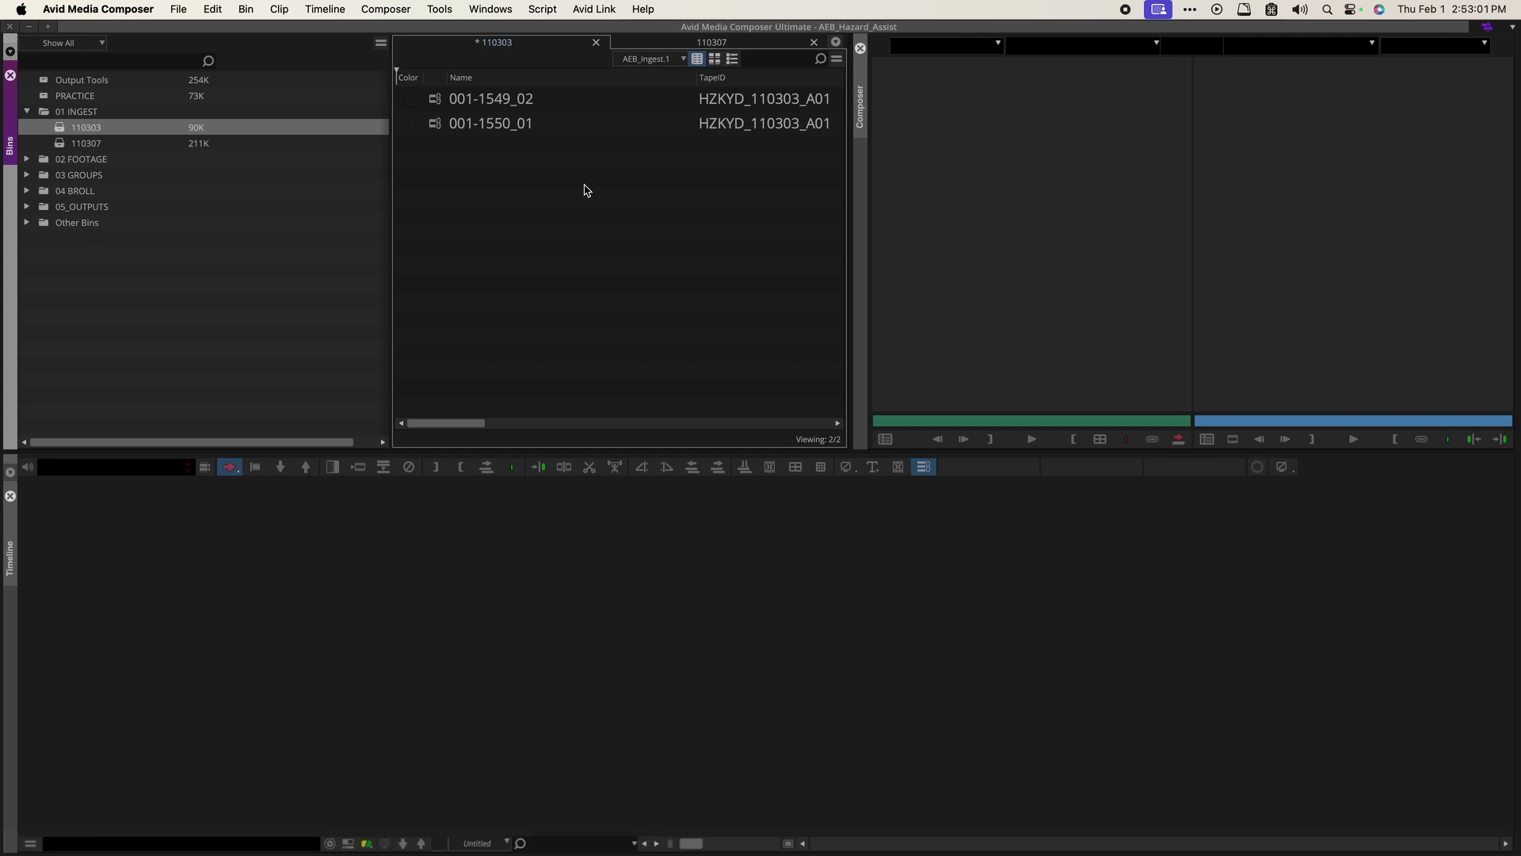
Start a Bulk Edit of the Name column for both 110303 clips, taking column data from TapeID as the first part.
key("super+a")
right_click(471, 109)
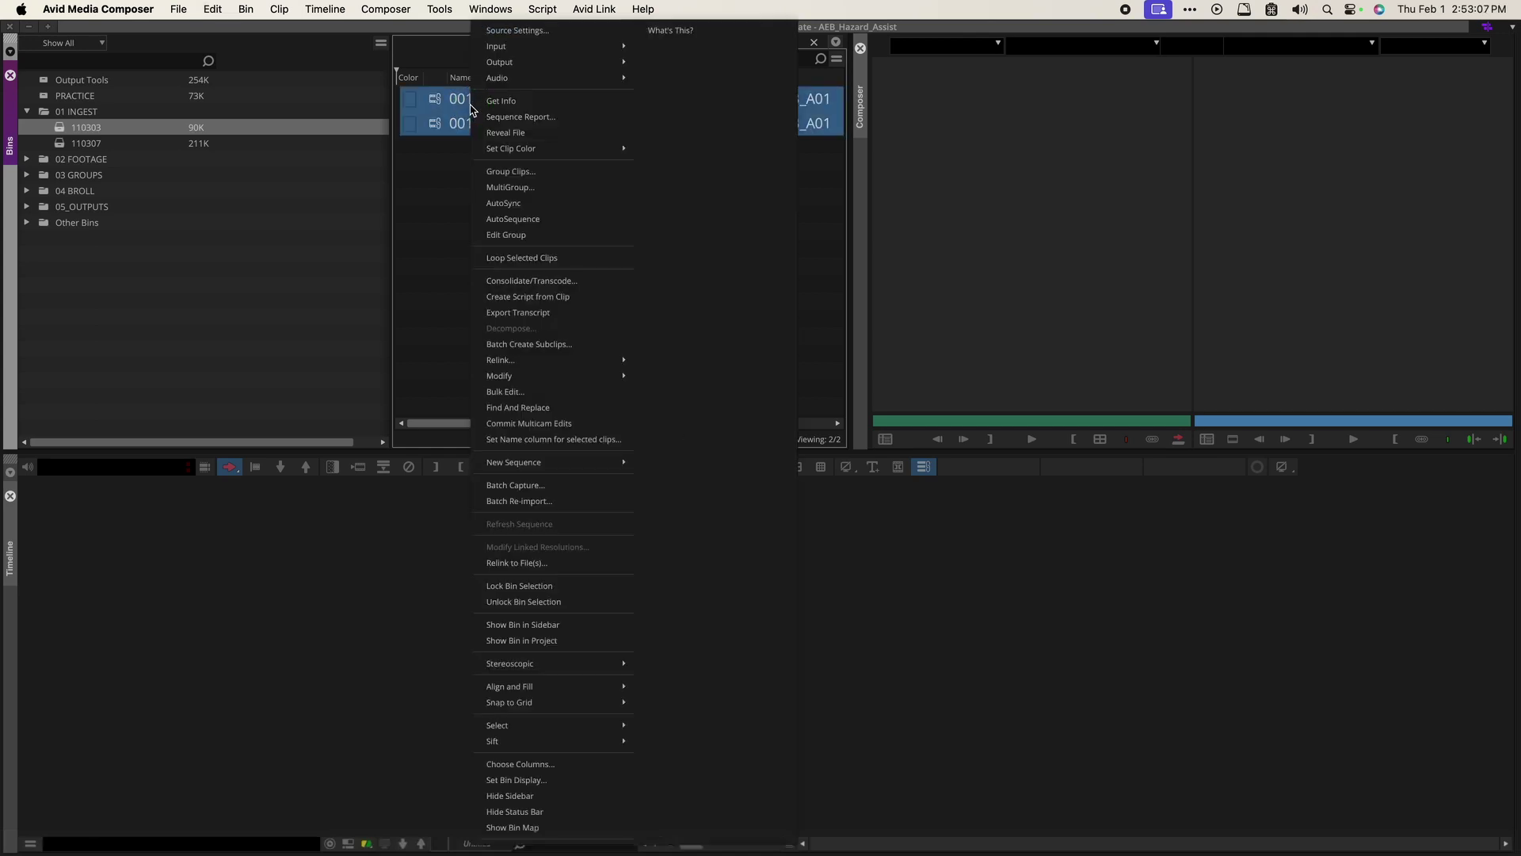
left_click(574, 393)
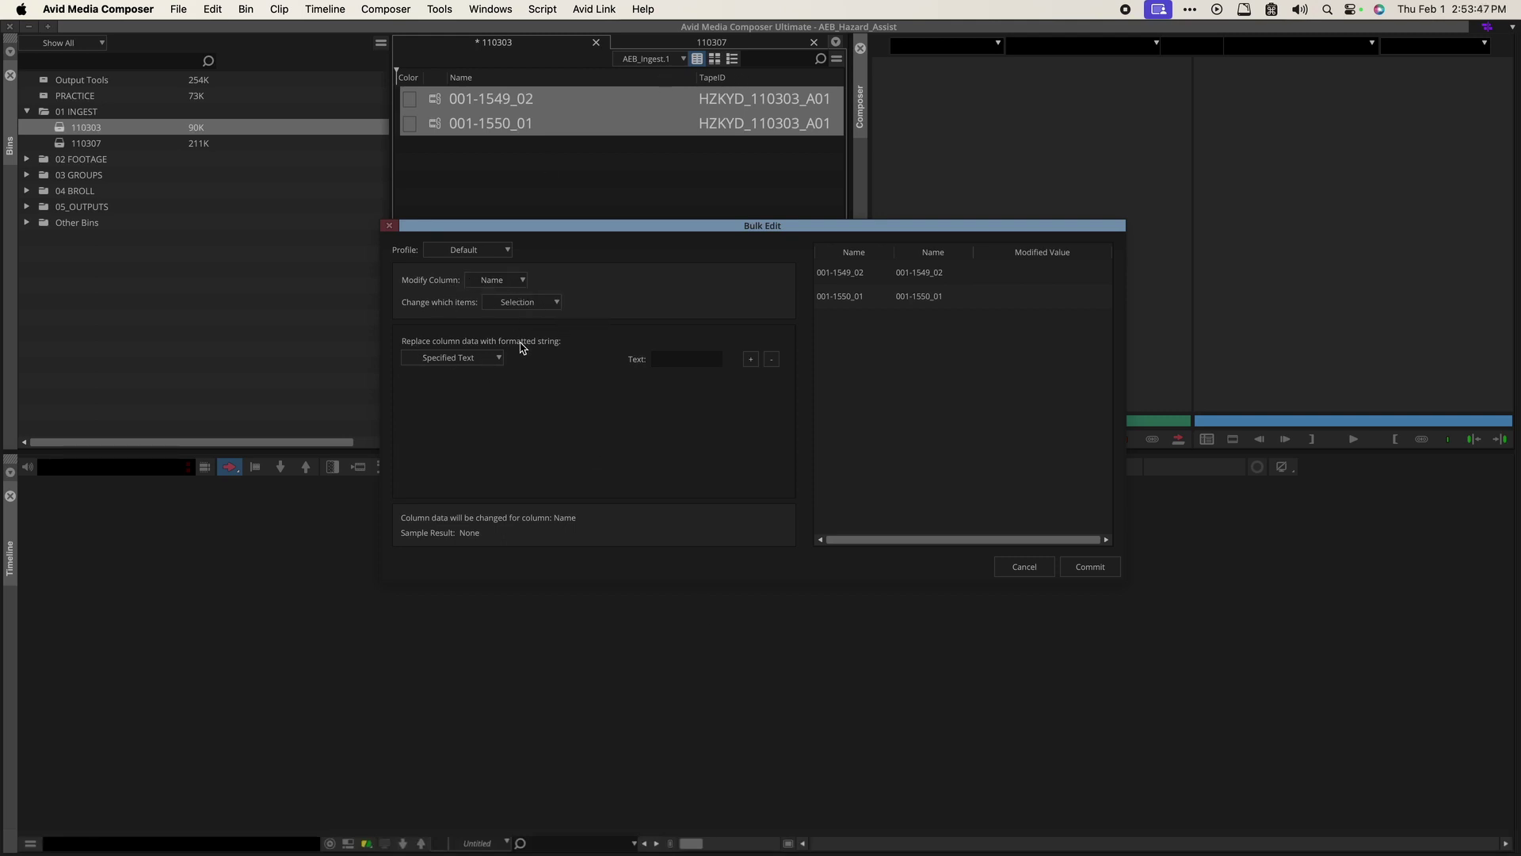
left_click(448, 358)
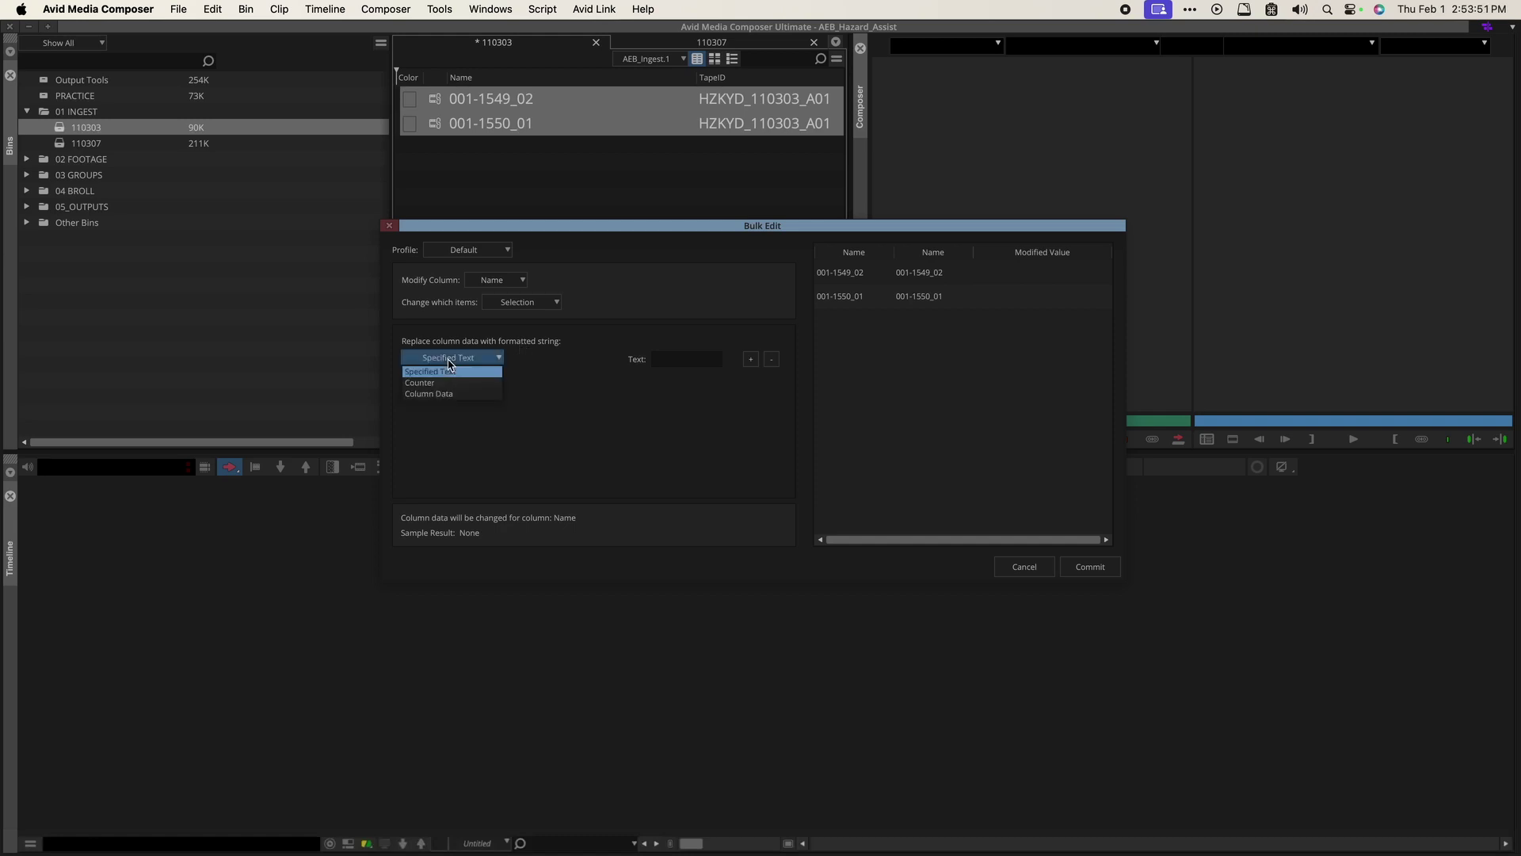
left_click(435, 396)
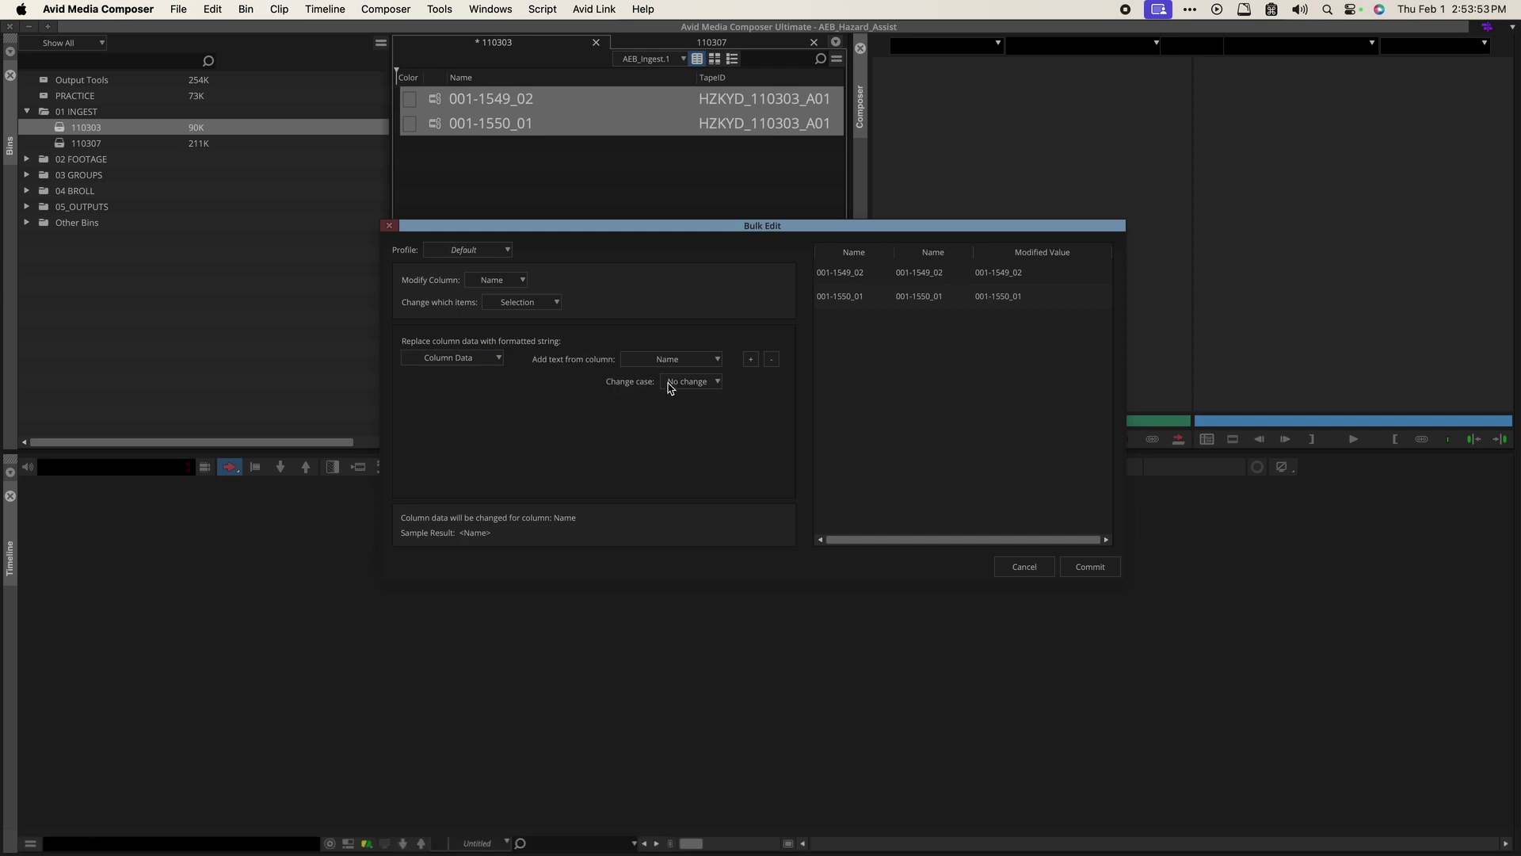
left_click(644, 359)
left_click(645, 385)
Append an underscore and the existing Name column data to the bulk naming pattern, and commit the new clip names.
left_click(750, 359)
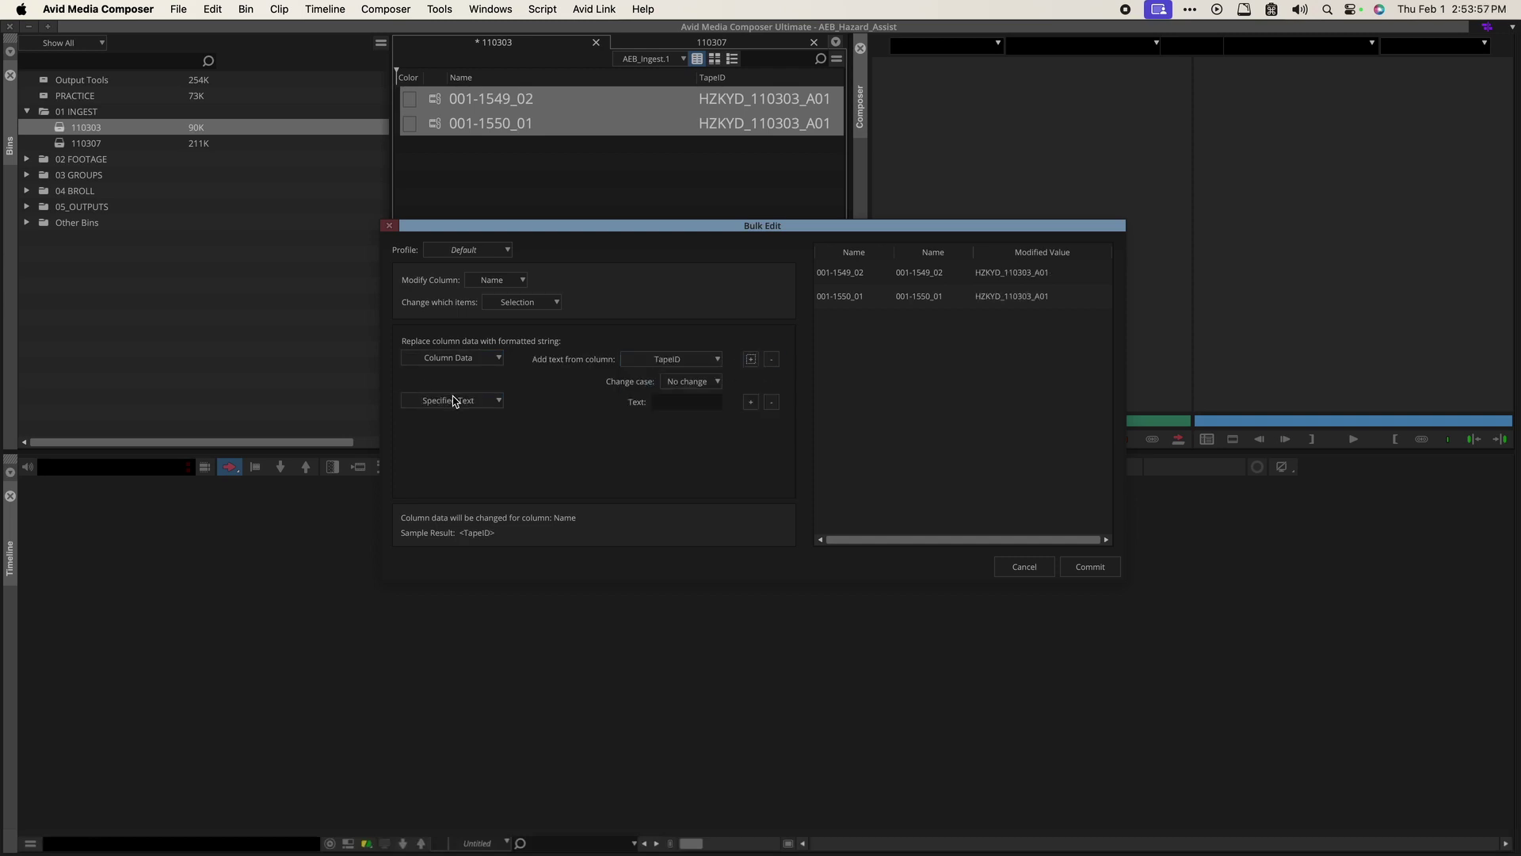
left_click(702, 402)
left_click(750, 402)
left_click(458, 420)
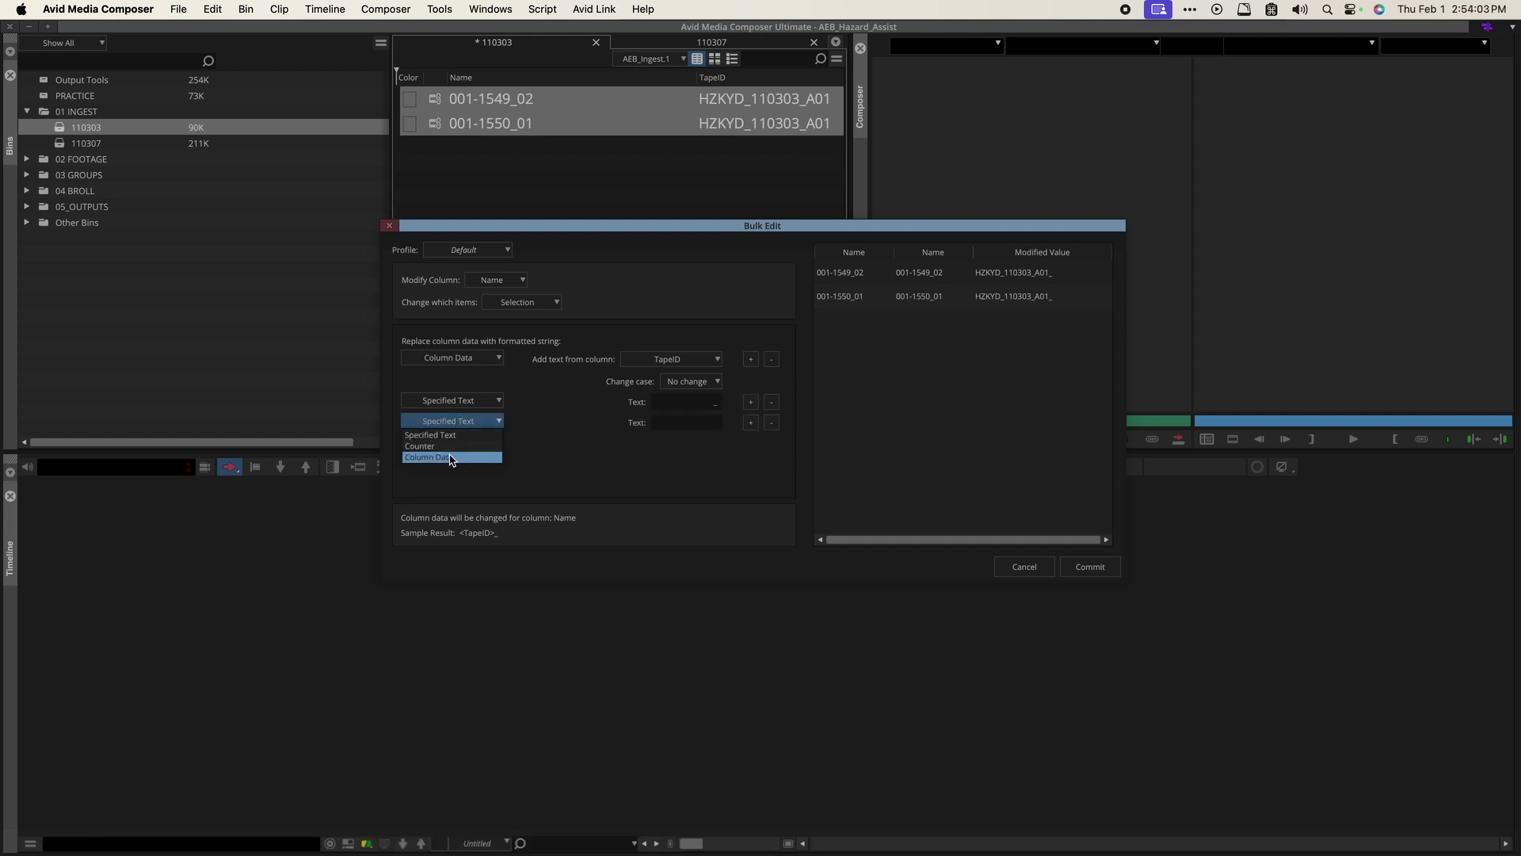
left_click(456, 460)
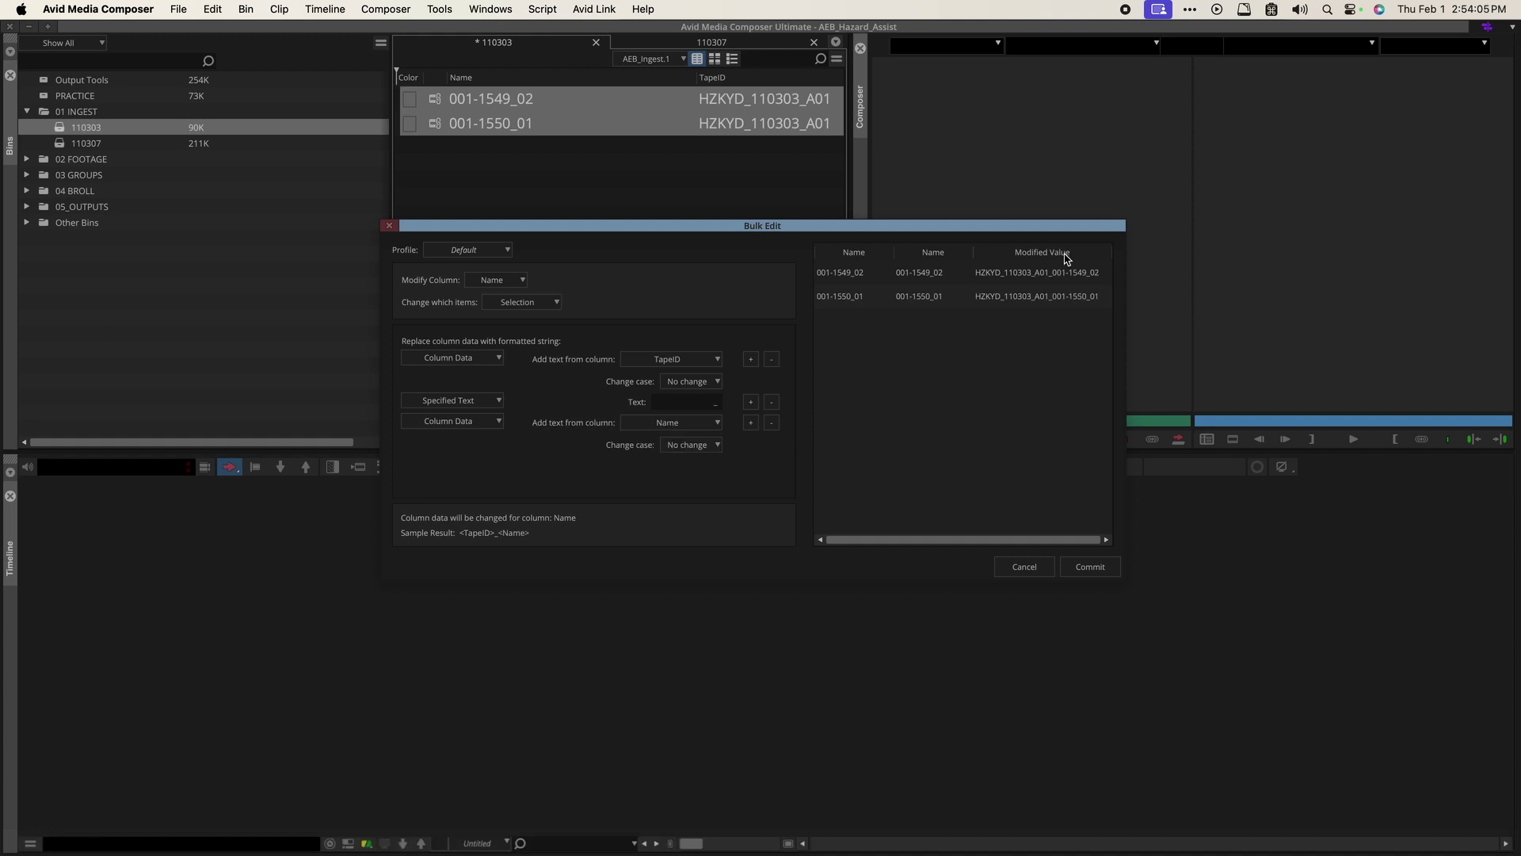
left_click_drag(991, 227, 641, 156)
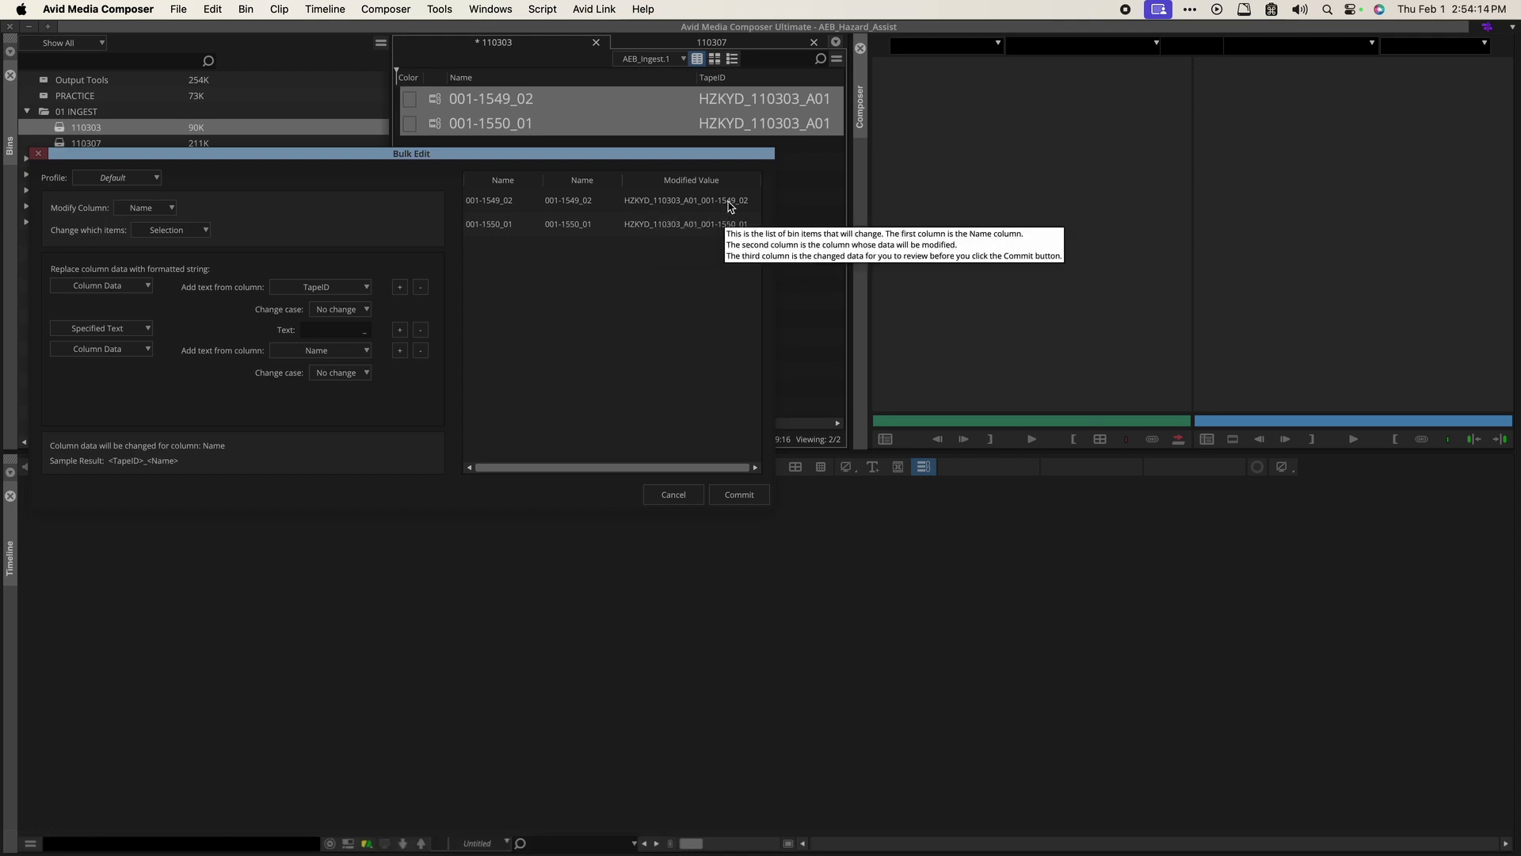
left_click_drag(571, 153, 678, 154)
left_click(846, 495)
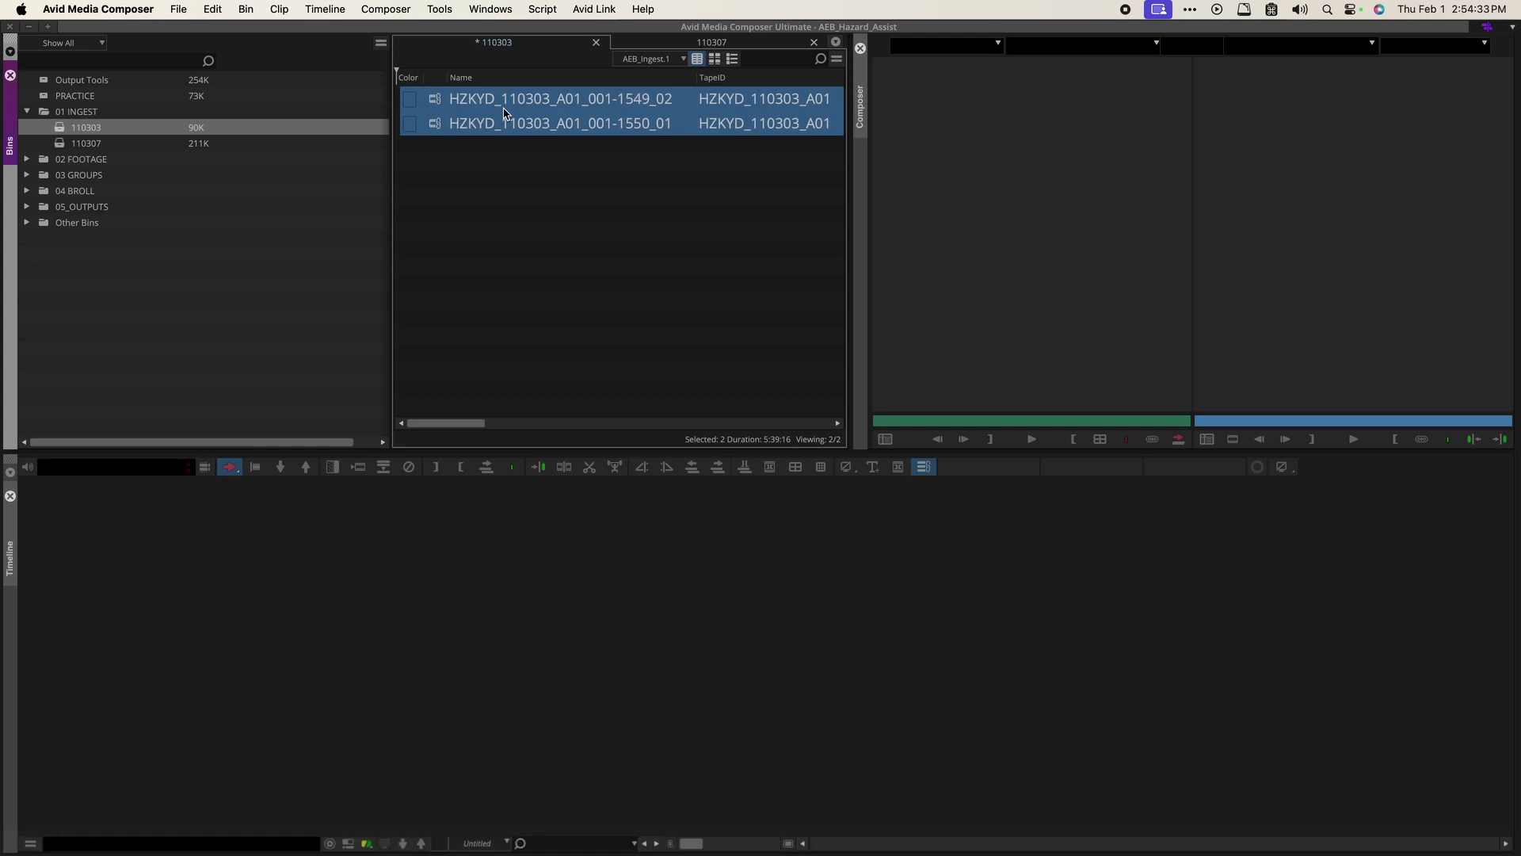
left_click(548, 126)
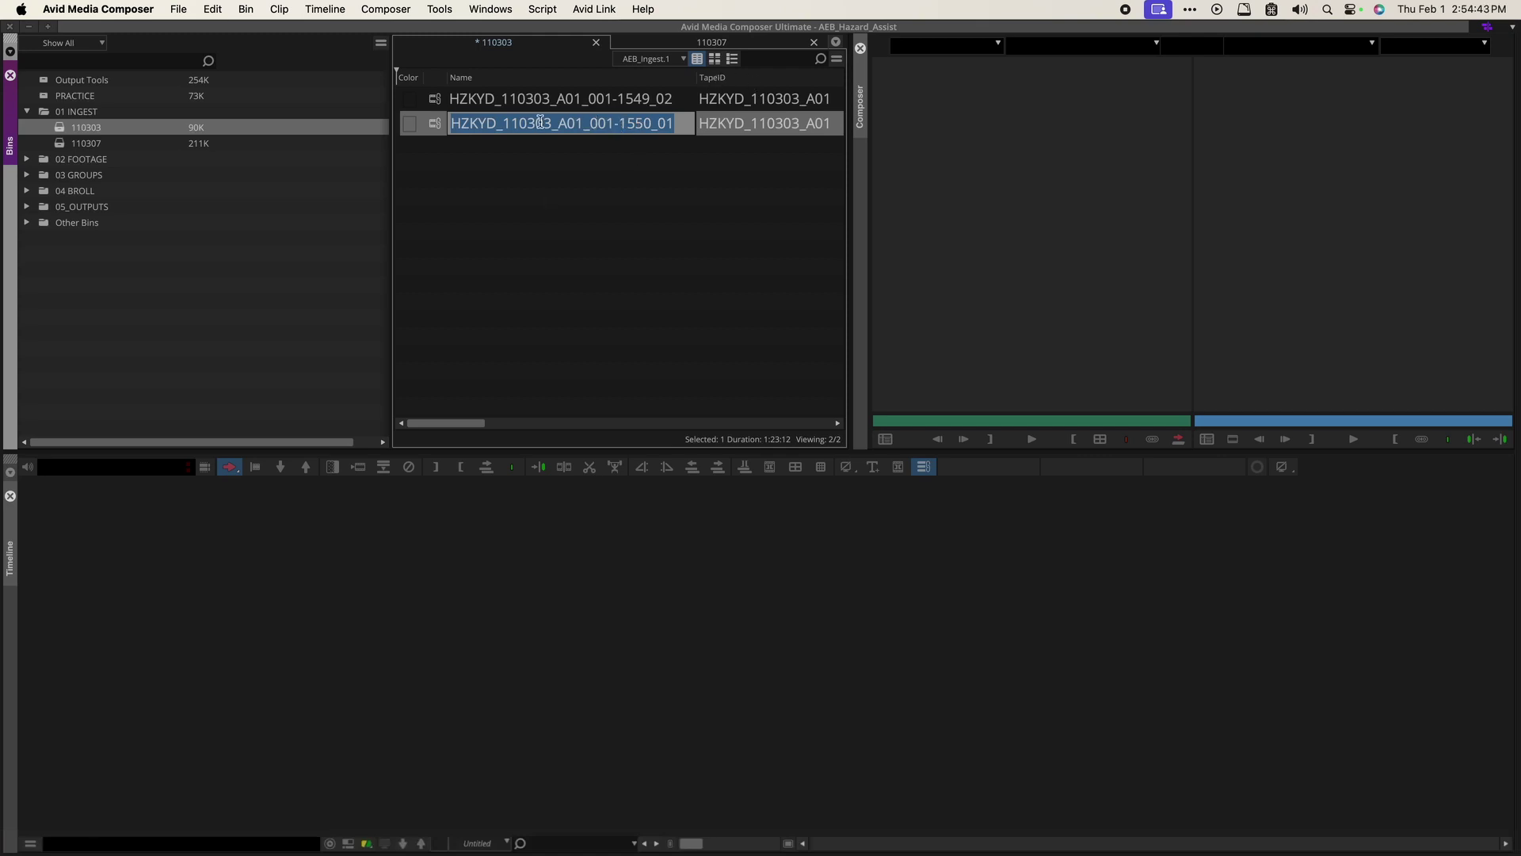
left_click(450, 102)
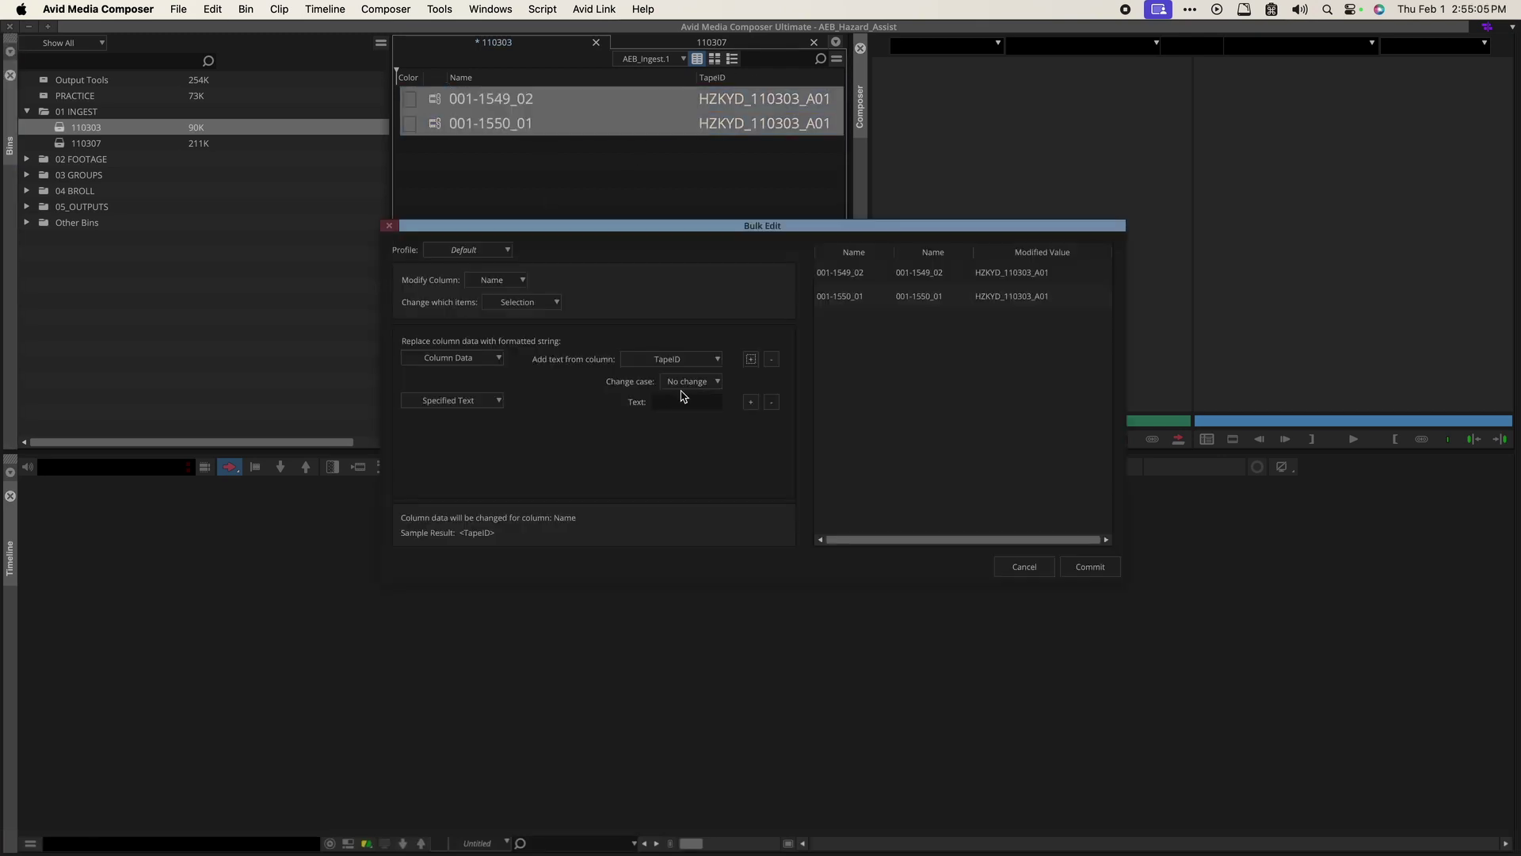
Append an asterisk and the existing Name column data after TapeID in the bulk naming pattern, and commit the clip names.
left_click(686, 402)
type("*")
left_click(750, 402)
left_click(470, 420)
left_click(449, 462)
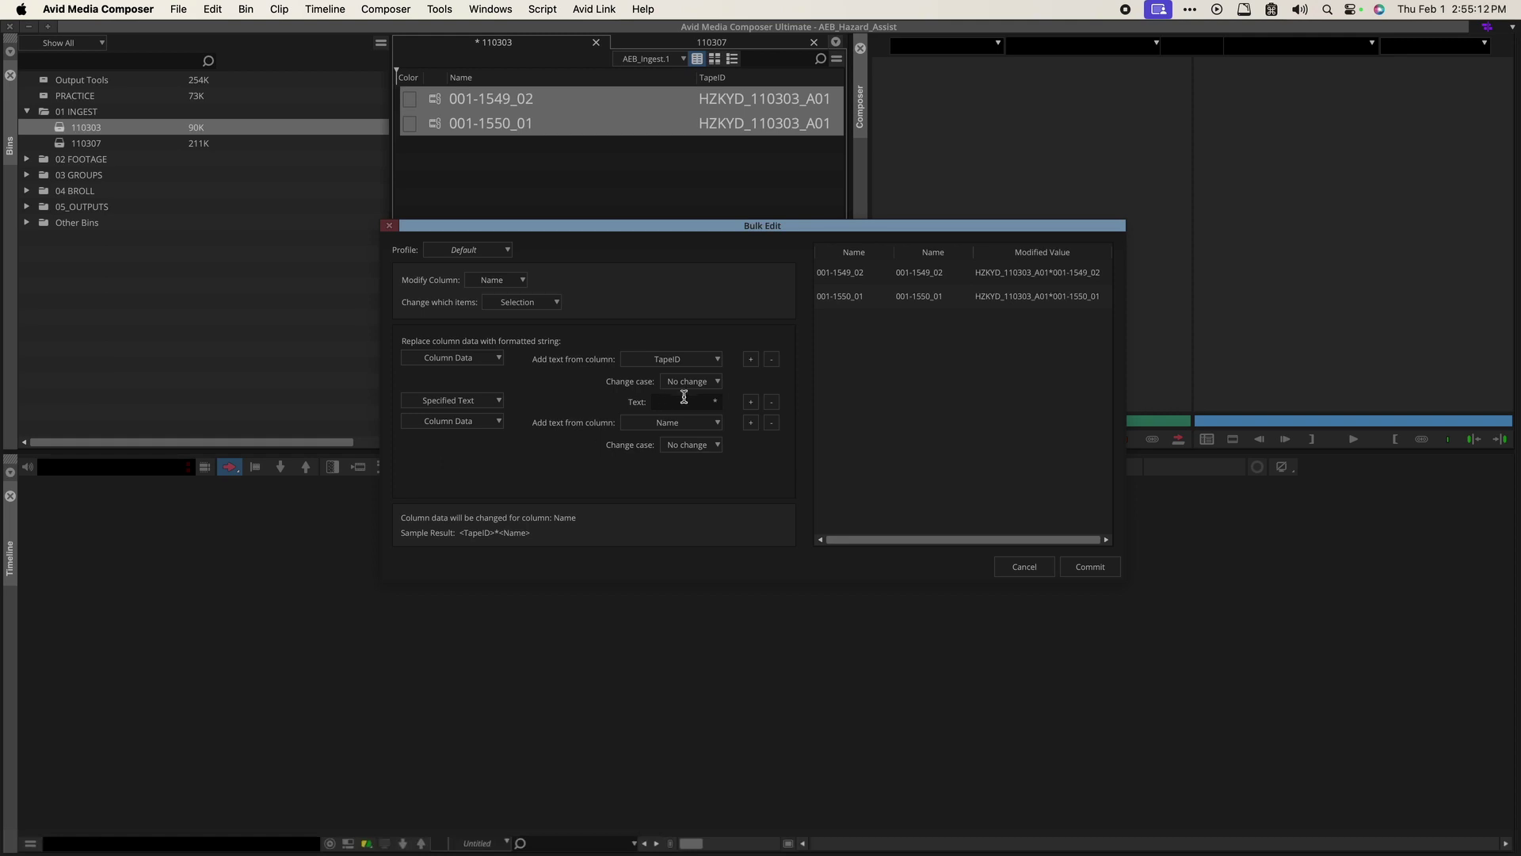
left_click(1082, 568)
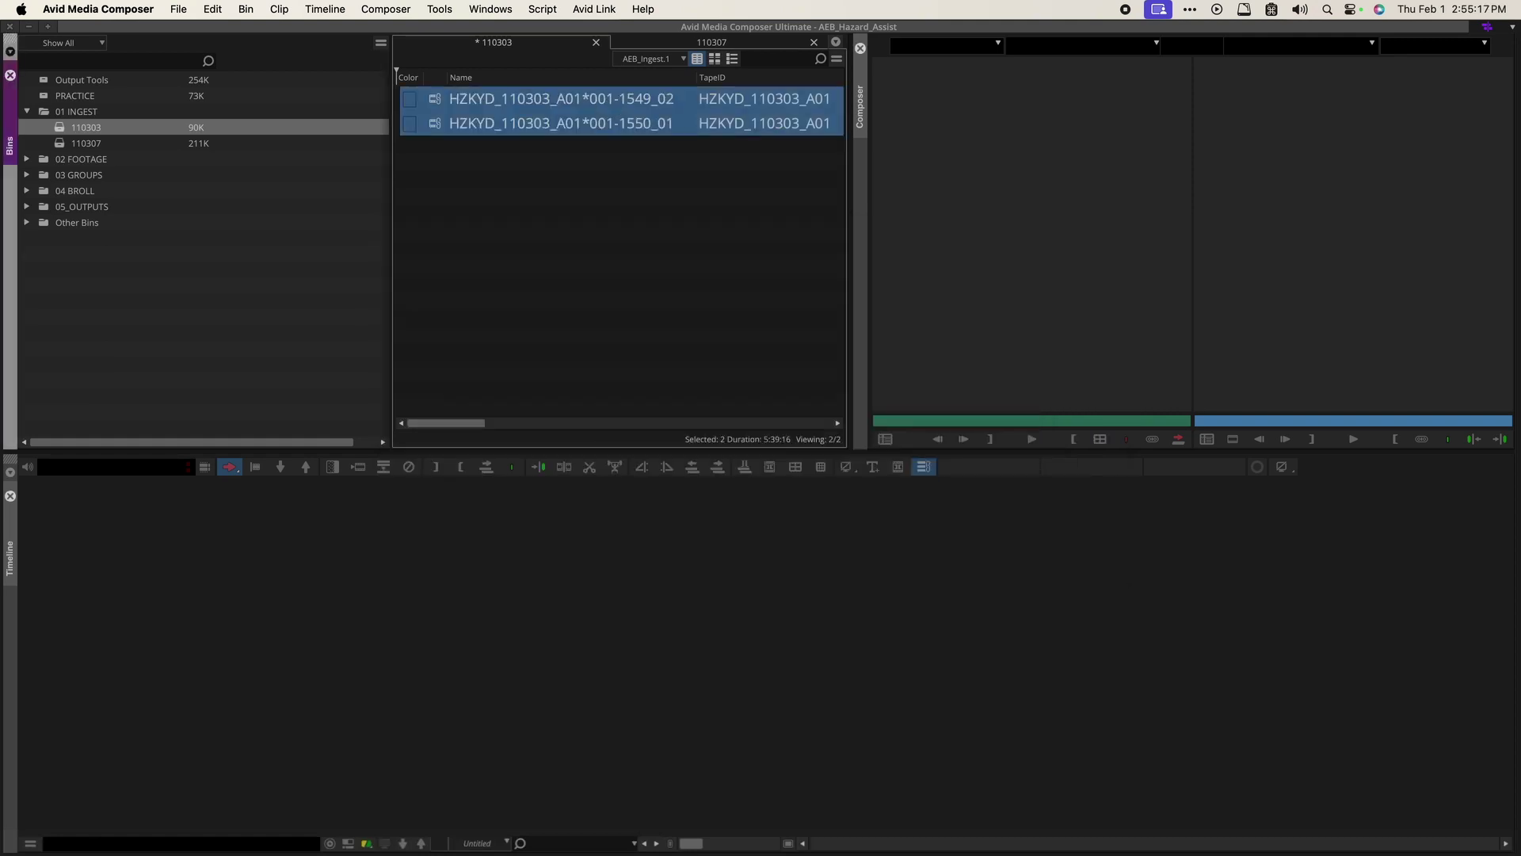
Find every asterisk in the 110303 bin and replace all of them with underscores, leaving Find and Replace when done.
right_click(599, 106)
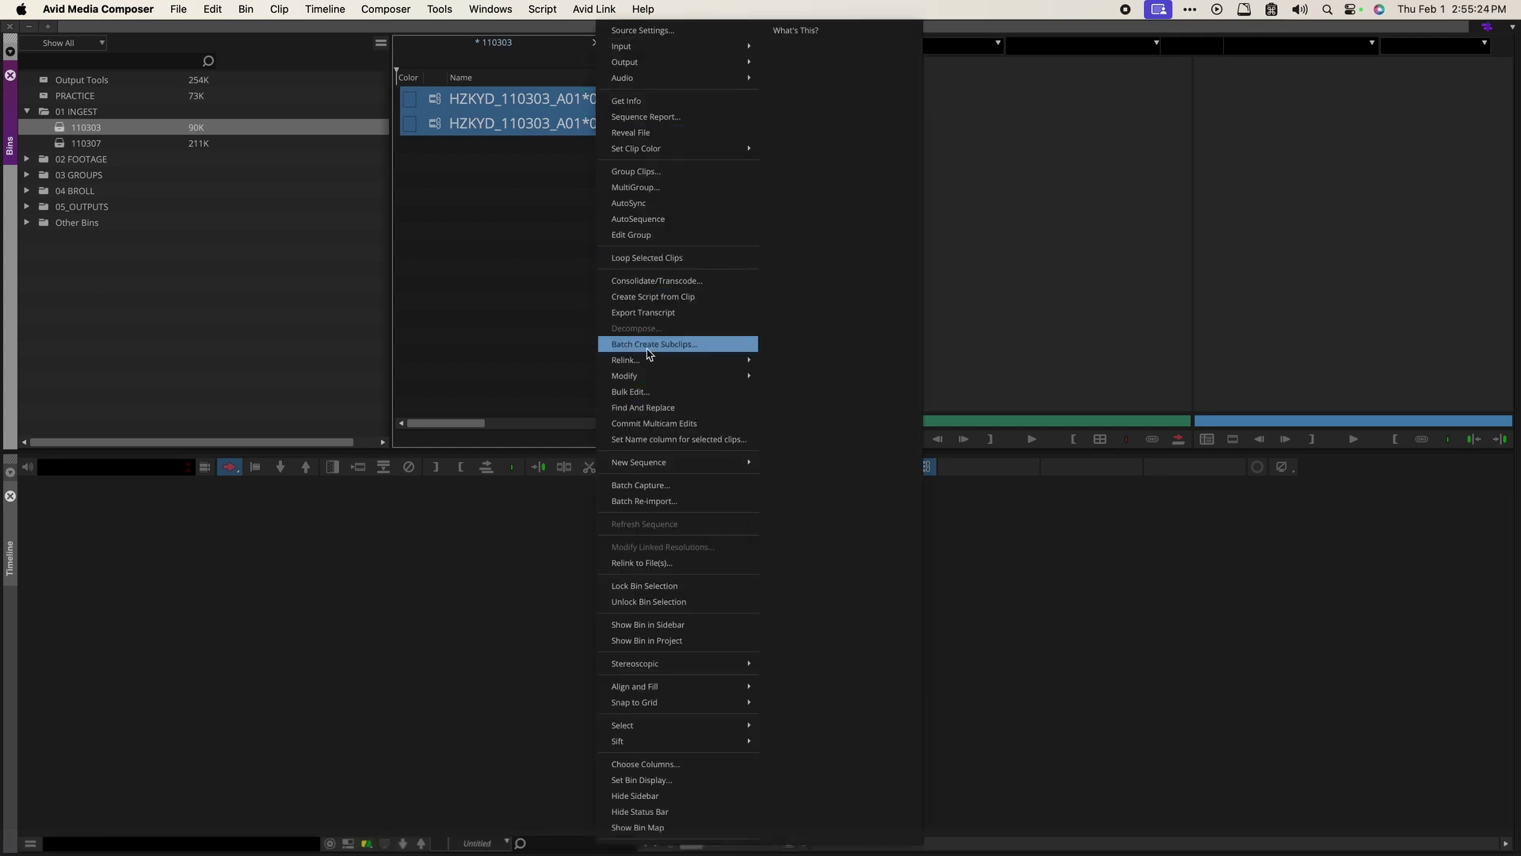
left_click(646, 411)
left_click(479, 78)
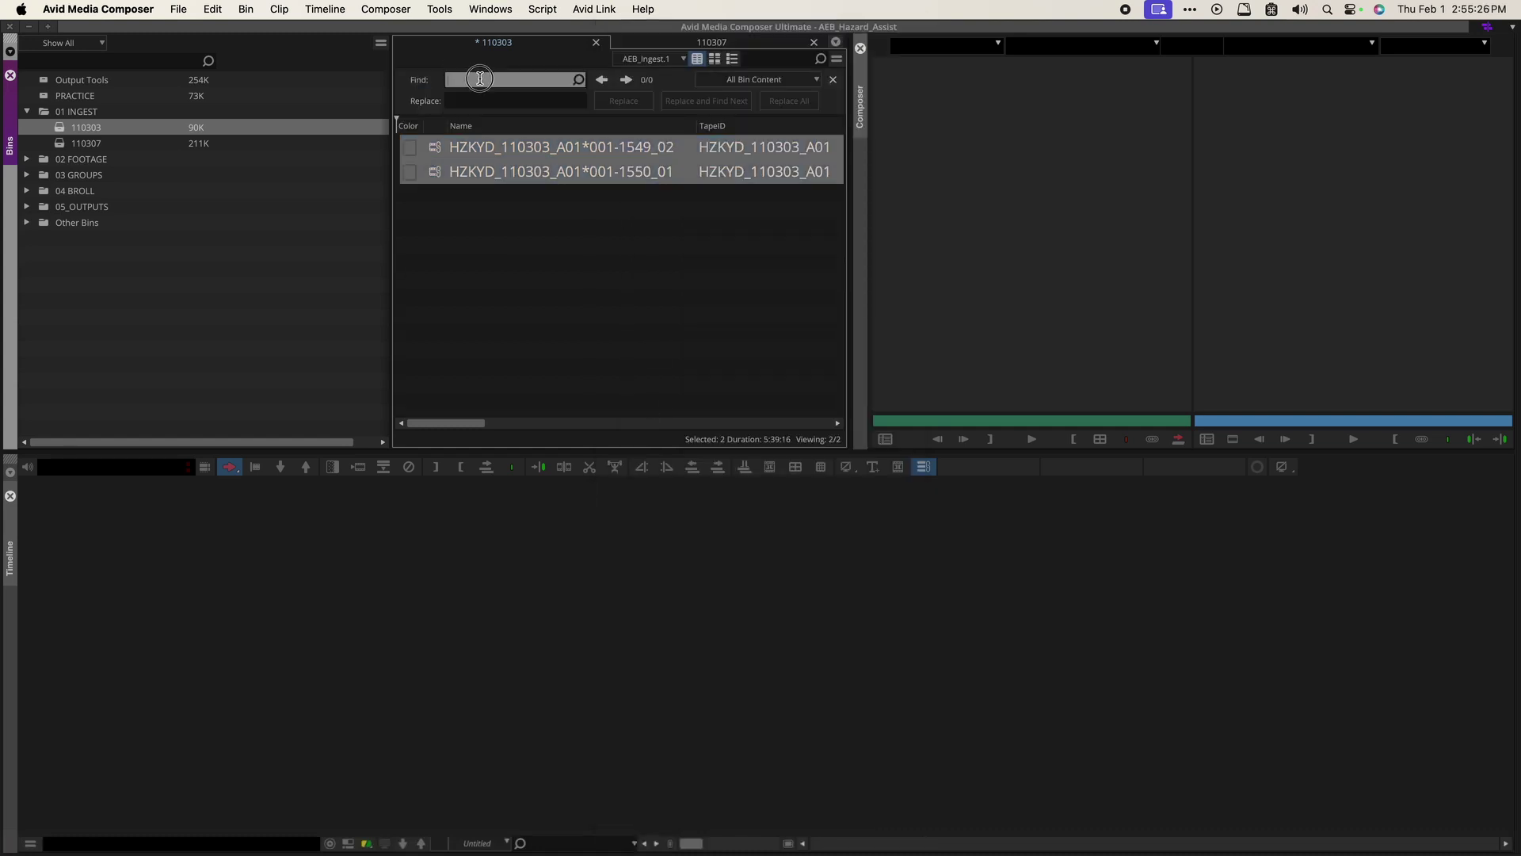
type("*")
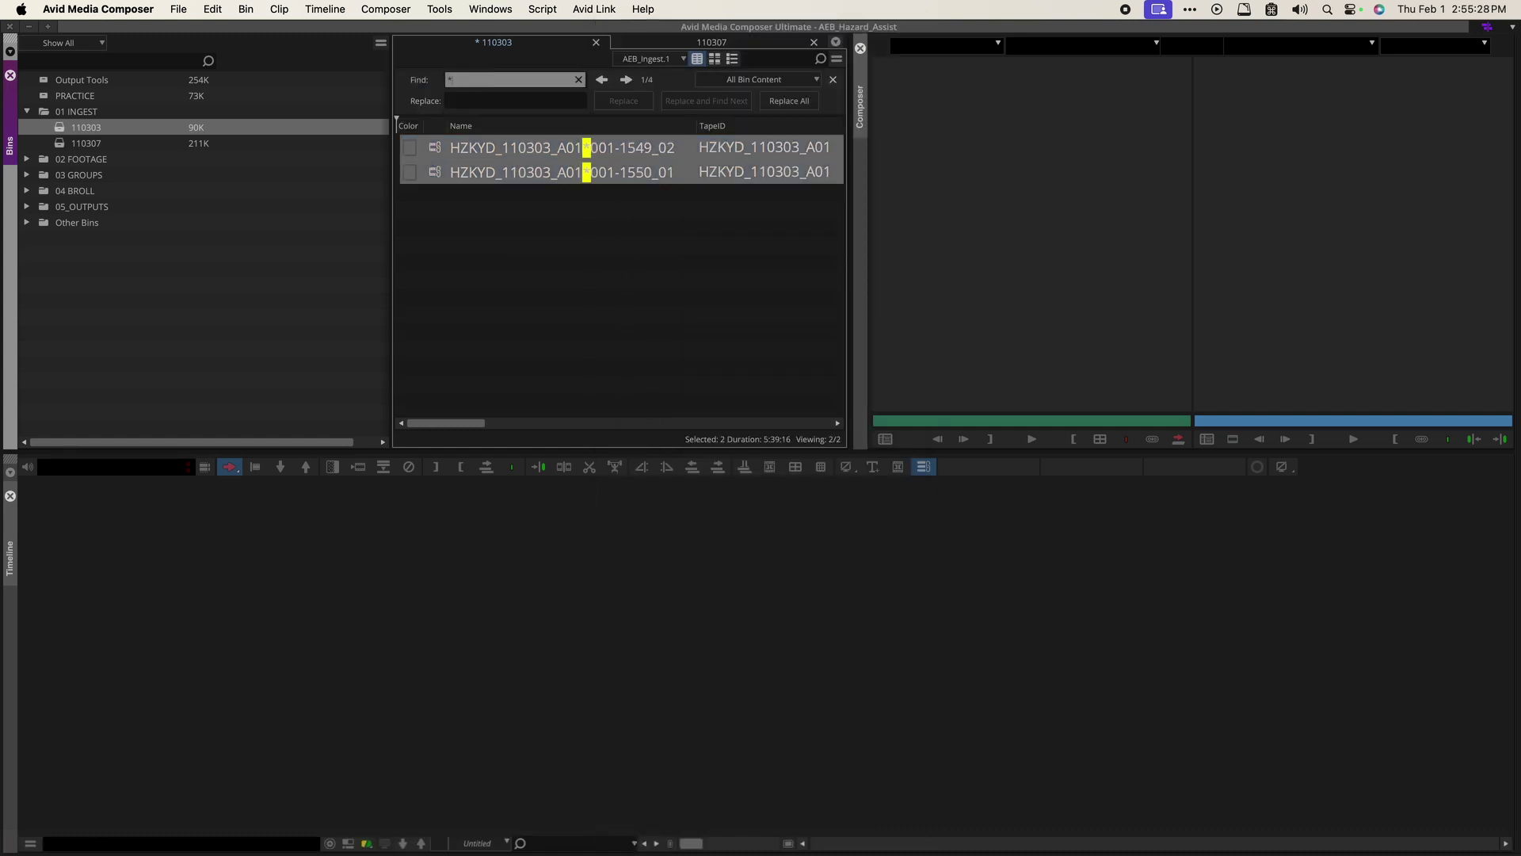
left_click(483, 100)
type("_")
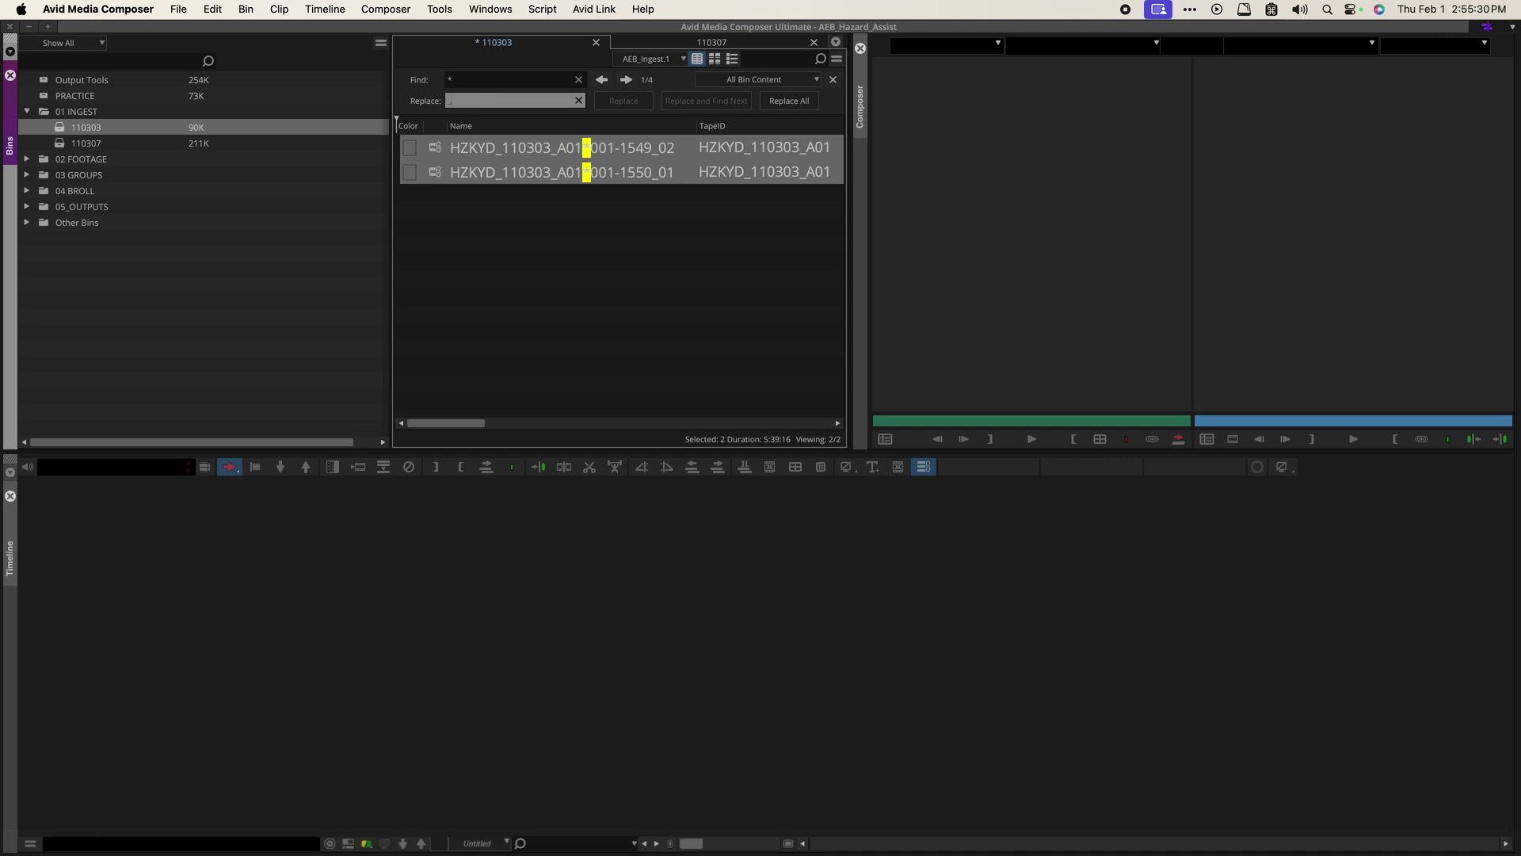
left_click(806, 104)
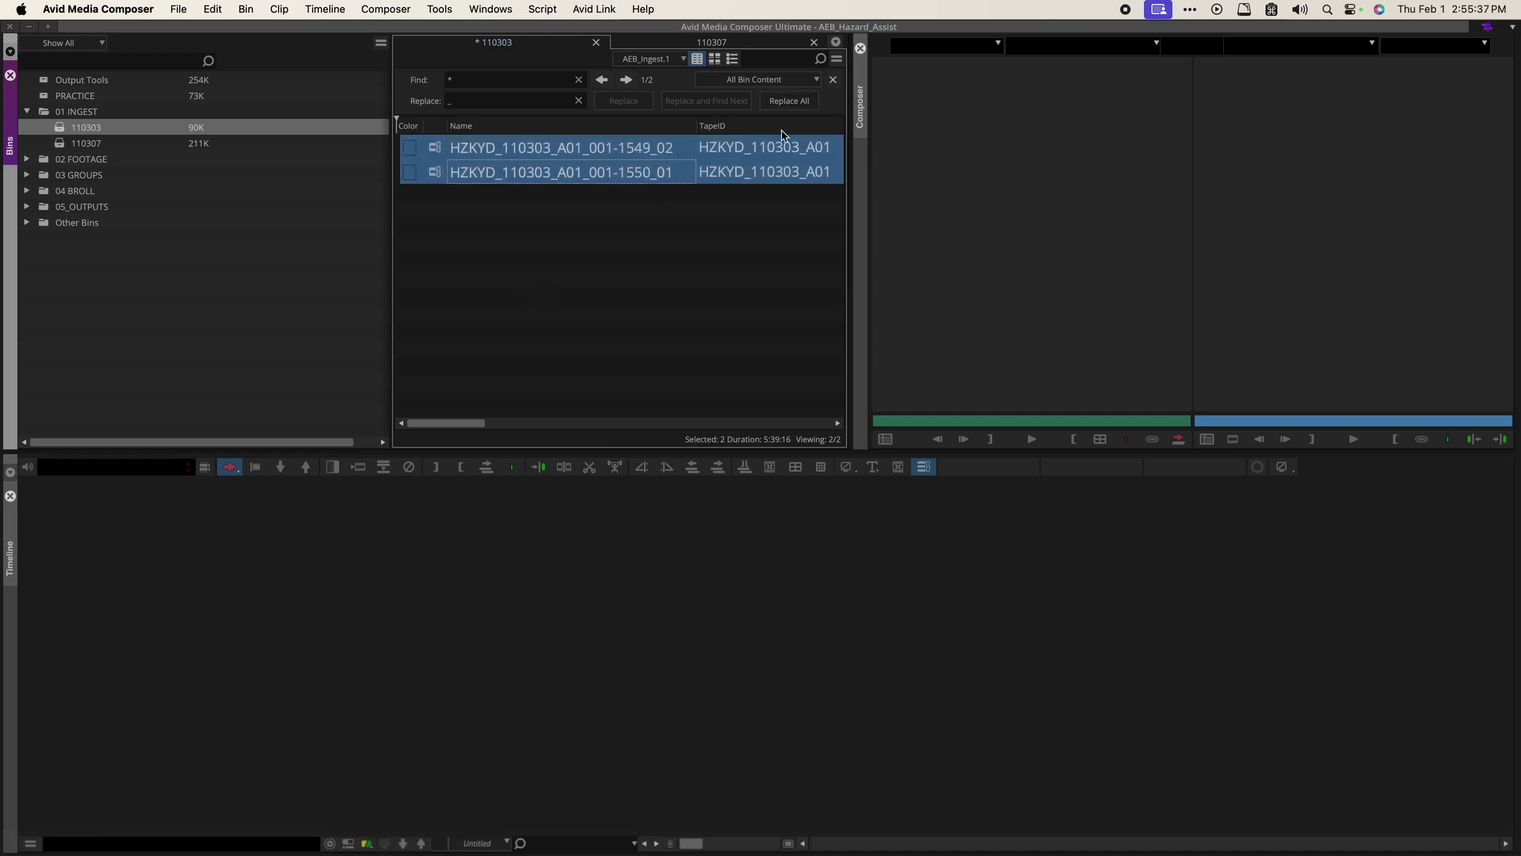
left_click(833, 79)
Start a Bulk Edit of the Name column for the selected 110303 clips, with TapeID column data as the first part.
right_click(446, 125)
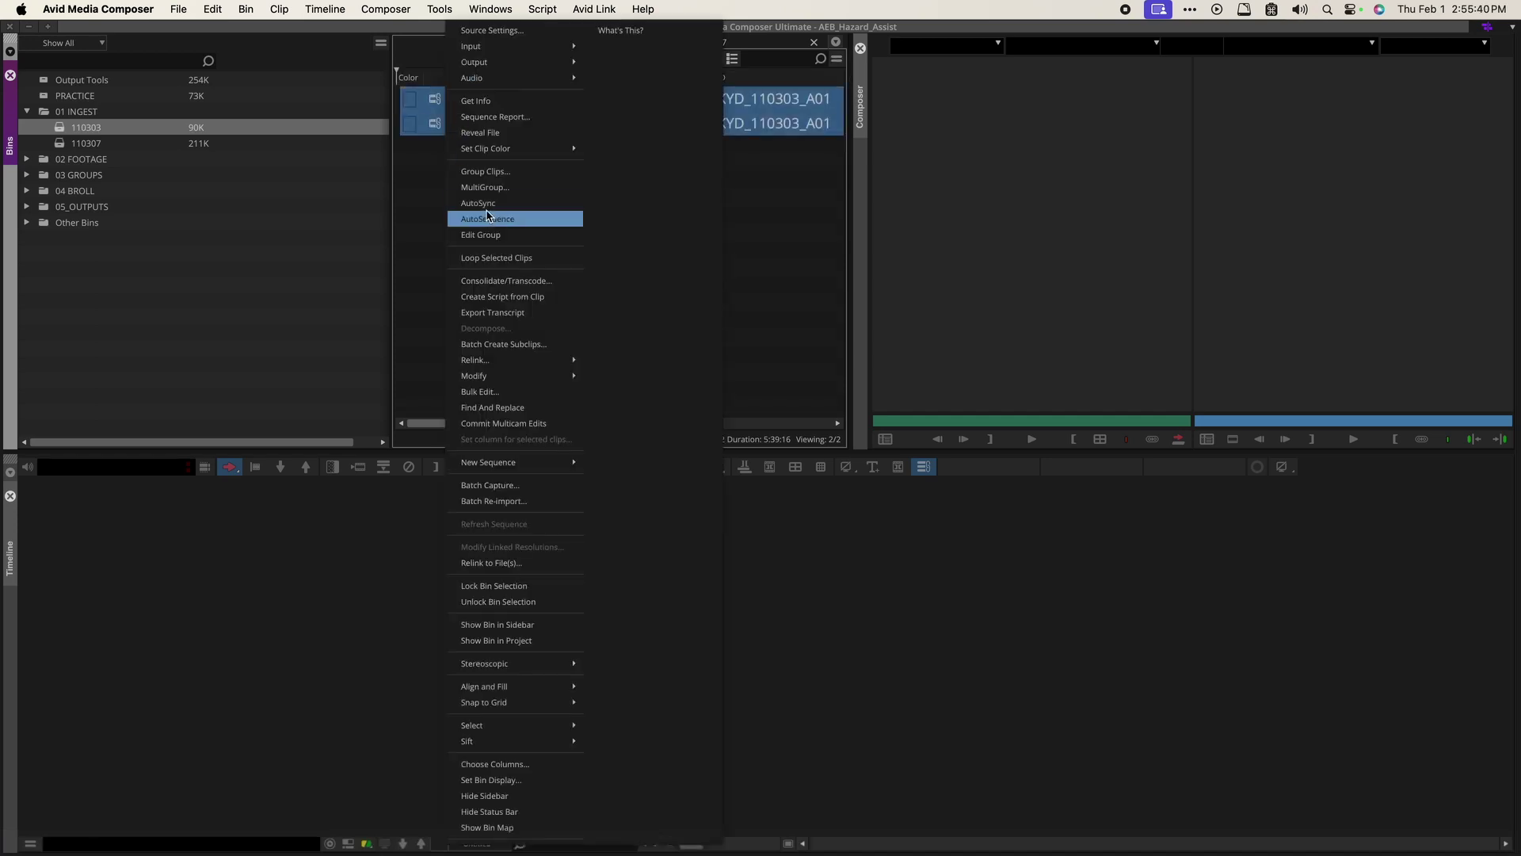
left_click(507, 391)
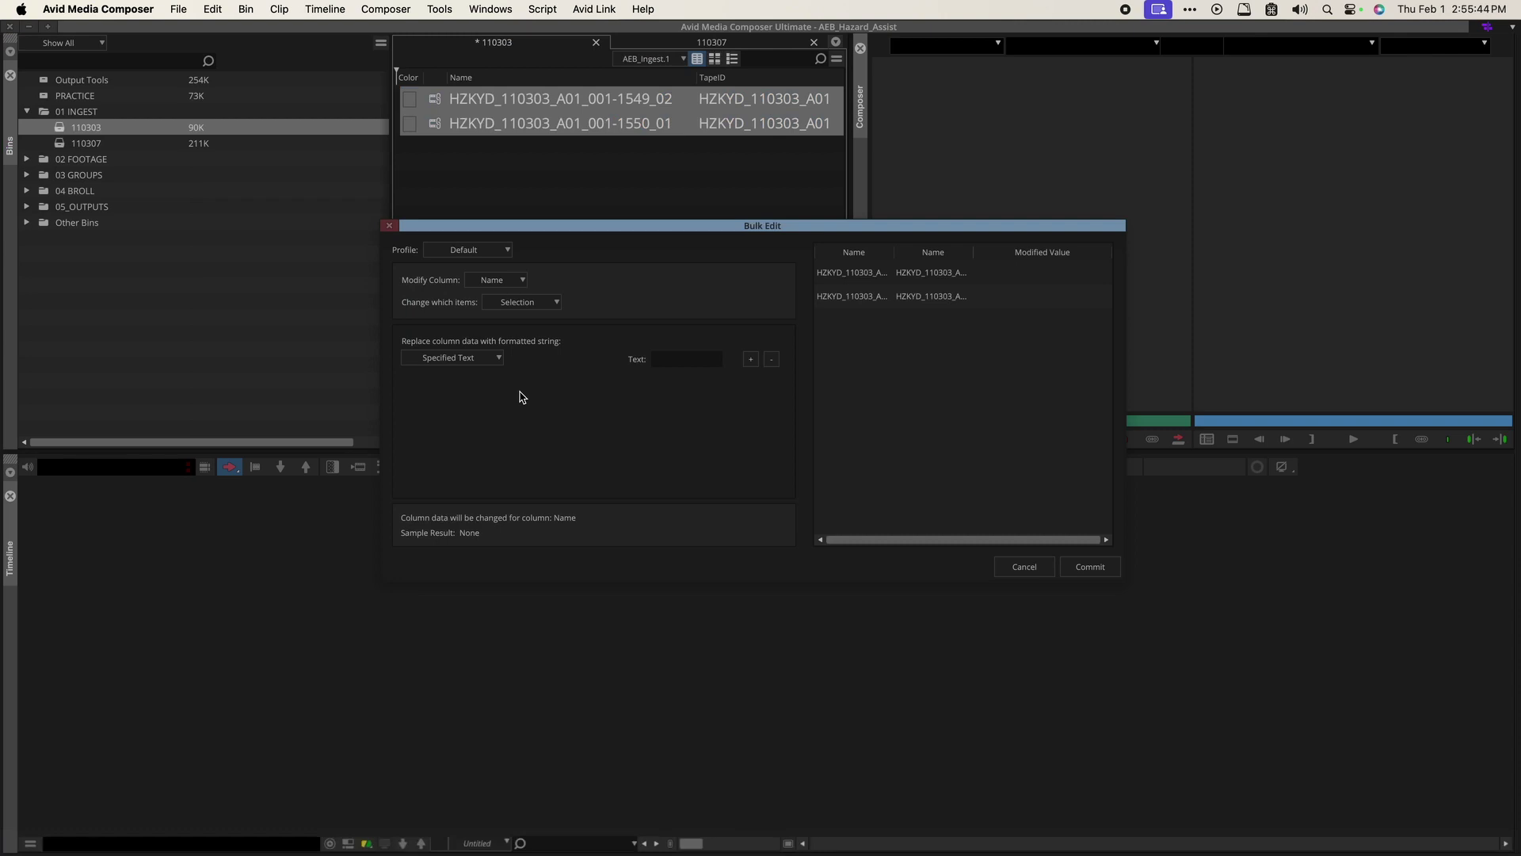
left_click(467, 358)
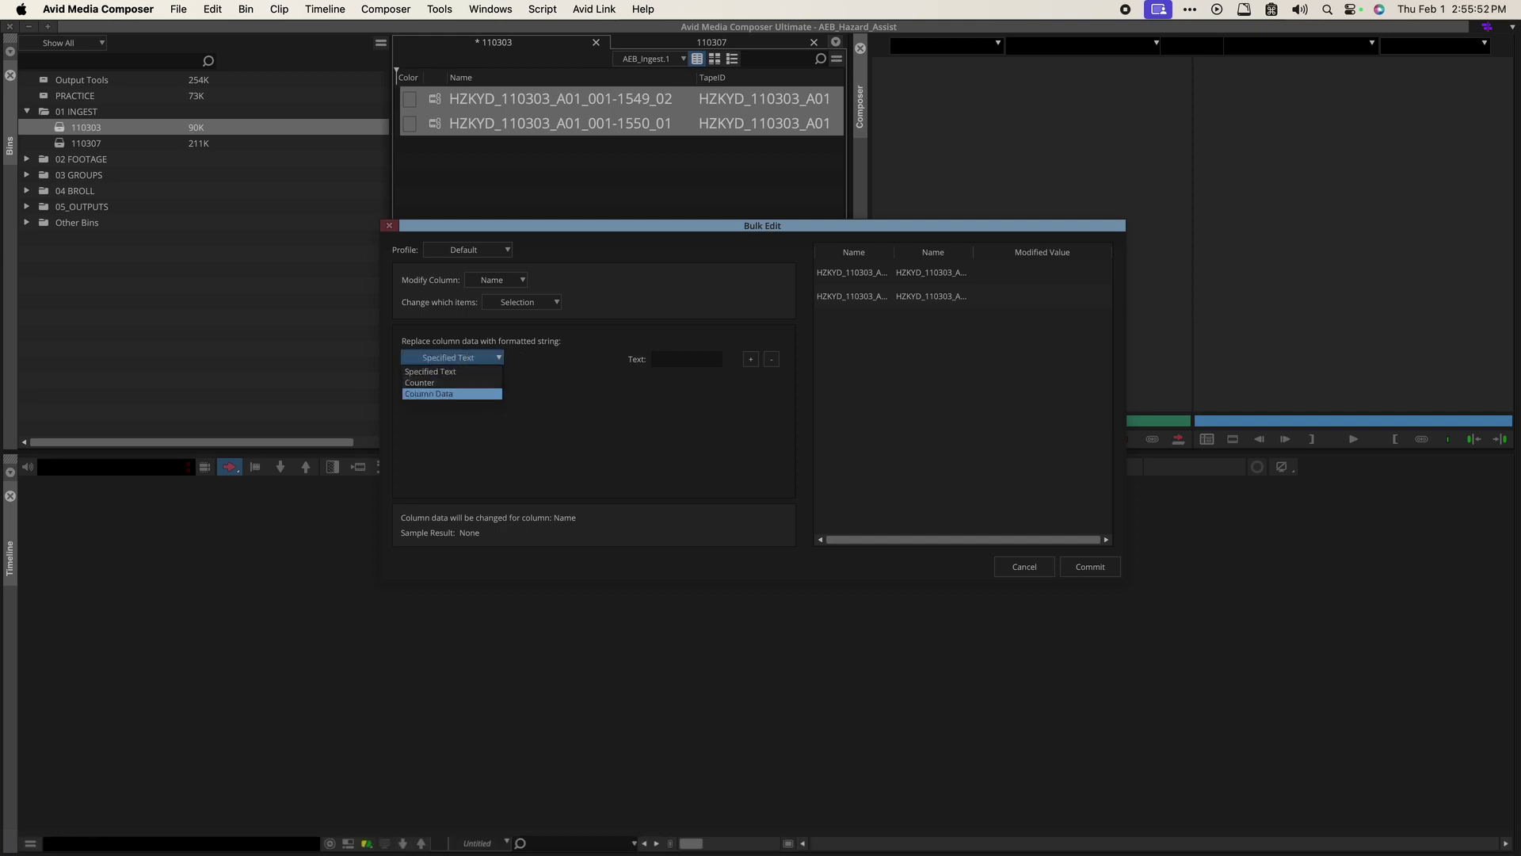
left_click(466, 399)
left_click(645, 367)
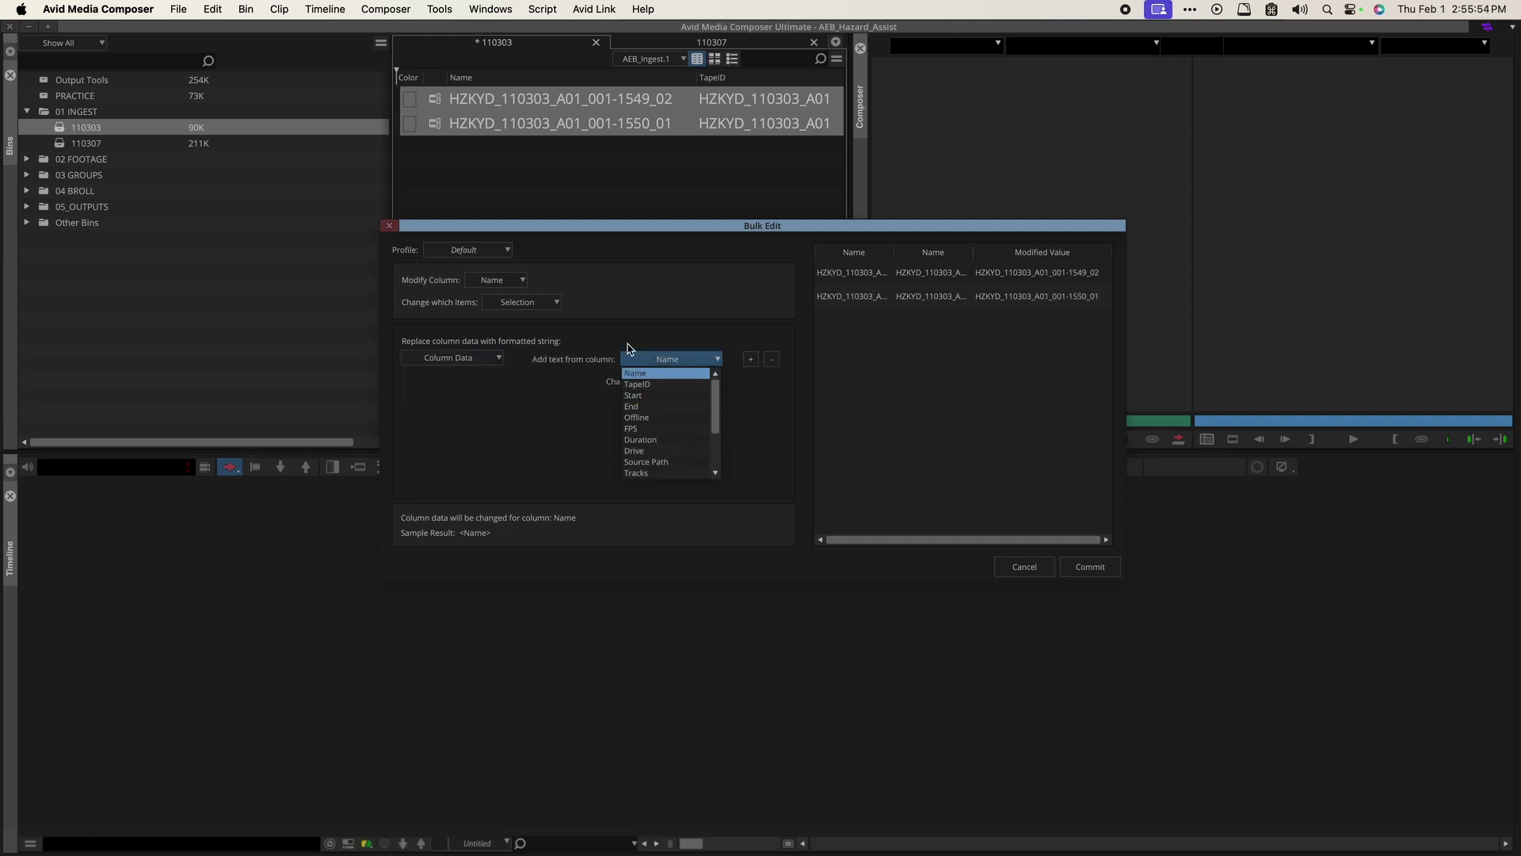
left_click(644, 396)
left_click(751, 359)
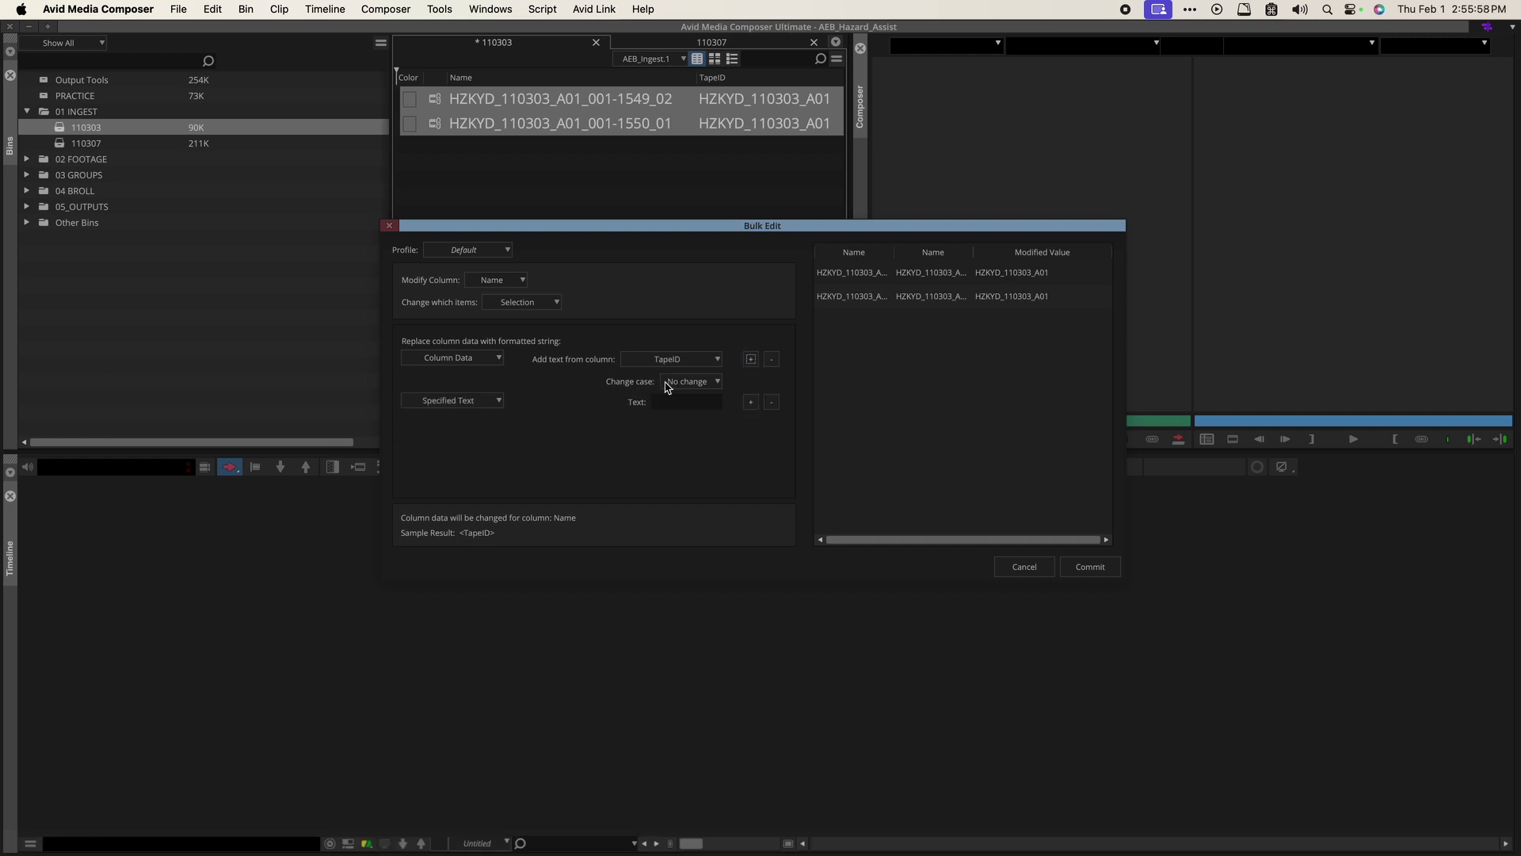
Append an underscore and the Name column data to the pattern, and save it as a Bulk Edit profile named Tape Name.
left_click(683, 402)
type("_")
left_click(752, 402)
left_click(466, 422)
left_click(456, 443)
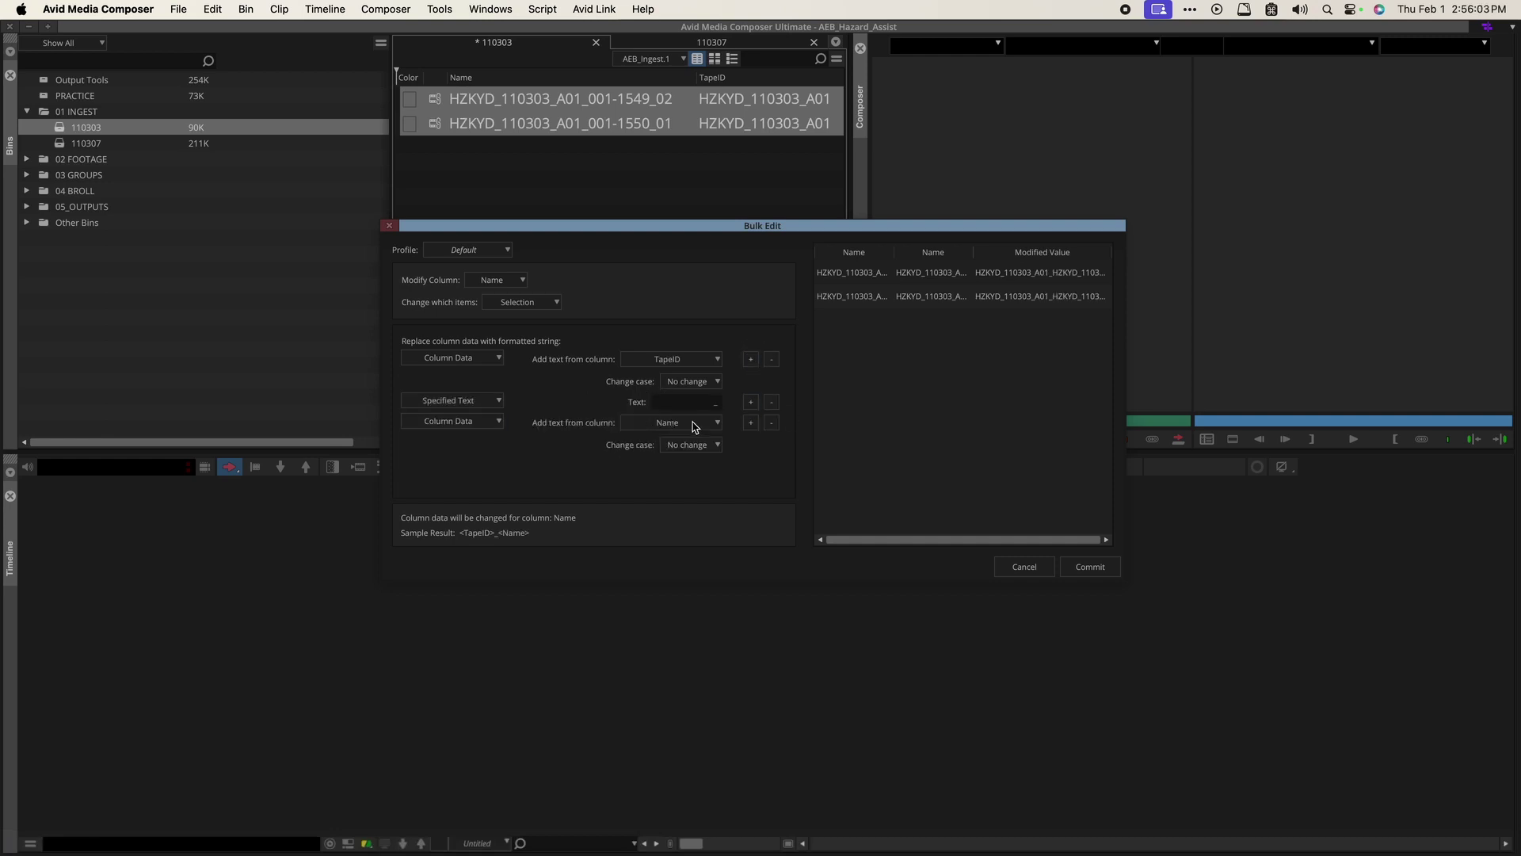
left_click(475, 252)
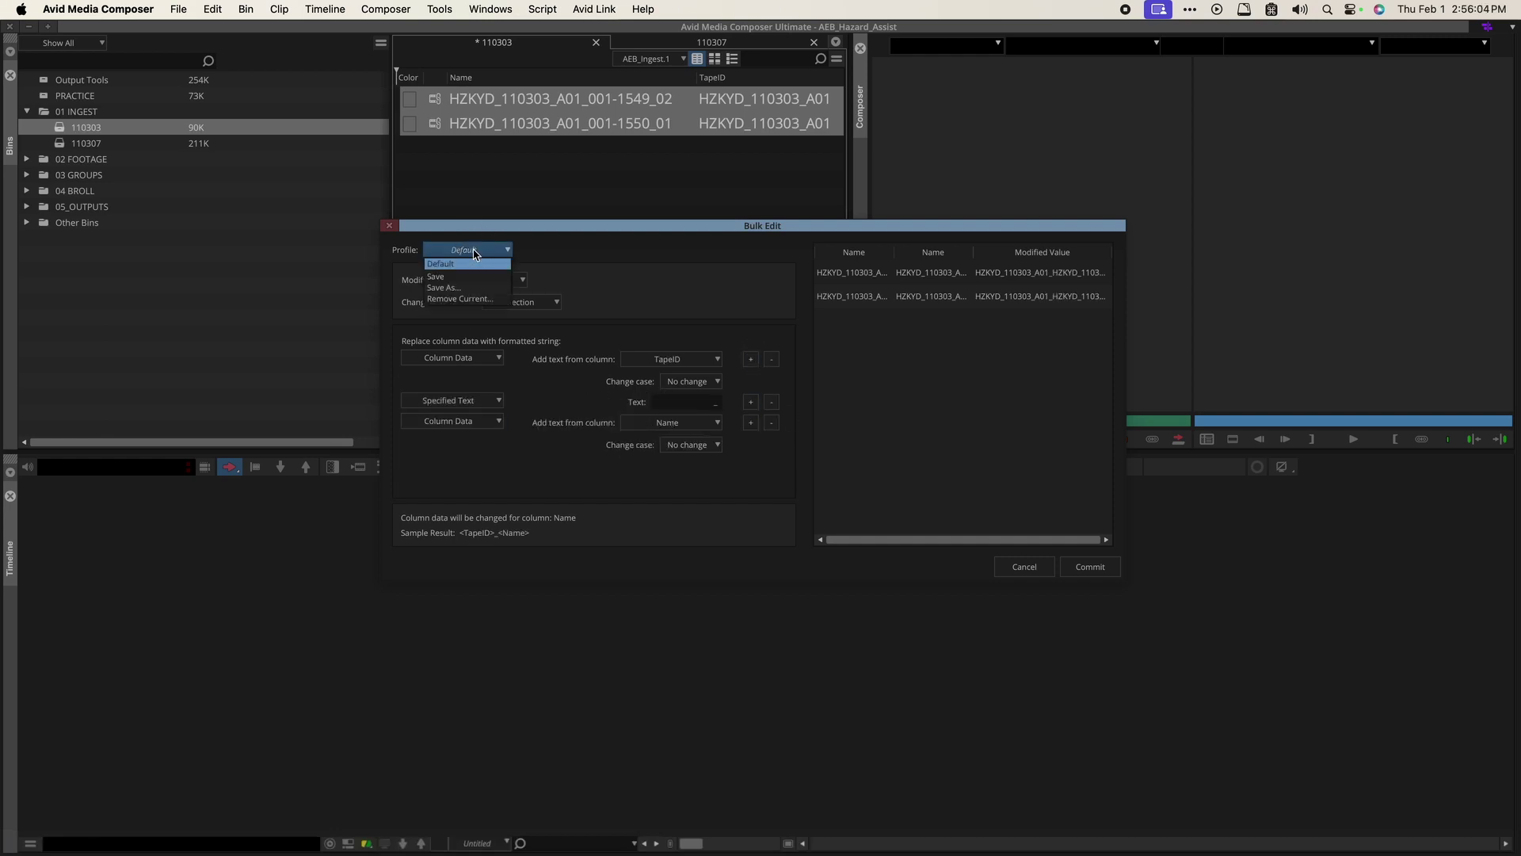
left_click(469, 290)
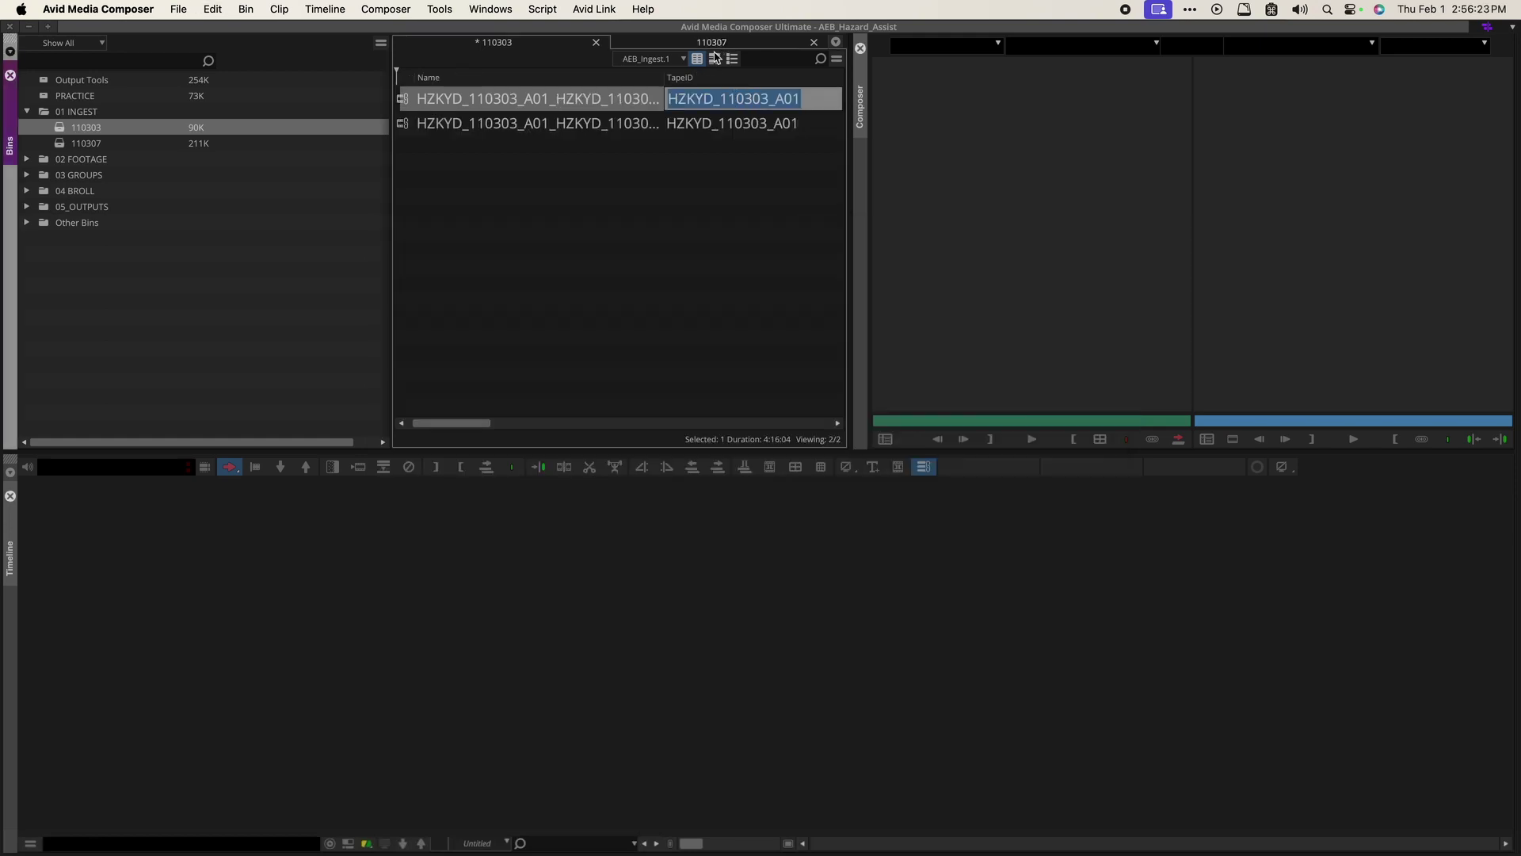
In the 110307 bin, set the TapeID of clip 001-1682_02 to HZKYD_110307_C01.
left_click(711, 42)
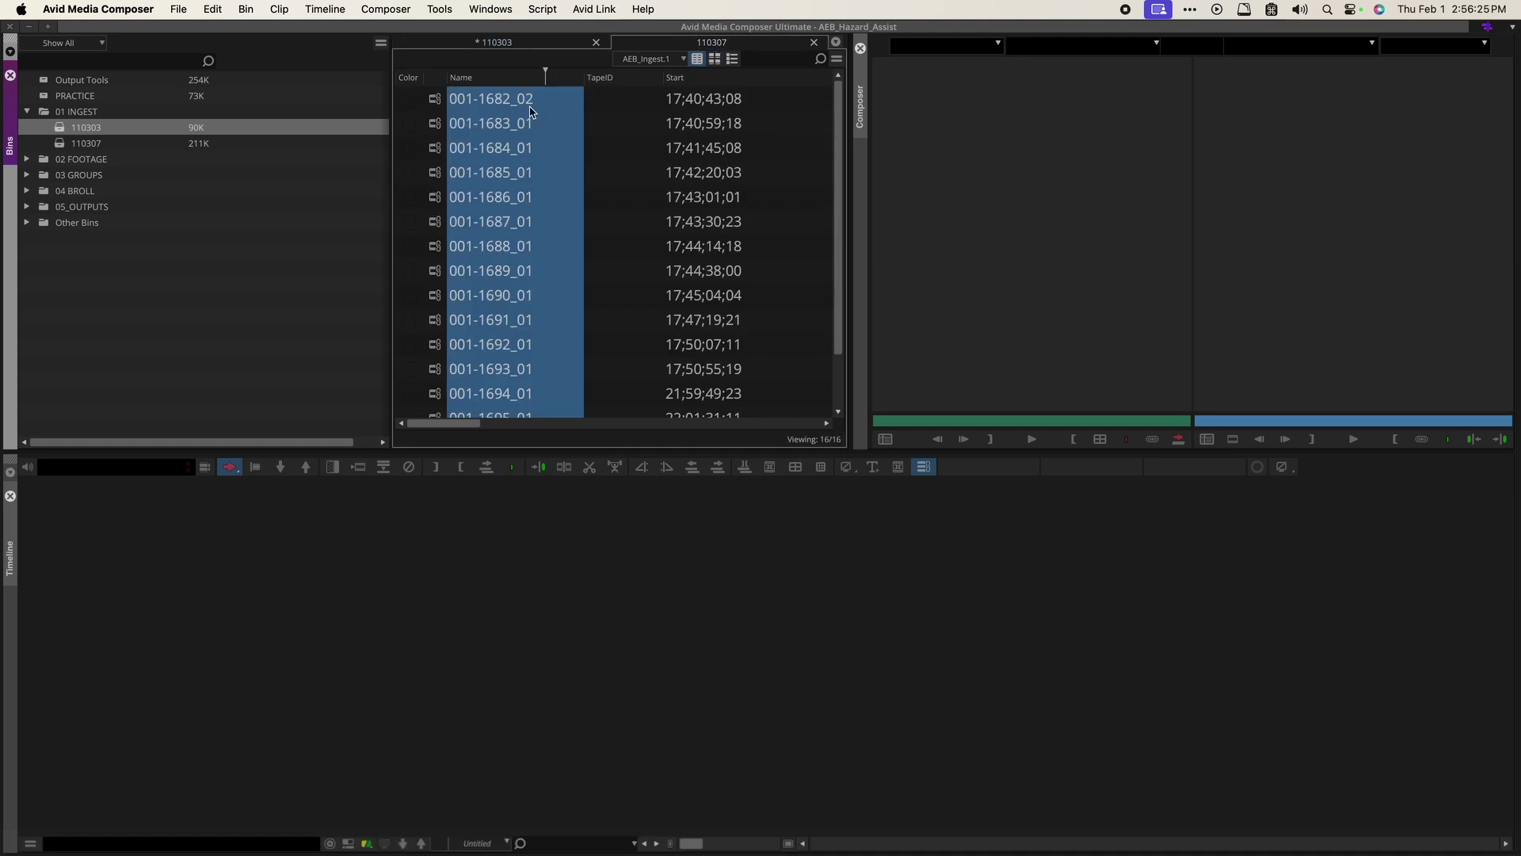
left_click(606, 98)
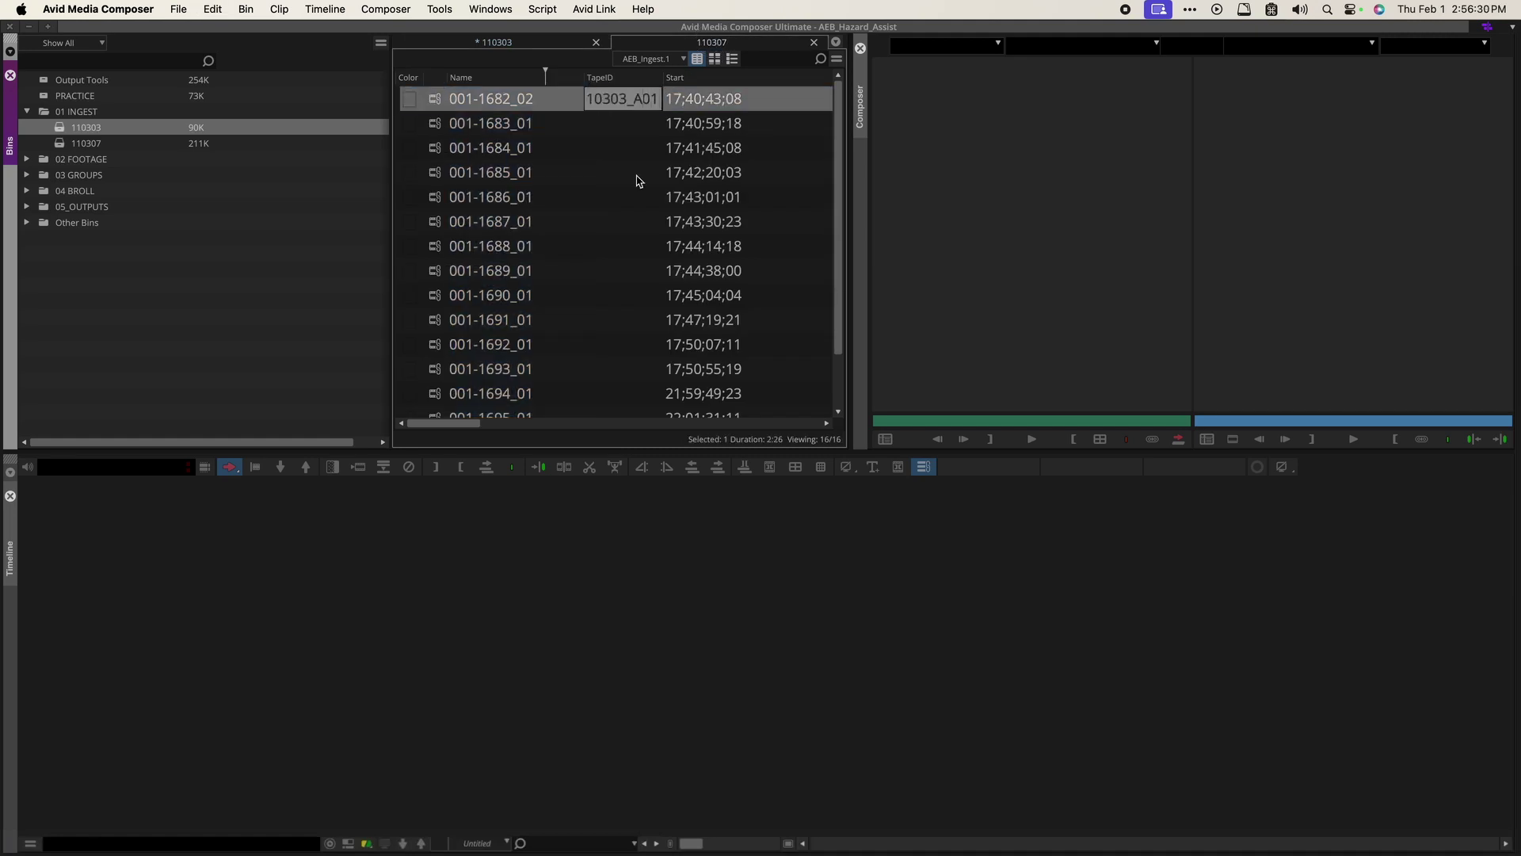
key("BackSpace")
type("C")
key("BackSpace")
type("7")
key("Return")
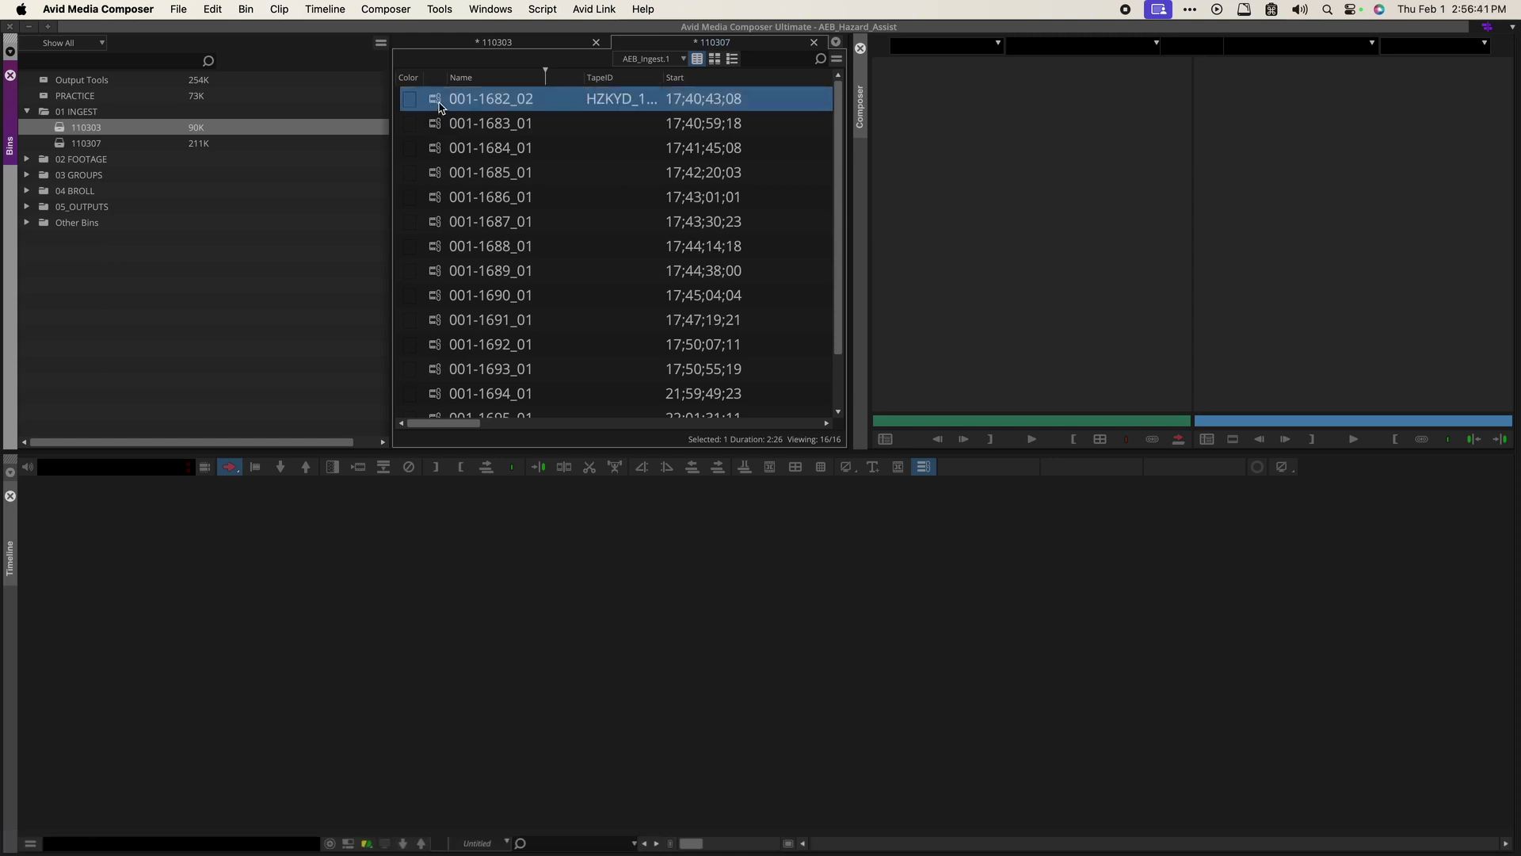
Apply the TapeID HZKYD_110307_C01 to all clips in the 110307 bin at once.
right_click(609, 101)
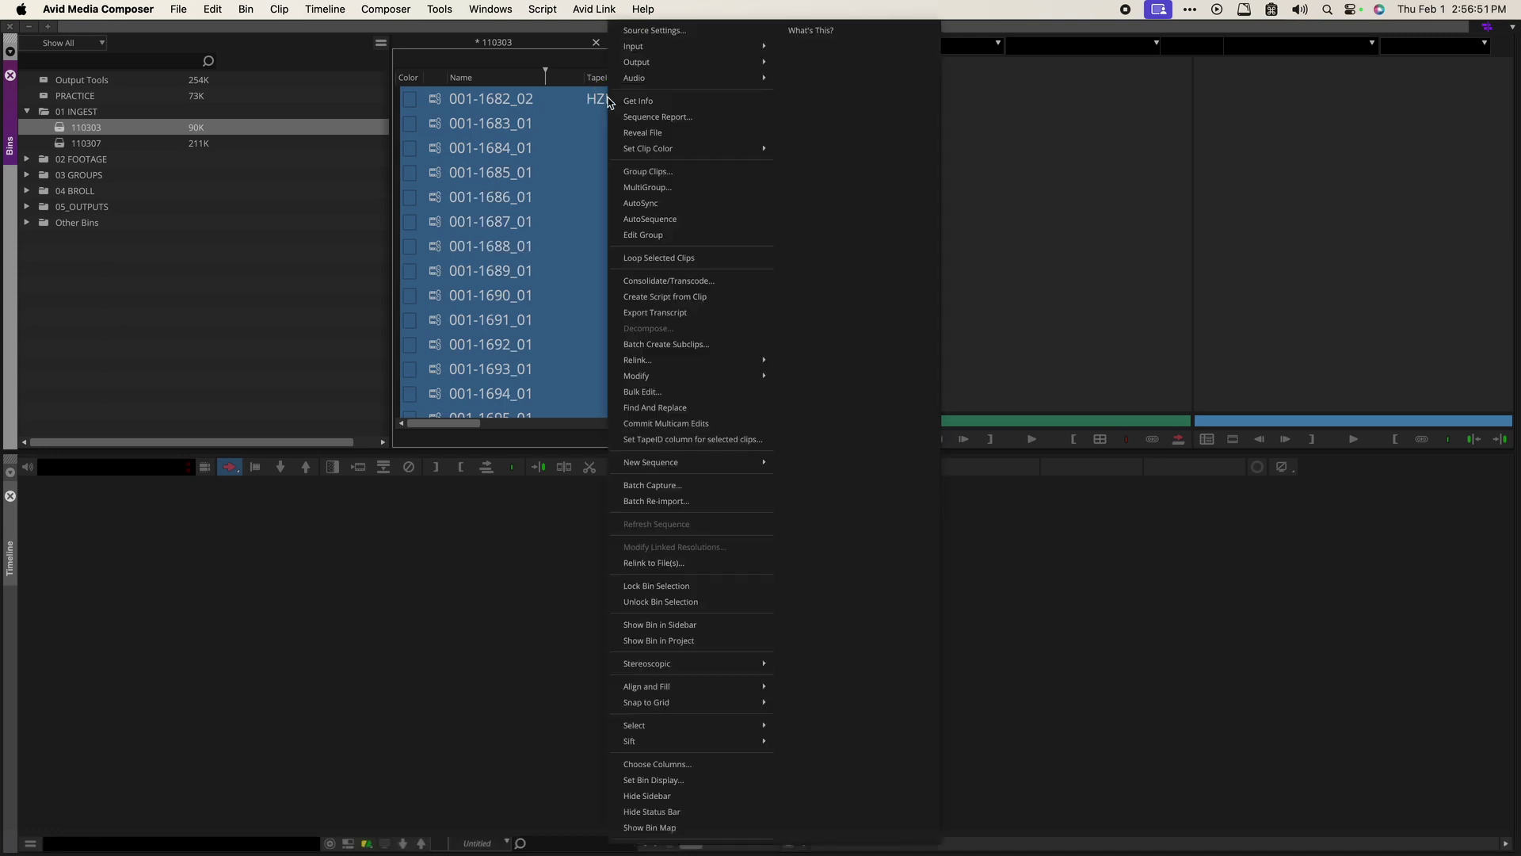
left_click(736, 439)
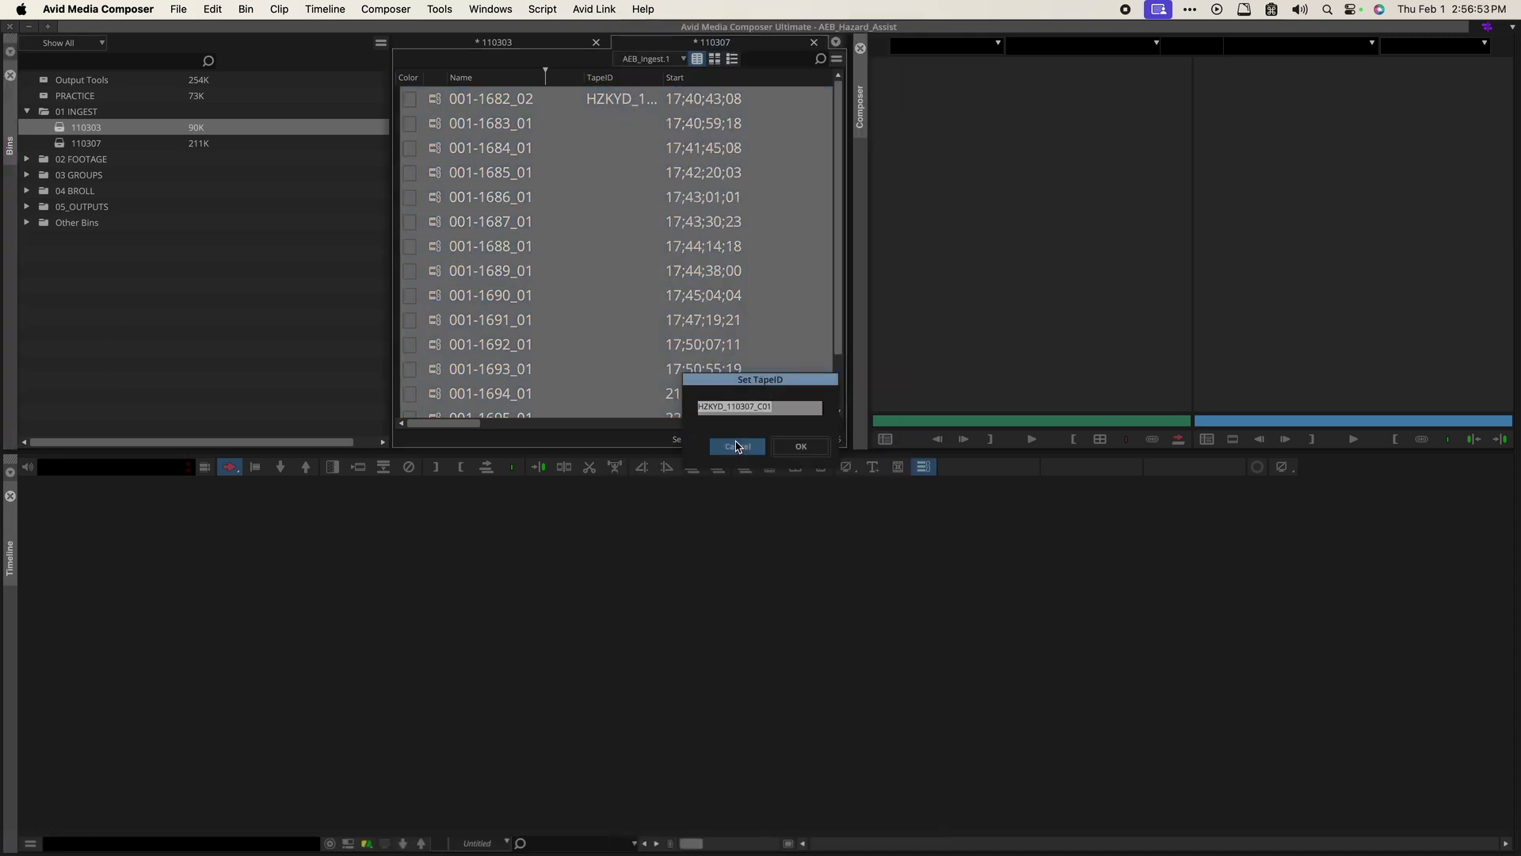
left_click(800, 446)
Bulk-edit the names of all 110307 clips with the Tape Name profile, prefixing each with its TapeID and an underscore.
right_click(461, 127)
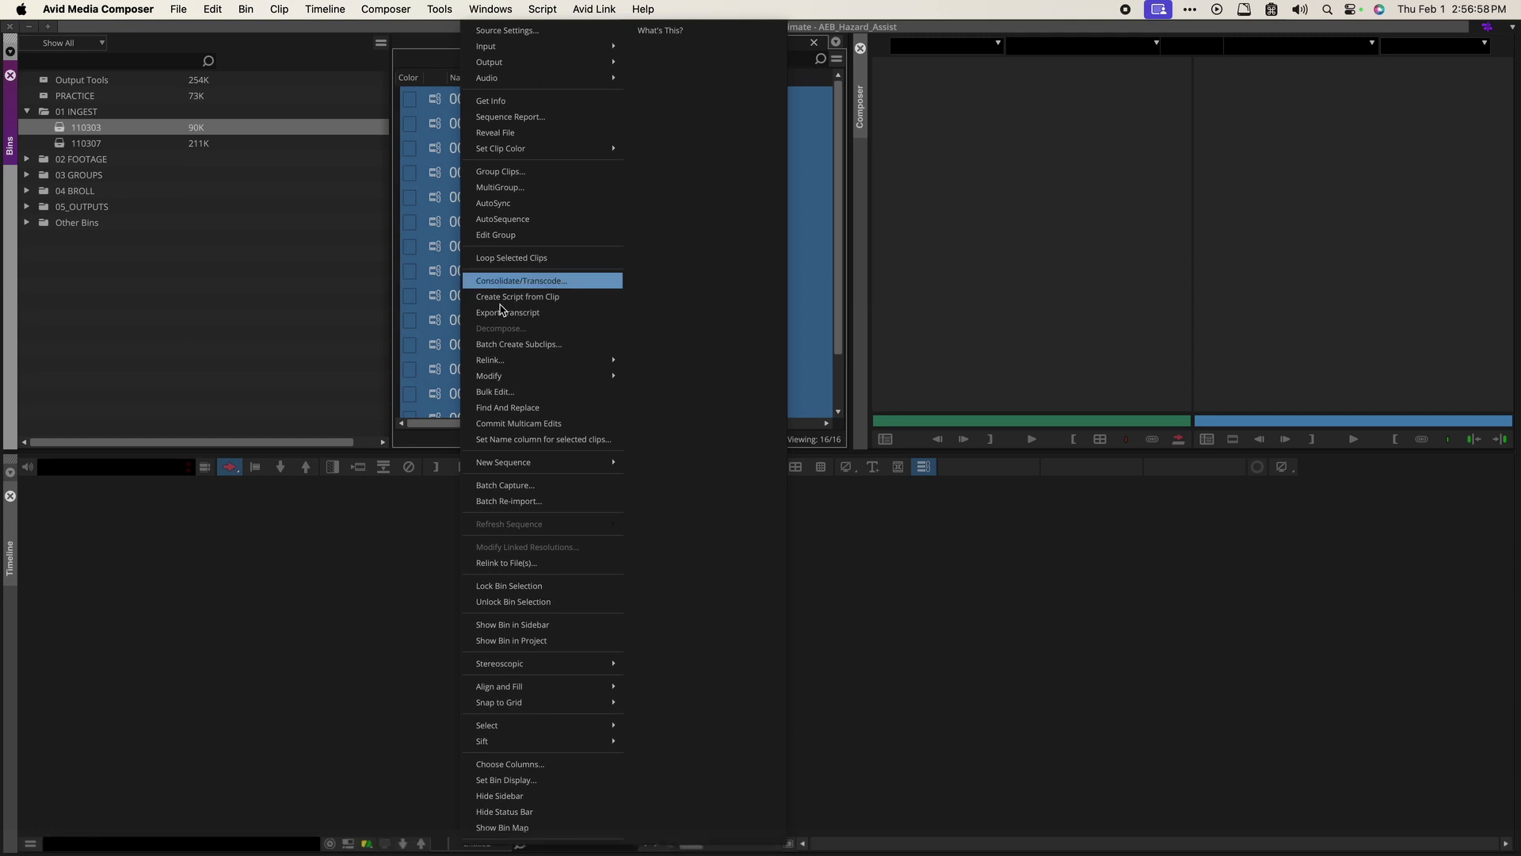
left_click(495, 392)
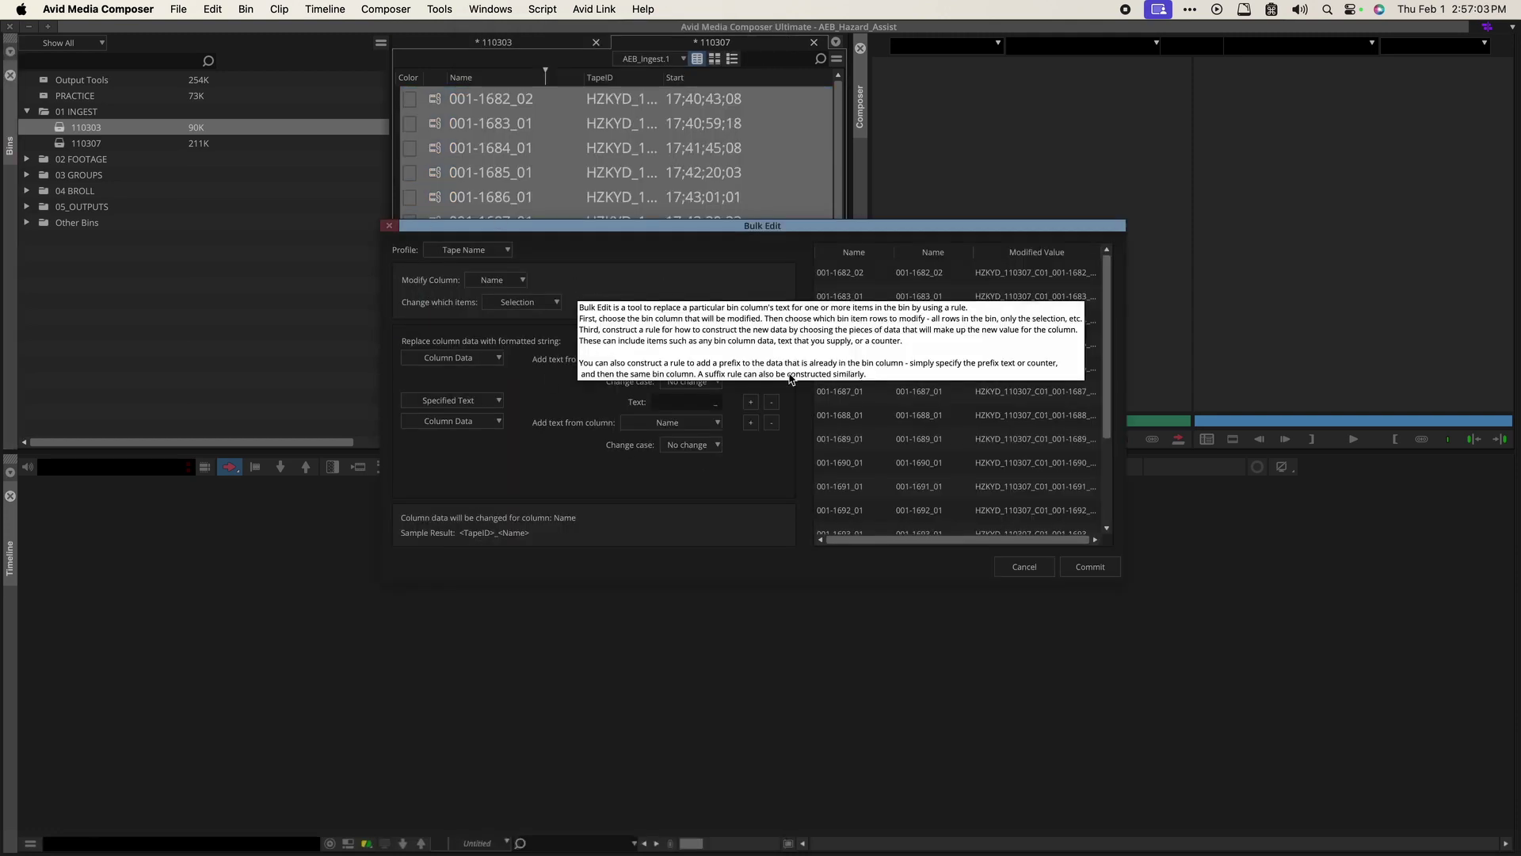
left_click(1090, 567)
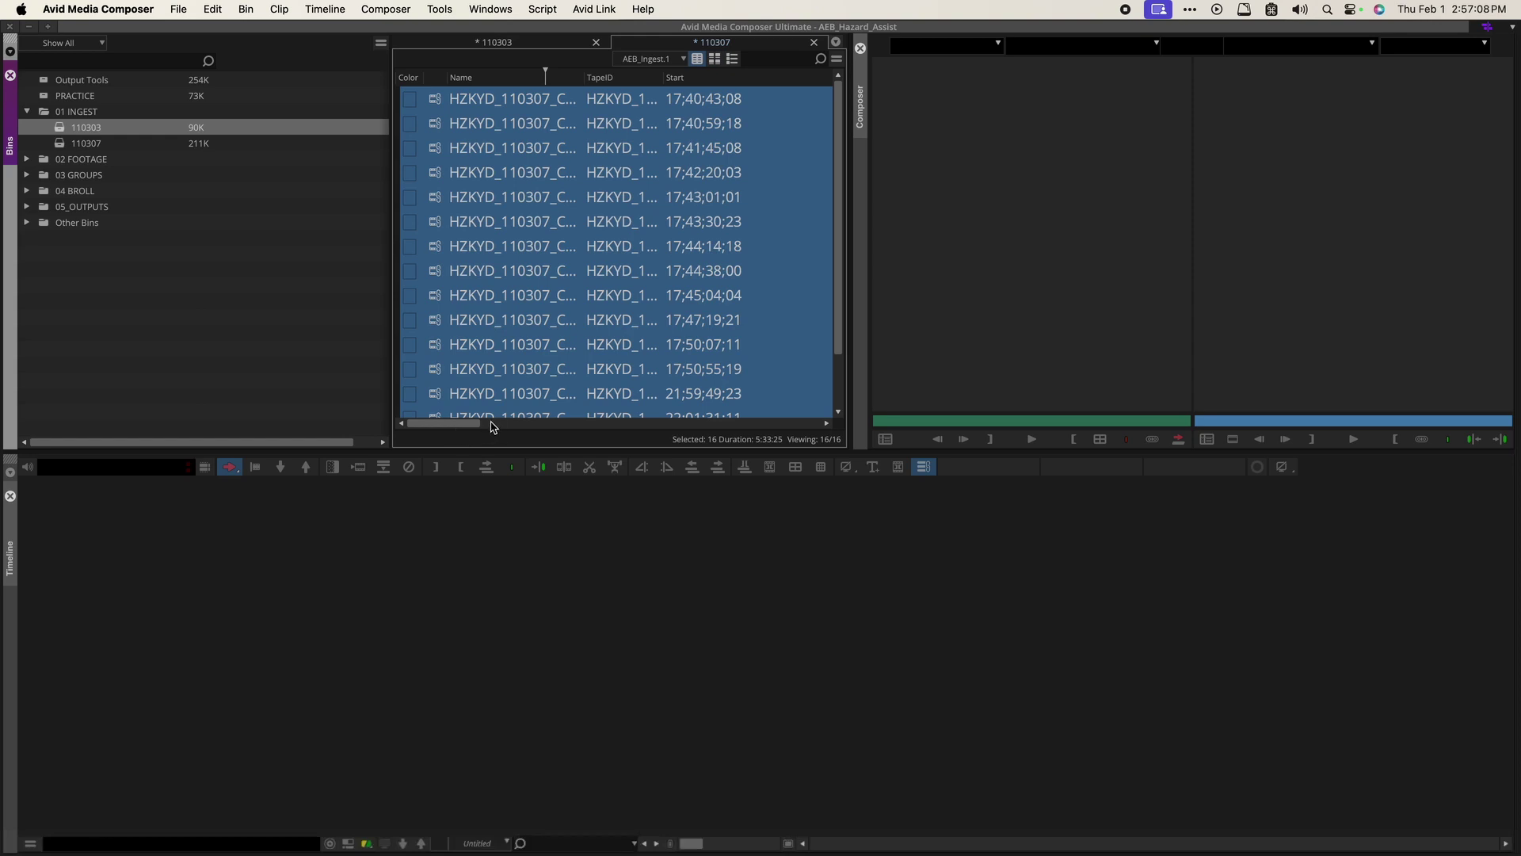
Widen the Name and TapeID columns of the 110307 bin until their full text fits.
left_click_drag(582, 77, 691, 84)
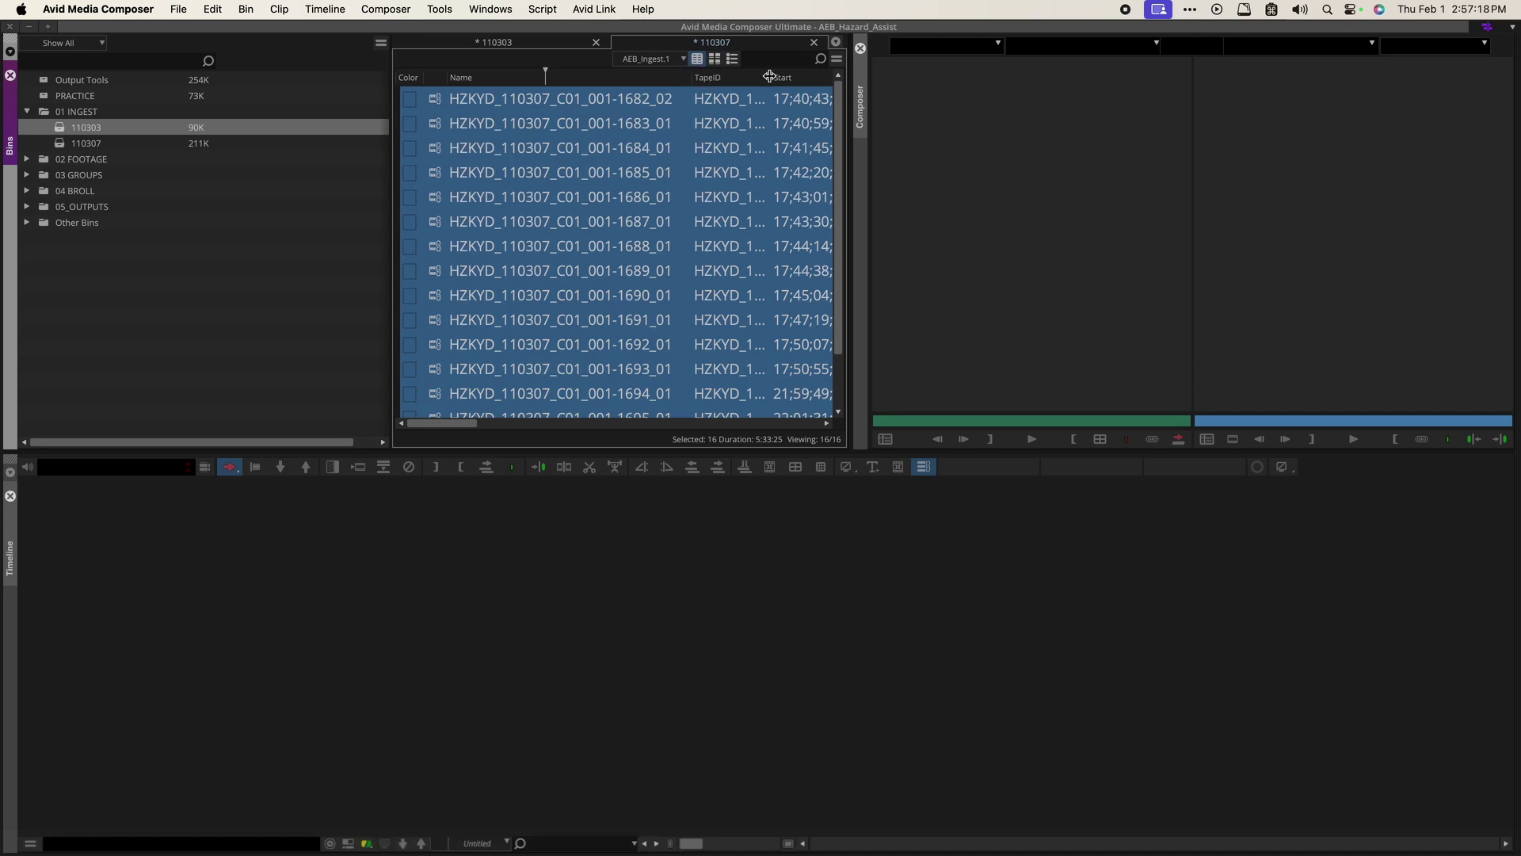
left_click_drag(770, 77, 838, 89)
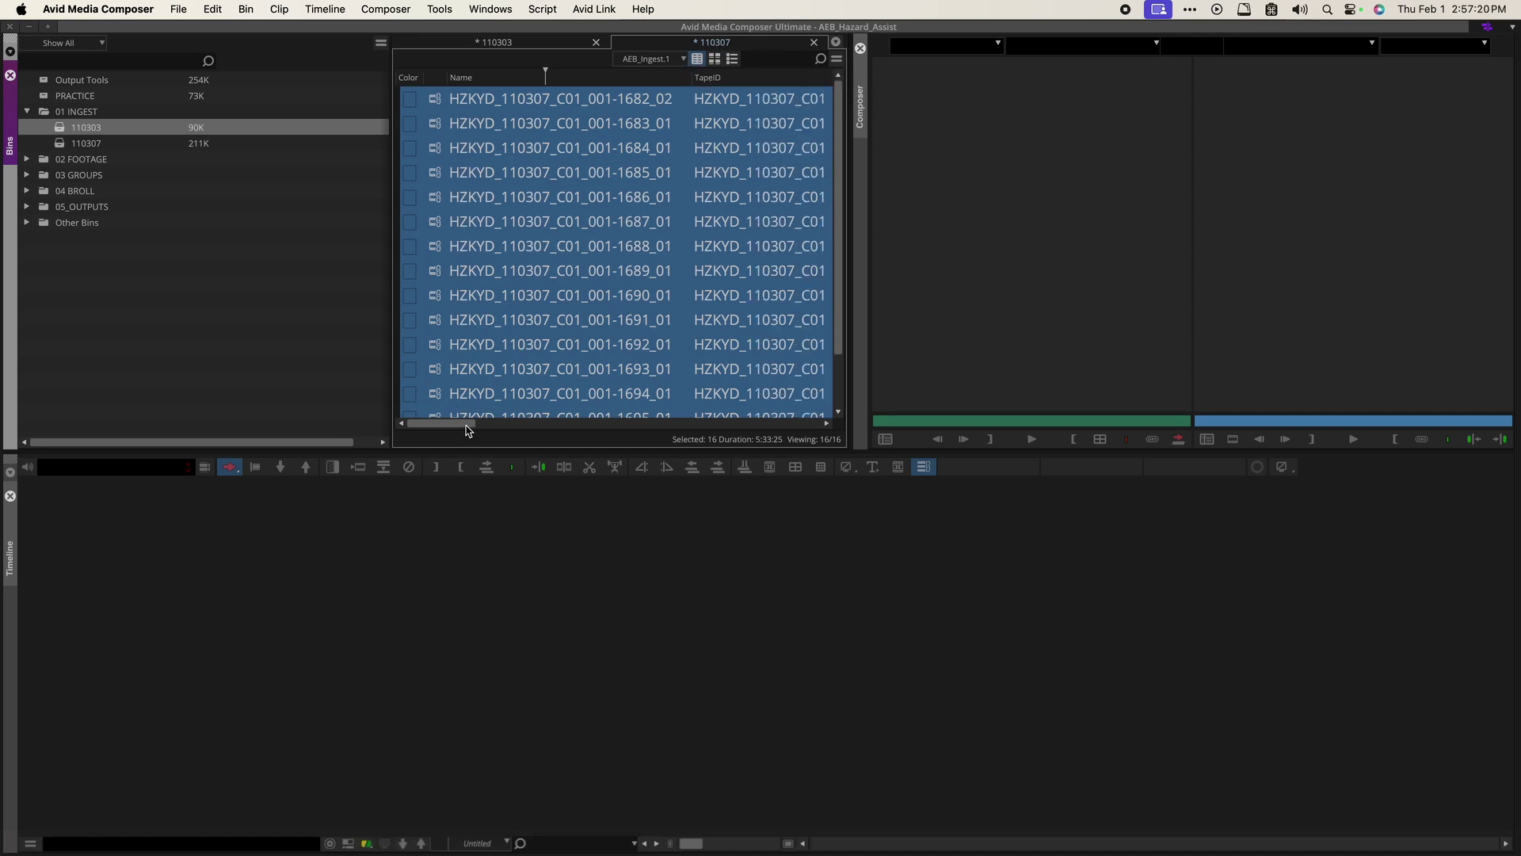
left_click_drag(469, 424, 400, 419)
Clear the TapeID of the first clip in the 110307 bin, keeping that clip selected.
left_click(725, 98)
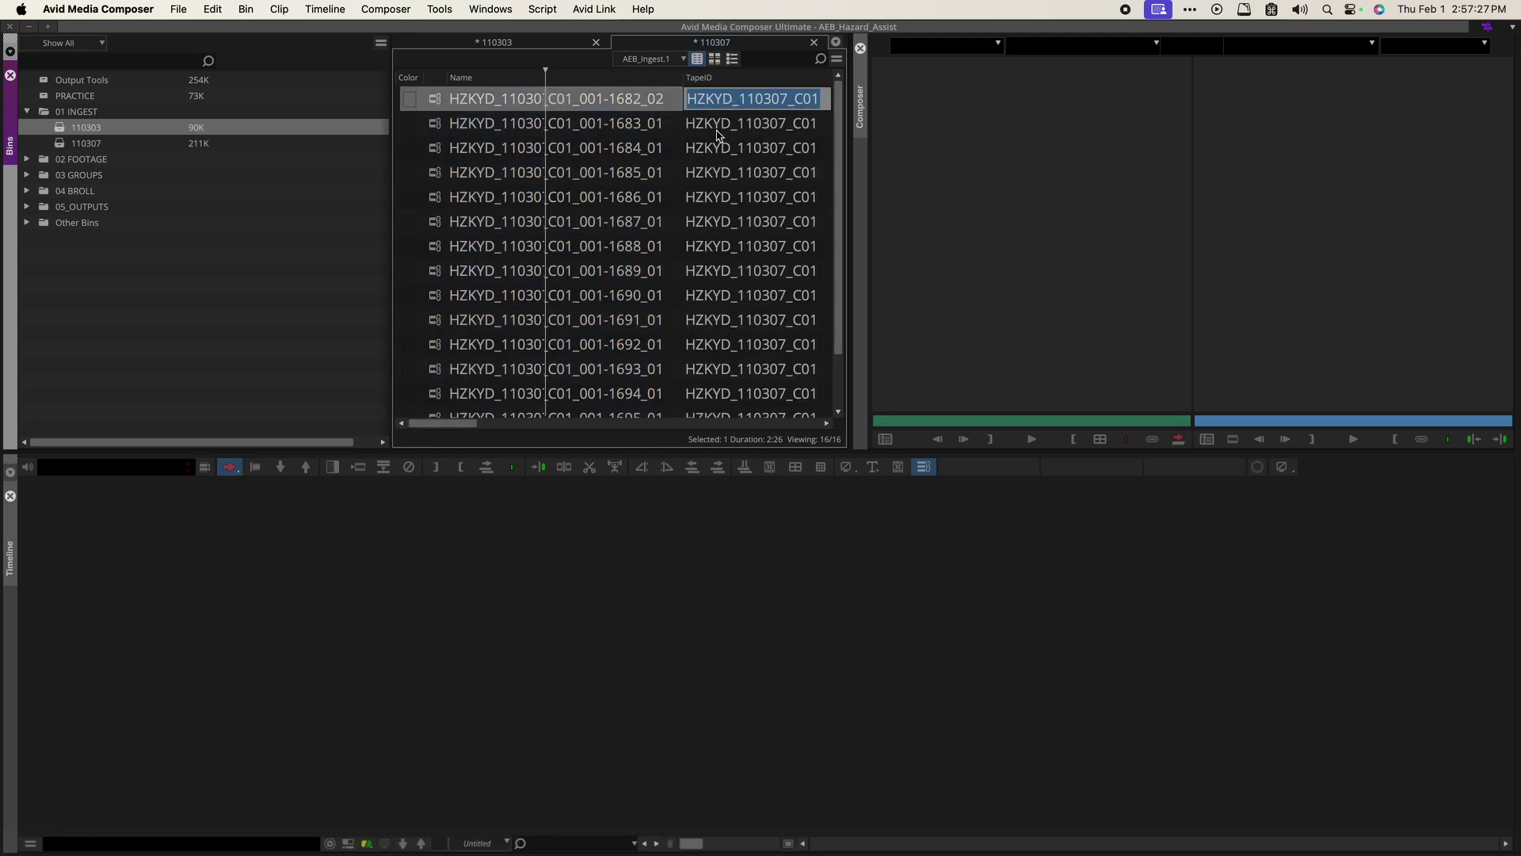
left_click(437, 108)
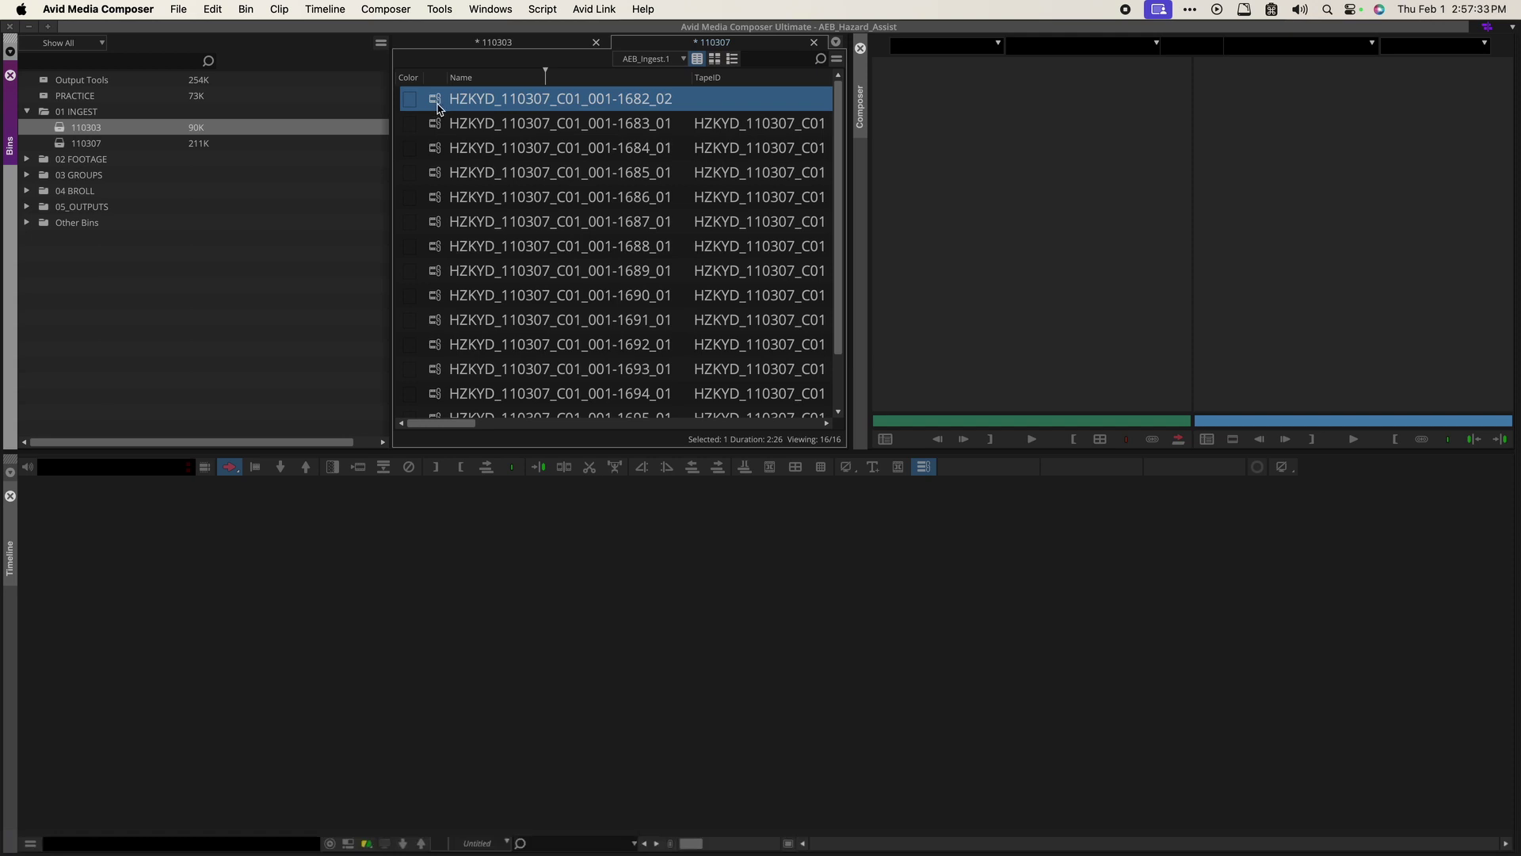
right_click(439, 108)
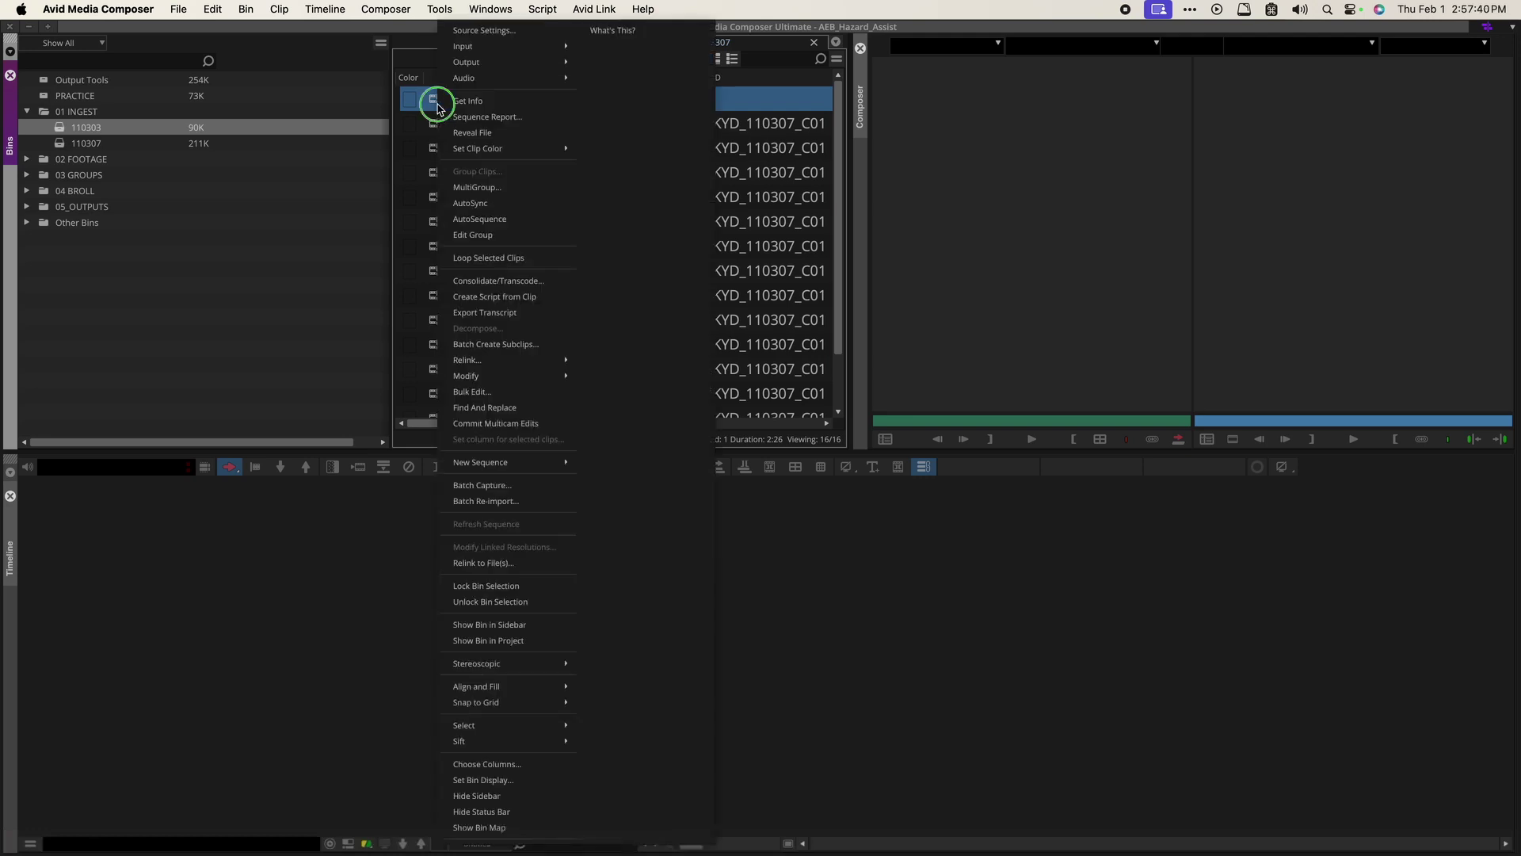
key("Escape")
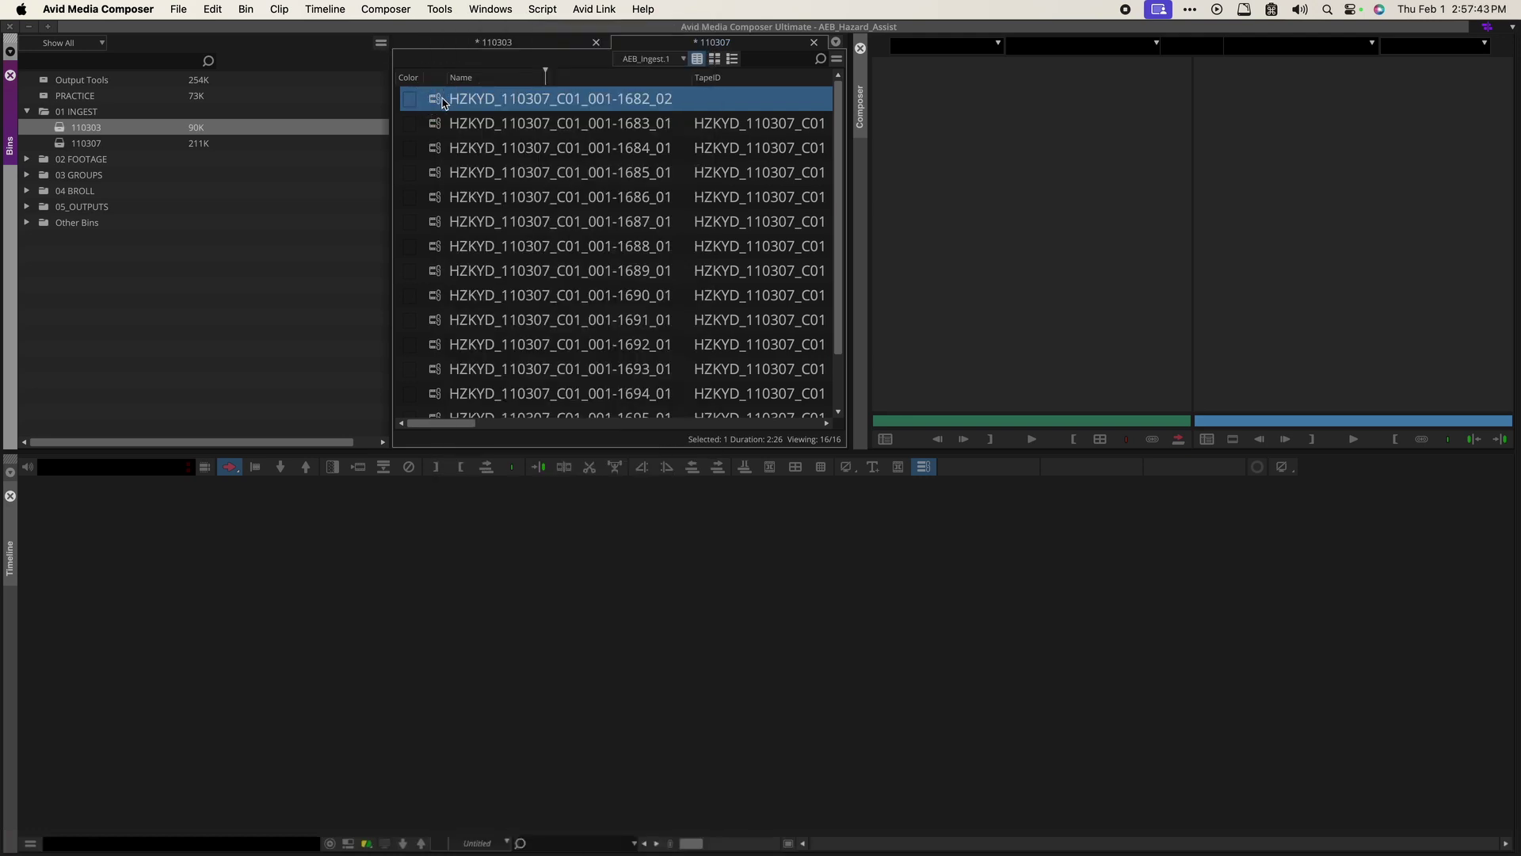
Bulk-edit the first clip's name, using Source Path instead of TapeID as the pattern's first part, and commit it.
right_click(438, 101)
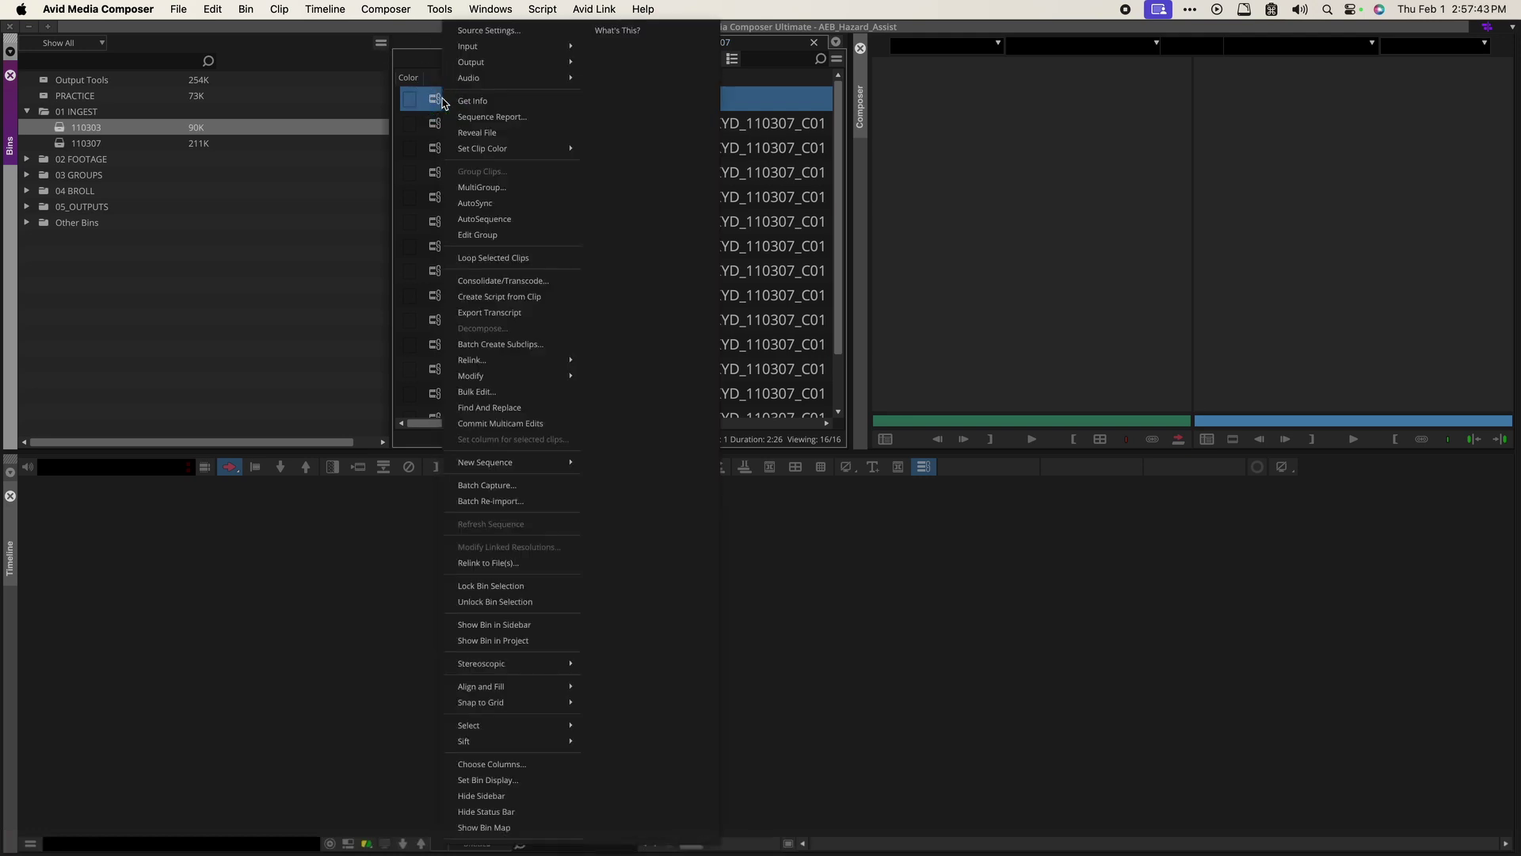
left_click(504, 392)
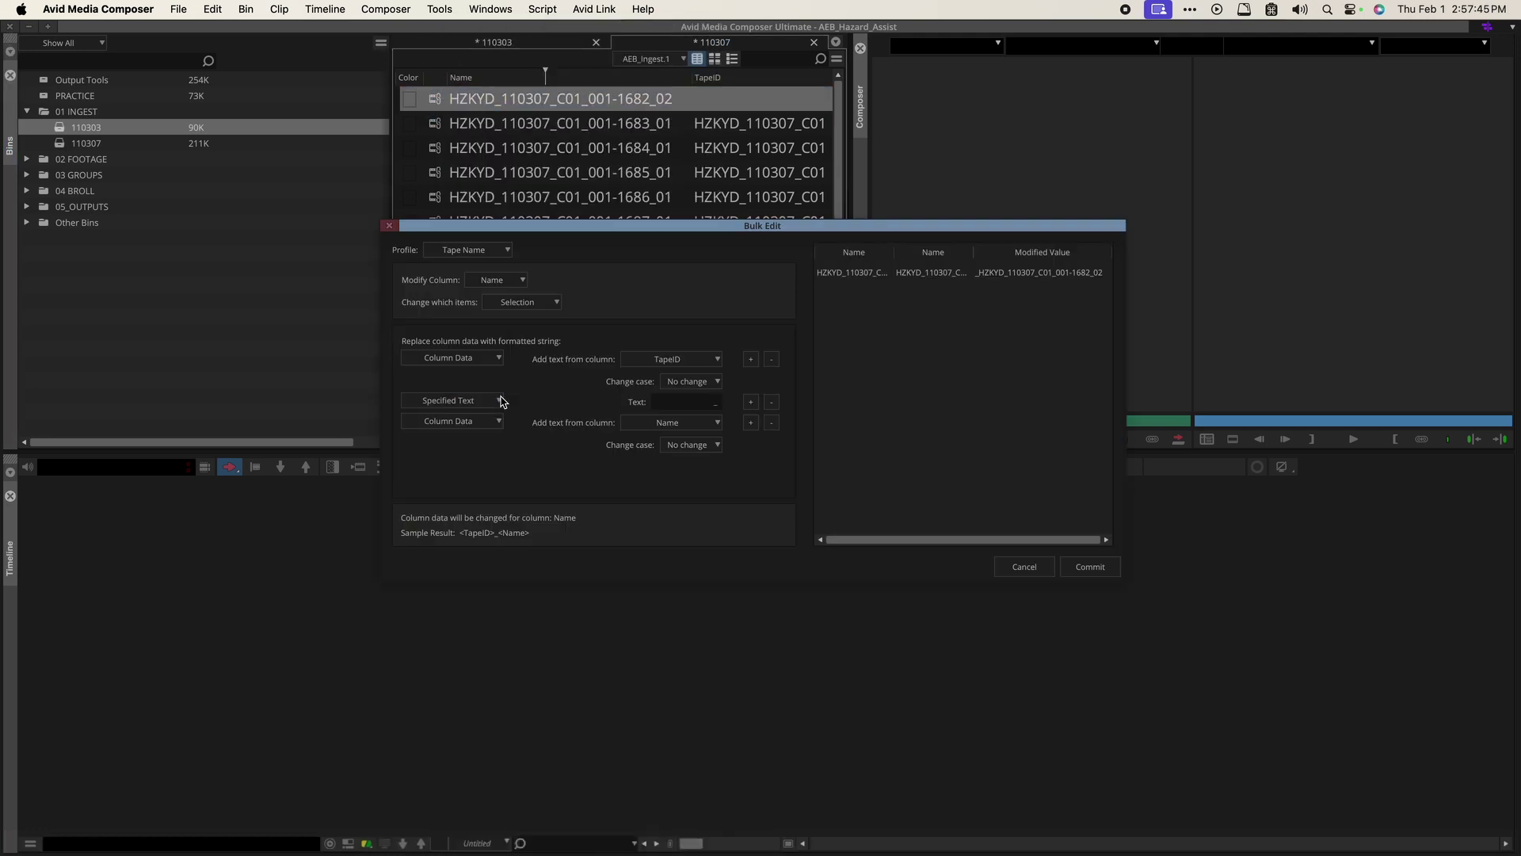
left_click(666, 361)
left_click(667, 461)
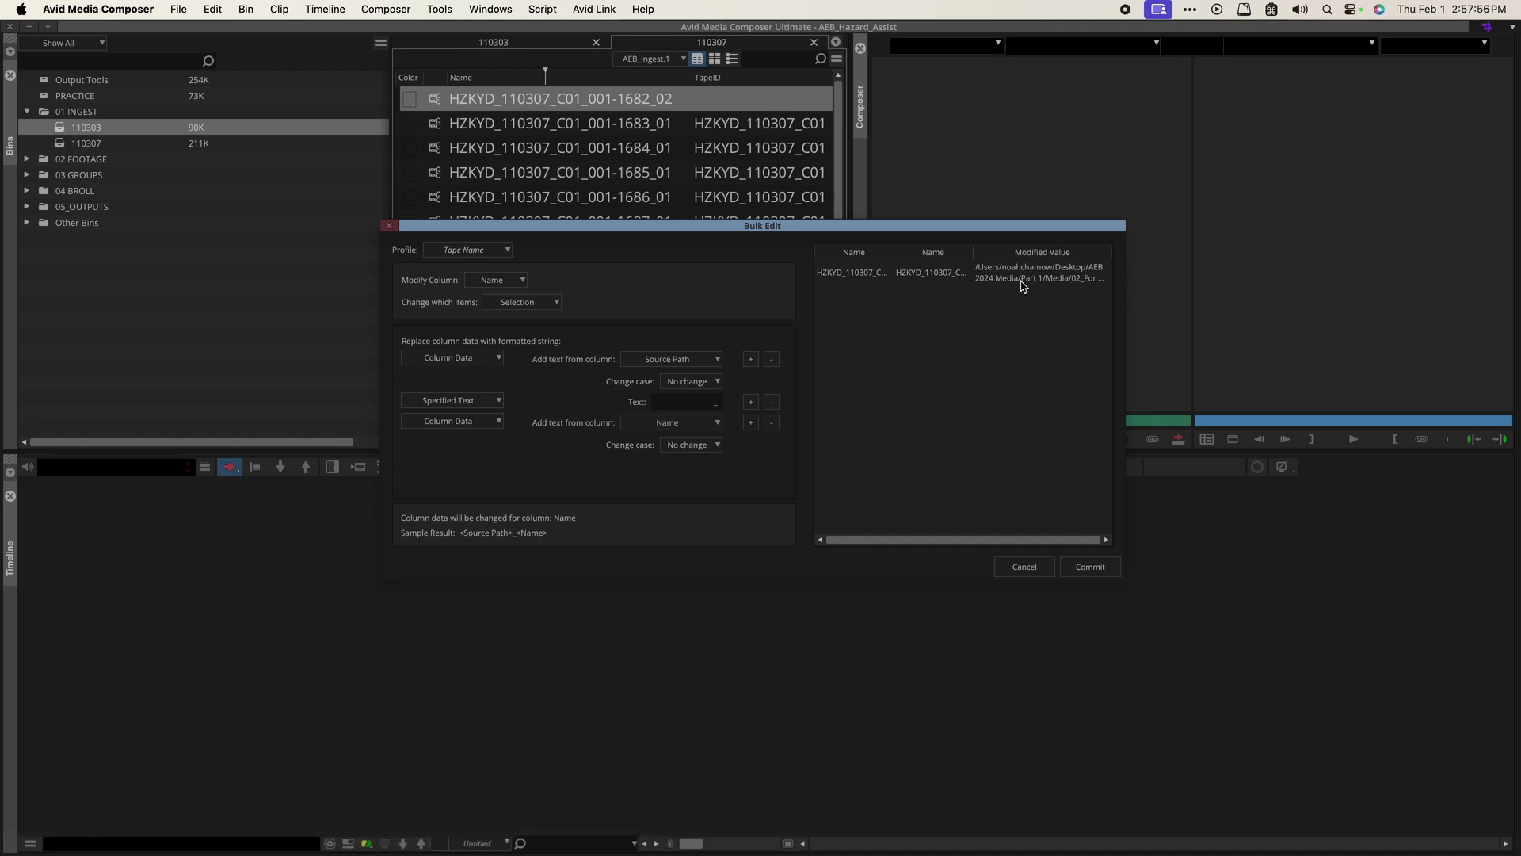
left_click(1077, 566)
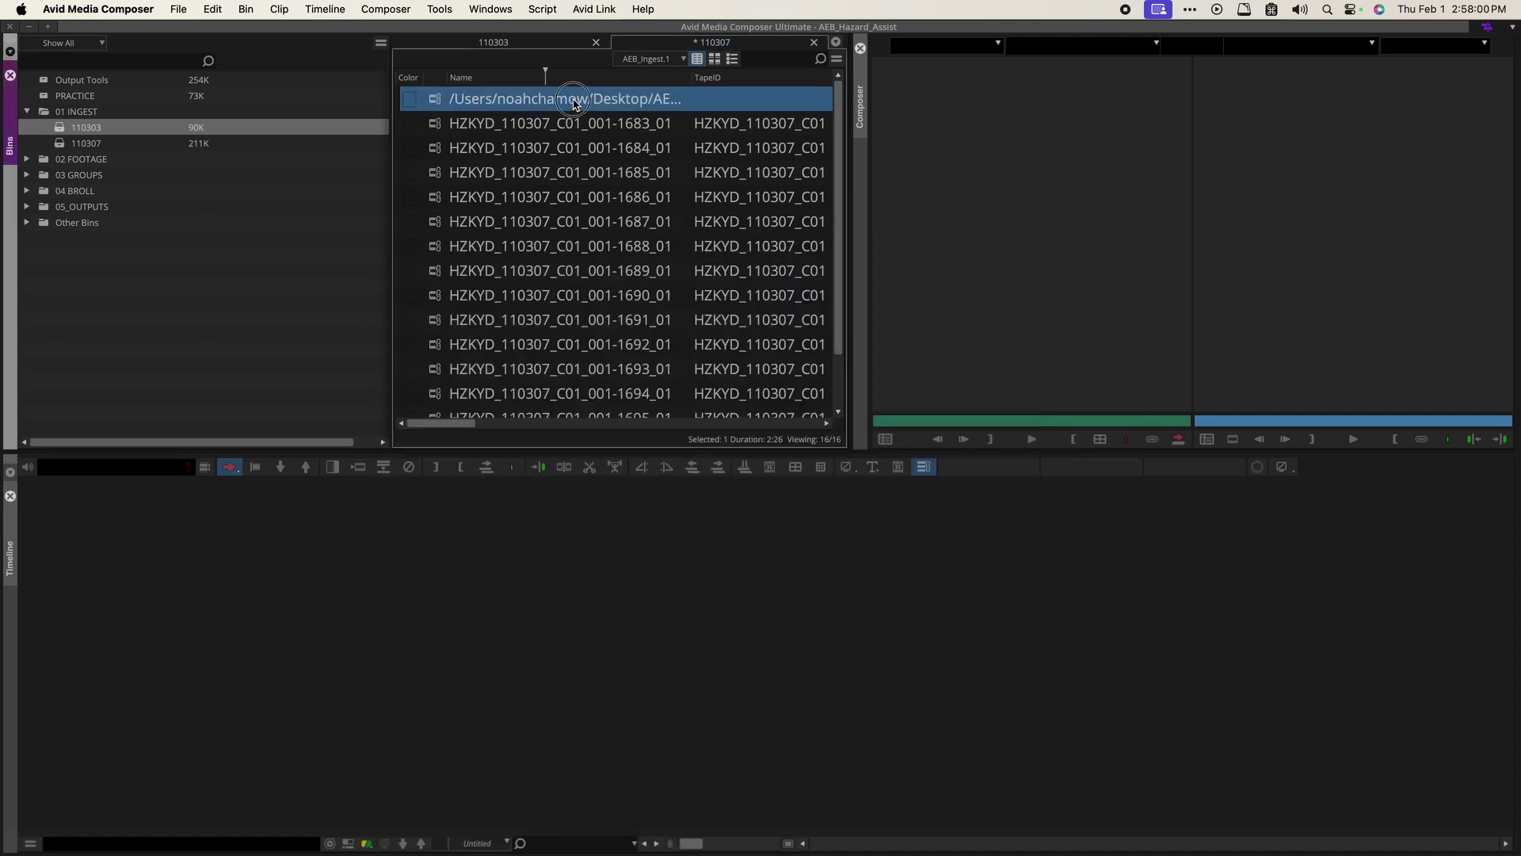
Select and copy the source folder path in the first clip's name, through the CLPR folder and its trailing slash.
left_click(585, 100)
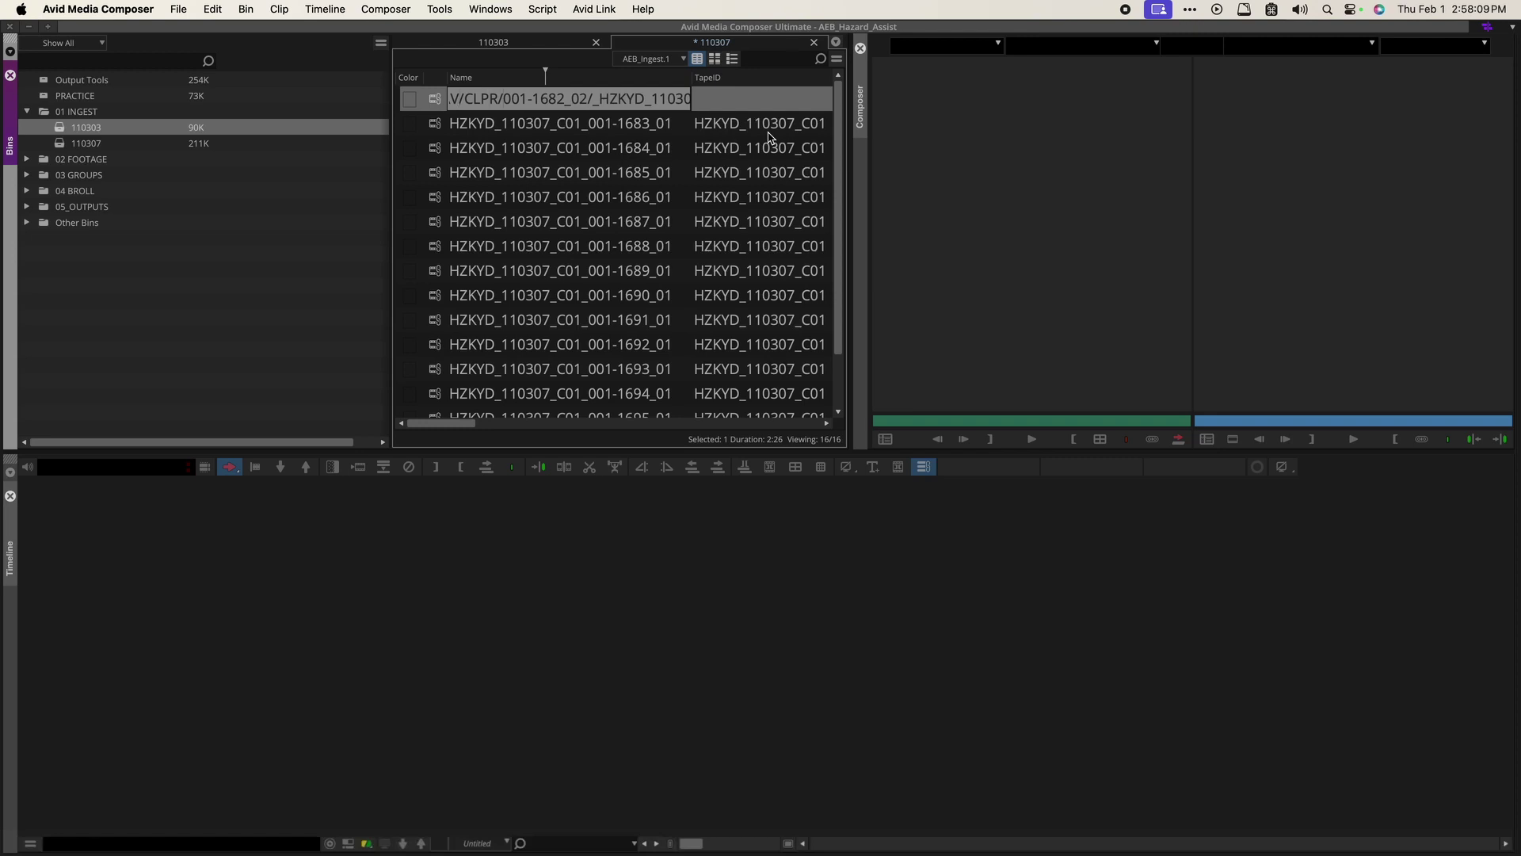
key("shift+Left")
key("shift+Left")
key("shift+Left")
key("shift+Left")
key("shift+Left")
key("shift+Left")
key("shift+Left")
key("shift+Left")
key("shift+Left")
key("shift+Left")
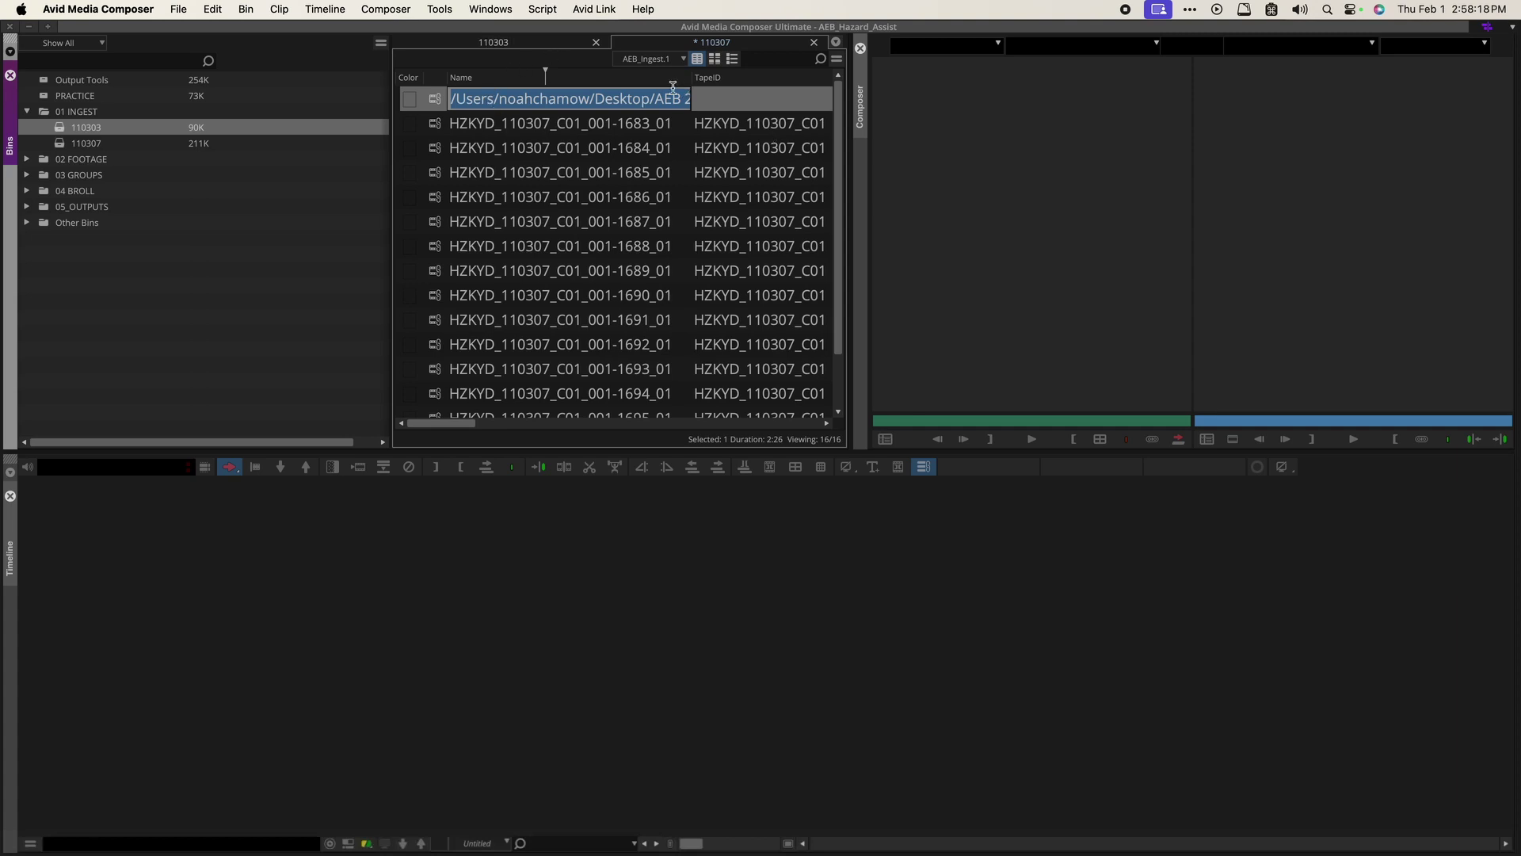
Use Find and Replace to strip the copied folder path from the first clip's name, leaving the replacement text empty.
right_click(442, 101)
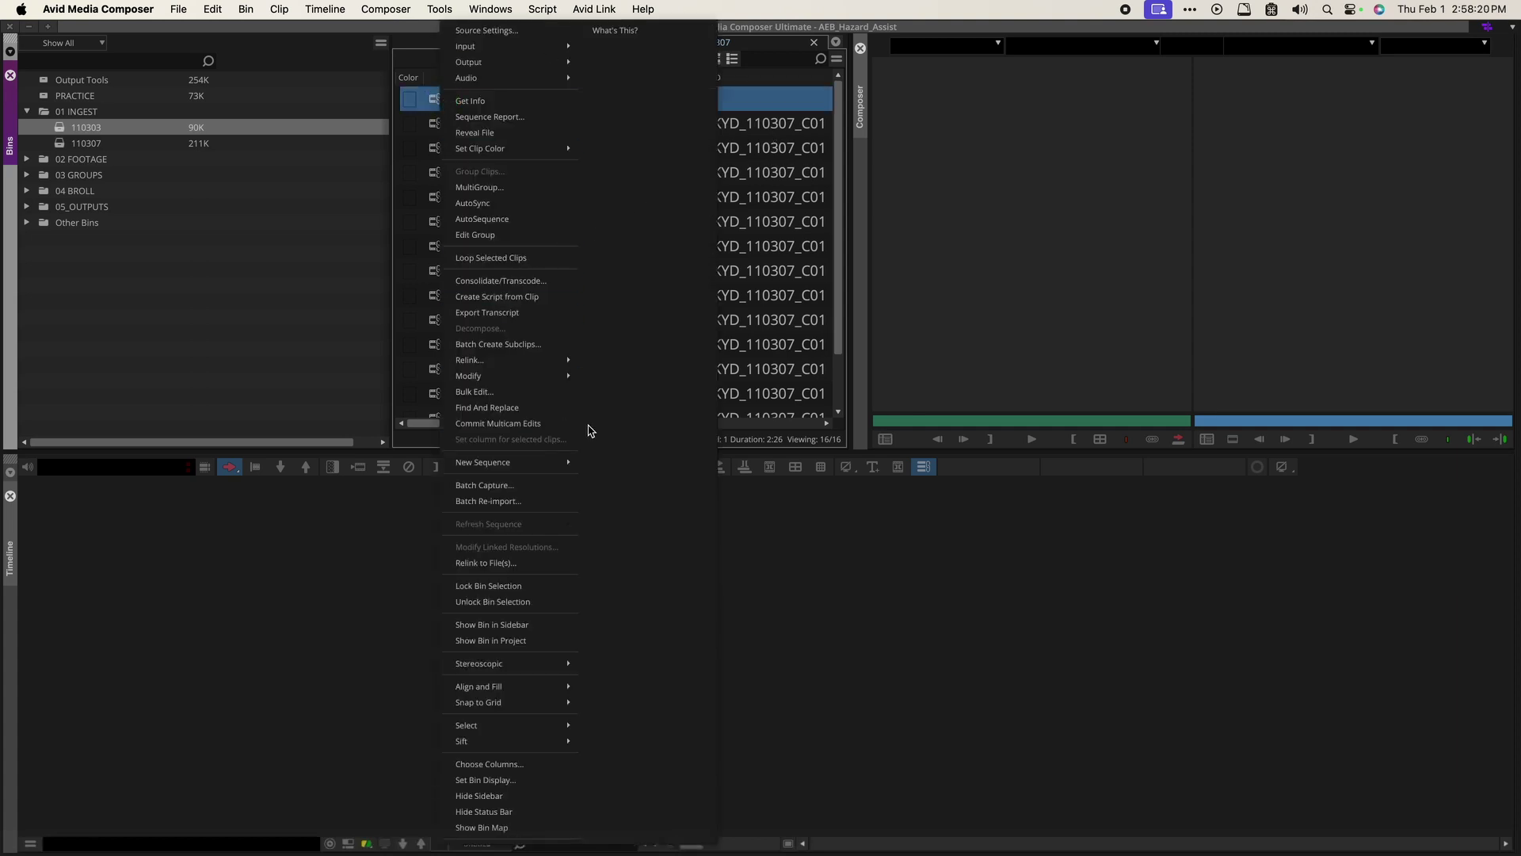
left_click(515, 409)
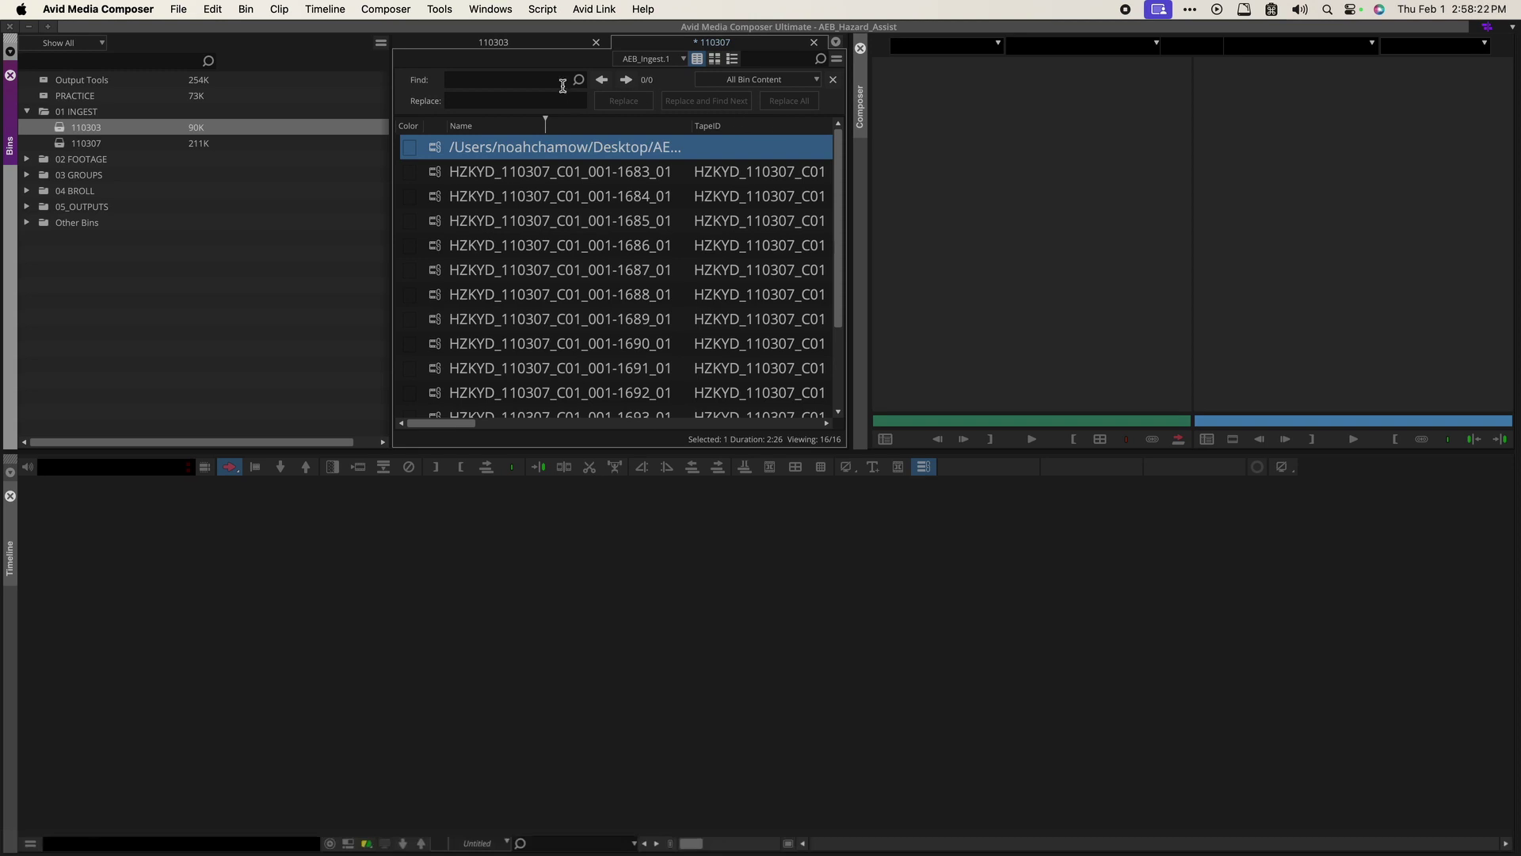
left_click(526, 78)
key("super+v")
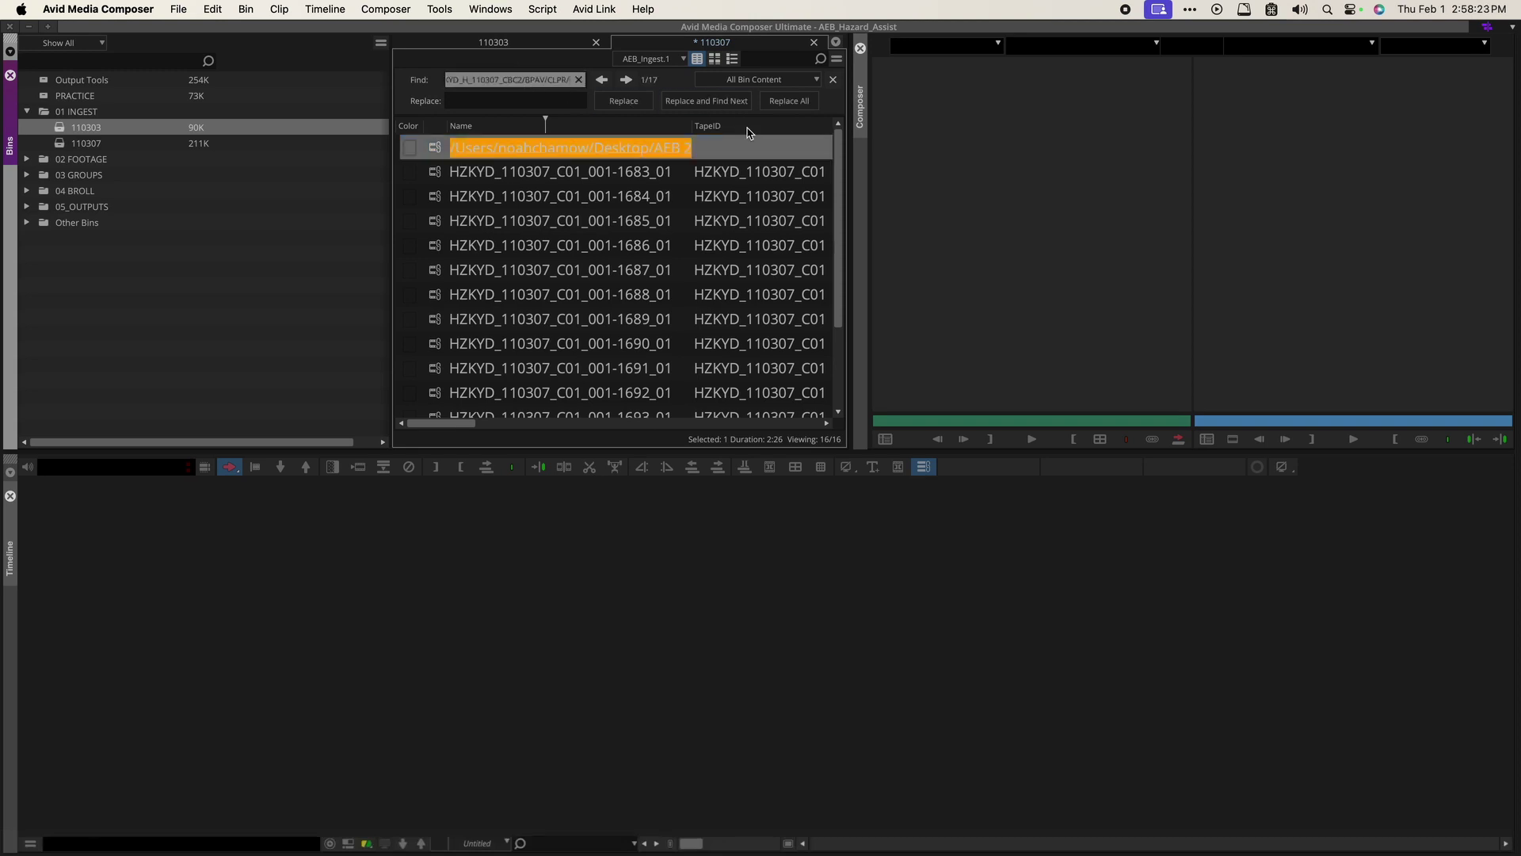
left_click(789, 100)
Replace "/_H" with "_H" in the first clip's name to remove the stray slash before the tape name.
left_click(509, 151)
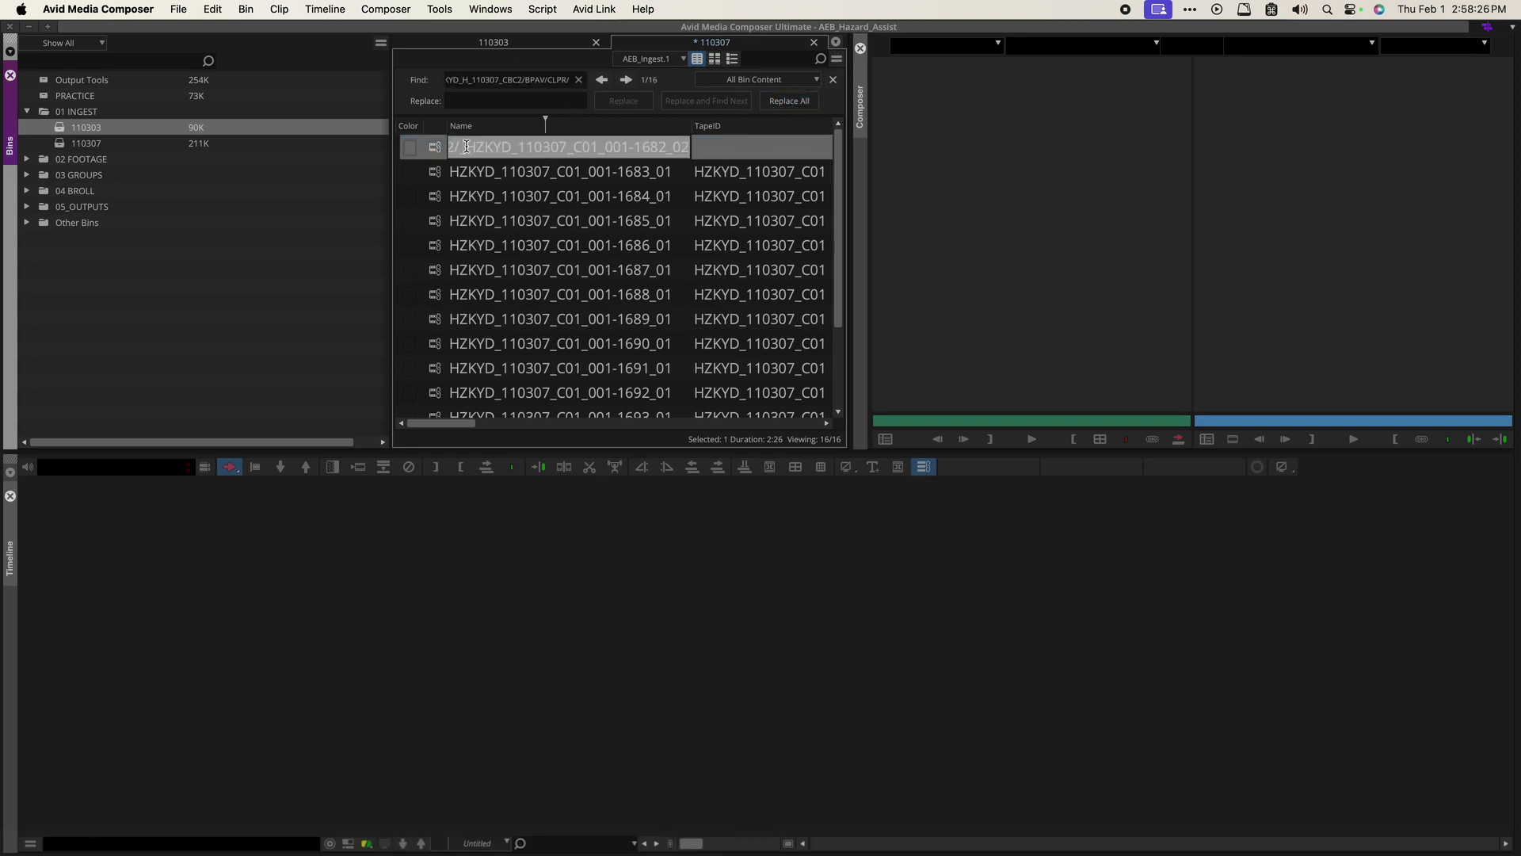
key("shift+Right")
key("Right")
key("Right")
key("Right")
key("shift+Left")
key("shift+Left")
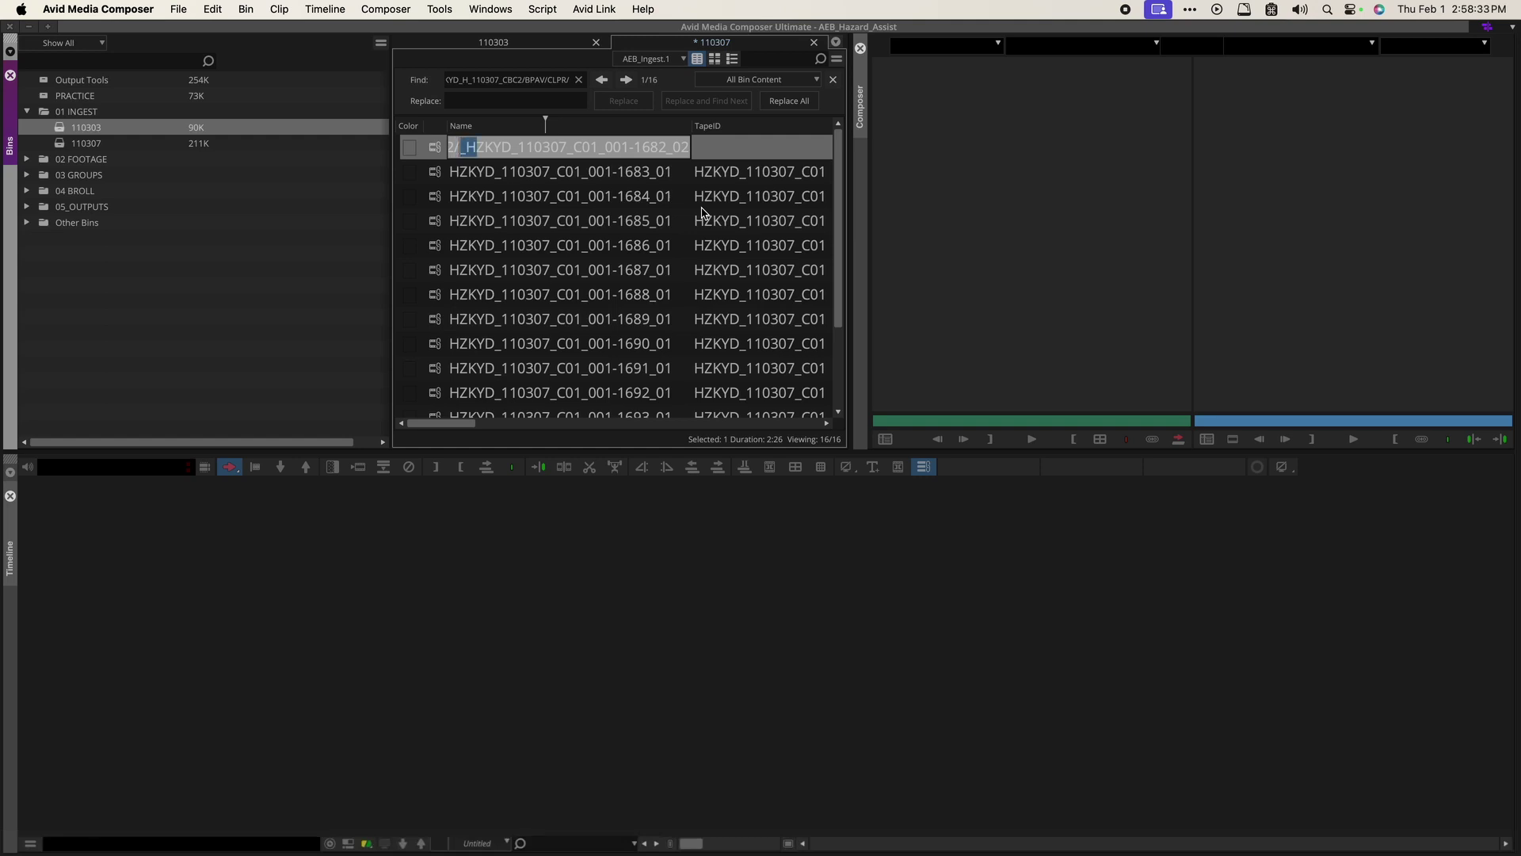
key("shift+Left")
triple_click(529, 81)
type("/_H")
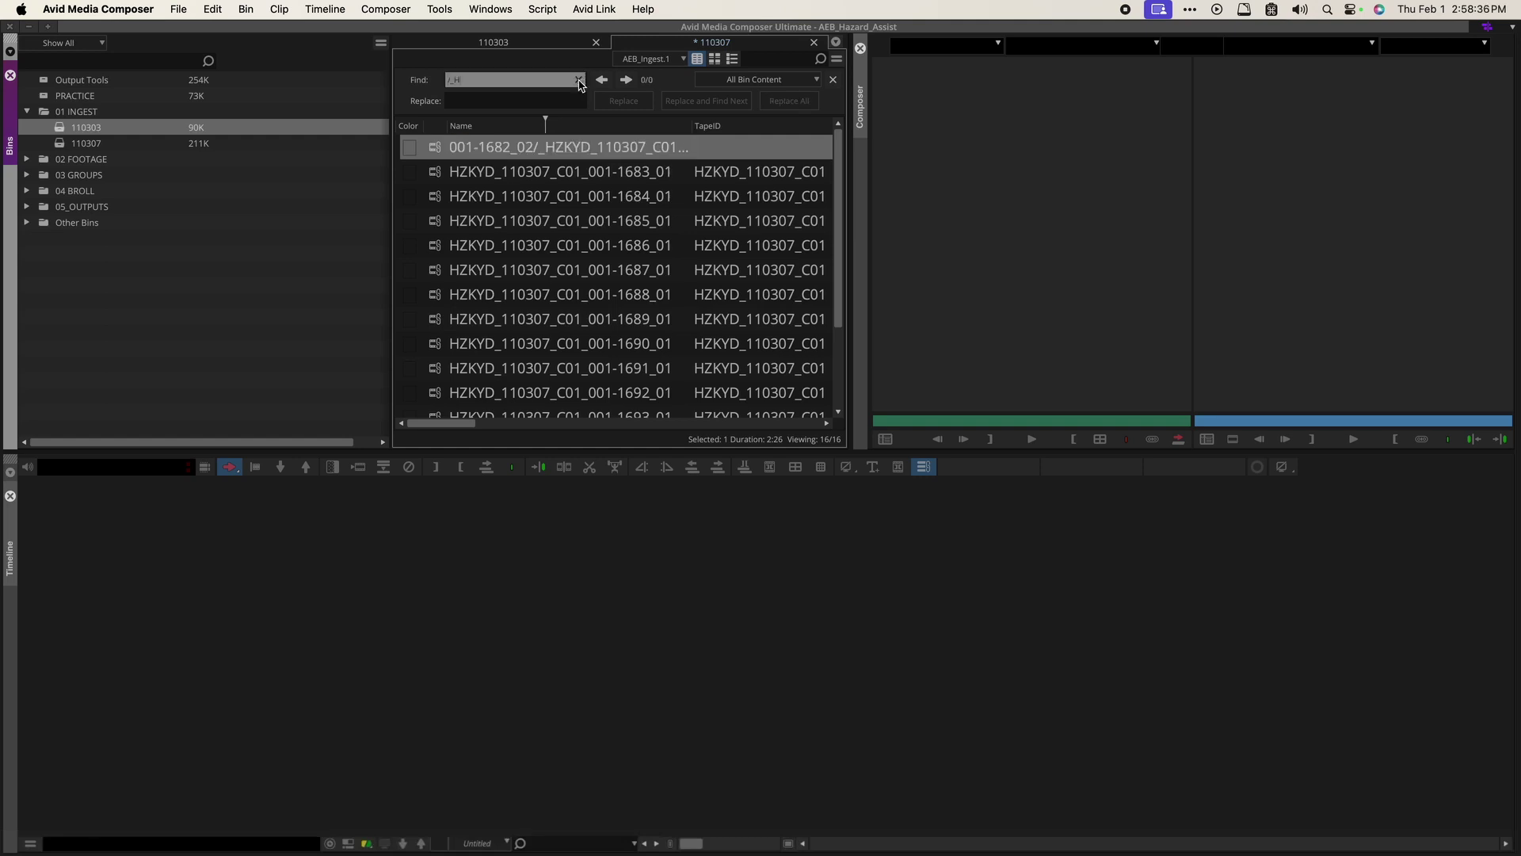
left_click(518, 100)
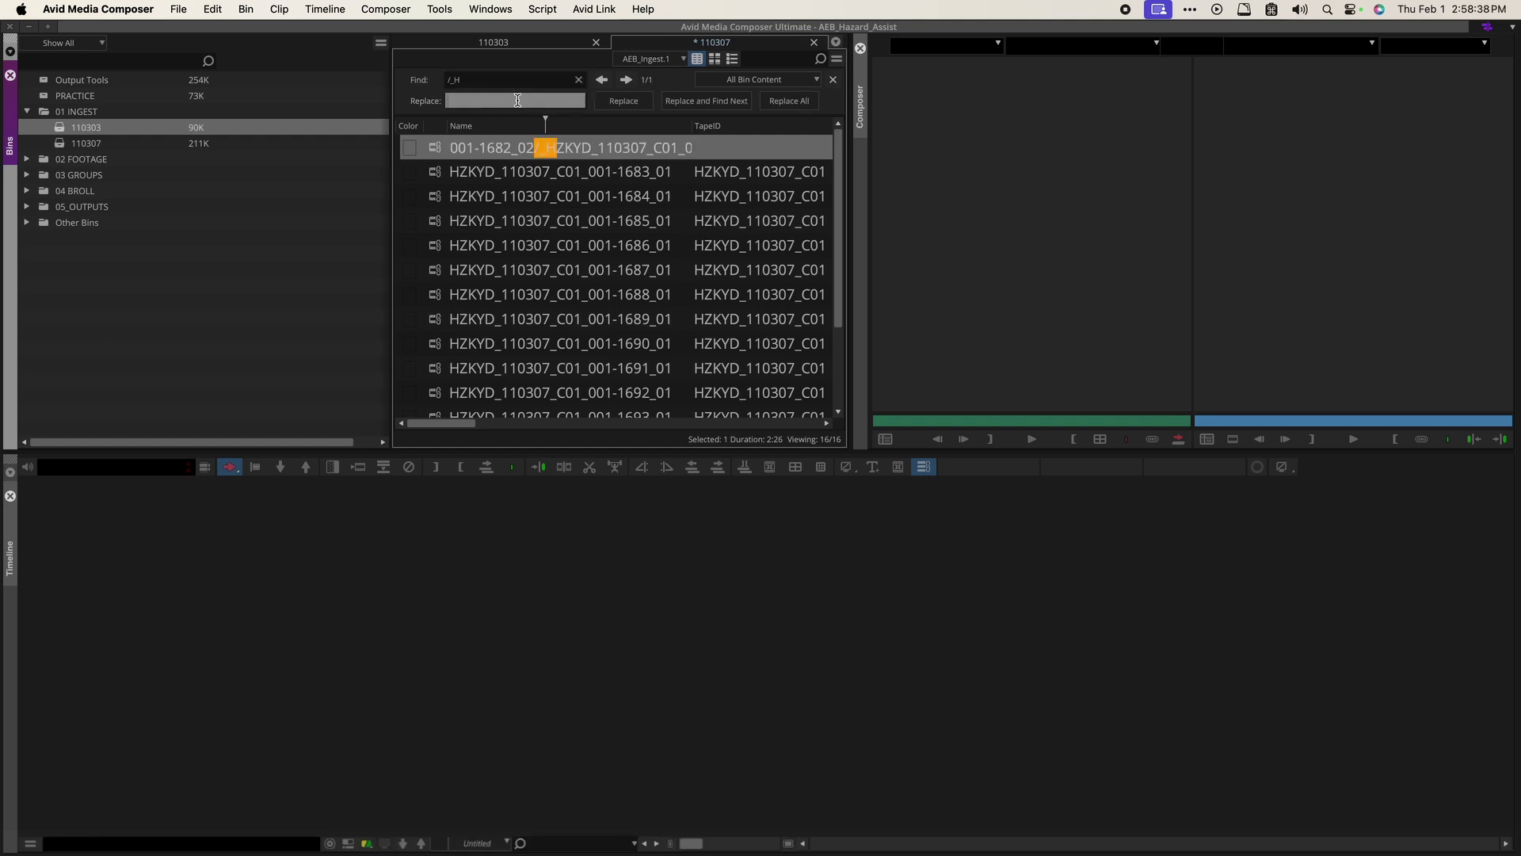
type("_H")
left_click(623, 101)
Widen the 110307 bin's Name column until the first clip's full name fits.
left_click_drag(691, 126, 797, 124)
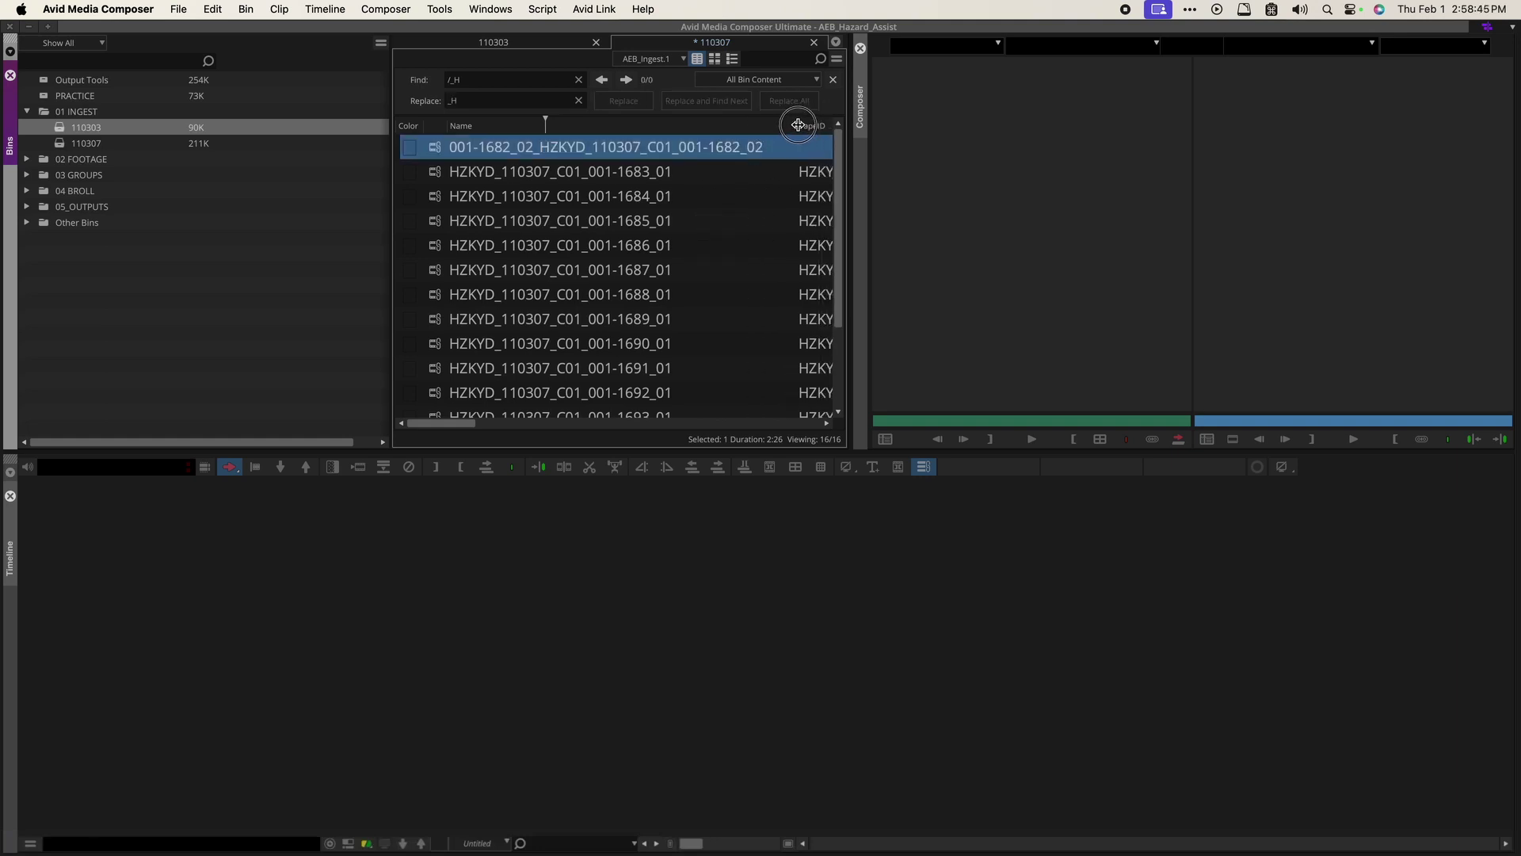
left_click_drag(798, 125, 797, 124)
left_click(644, 155)
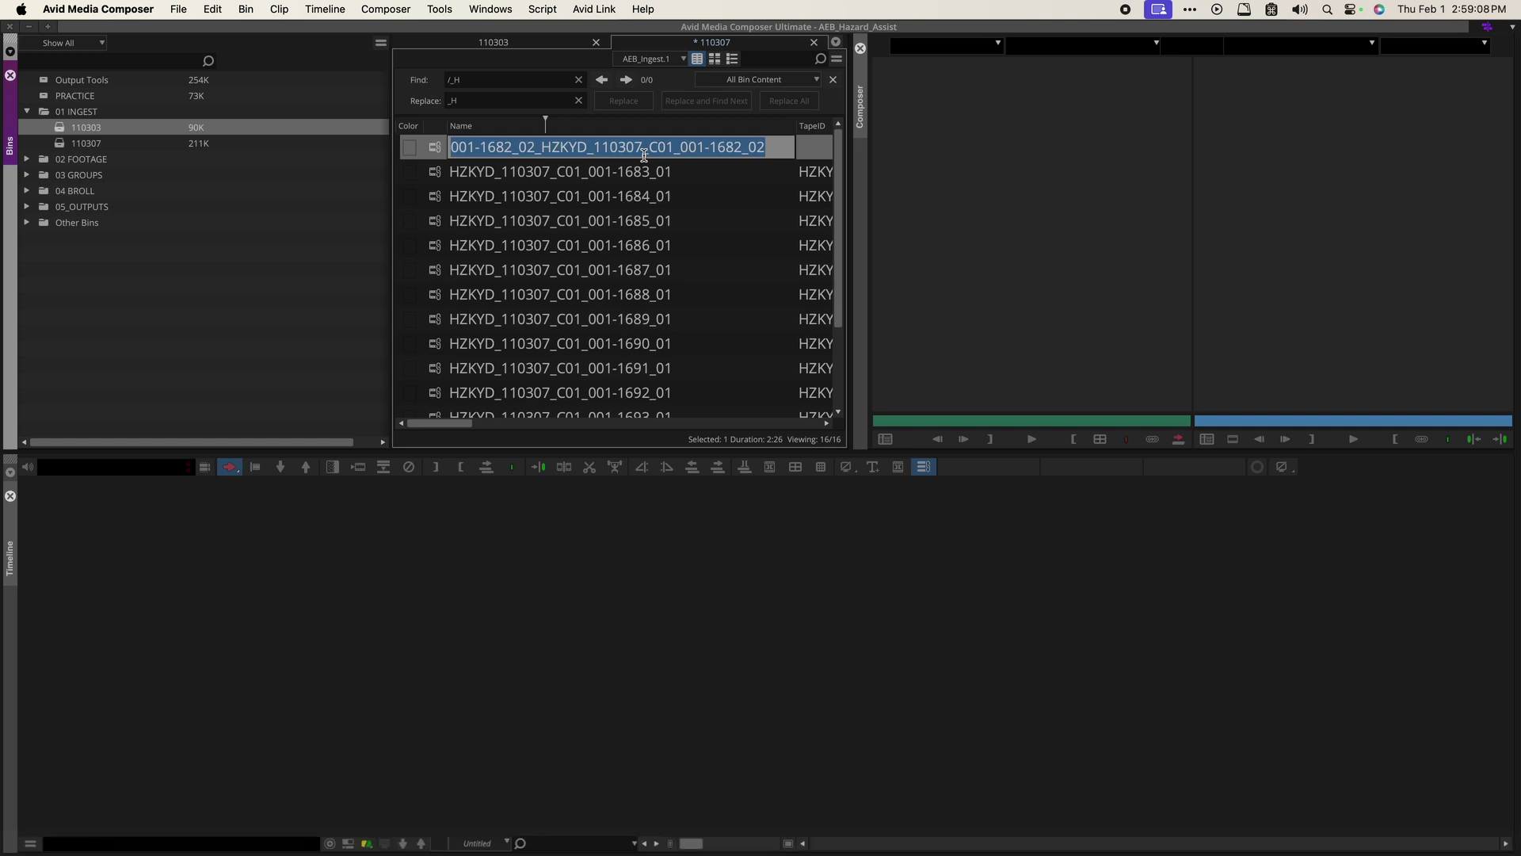
right_click(434, 147)
left_click(453, 363)
left_click(453, 357)
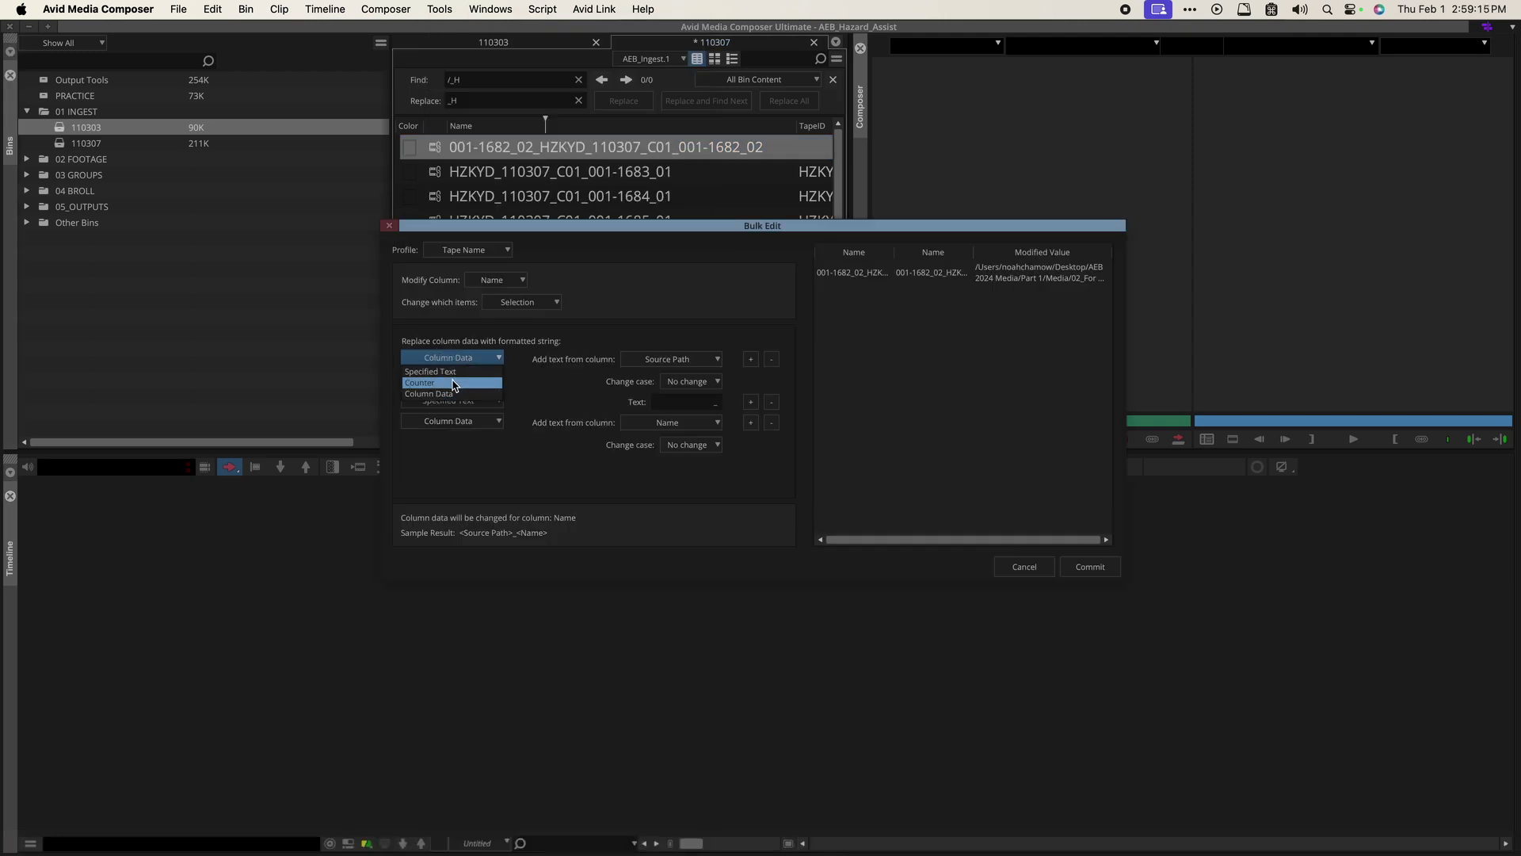
left_click(453, 383)
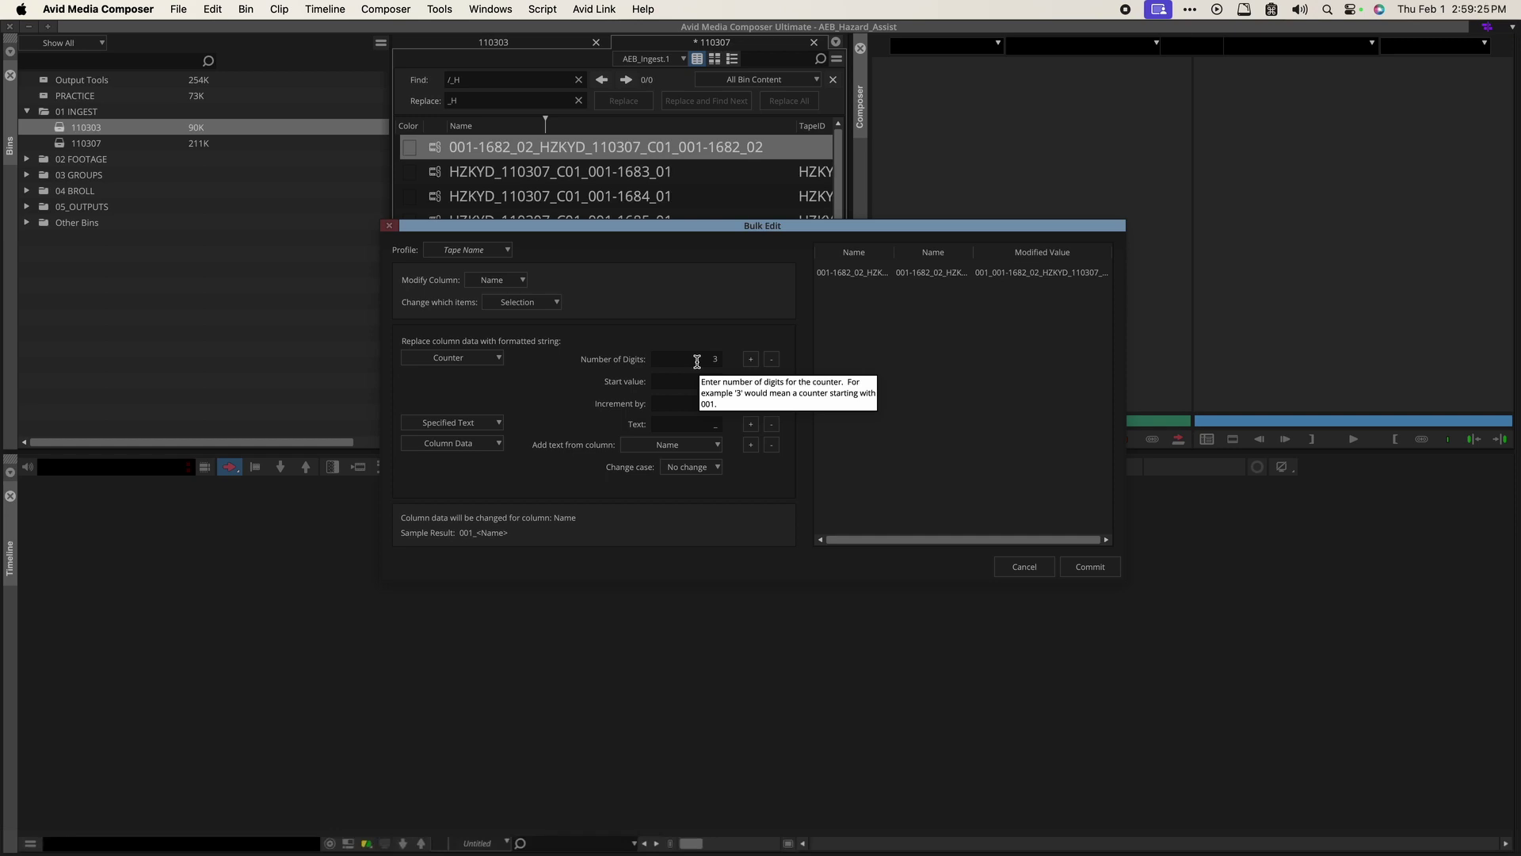
left_click_drag(638, 363, 705, 428)
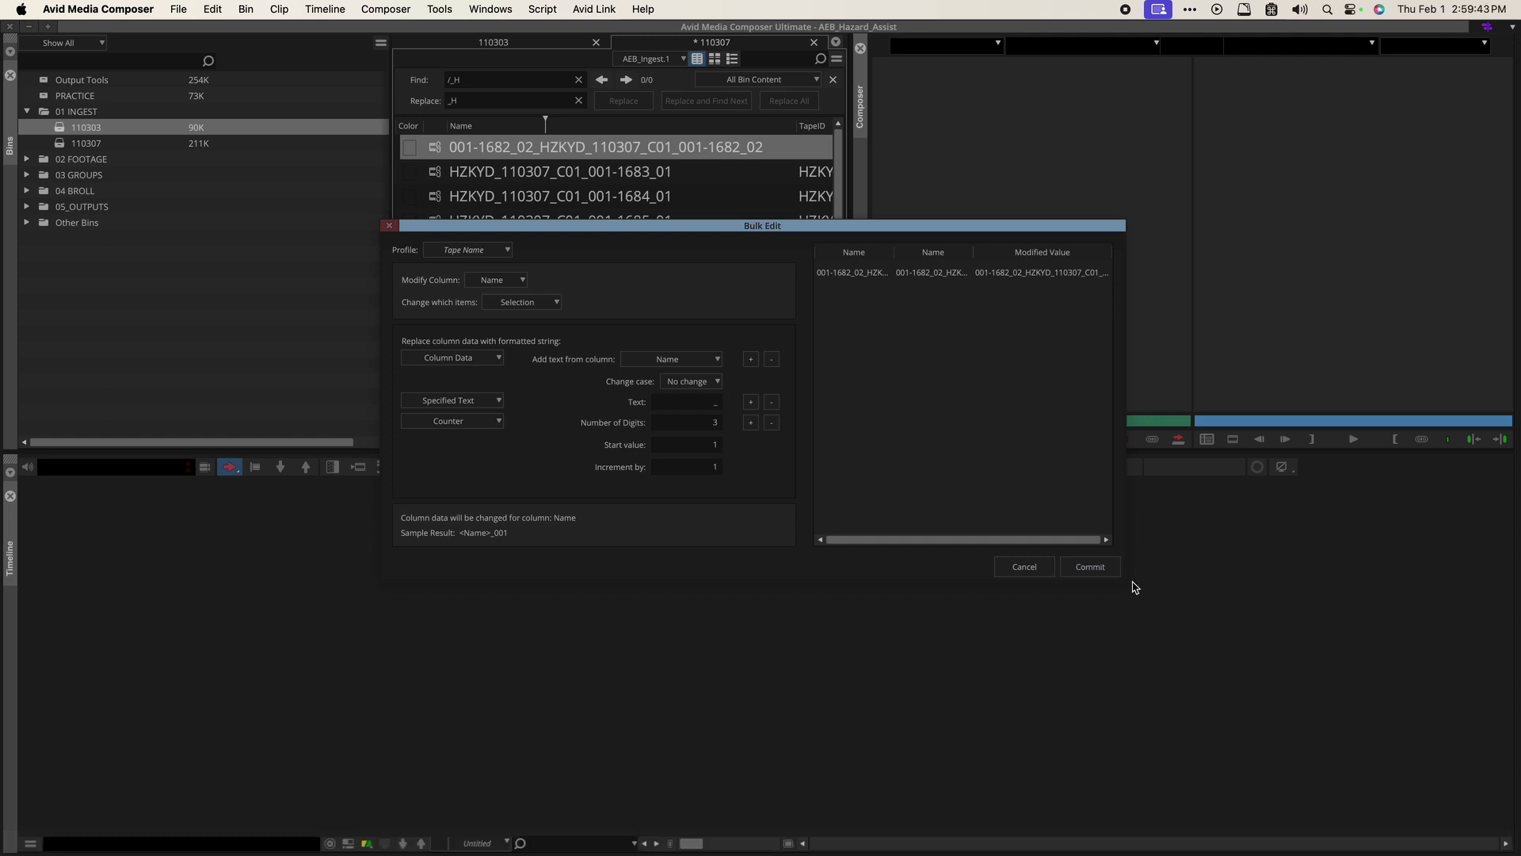
left_click_drag(1128, 583, 1376, 624)
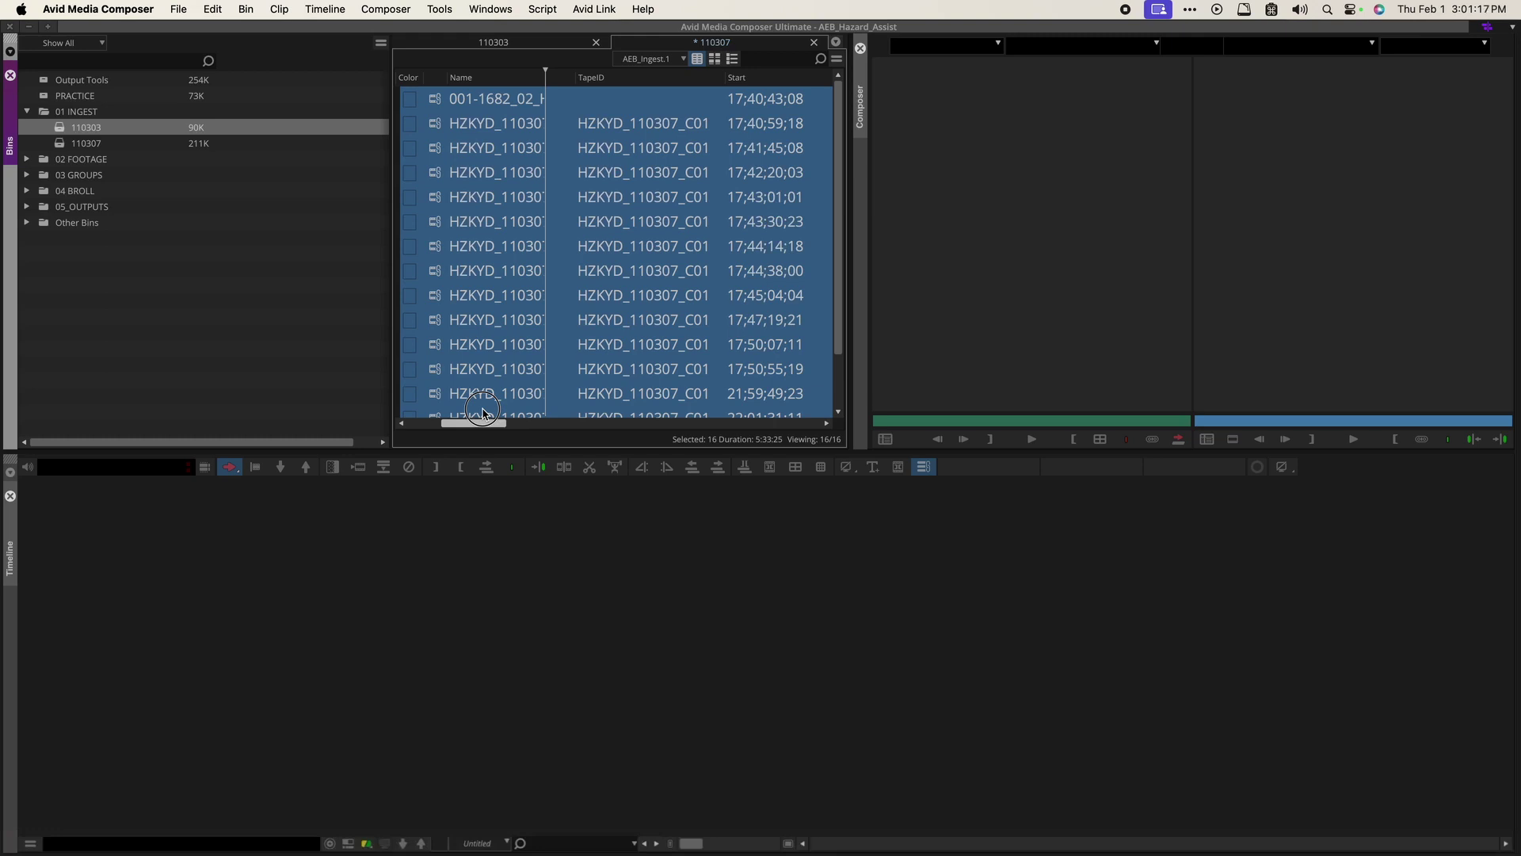
left_click_drag(483, 412, 422, 408)
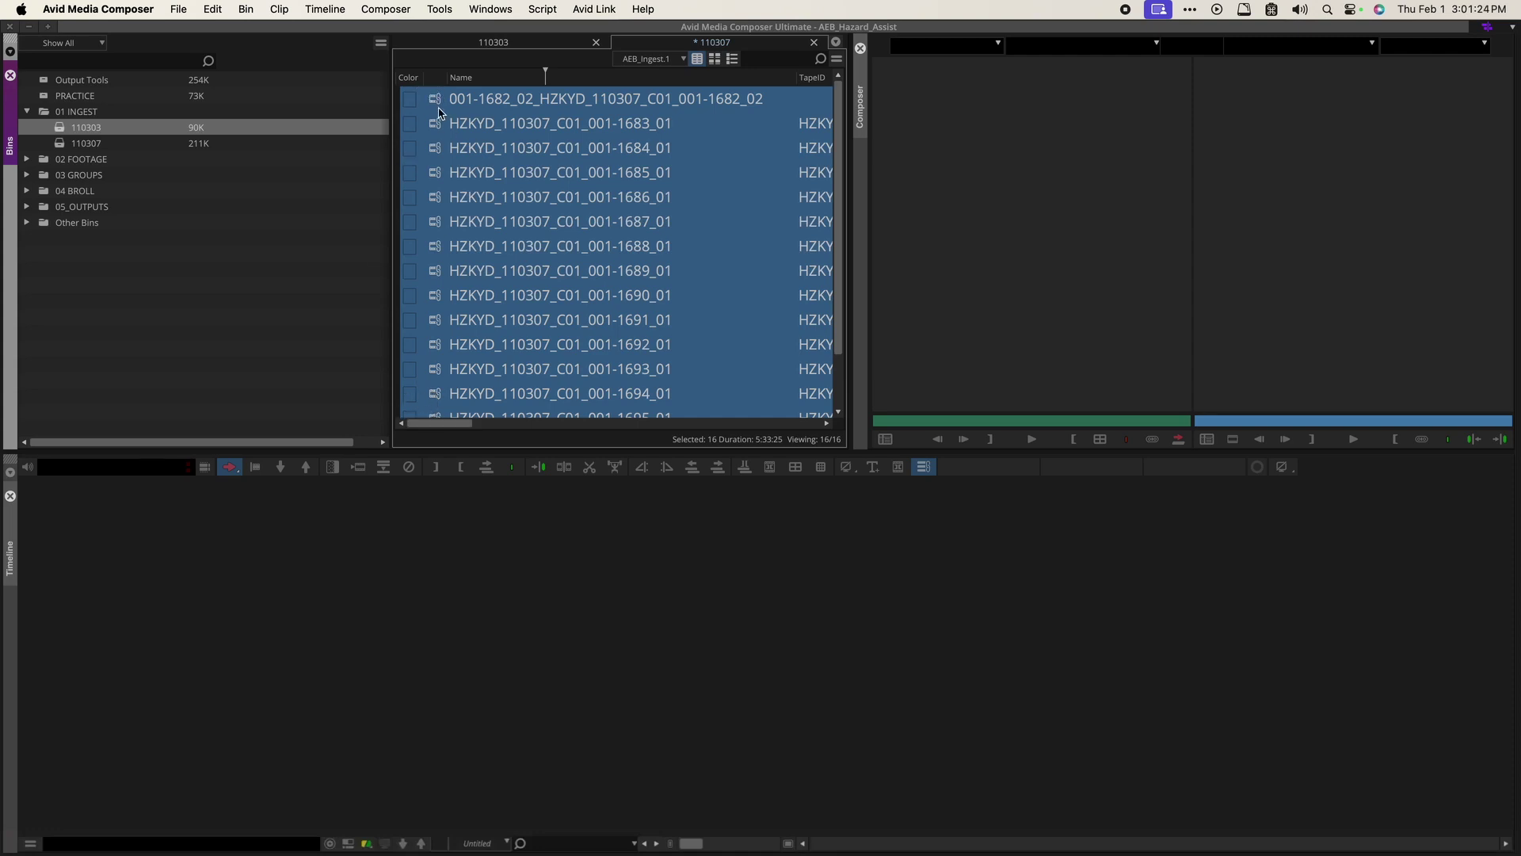
left_click(816, 123)
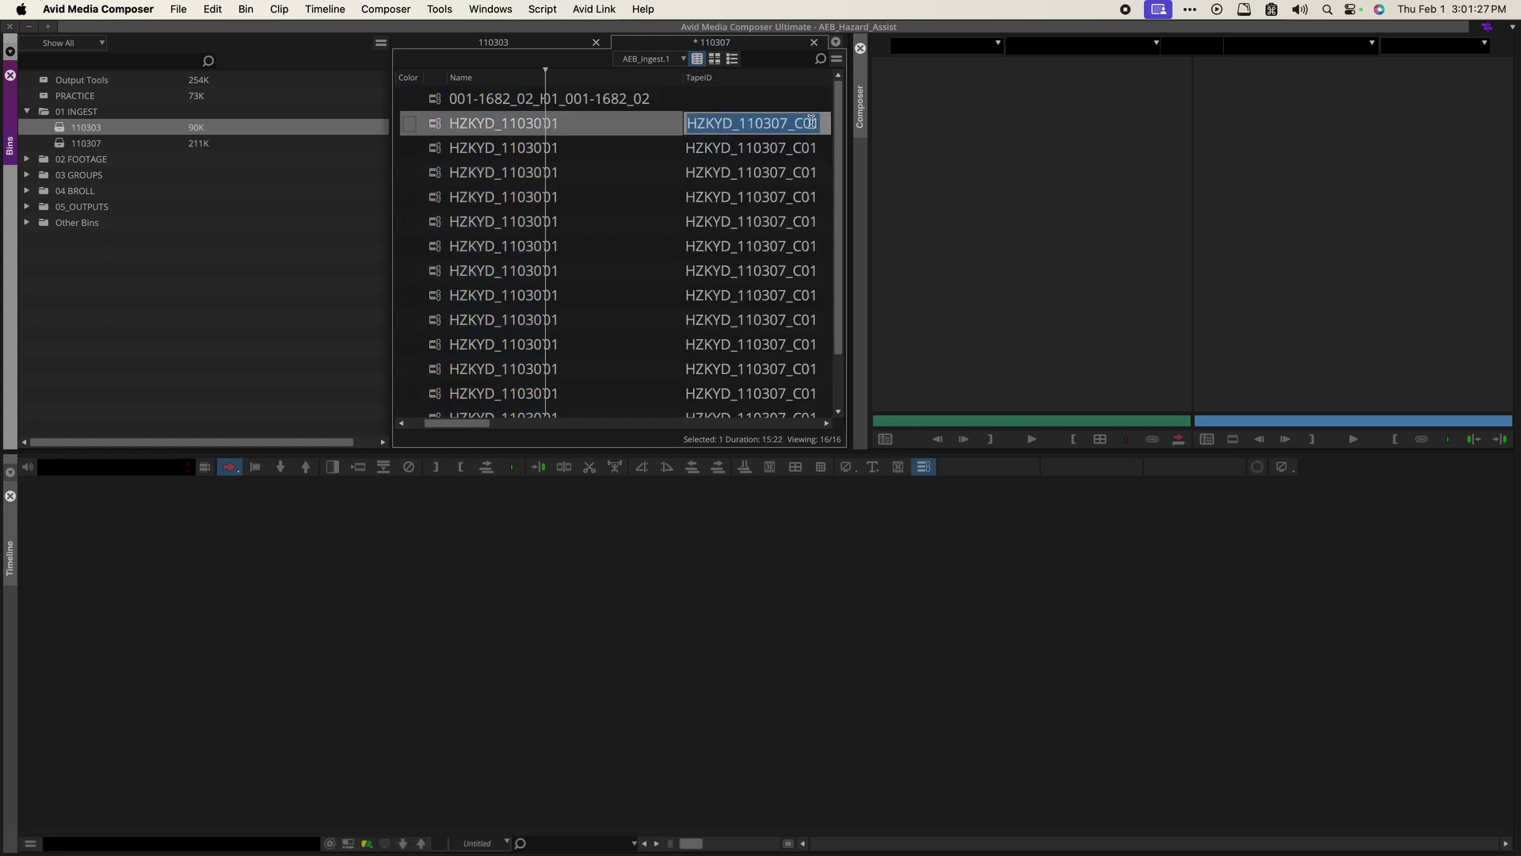
left_click(750, 124)
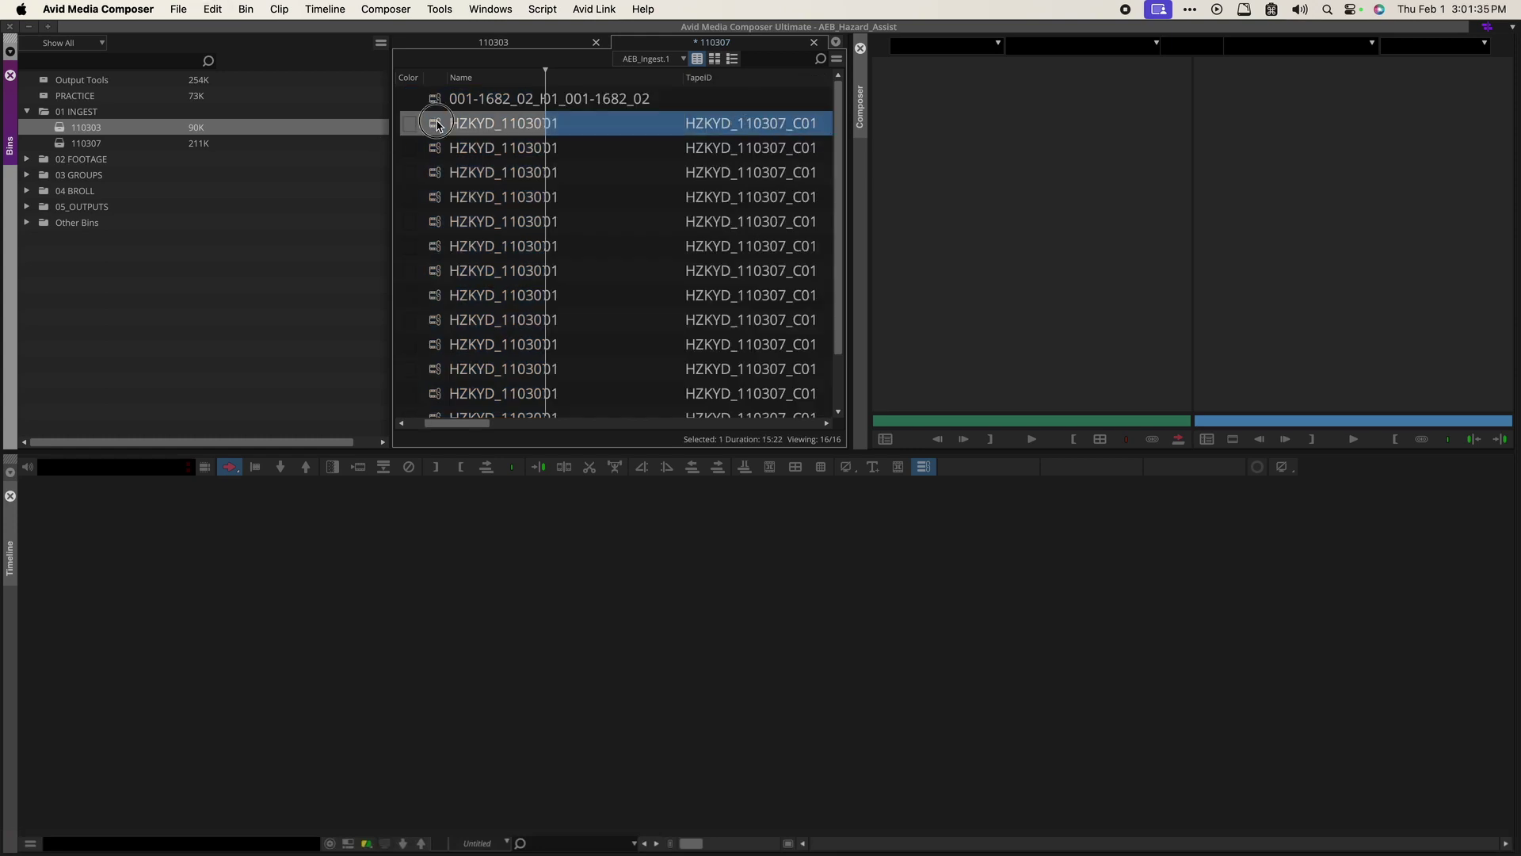
Add the Tape column to the columns displayed in the 110307 bin.
right_click(709, 80)
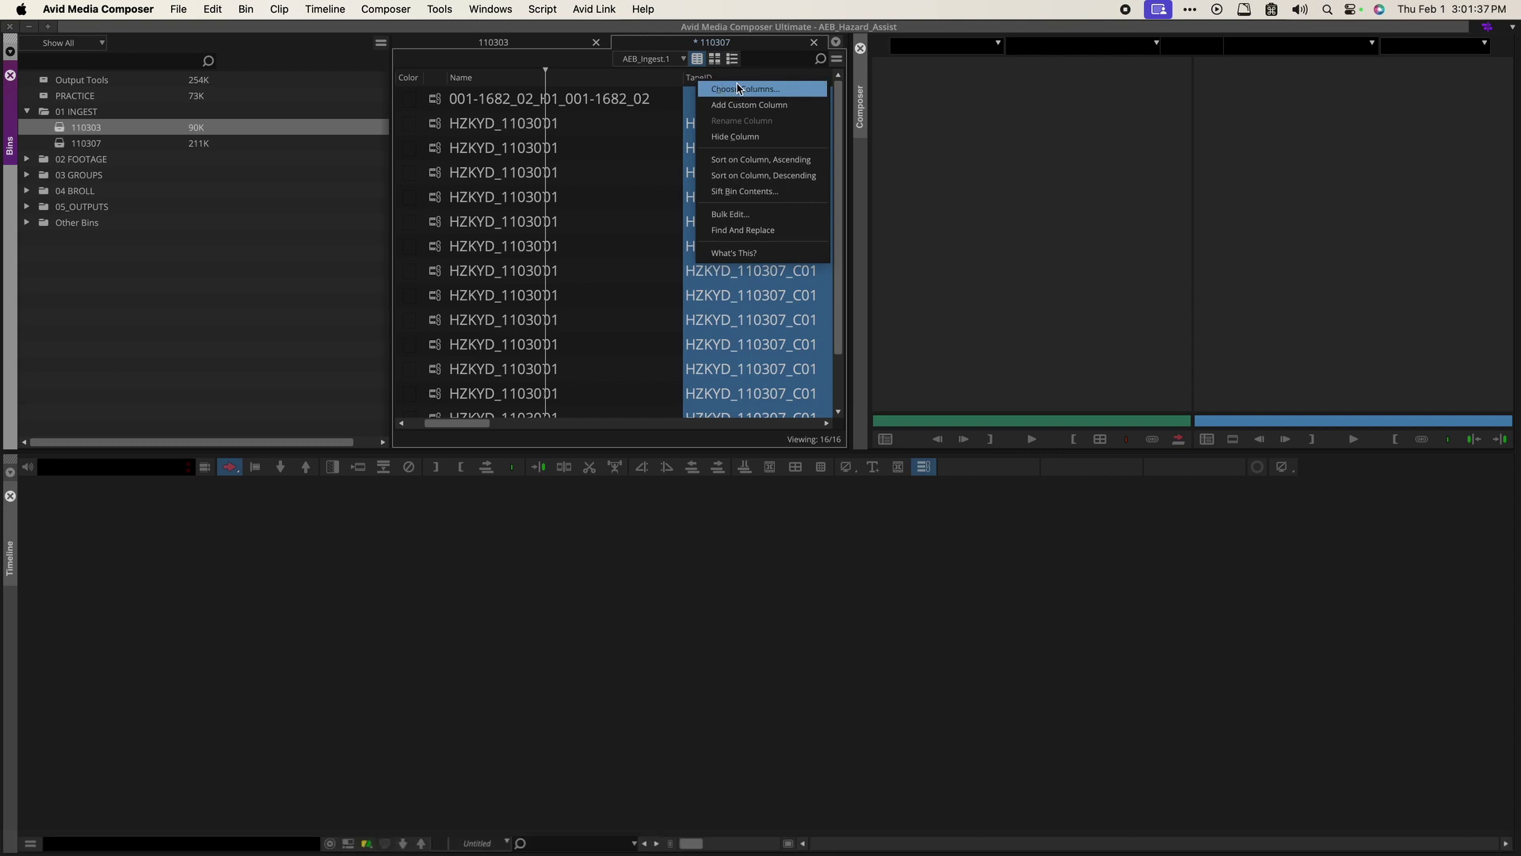
left_click(741, 89)
left_click_drag(861, 321, 857, 458)
left_click(668, 454)
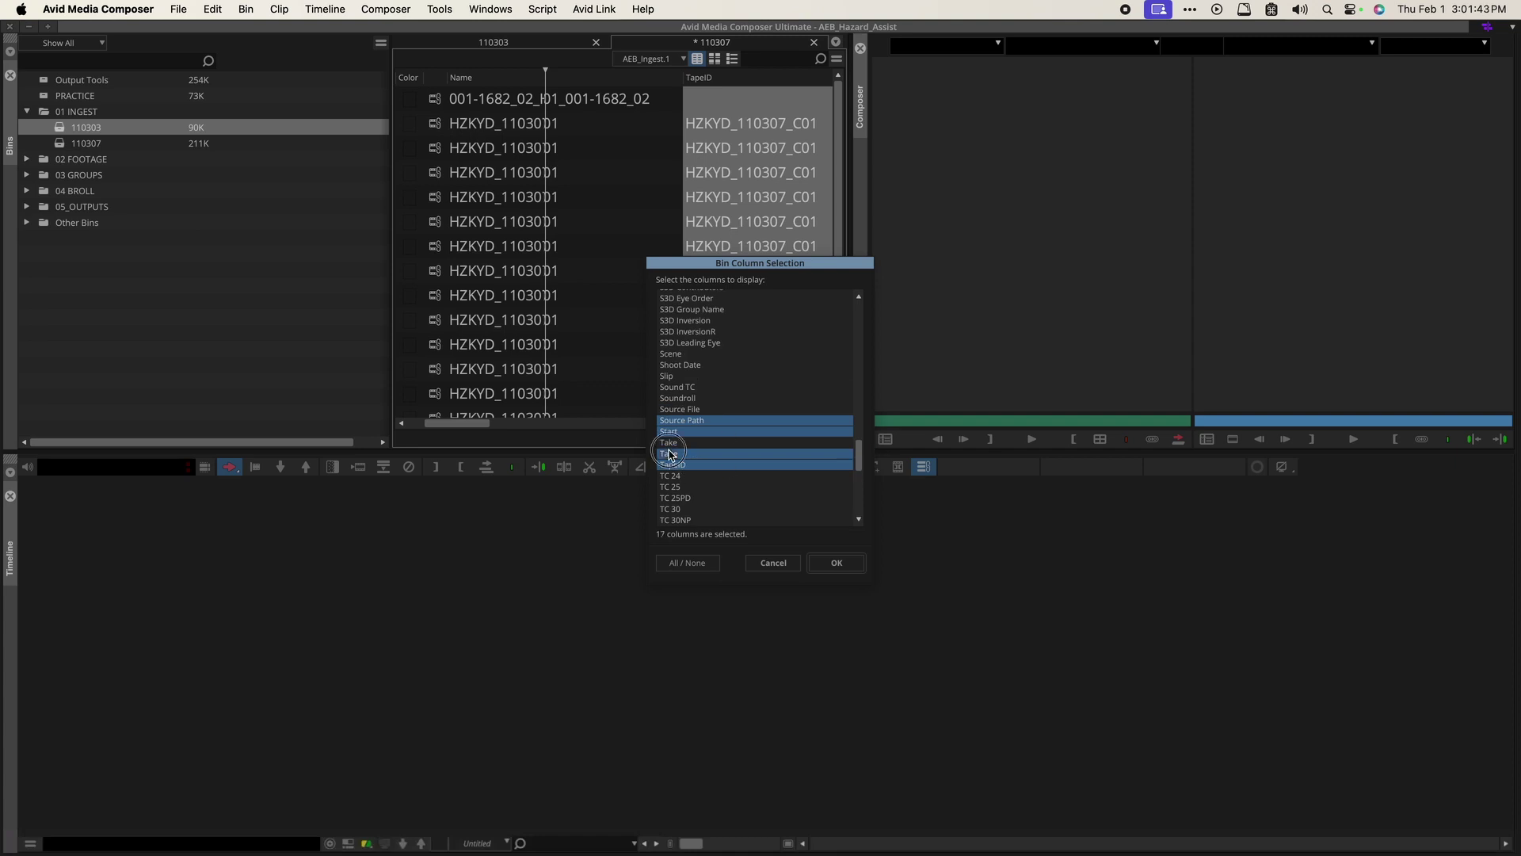
left_click(832, 563)
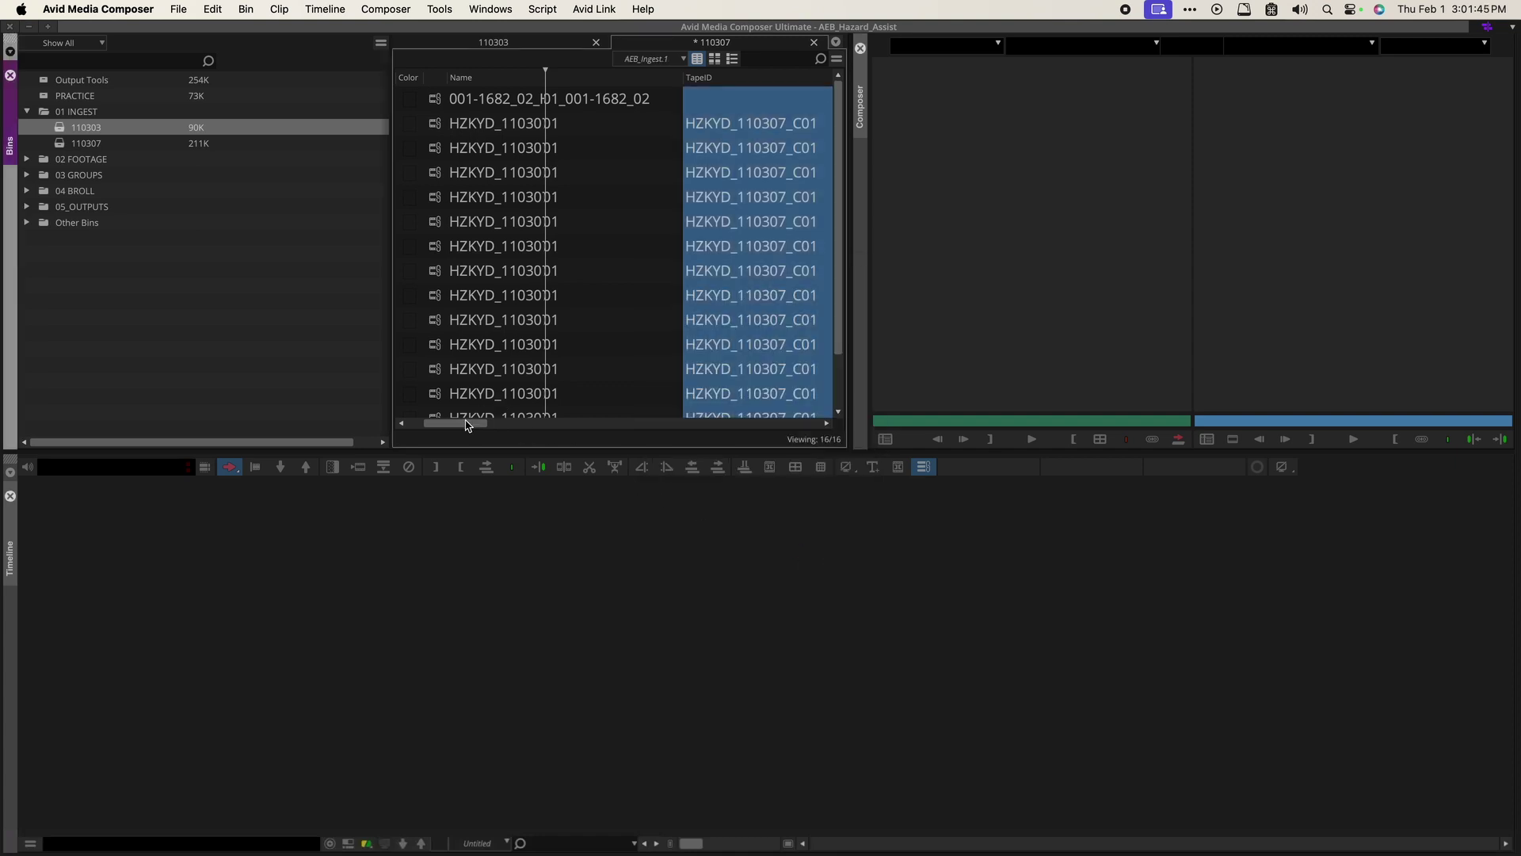
Try to edit the first clip's field in the Tape column.
left_click_drag(471, 425, 796, 430)
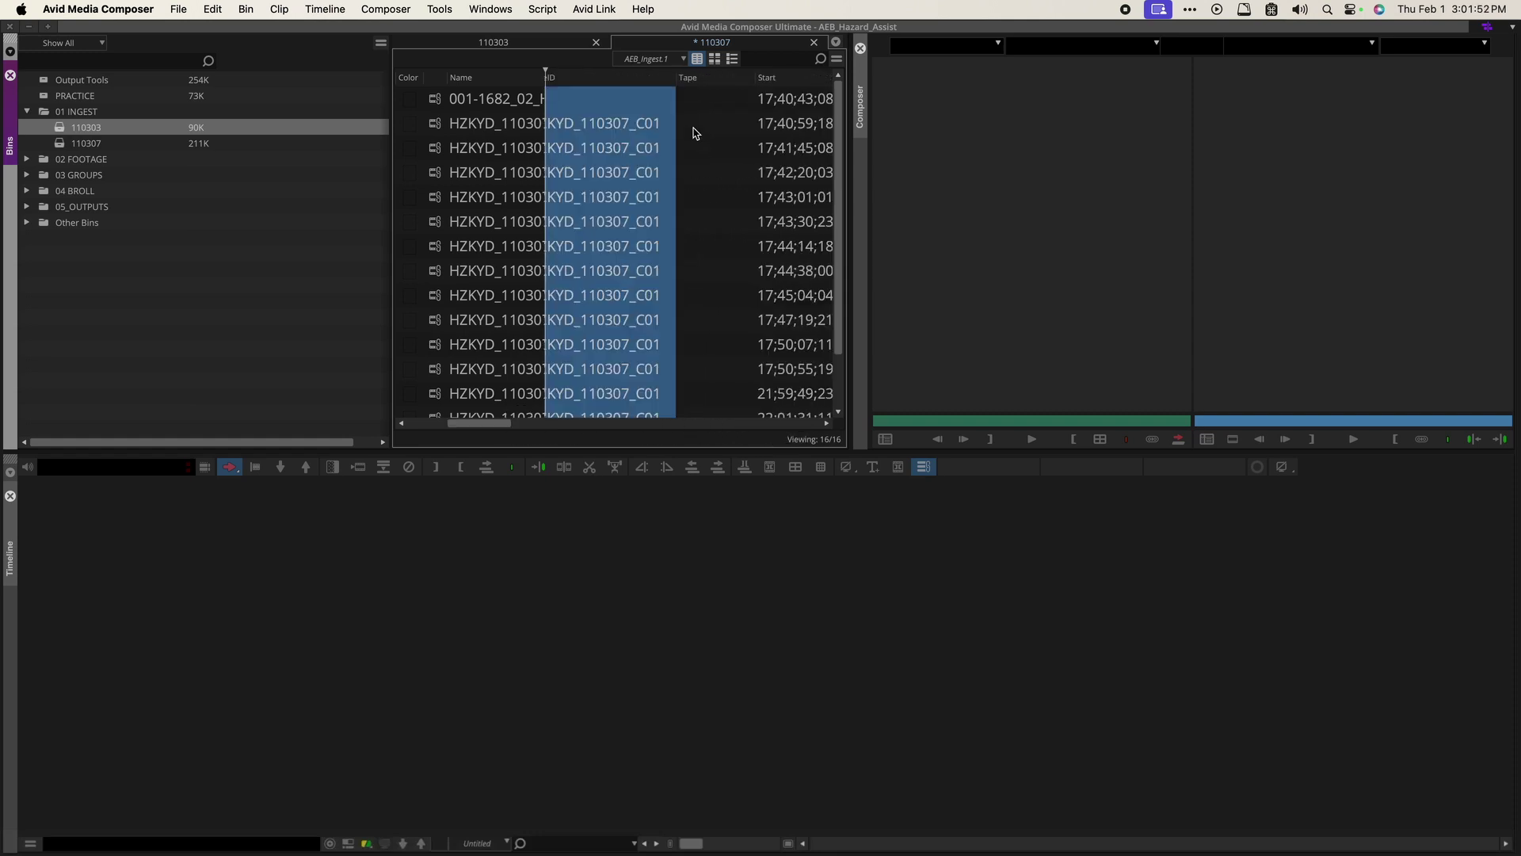
left_click(703, 101)
left_click(703, 100)
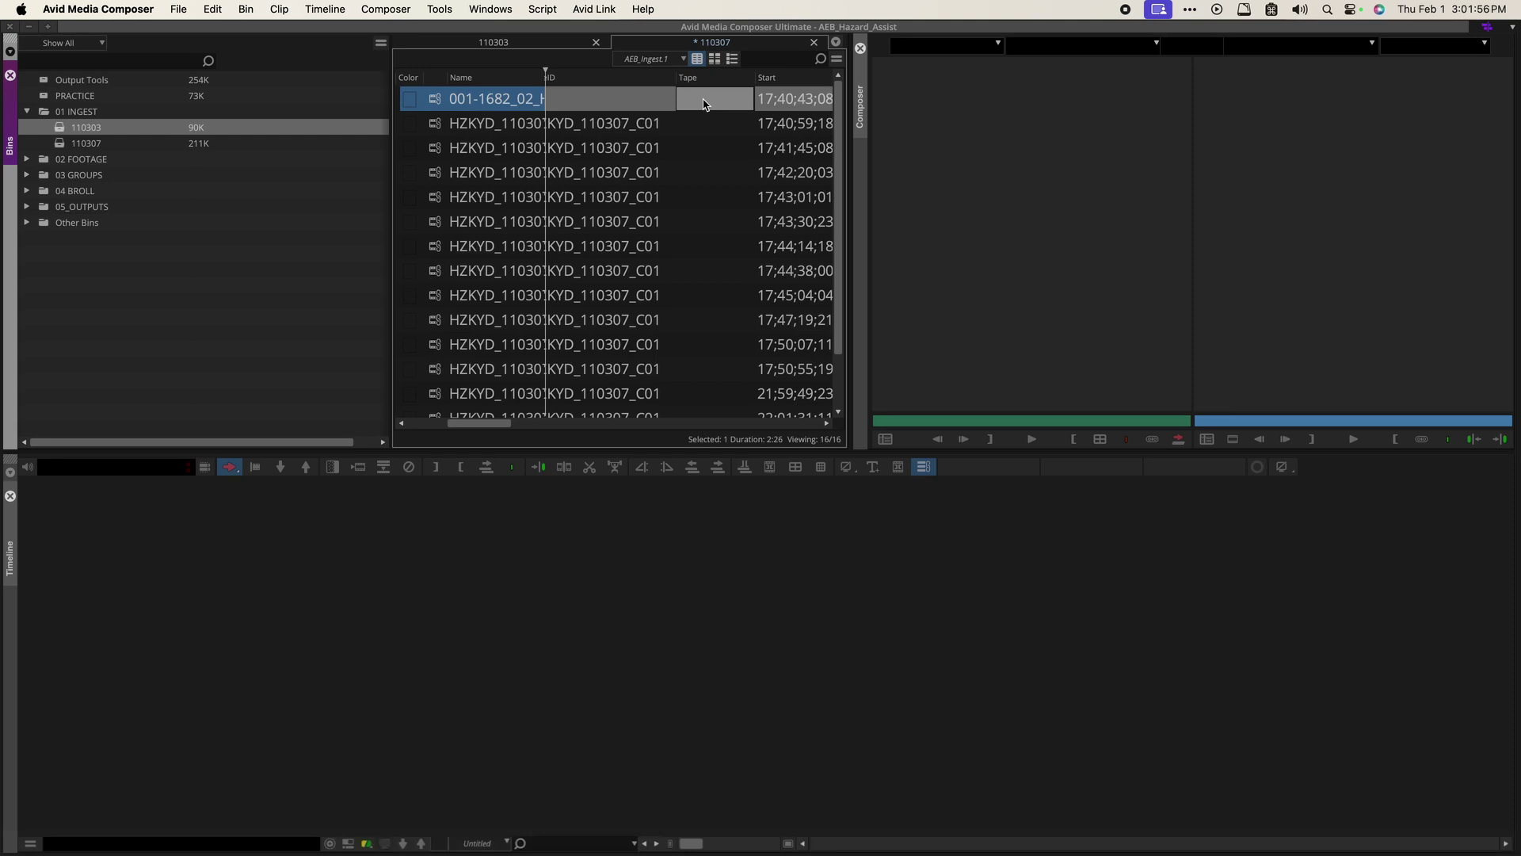
Modify the second clip's source, creating and assigning a new tape named HZKYD_110307_C01, and accept the changes.
left_click(434, 127)
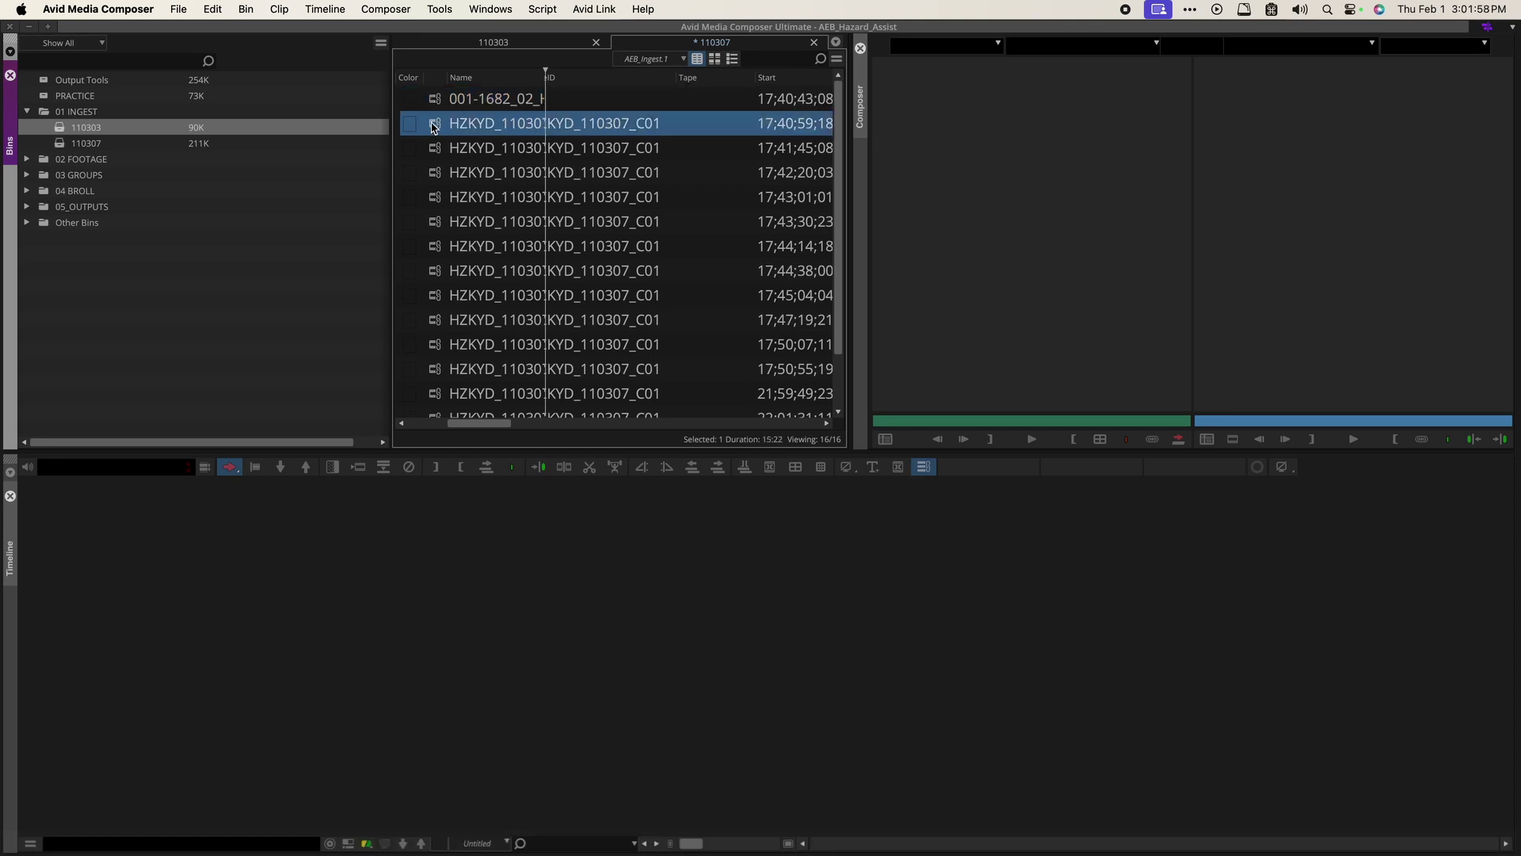
right_click(434, 127)
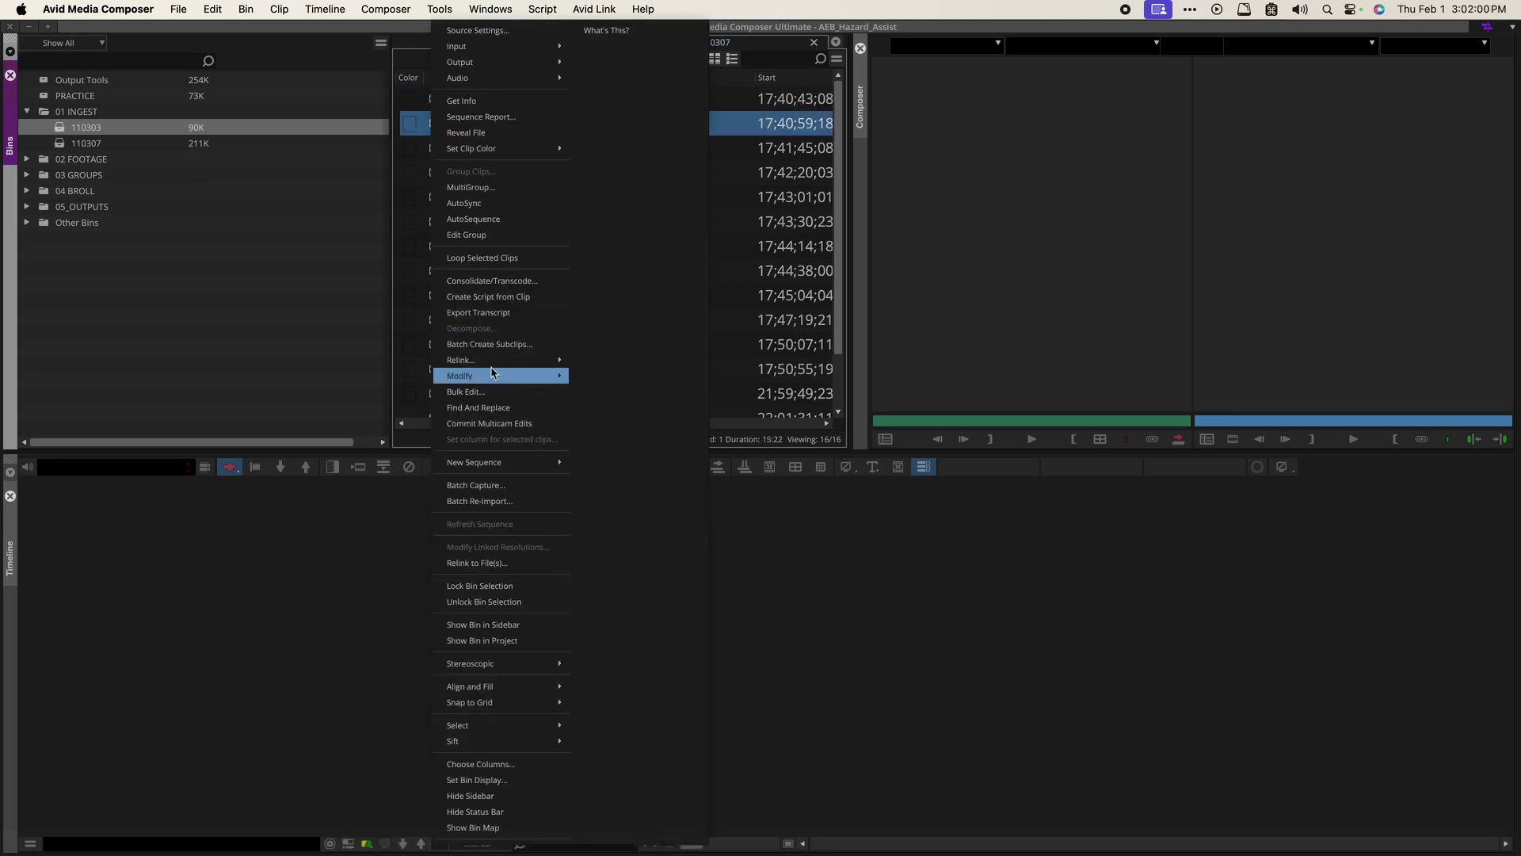
mouse_move(495, 376)
left_click(619, 377)
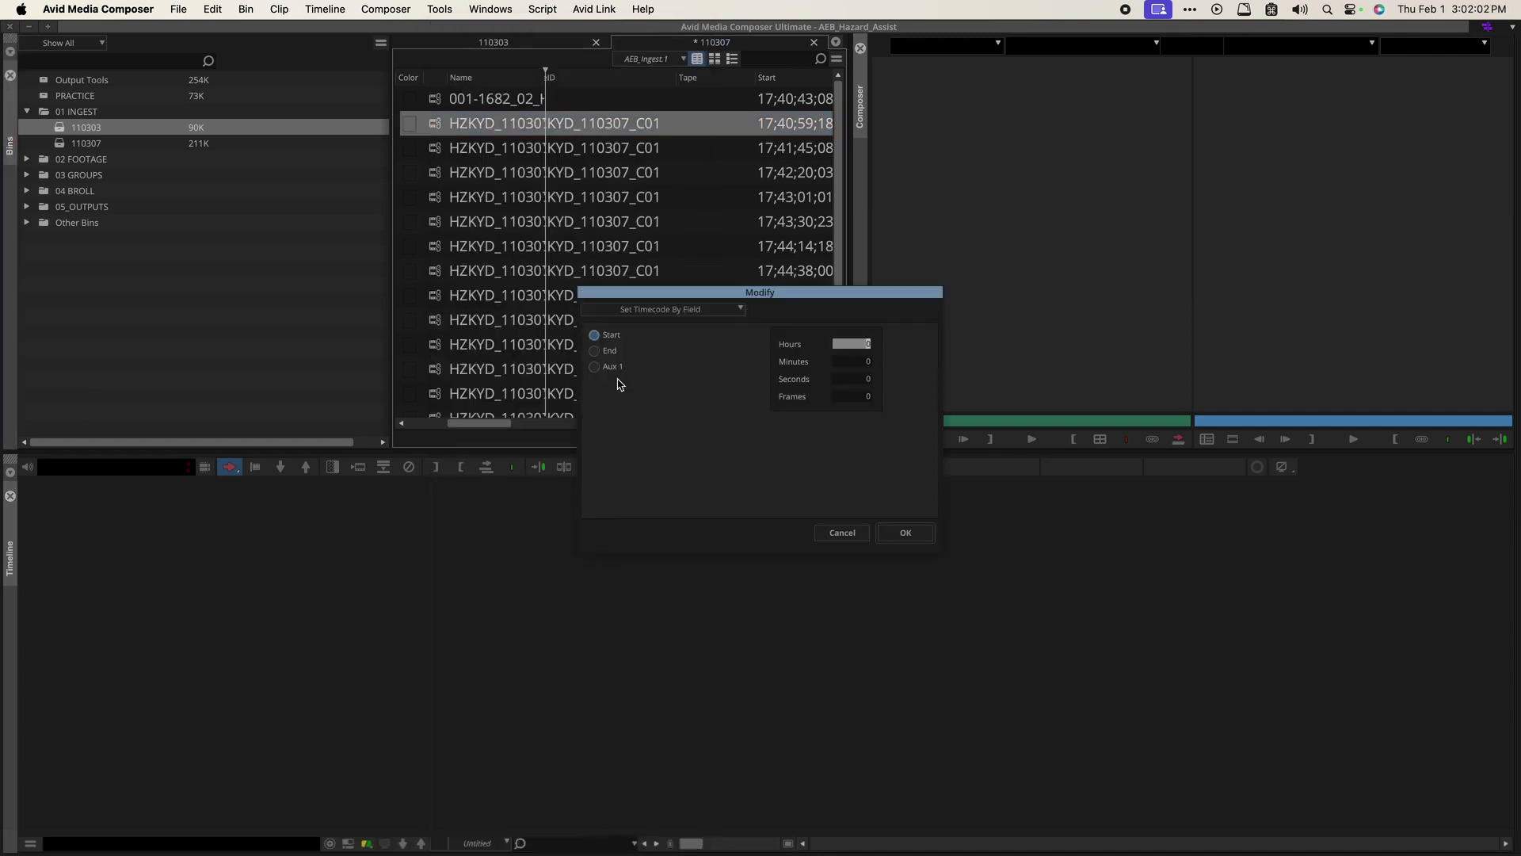
left_click(662, 310)
left_click(611, 462)
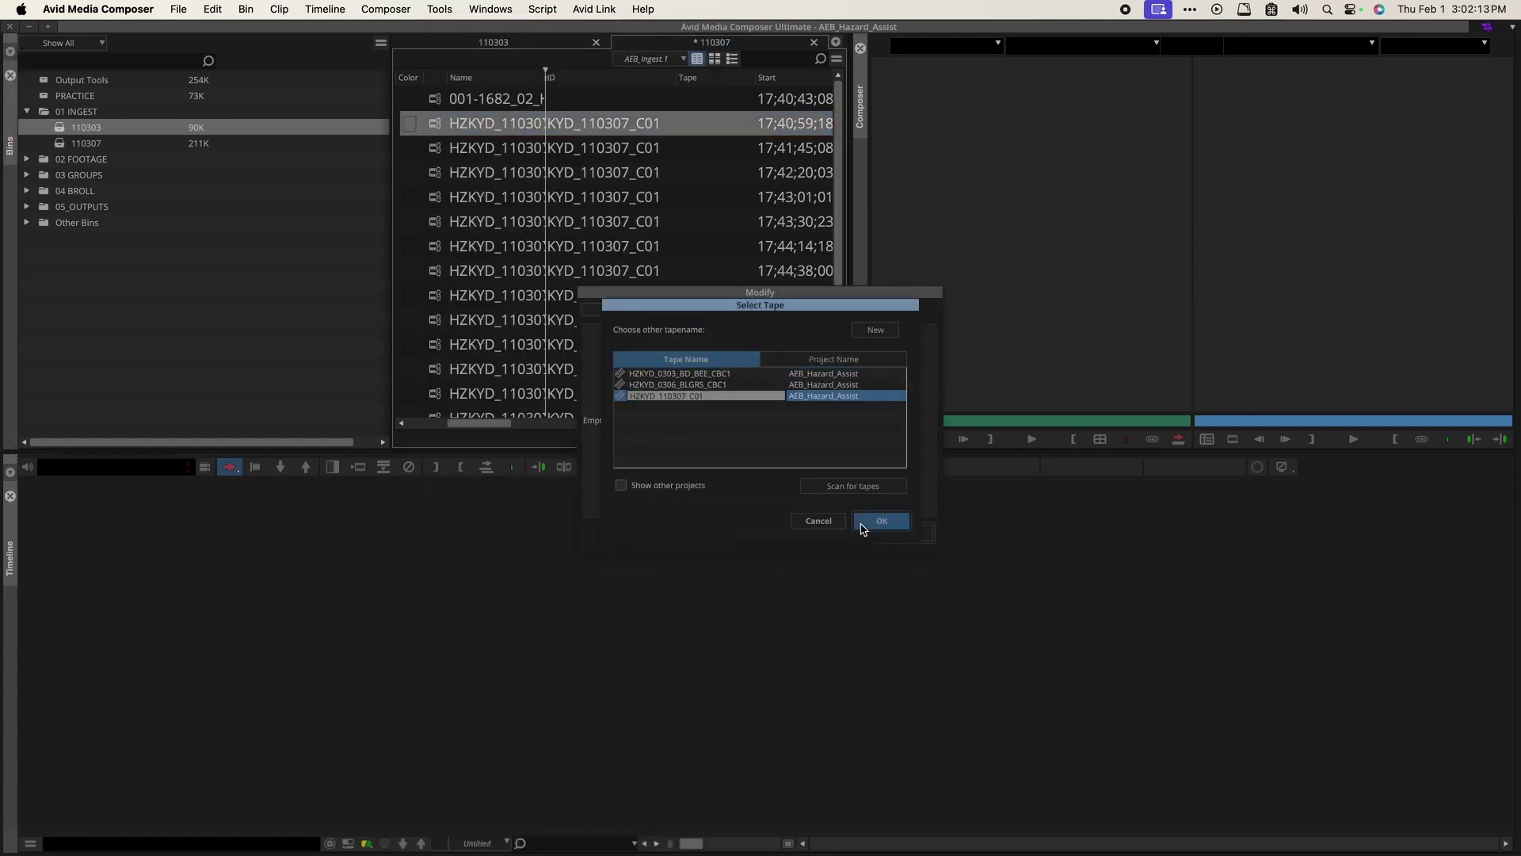
left_click(863, 527)
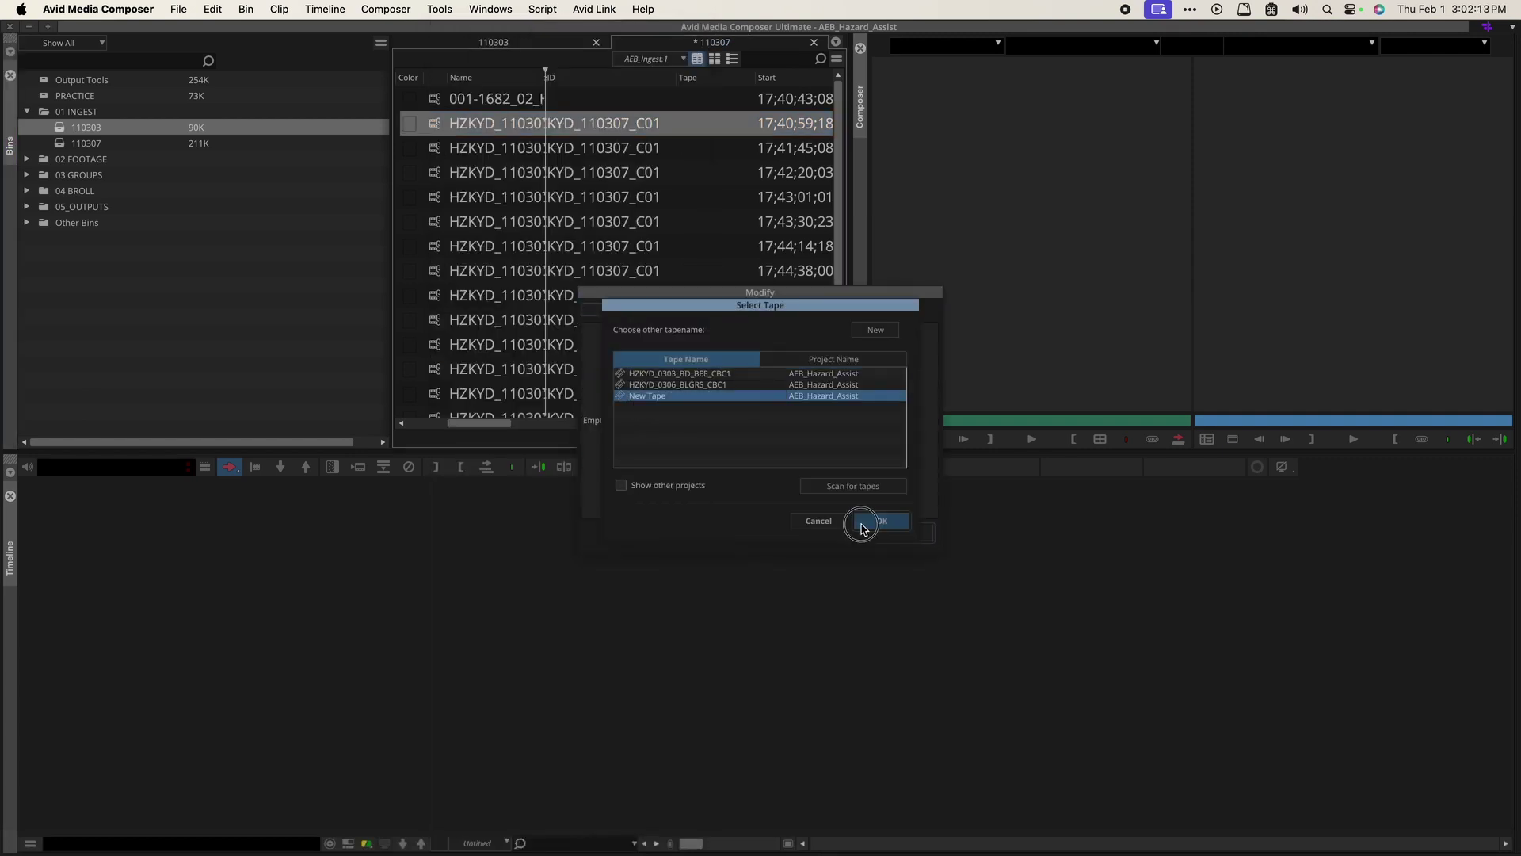
left_click(903, 533)
left_click(727, 447)
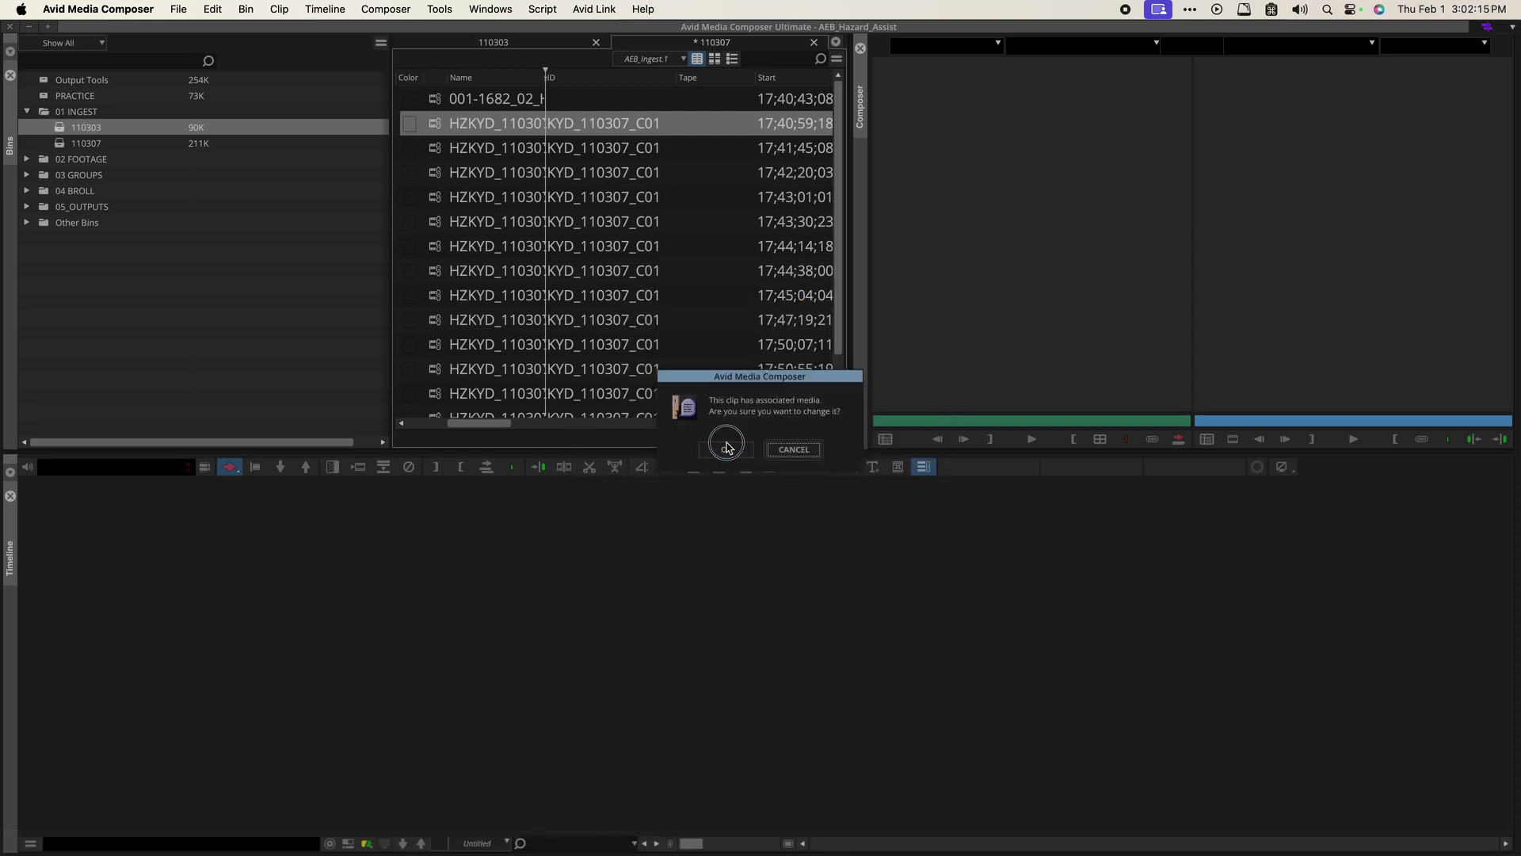
left_click(722, 473)
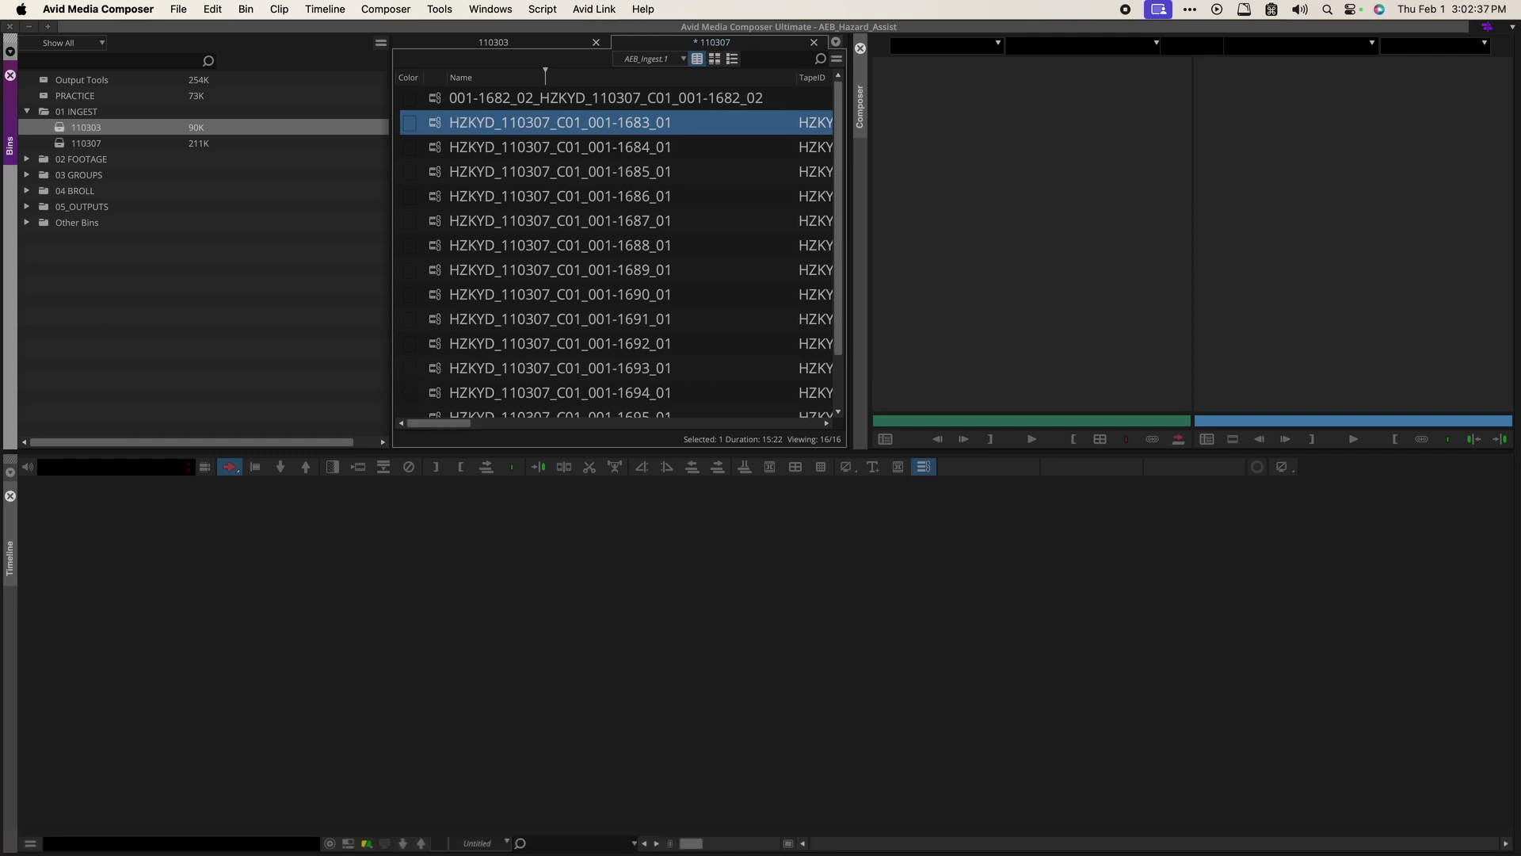
Load the first 110307 clip into the source monitor and scrub through it.
double_click(441, 99)
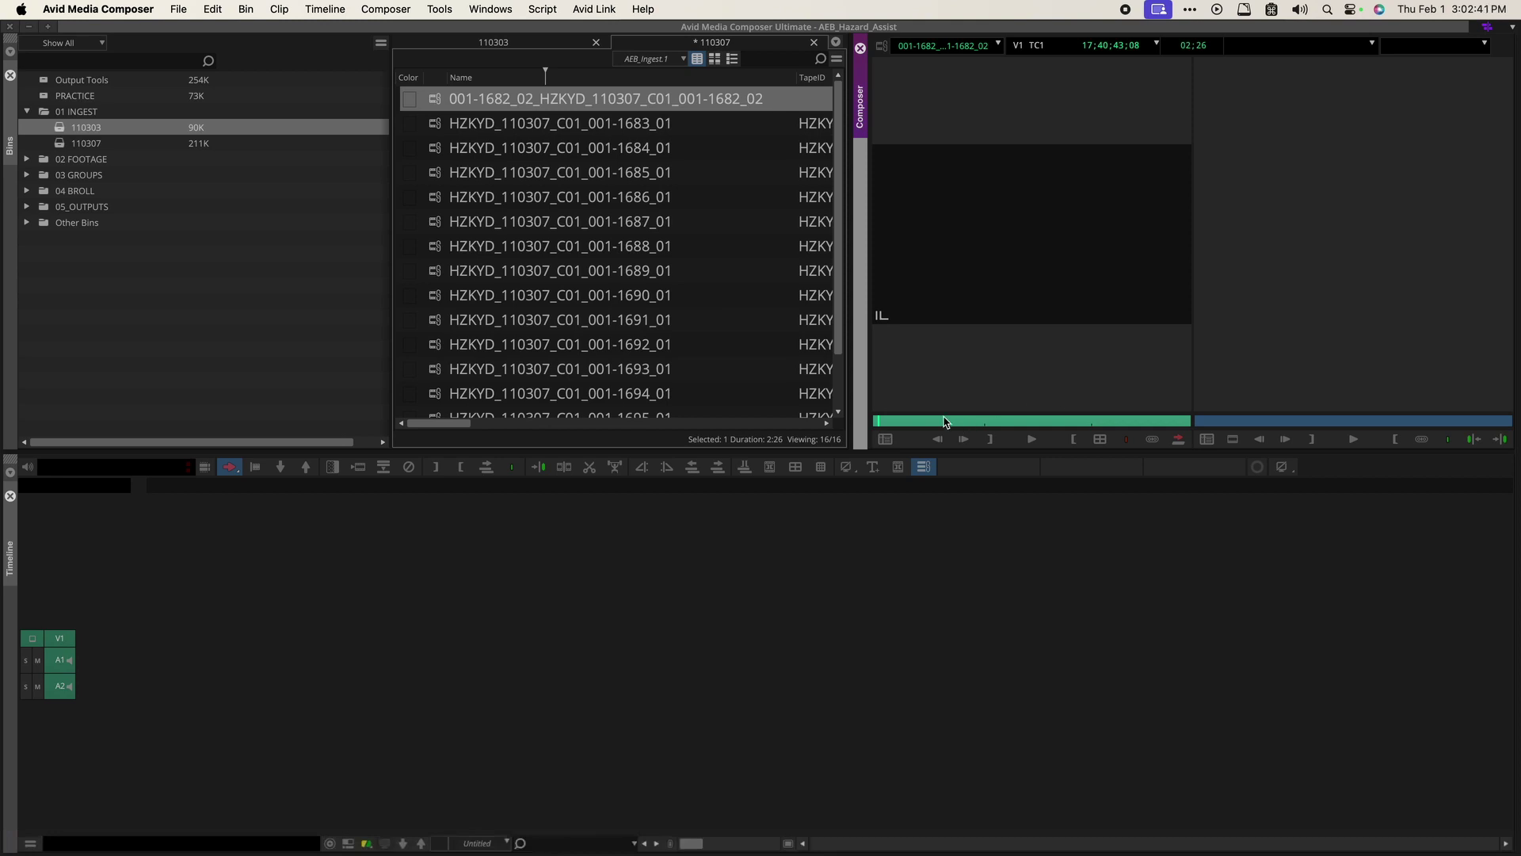
left_click_drag(944, 420, 868, 386)
Select all clips in the 110307 bin and open the Consolidate/Transcode settings for them.
left_click(442, 124)
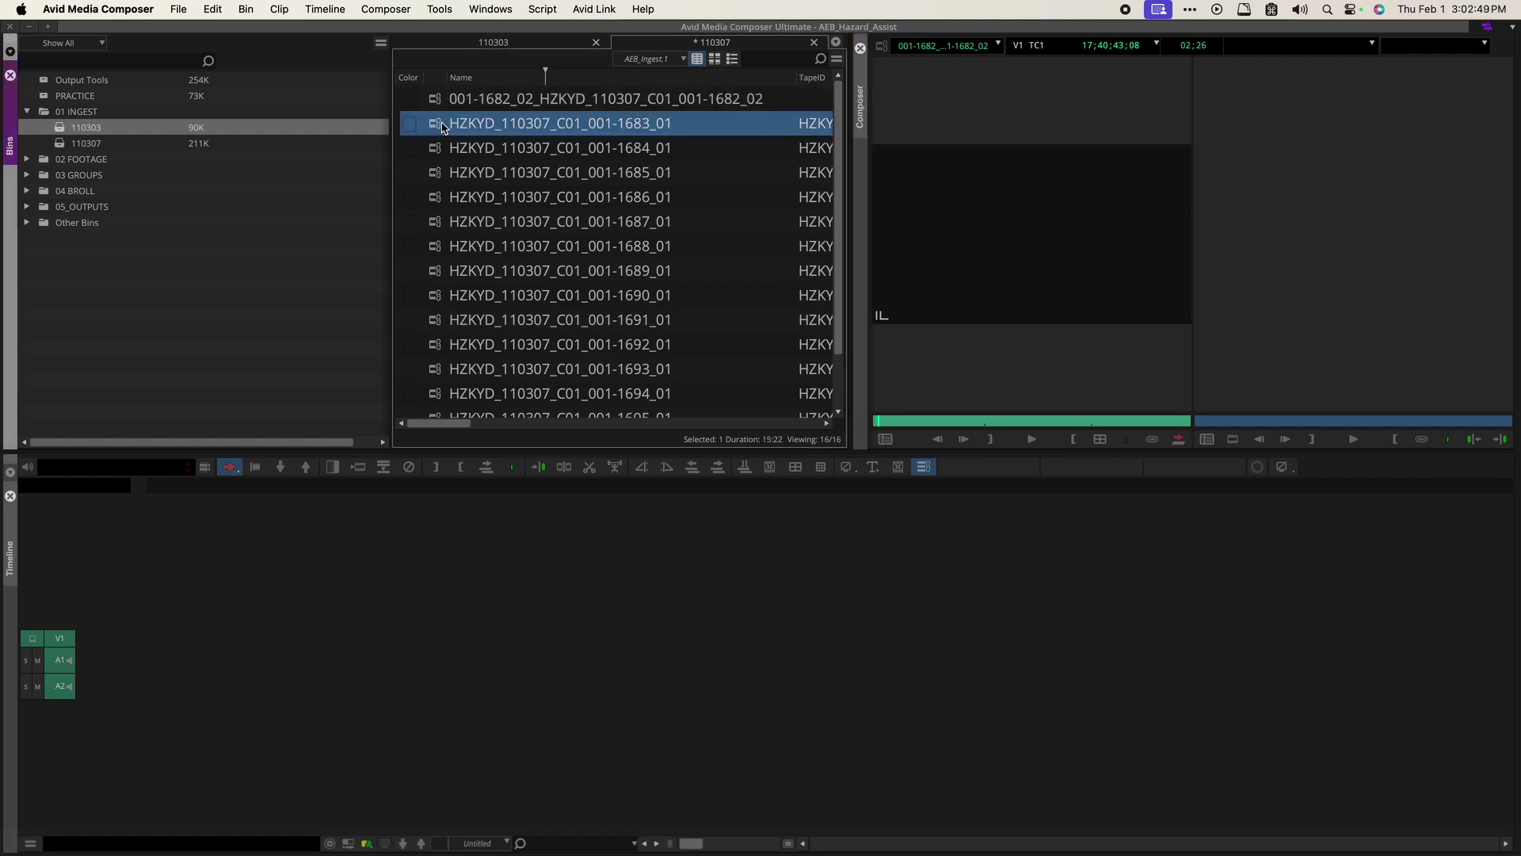
key("super+a")
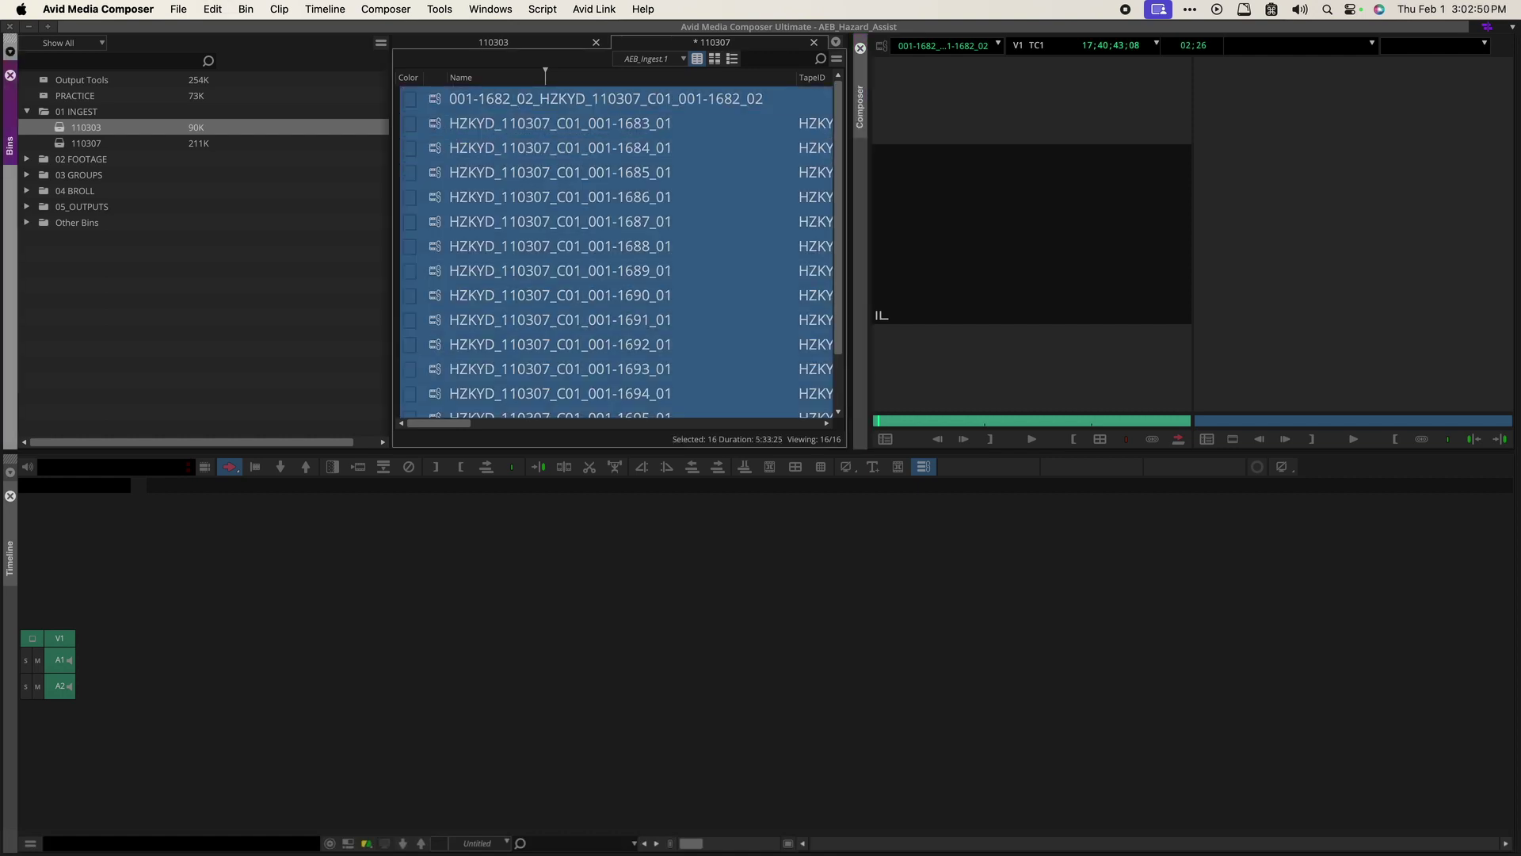
right_click(432, 125)
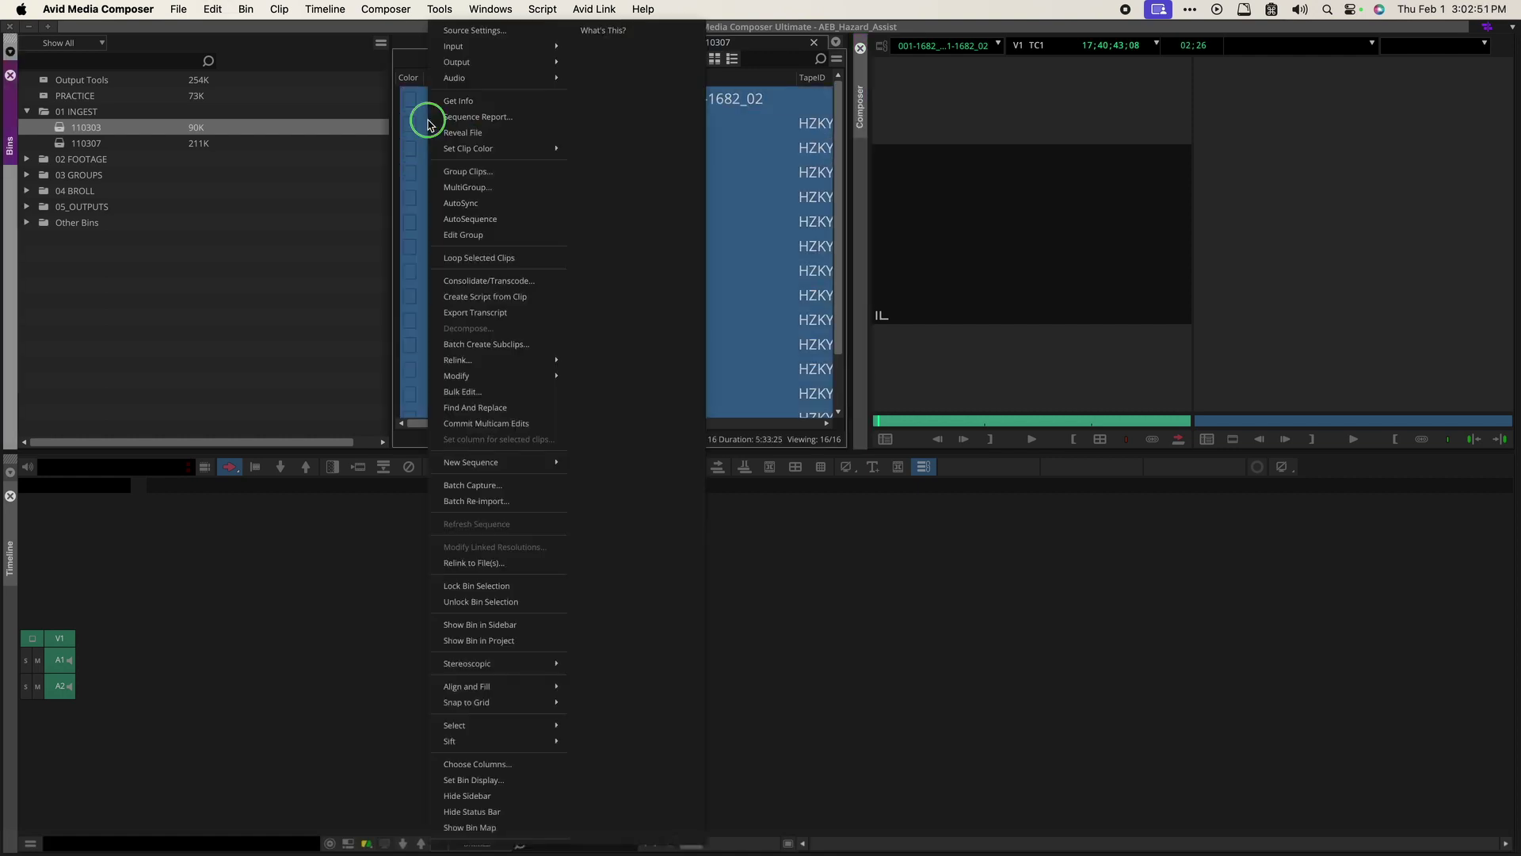
left_click(510, 282)
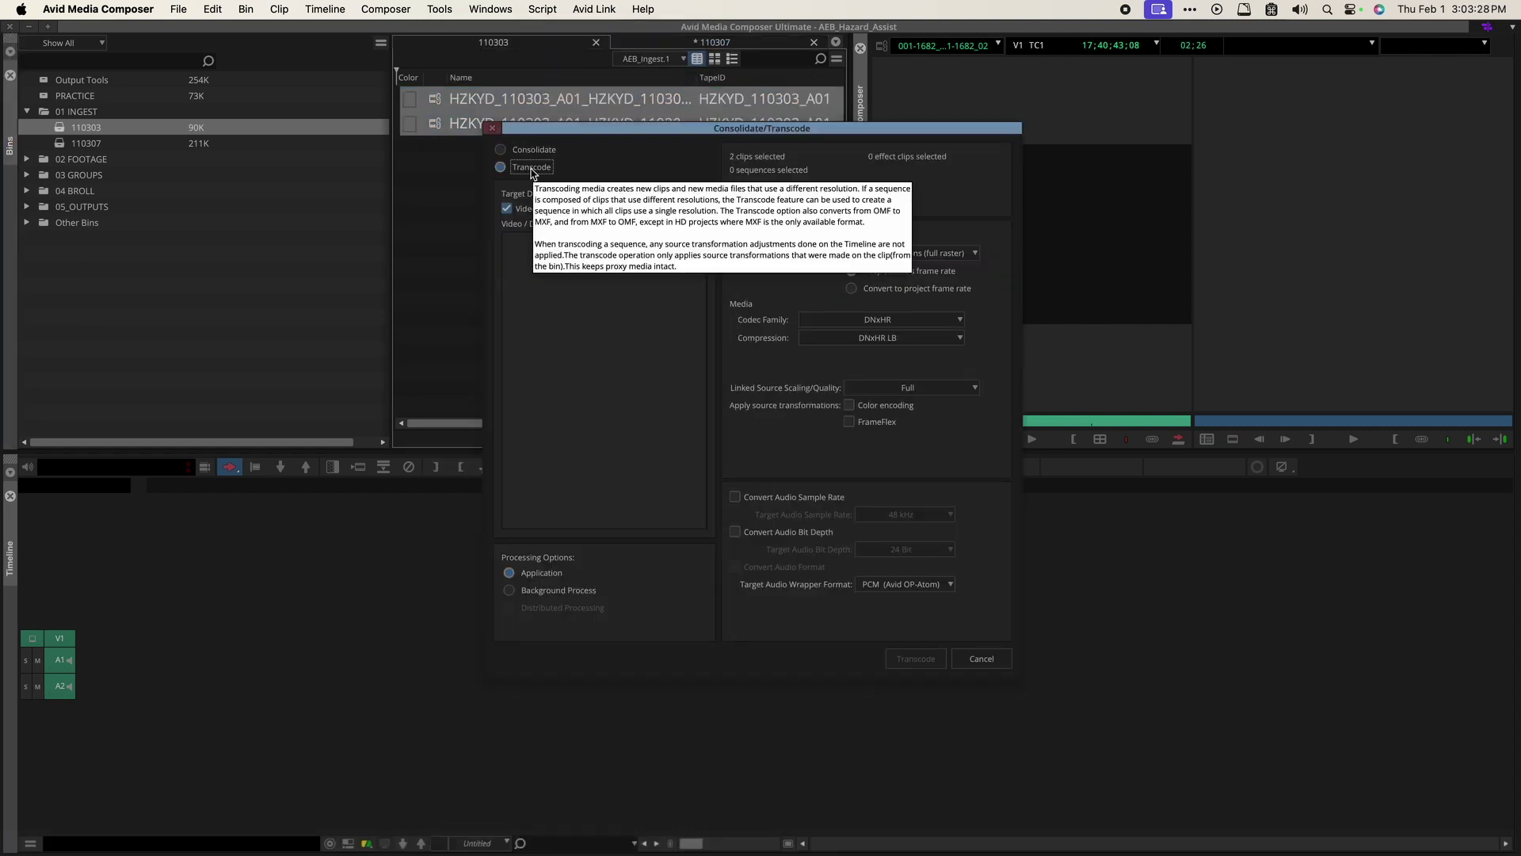
Transcode the two linked 110303 clips to H.264 800Kbps Proxy on Macintosh HD, converting them to the project frame rate.
left_click(869, 290)
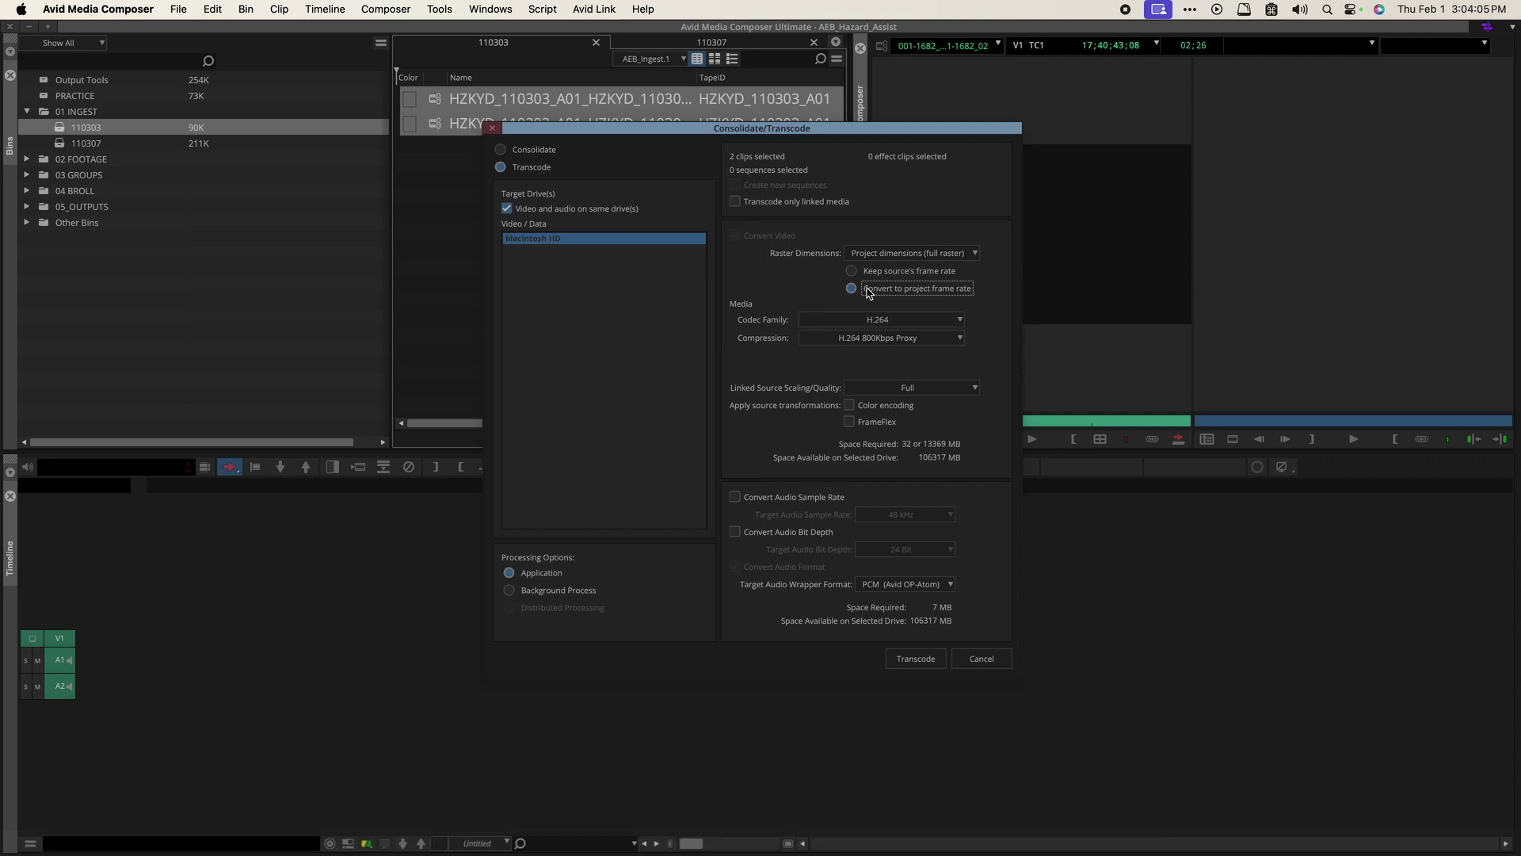
left_click(873, 333)
left_click(803, 313)
left_click(903, 659)
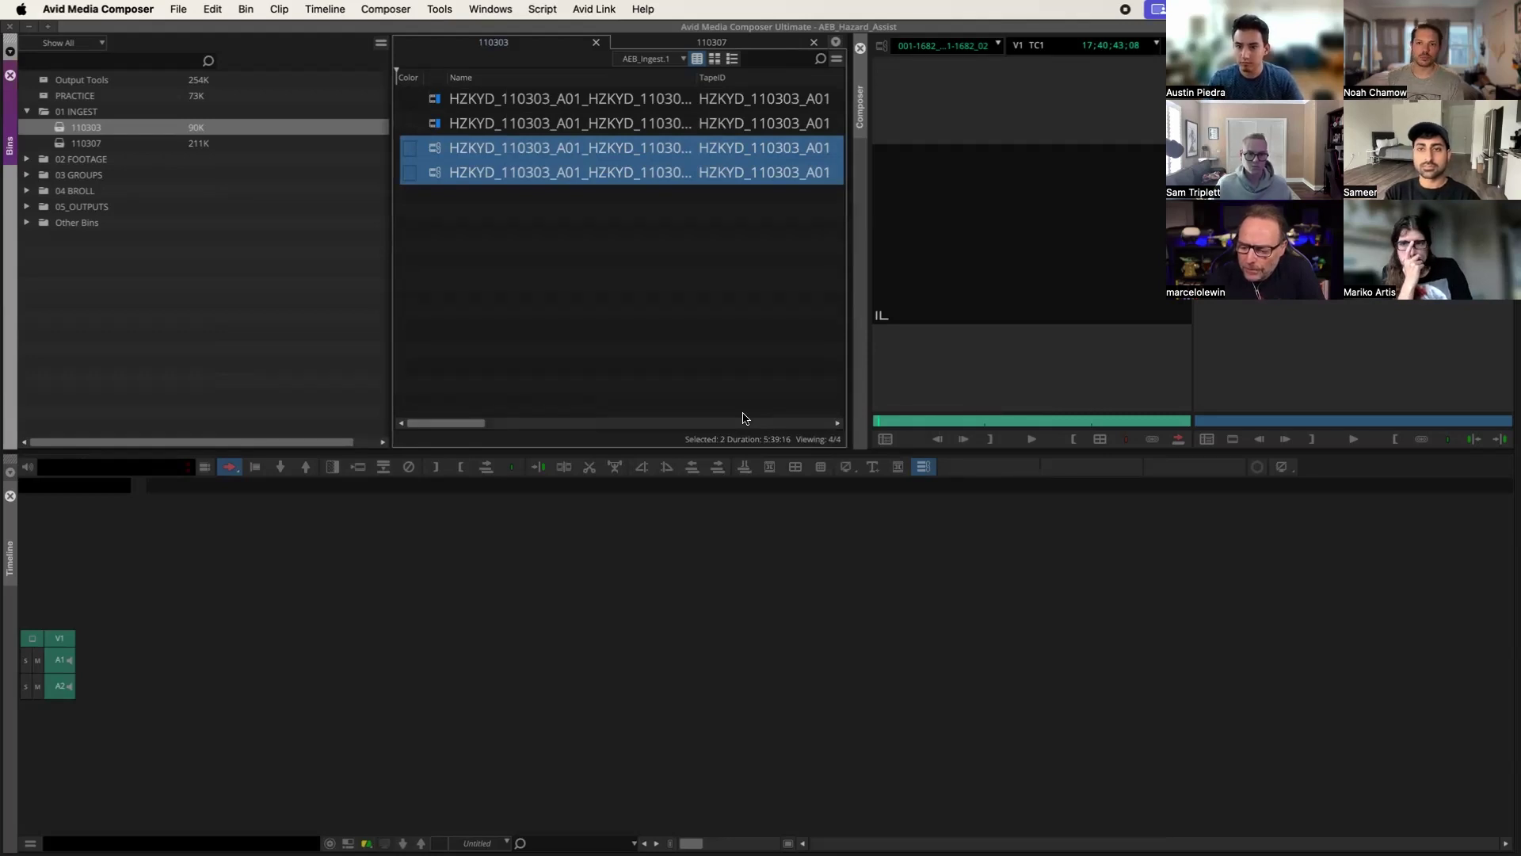
Review the Consolidate/Transcode settings for the two linked 110303 clips and close them without transcoding.
right_click(435, 148)
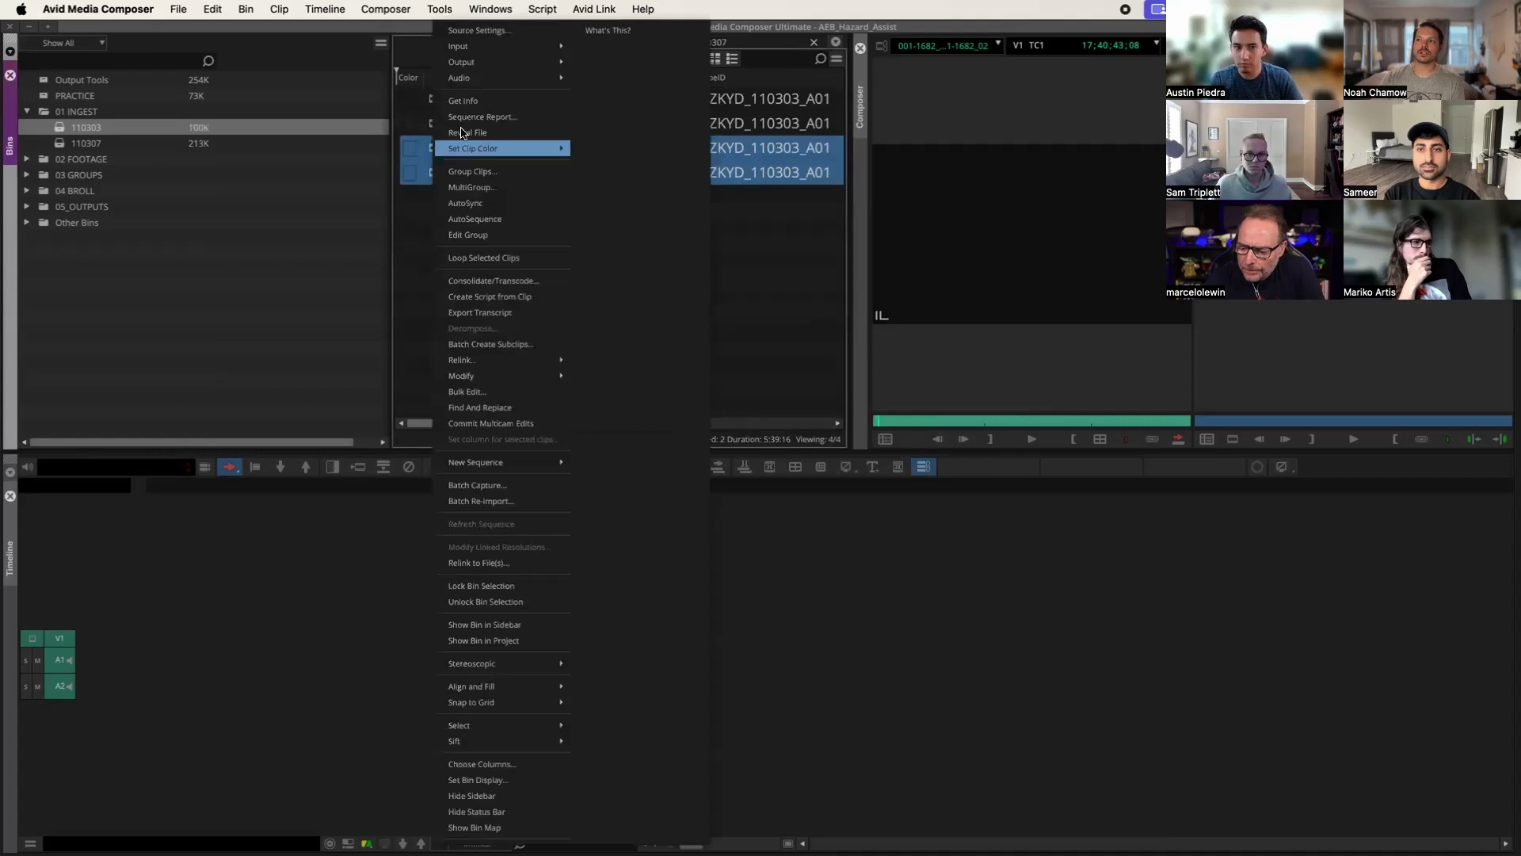
left_click(505, 282)
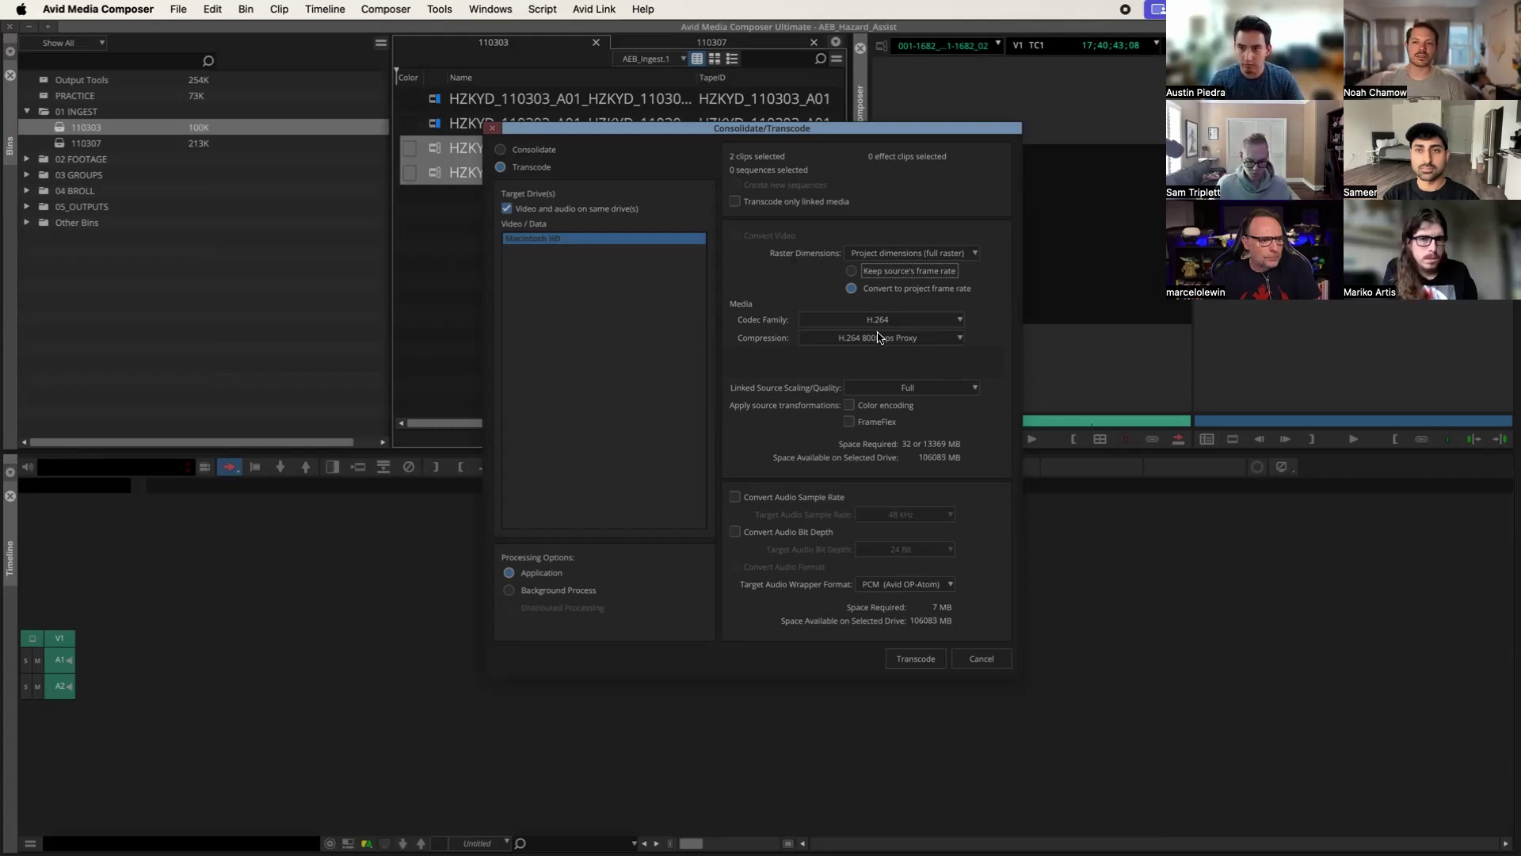
left_click(983, 659)
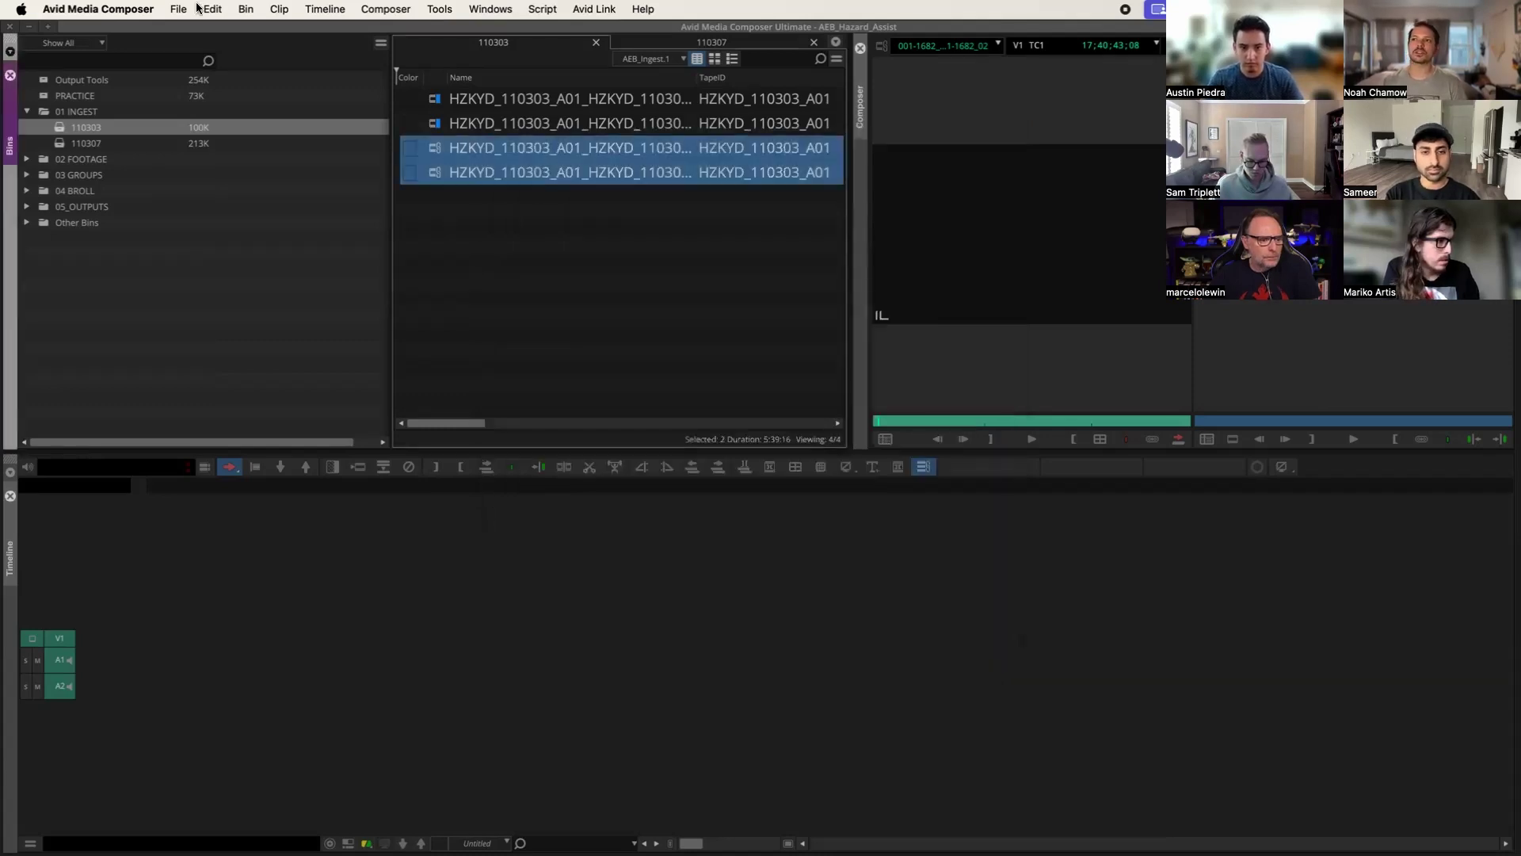
Set the project format preset to 30i NTSC and move the settings window clear of the bin's clips.
left_click(179, 9)
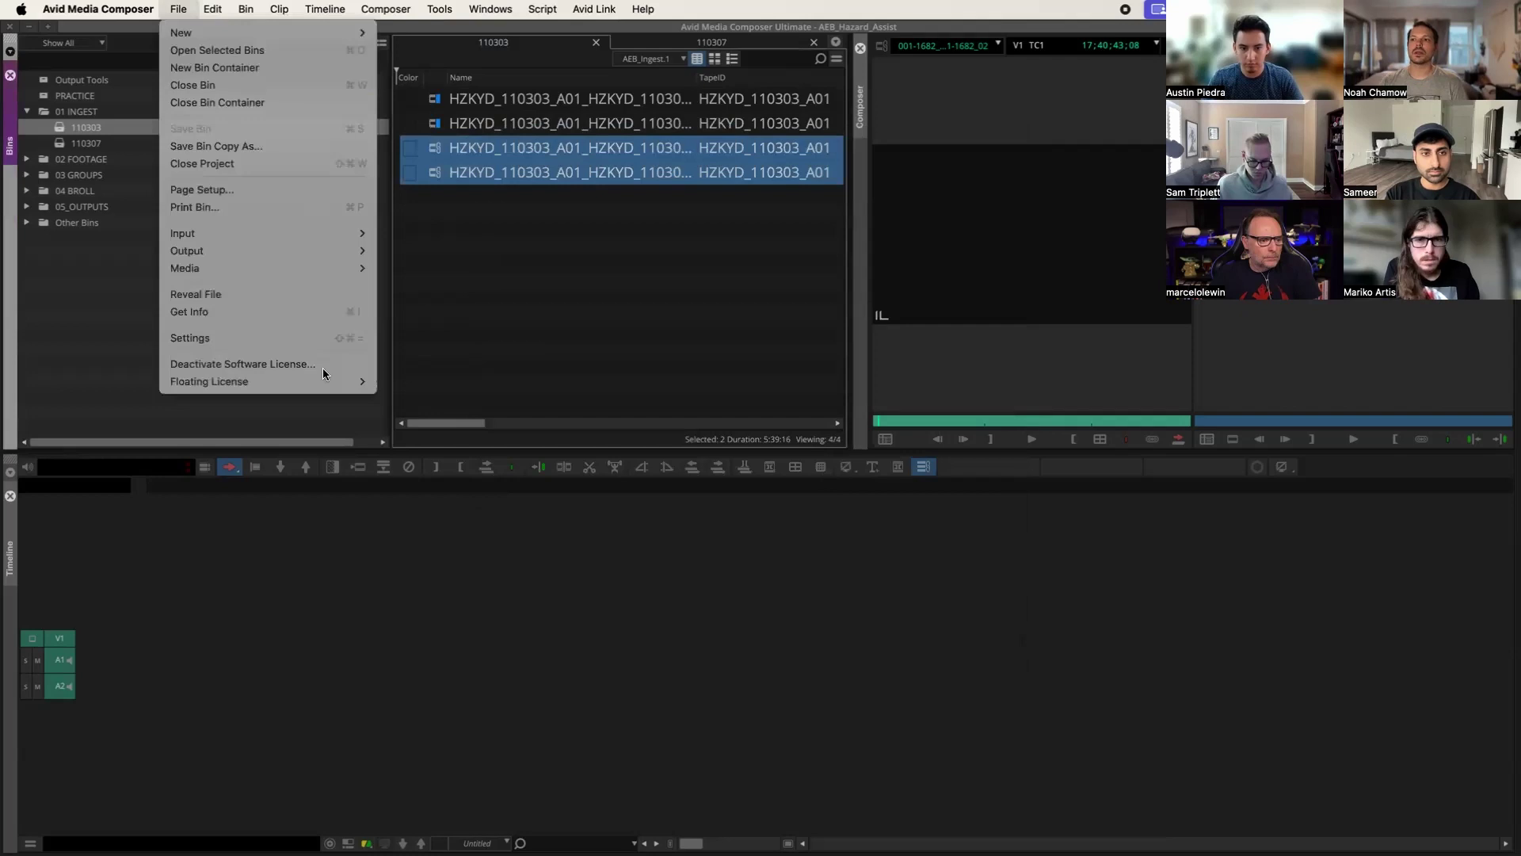
left_click(262, 338)
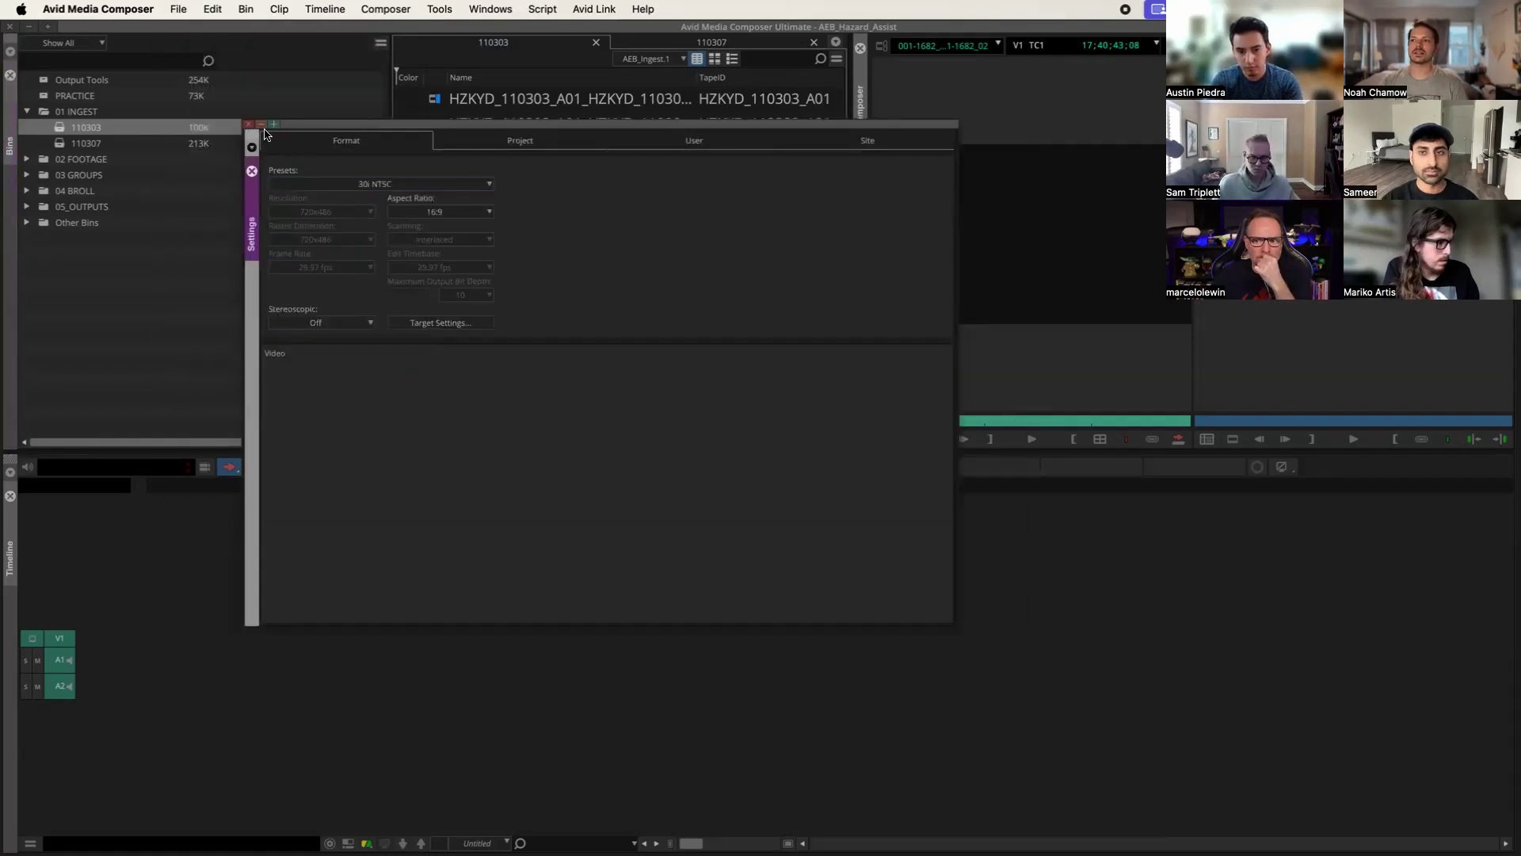
left_click(437, 102)
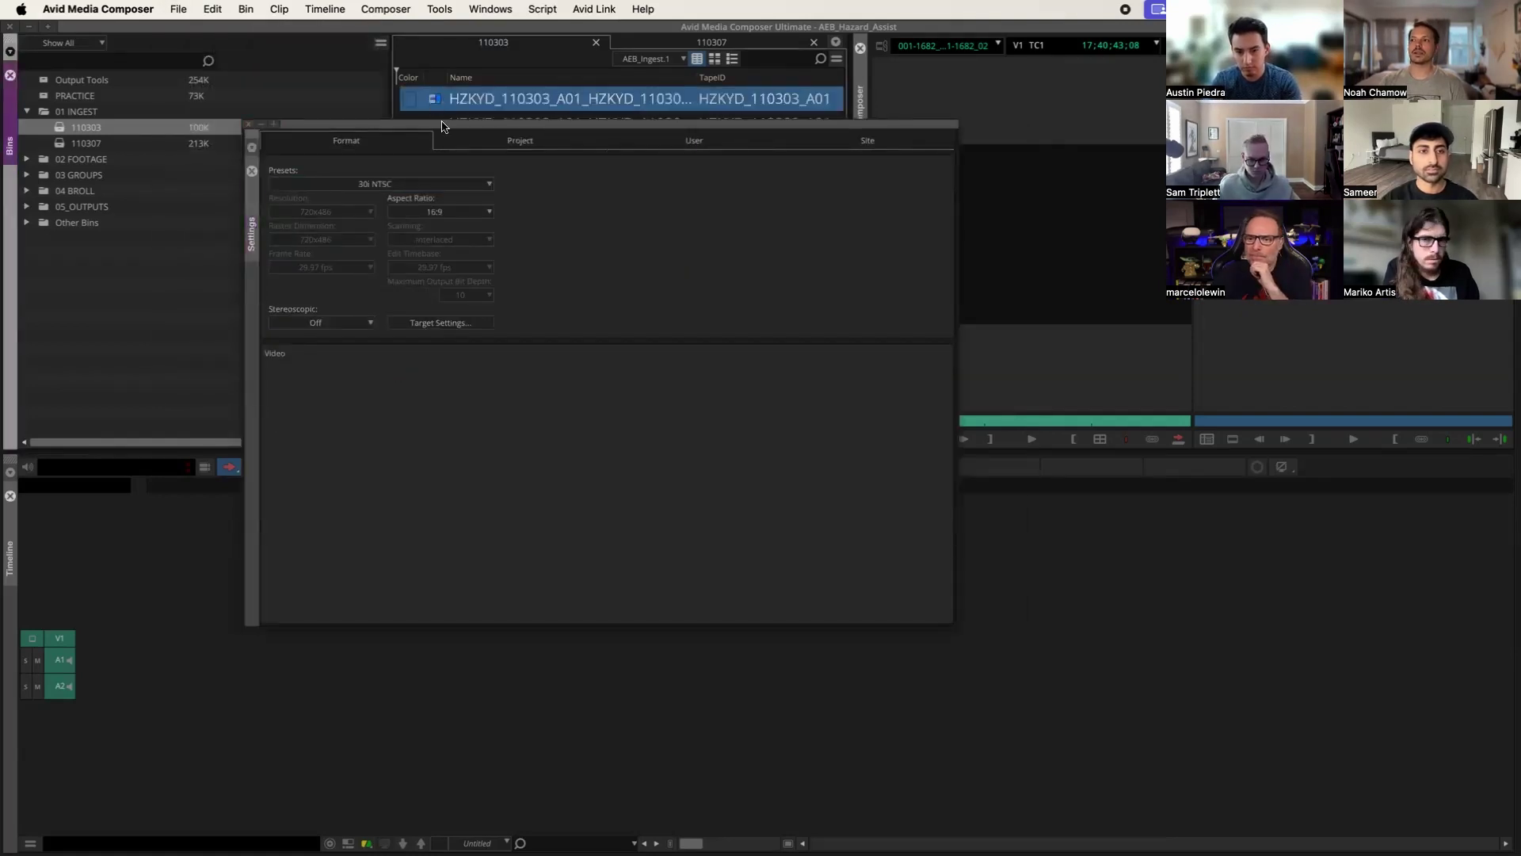
left_click_drag(442, 127, 426, 228)
Choose the JFIF codec family for the third 110303 clip's transcode, inspect its compression options, and cancel.
left_click(431, 149)
right_click(433, 148)
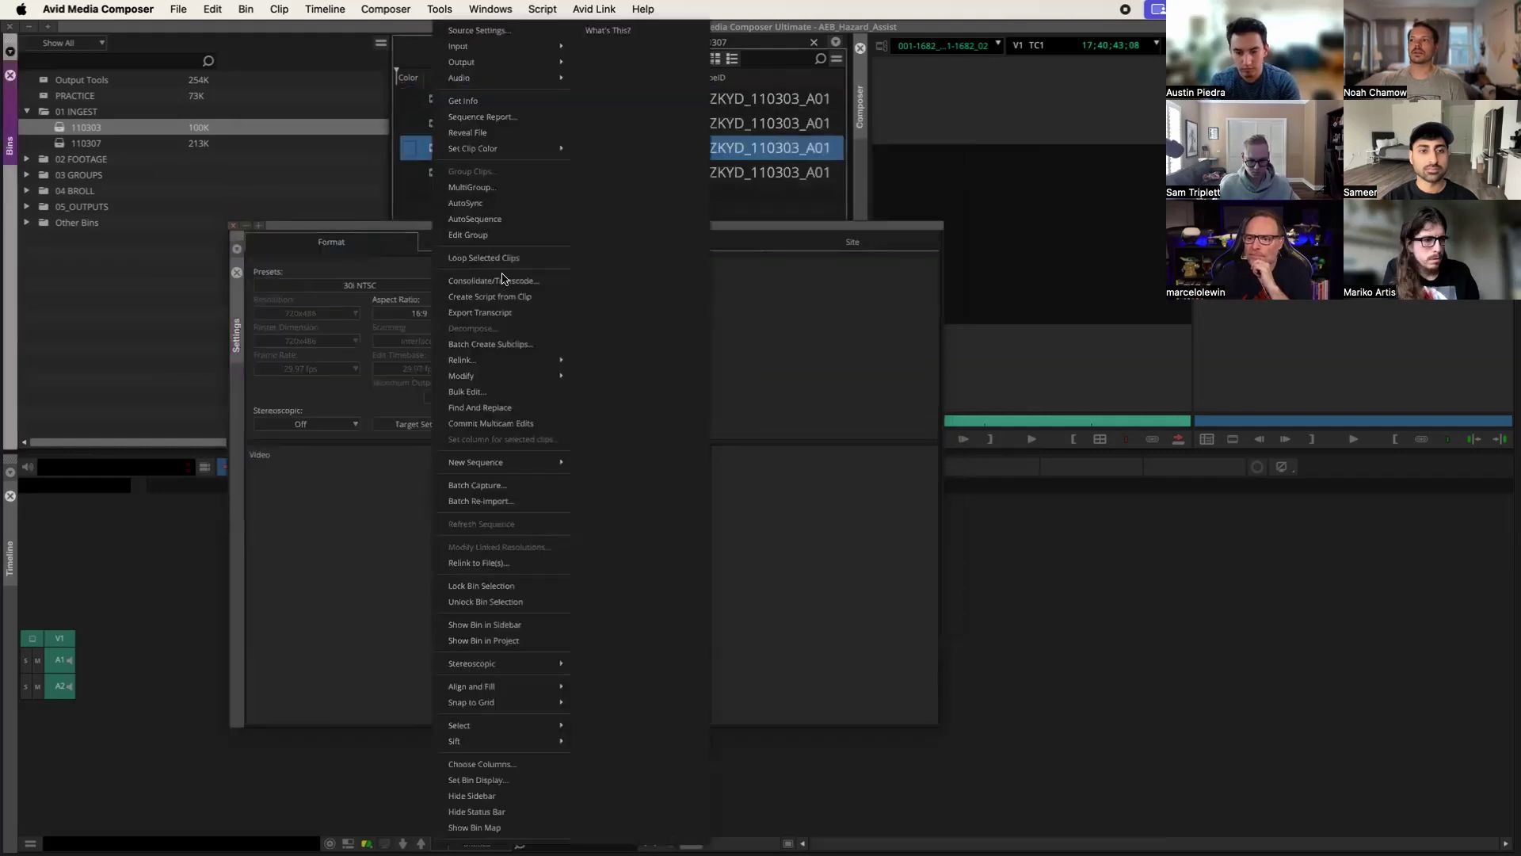
left_click(501, 281)
left_click(856, 320)
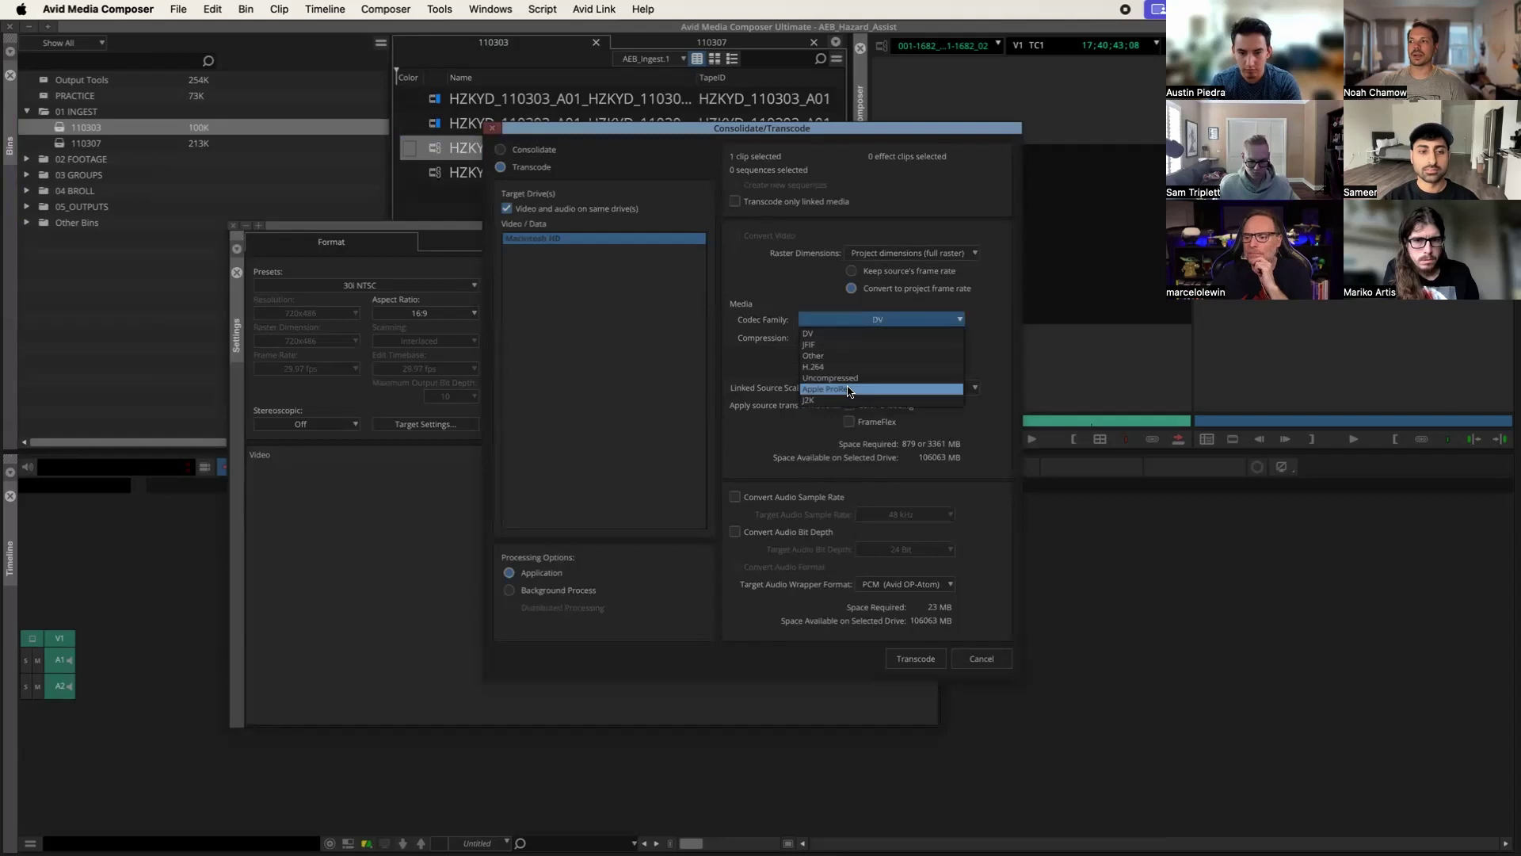
left_click(835, 346)
left_click(831, 338)
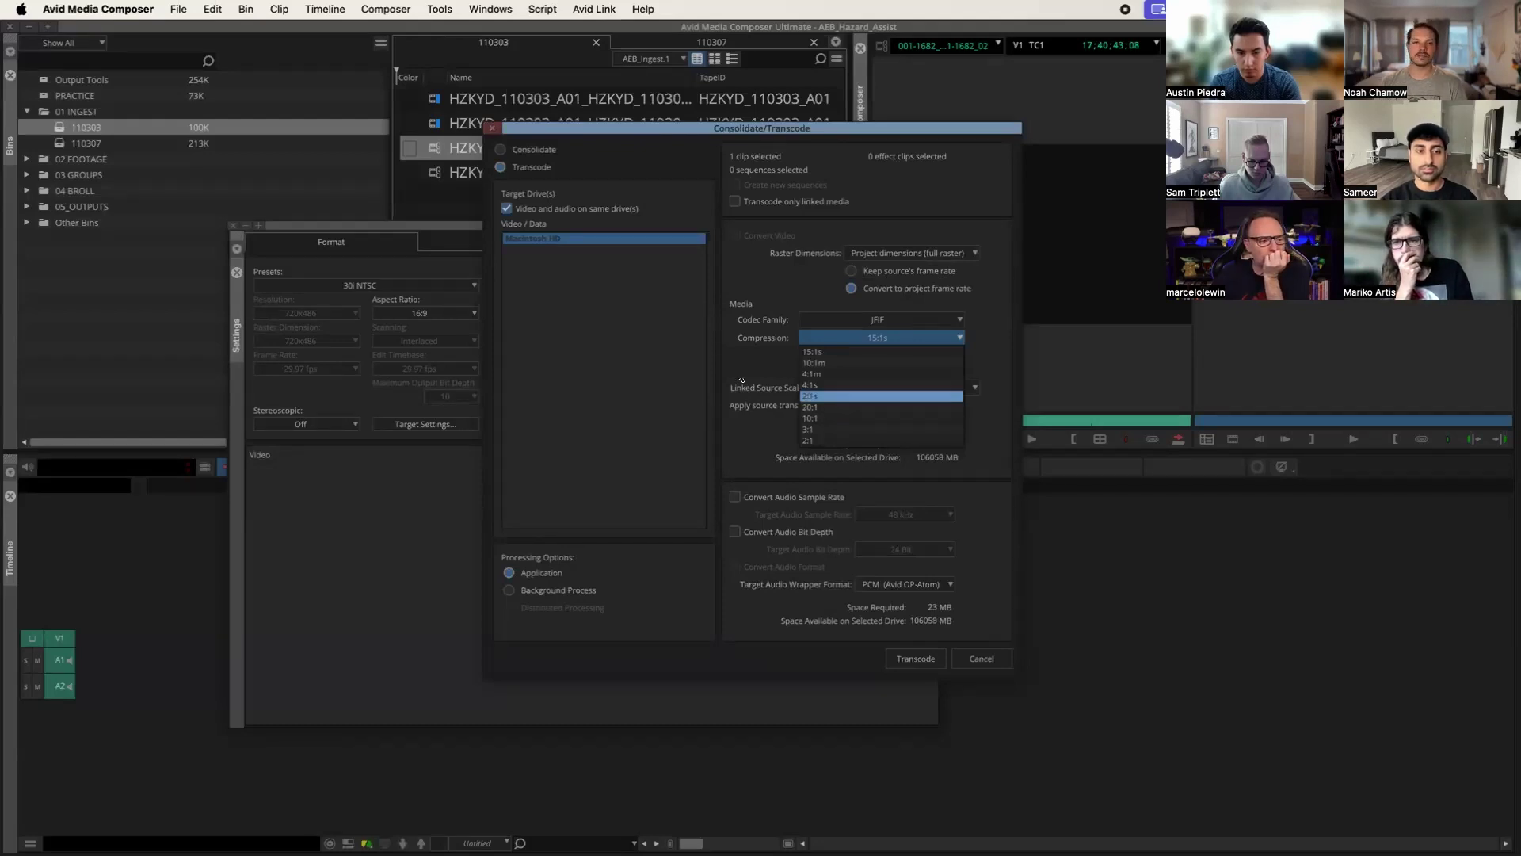
left_click(740, 380)
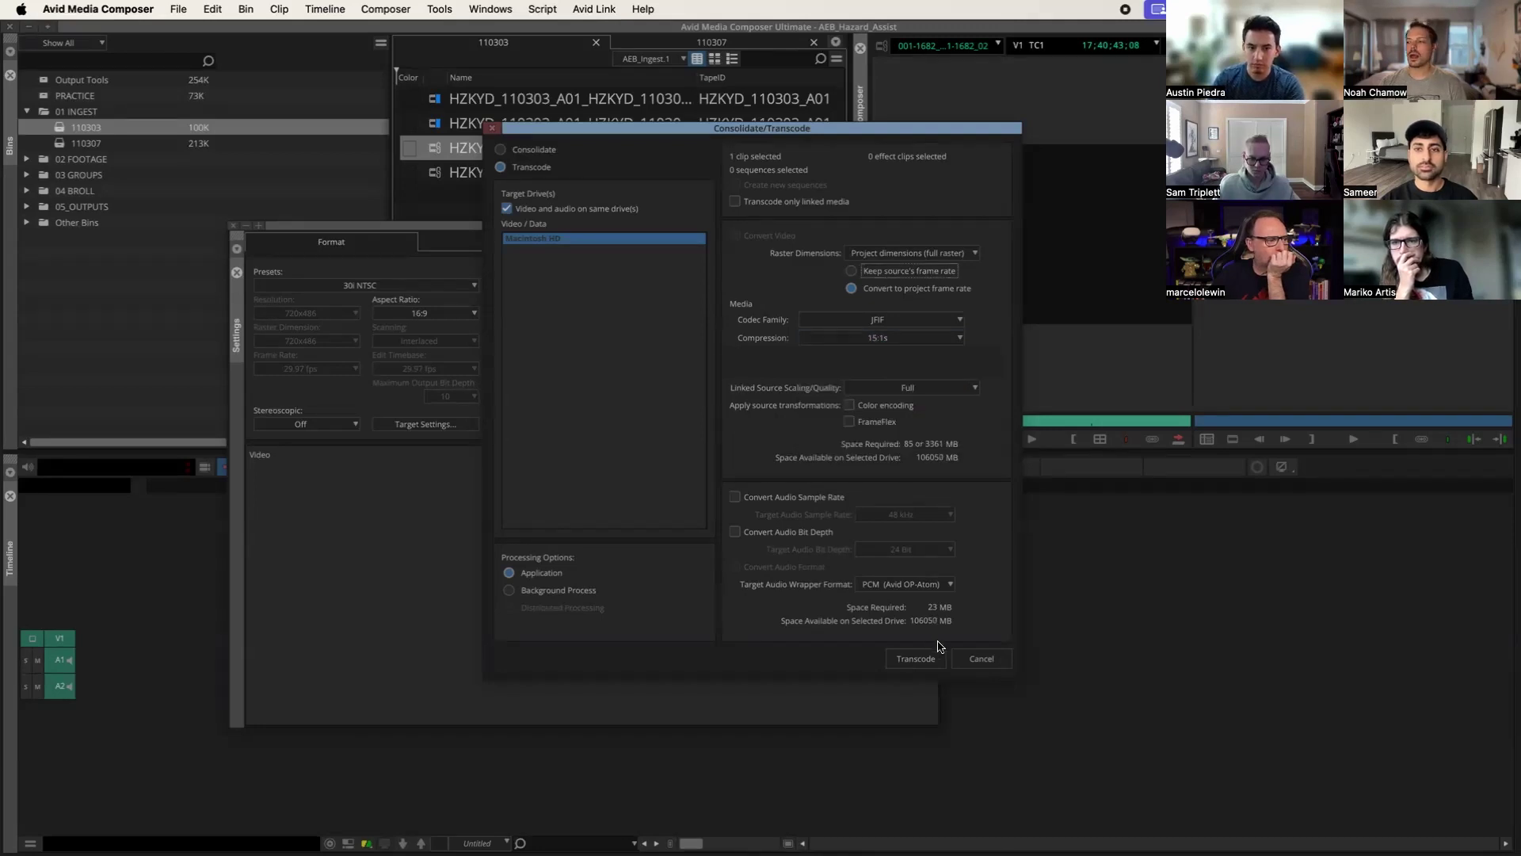
left_click(982, 659)
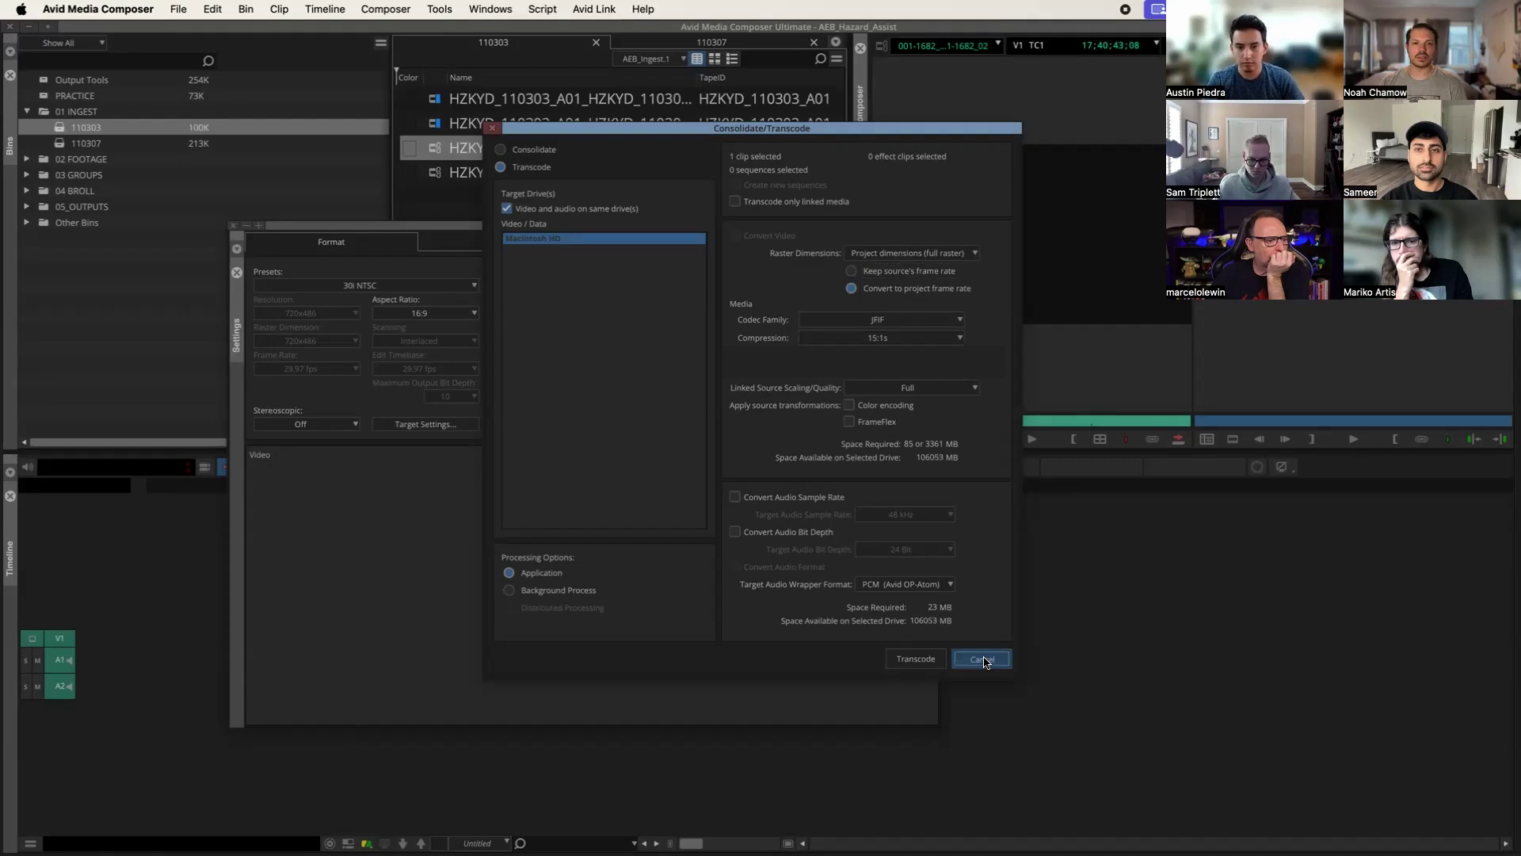
Return the project format preset to 1080p/29.97 and close the settings.
left_click(233, 227)
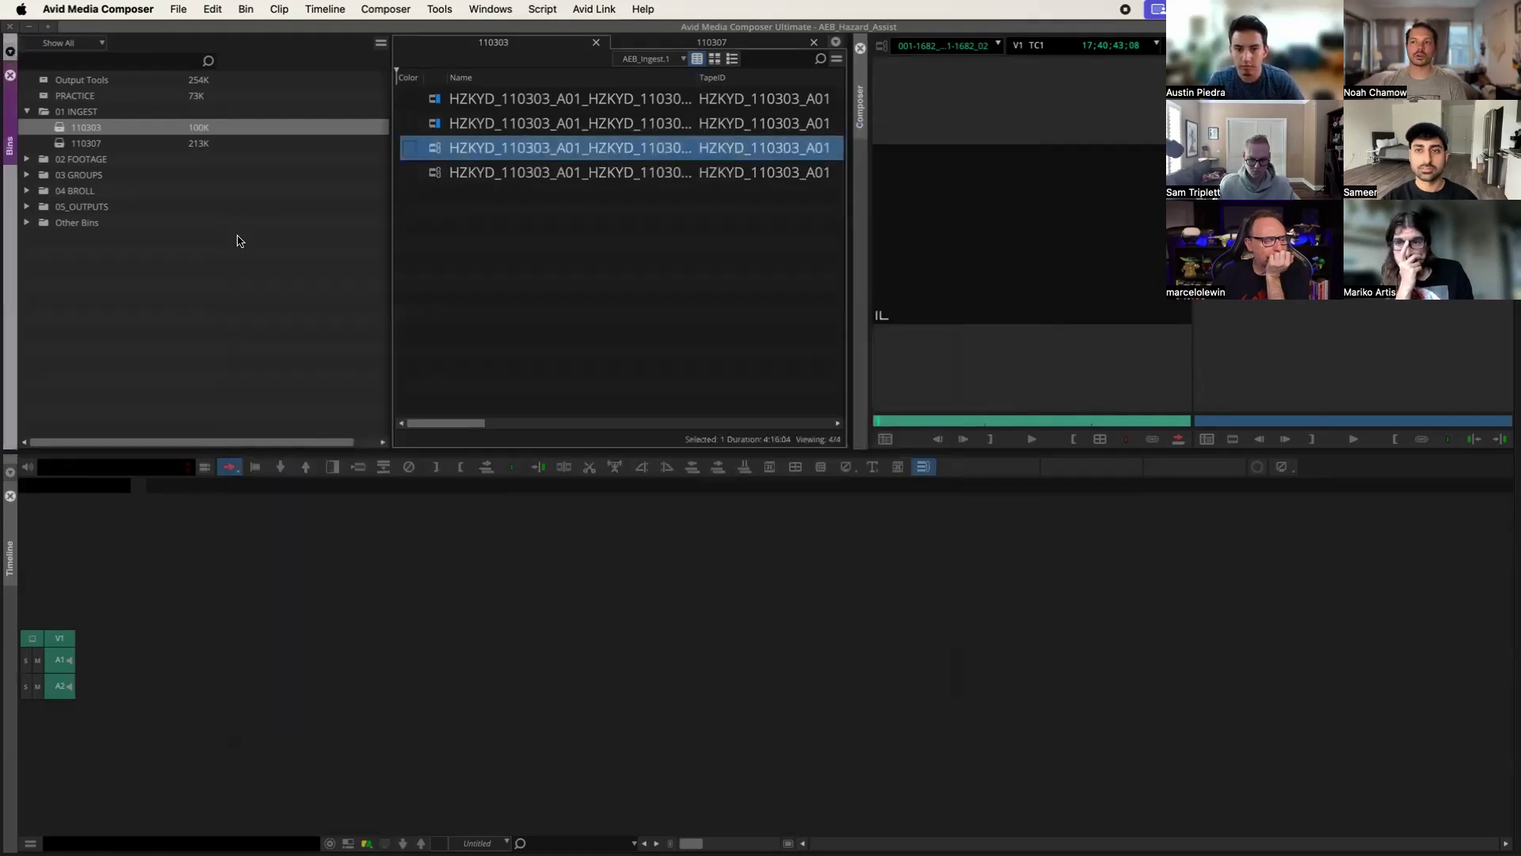
left_click(234, 283)
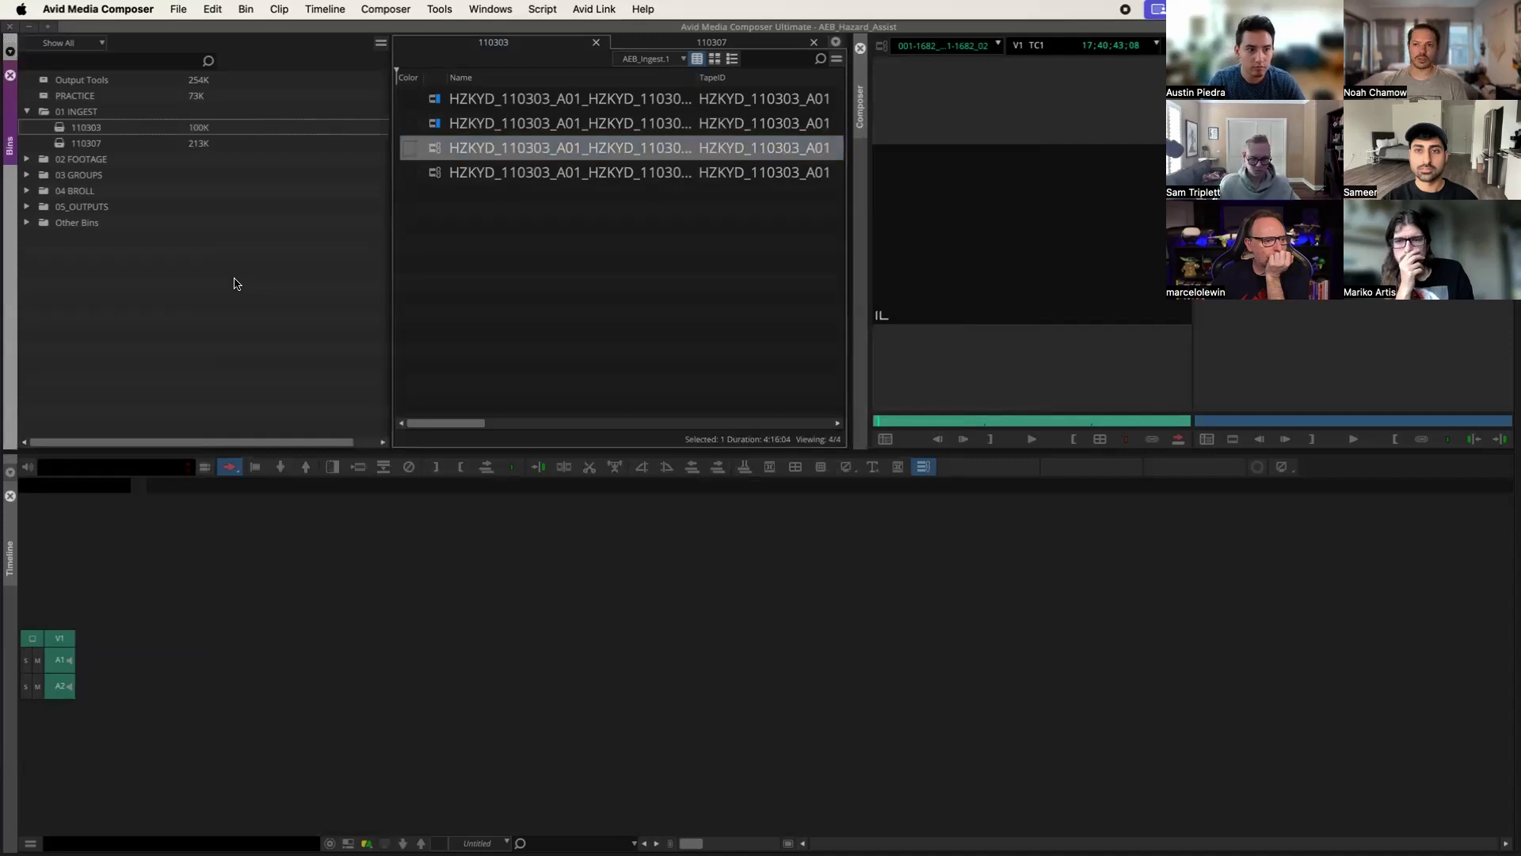
left_click(176, 10)
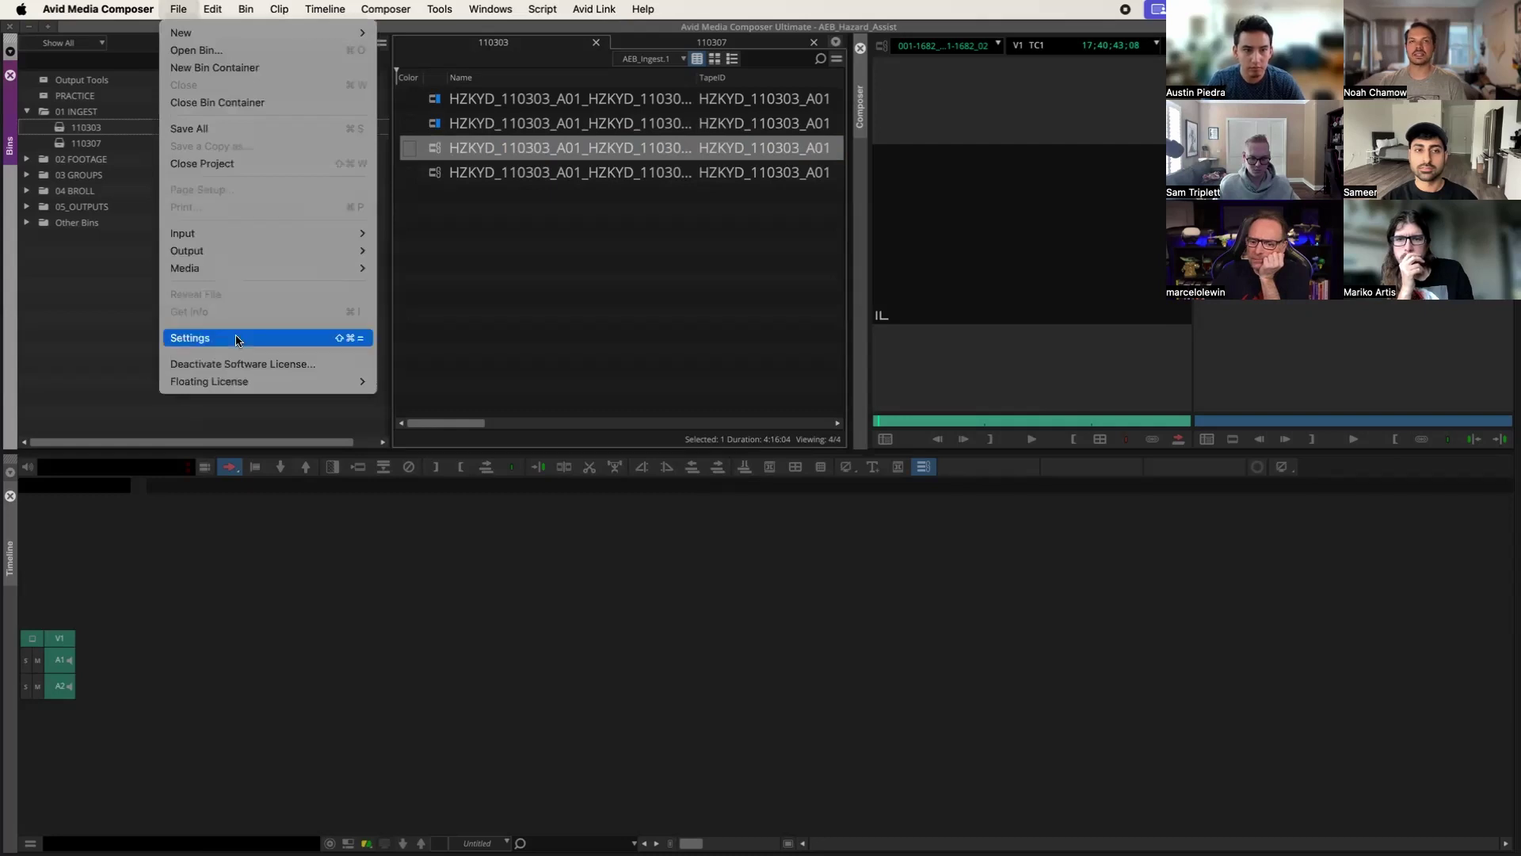
left_click(236, 339)
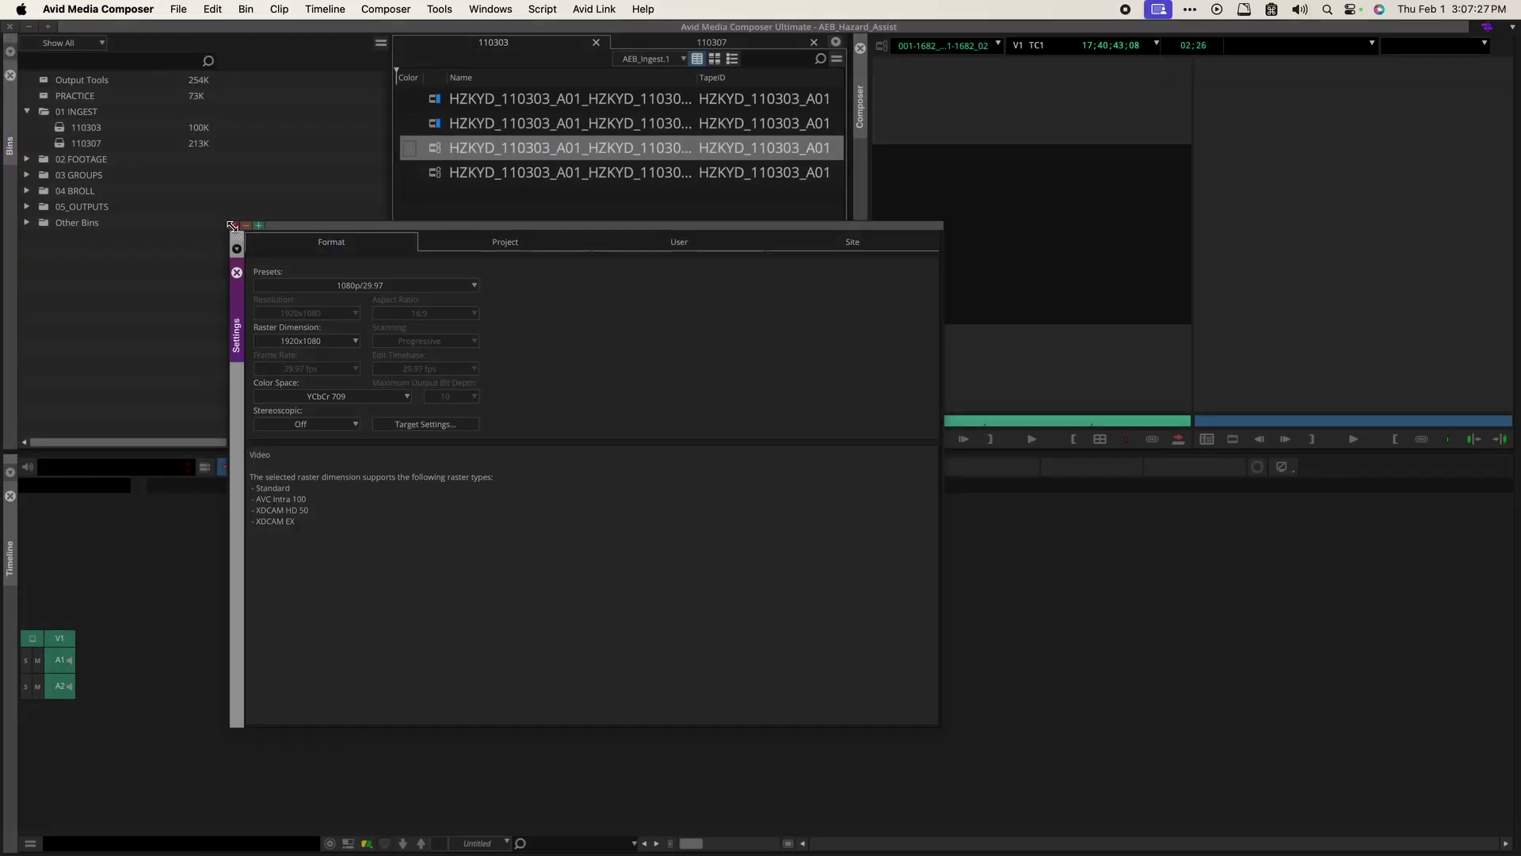
left_click(230, 225)
left_click(526, 254)
Load the linked and transcoded 110303 clips into the source monitor one after another.
left_click(443, 149)
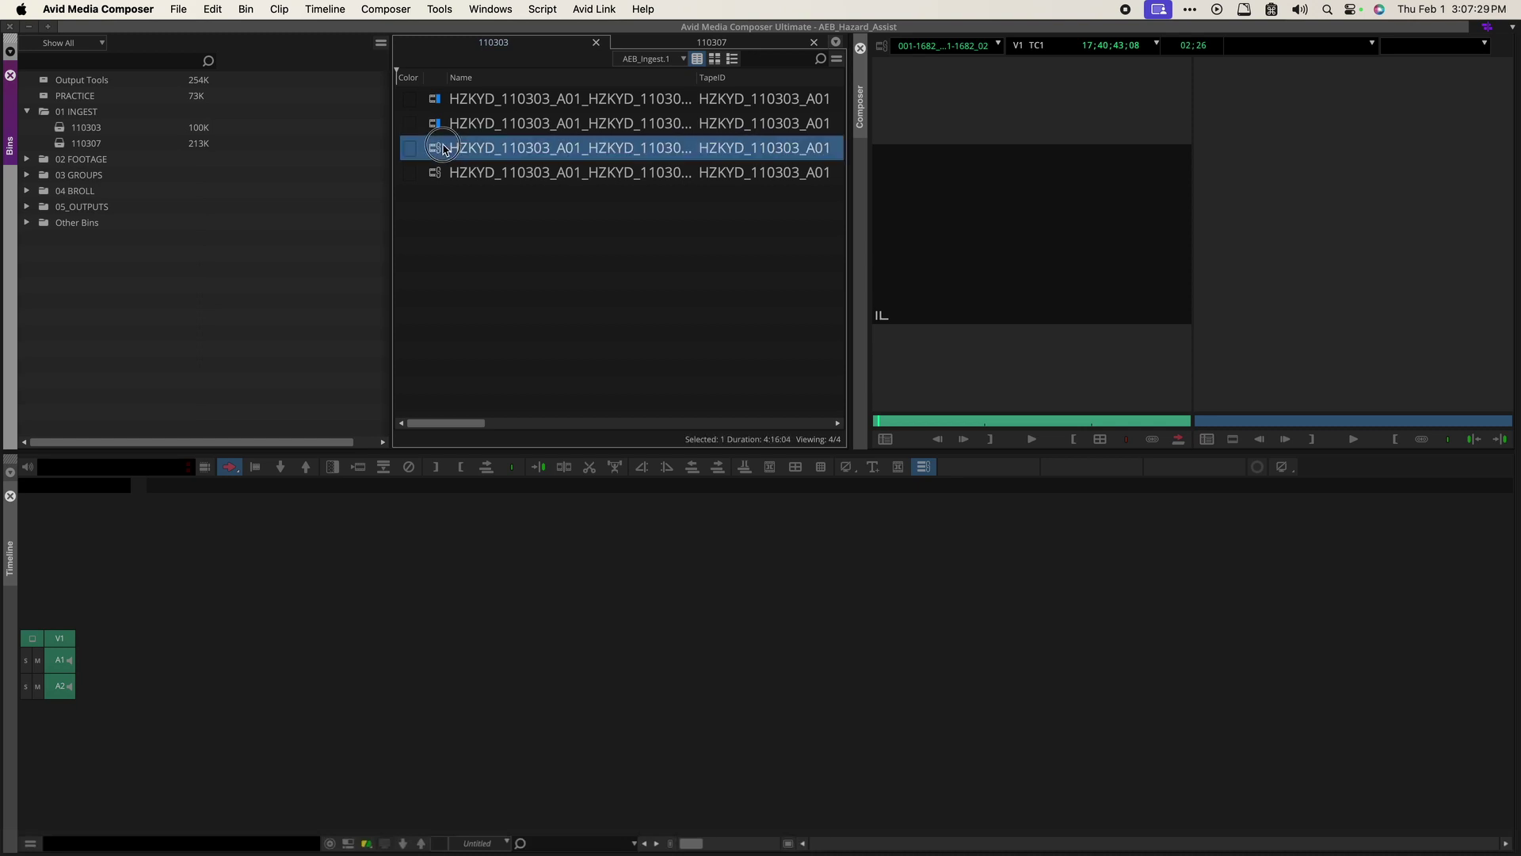
double_click(444, 149)
double_click(434, 175)
double_click(444, 127)
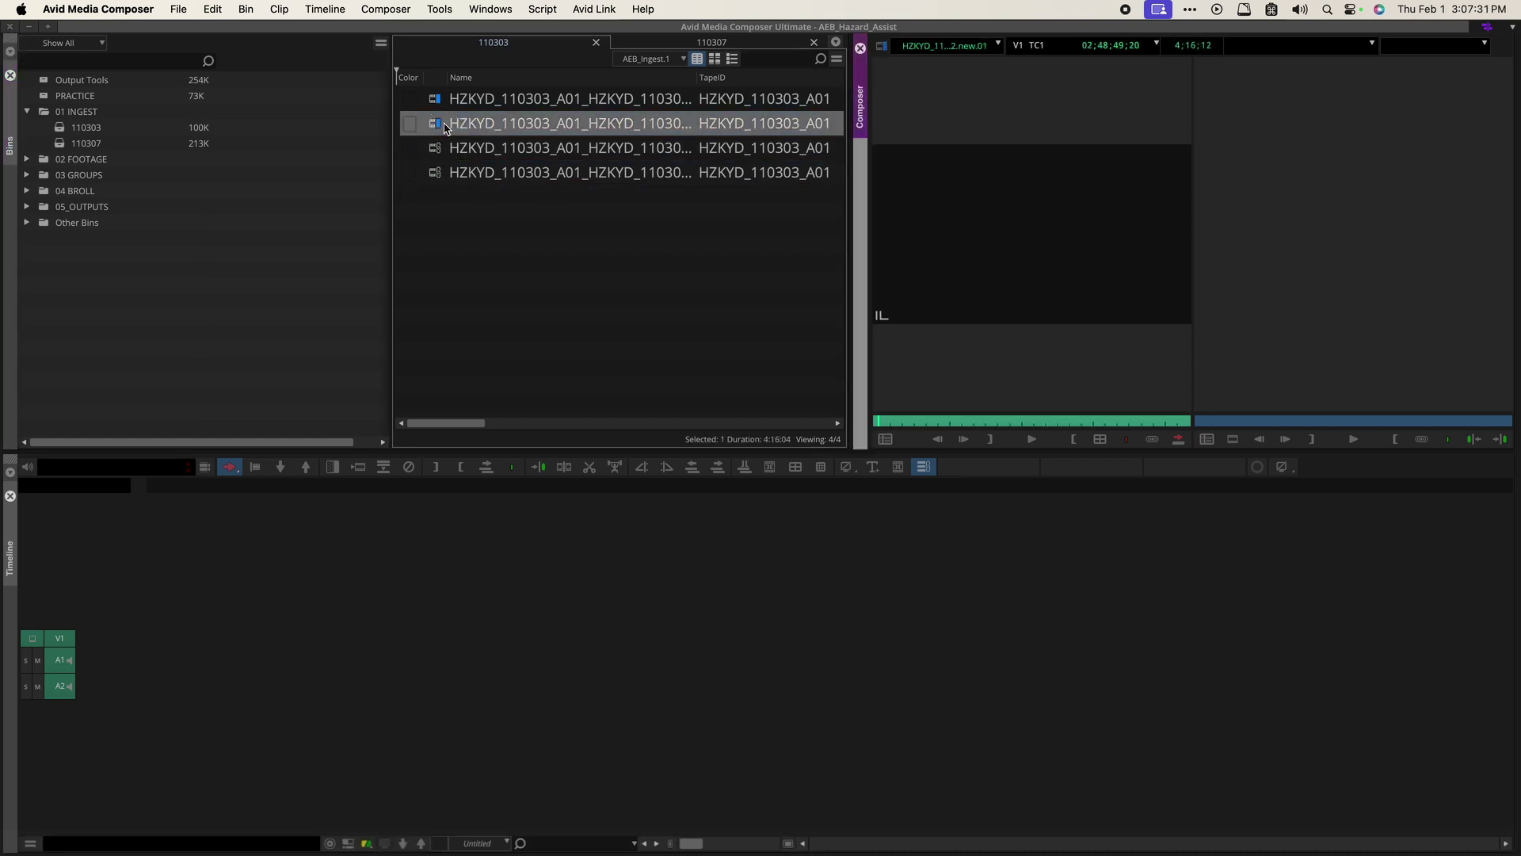
double_click(441, 98)
Load the fourth 110303 clip, scrub to a shot near its middle and inspect the linked image full screen.
double_click(437, 174)
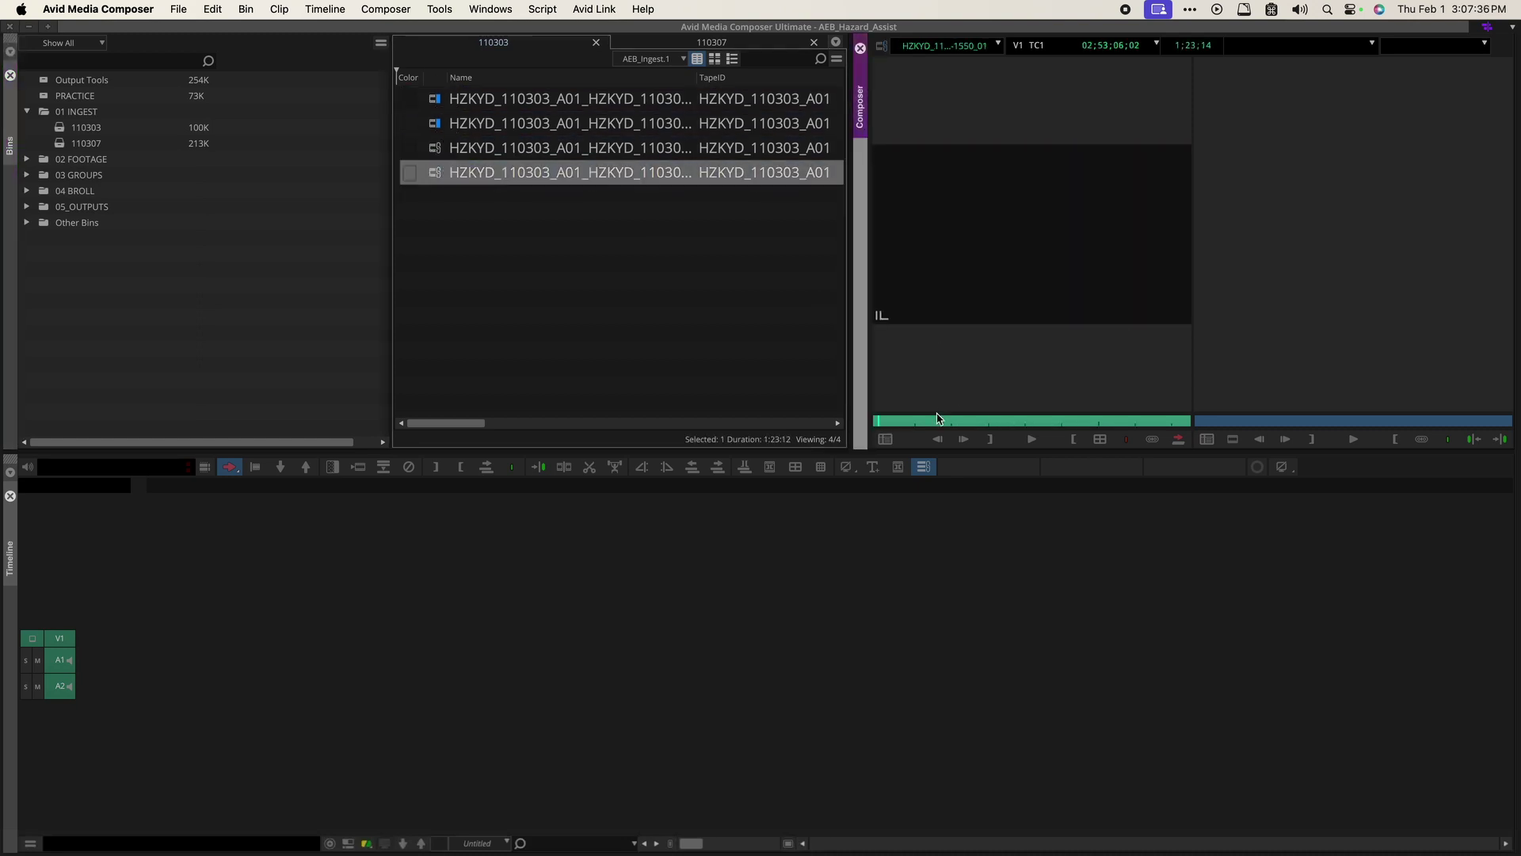
left_click_drag(937, 418, 1018, 417)
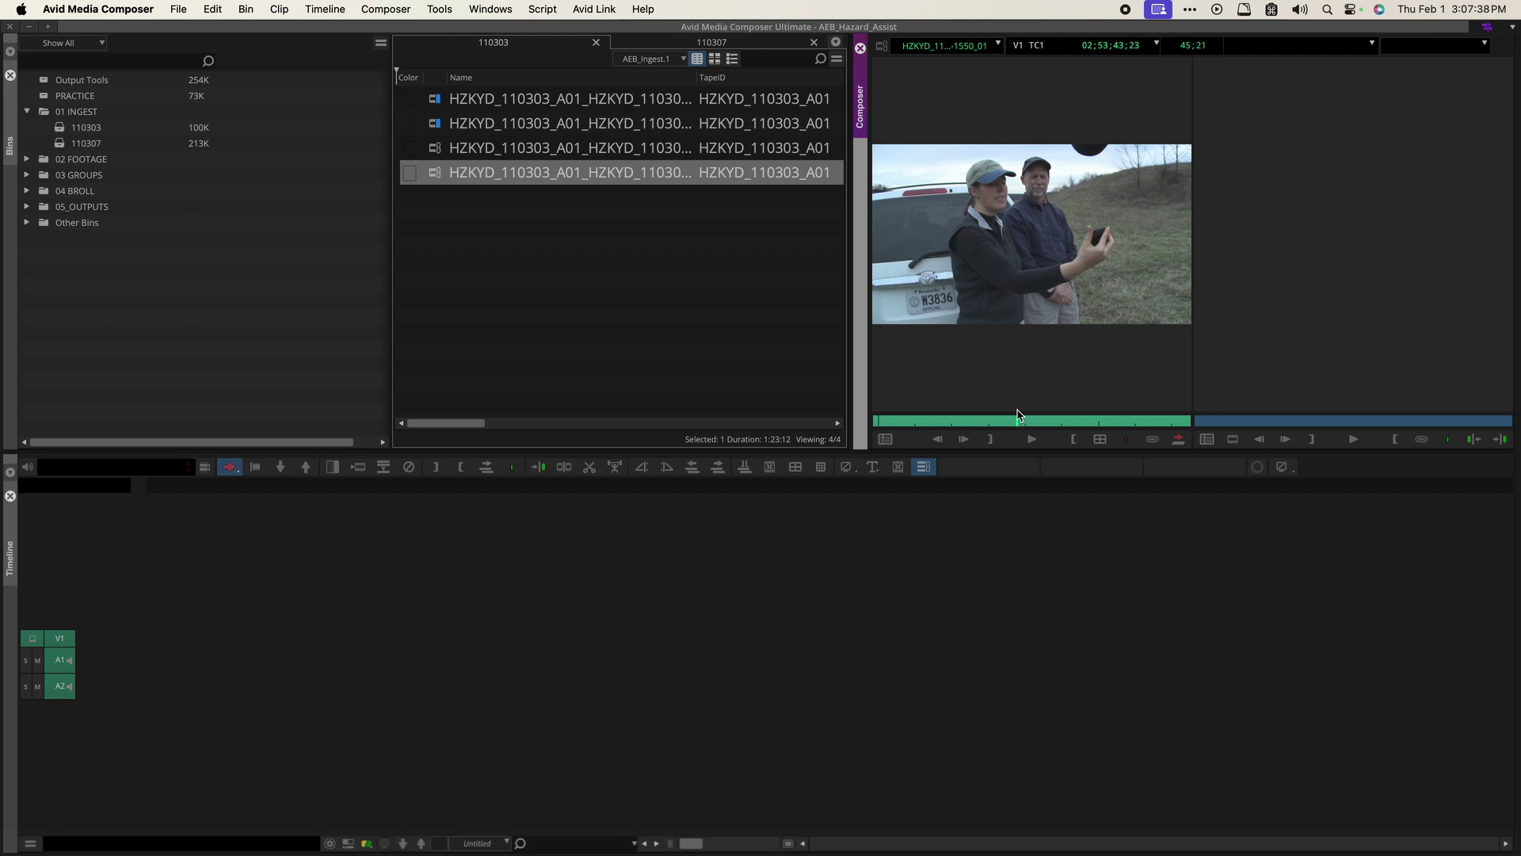
key("super+shift+f")
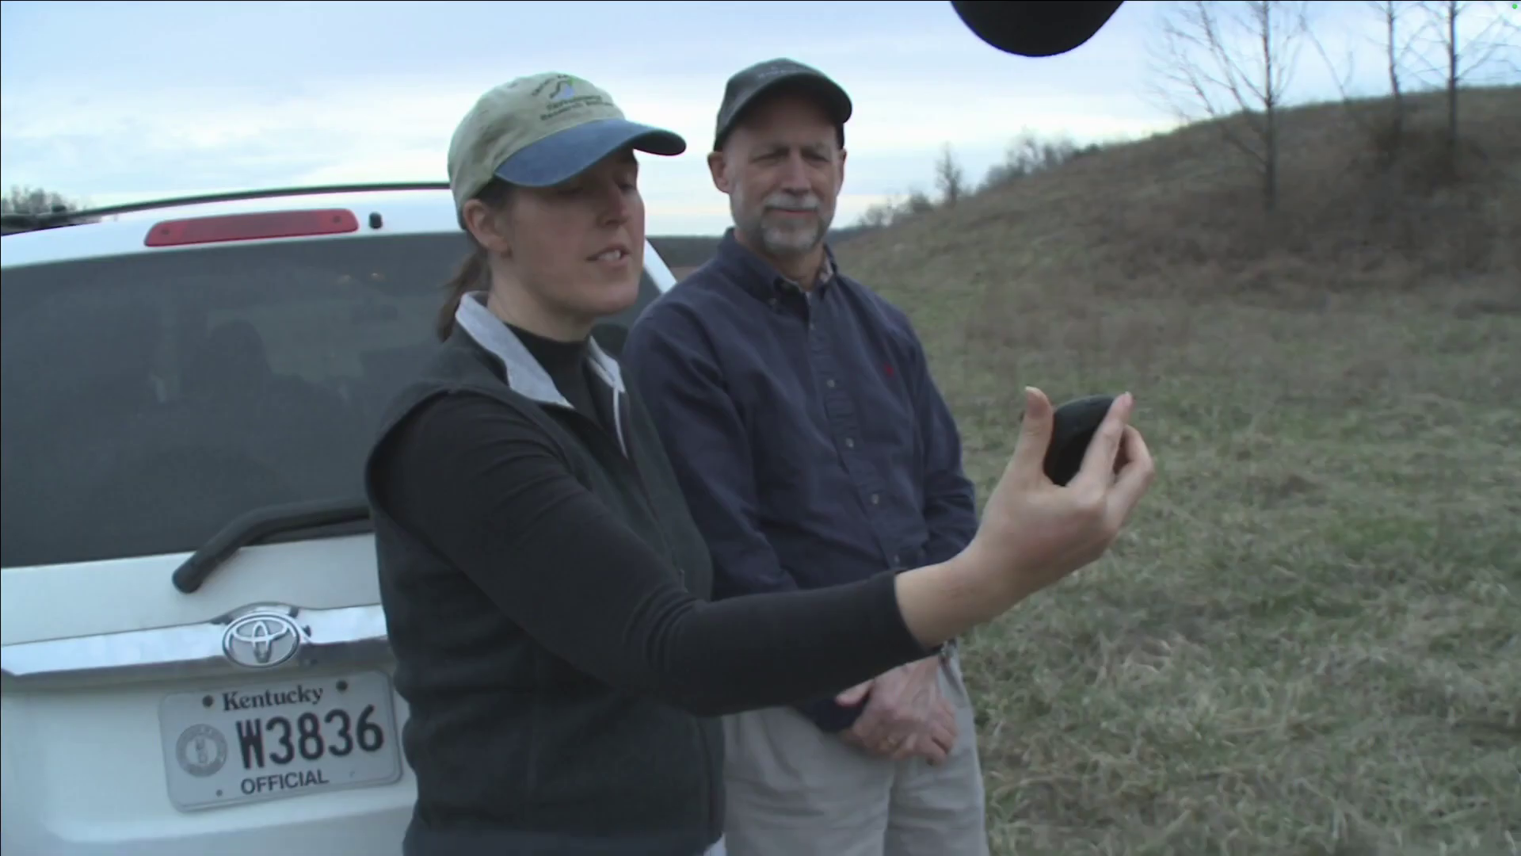
key("super+shift+f")
Load the first 110303 clip, the transcoded version, and inspect its proxy image quality full screen.
double_click(437, 102)
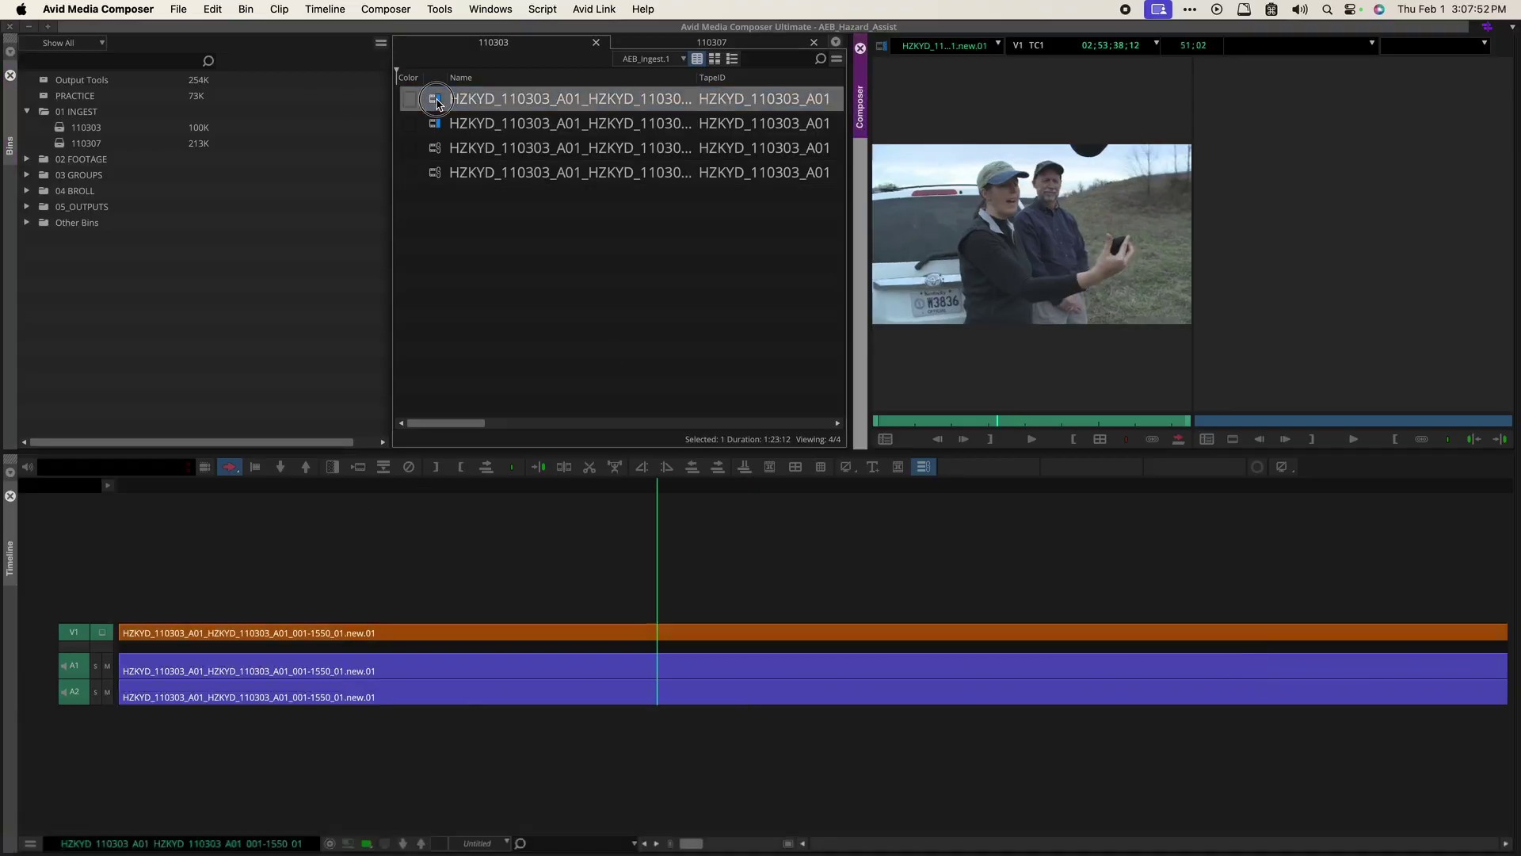
key("super+shift+f")
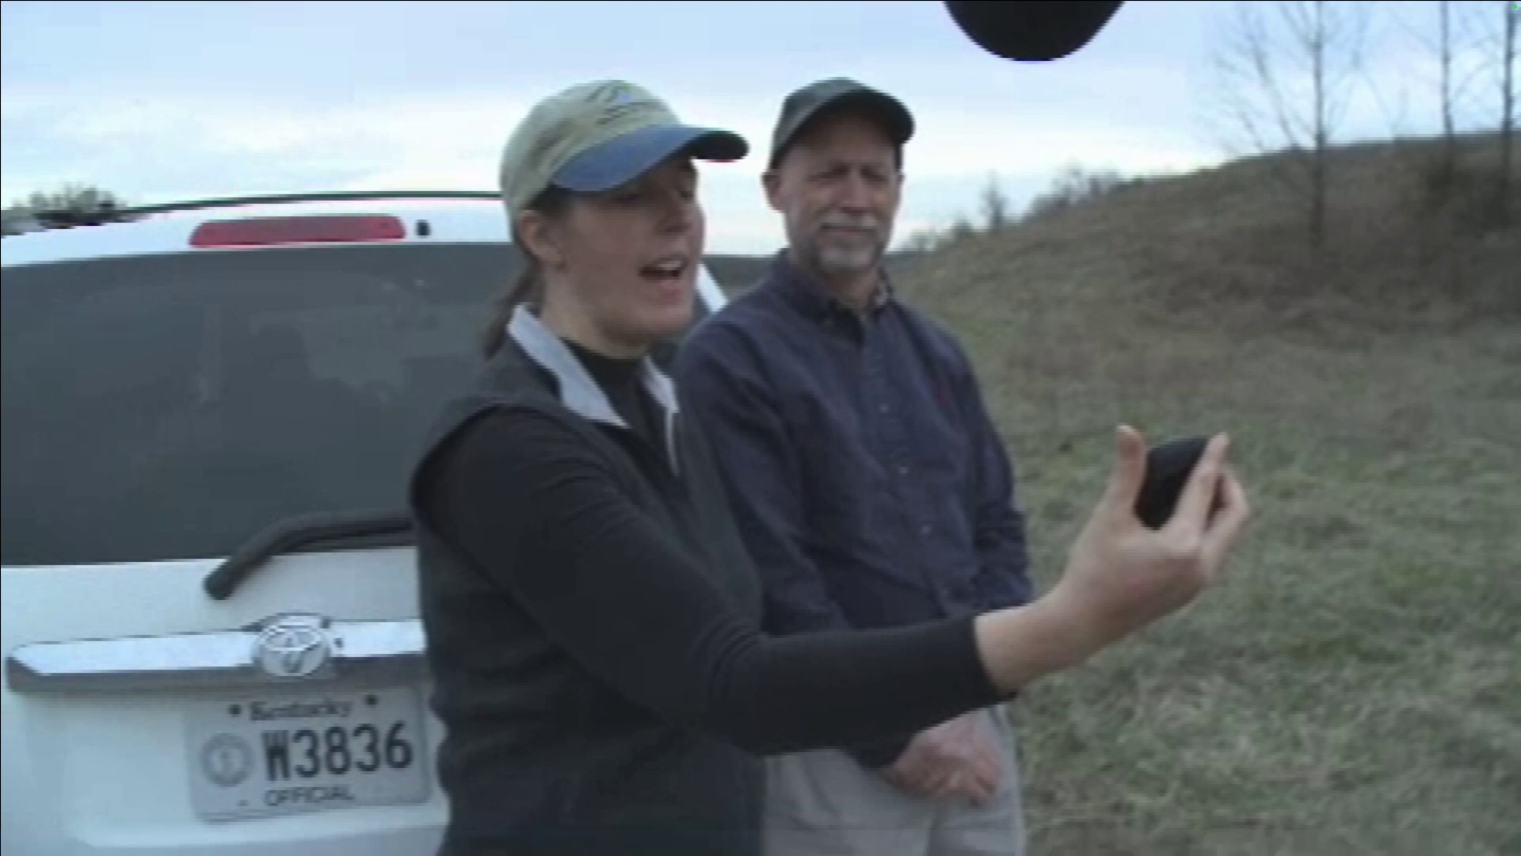
key("super+shift+f")
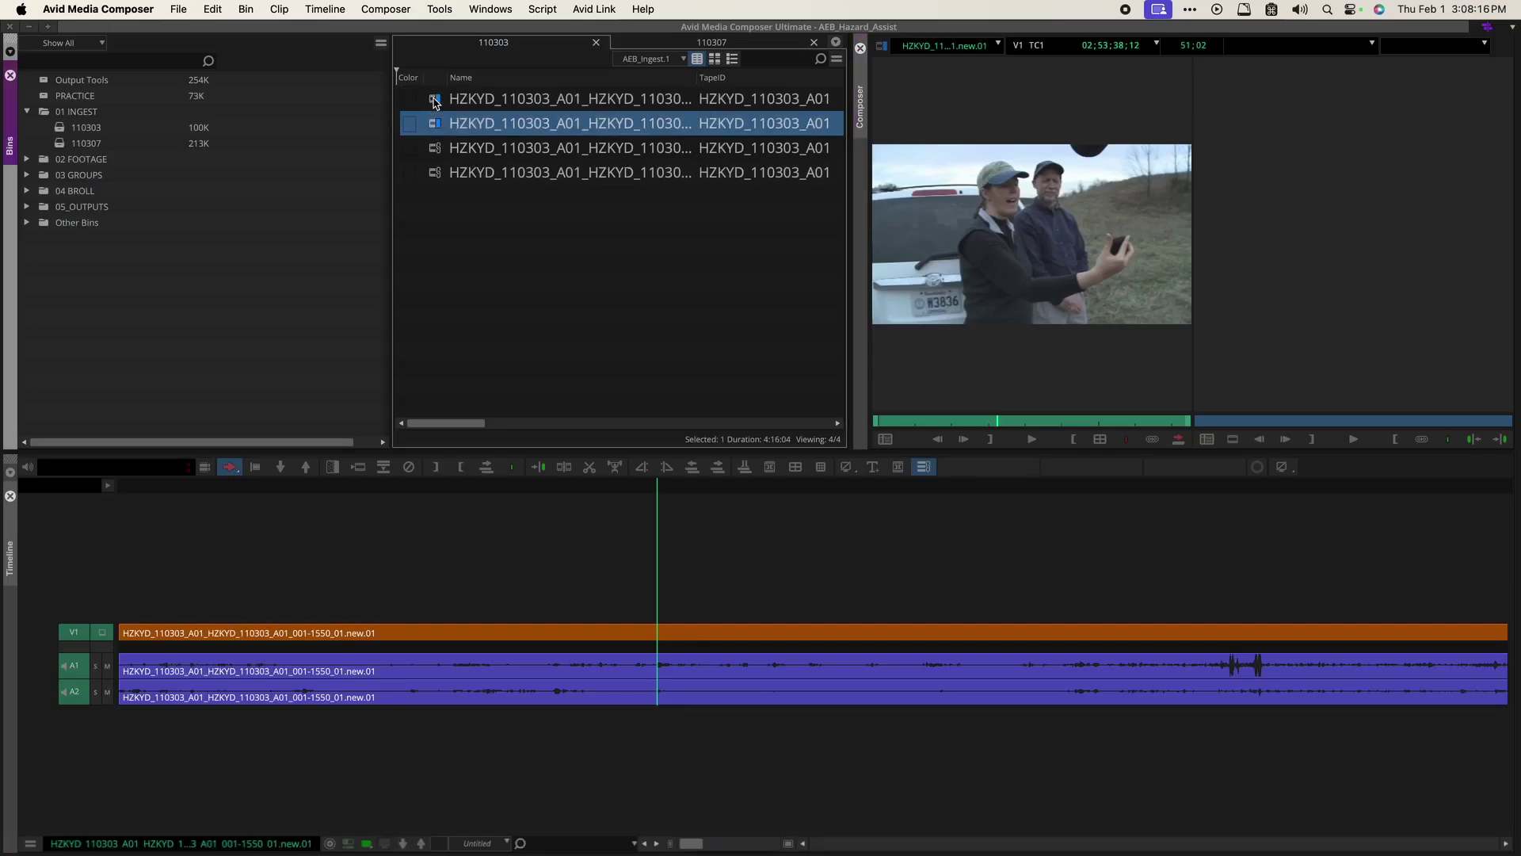
left_click(435, 100, "shift")
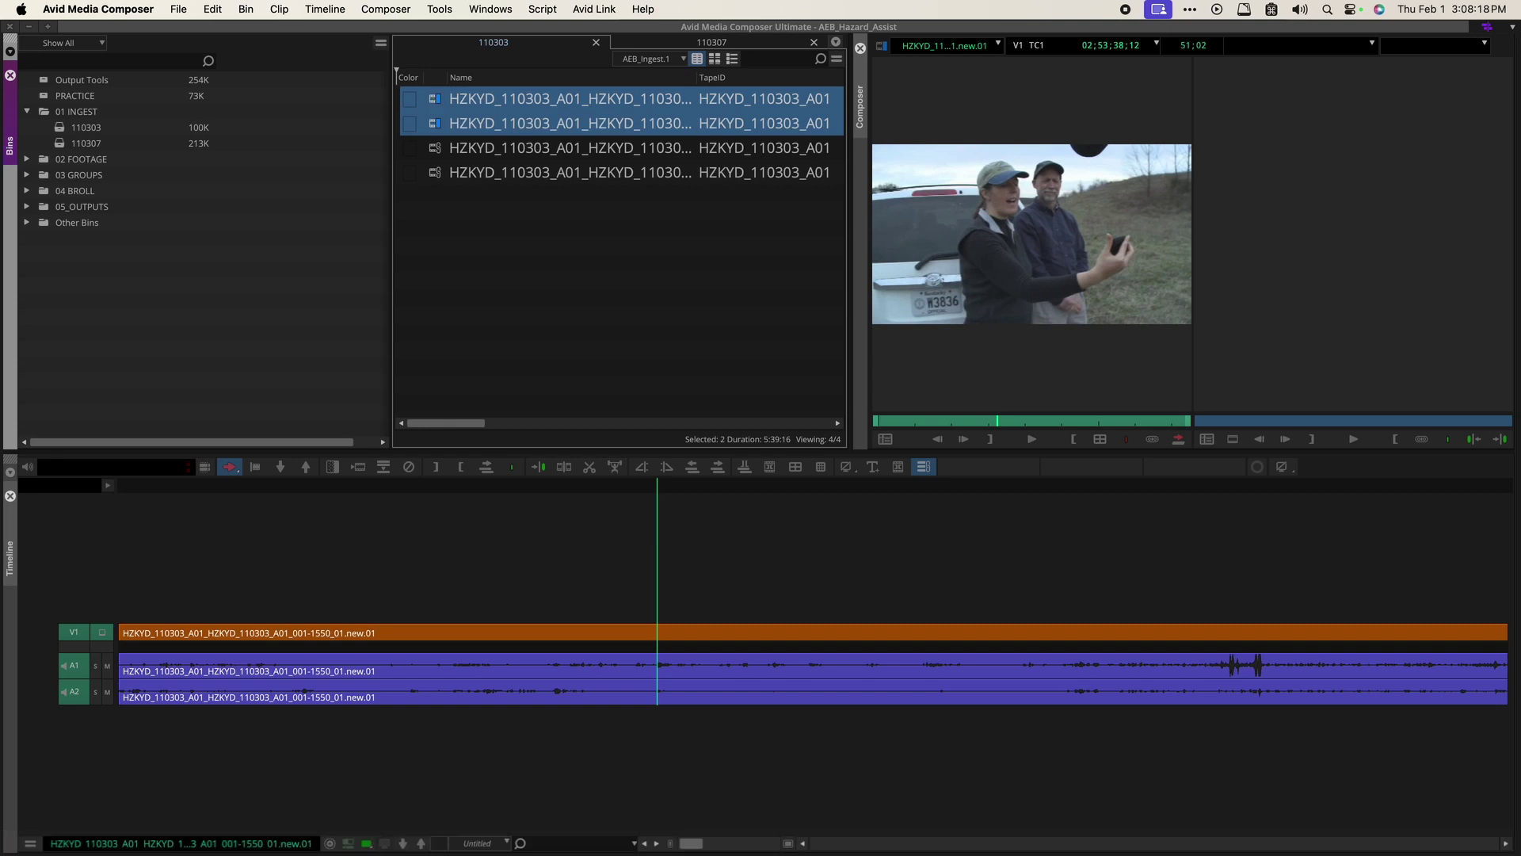
left_click(565, 263)
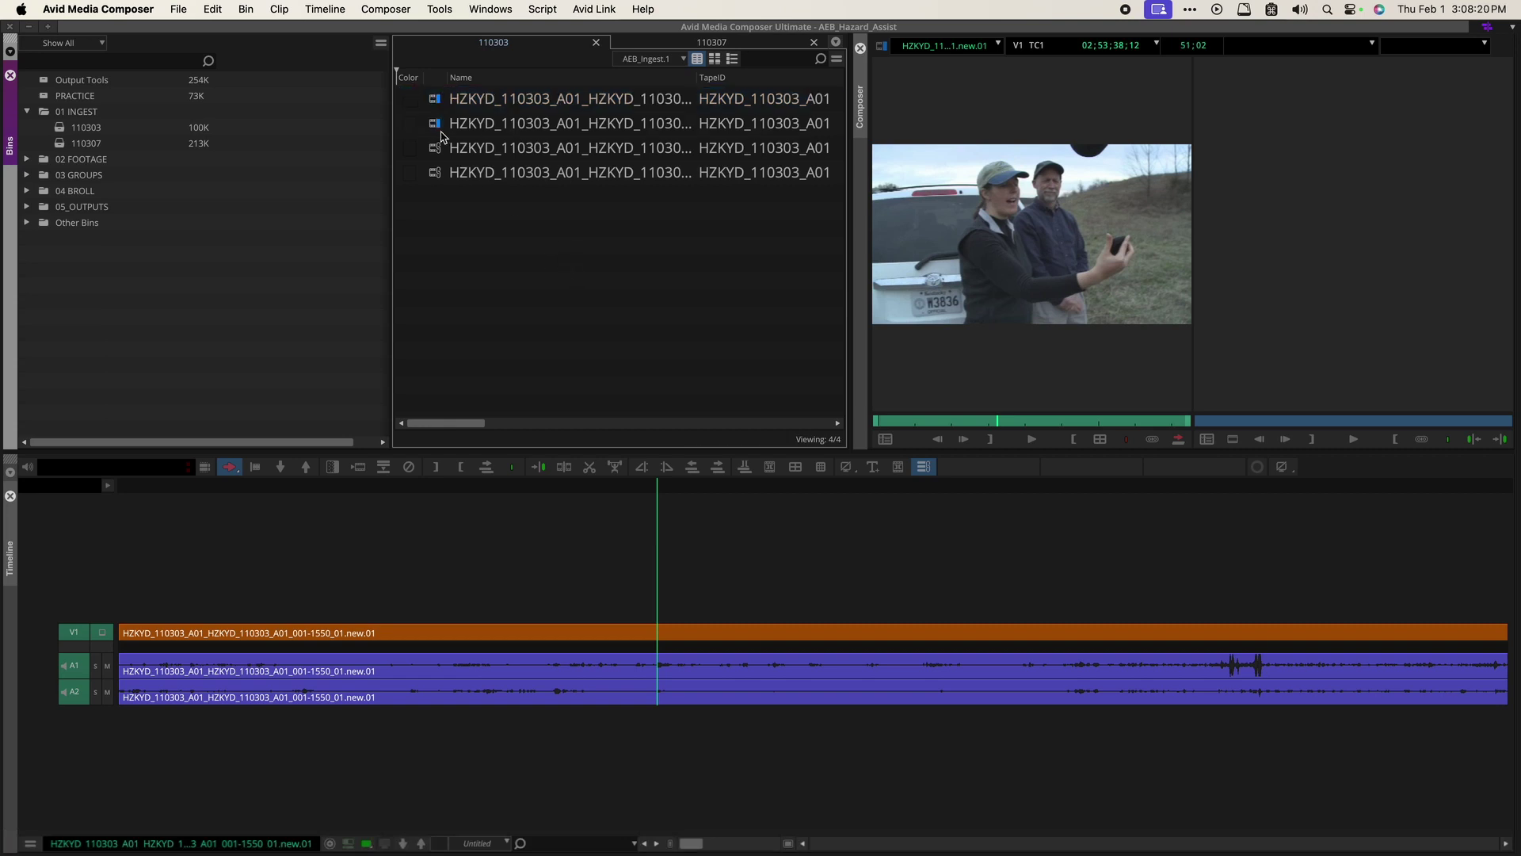
left_click(435, 128)
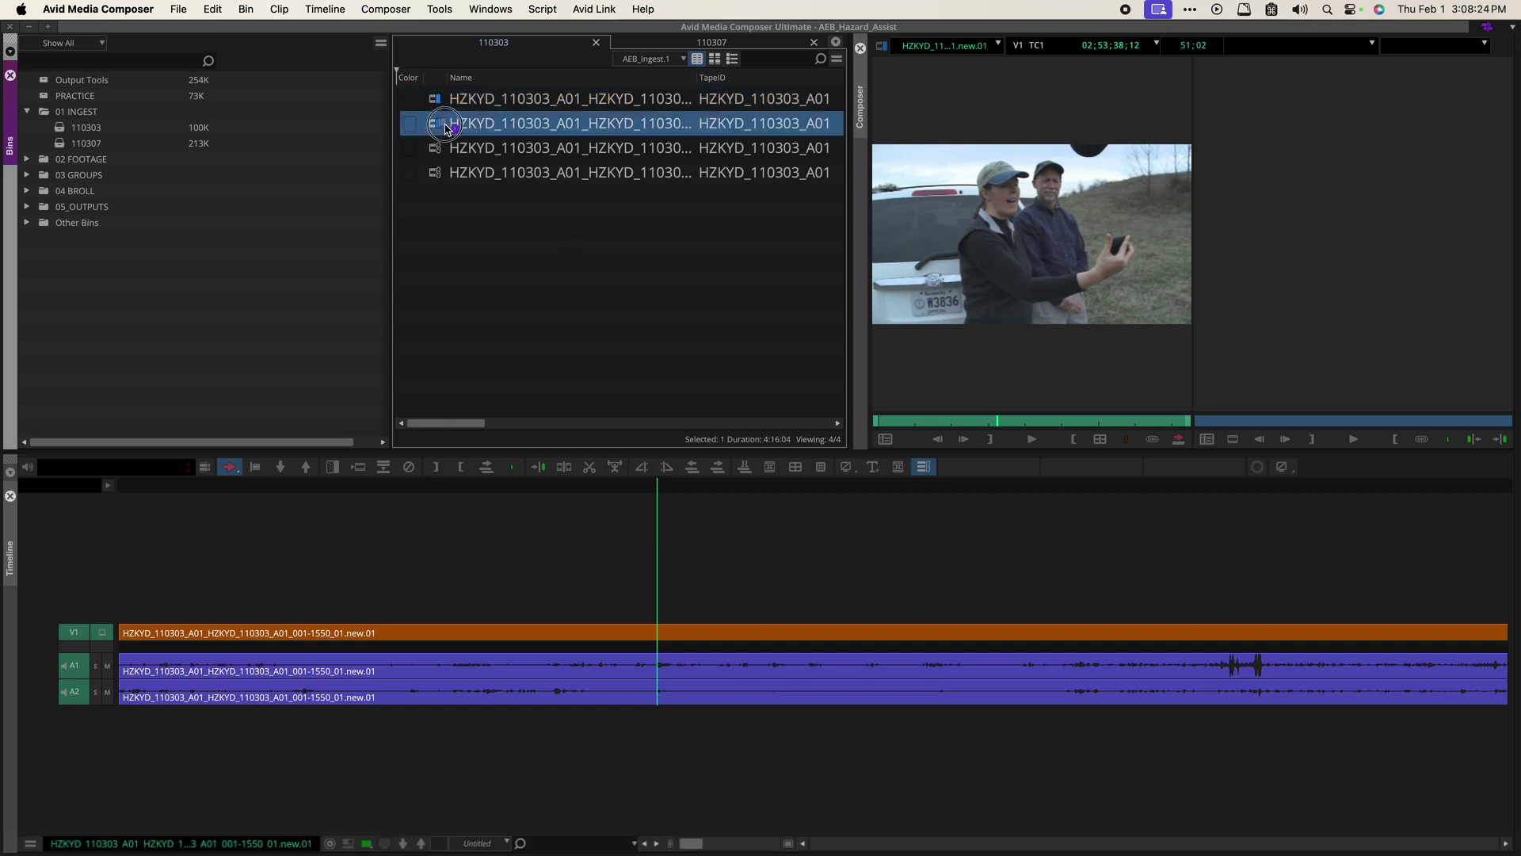
left_click(445, 155)
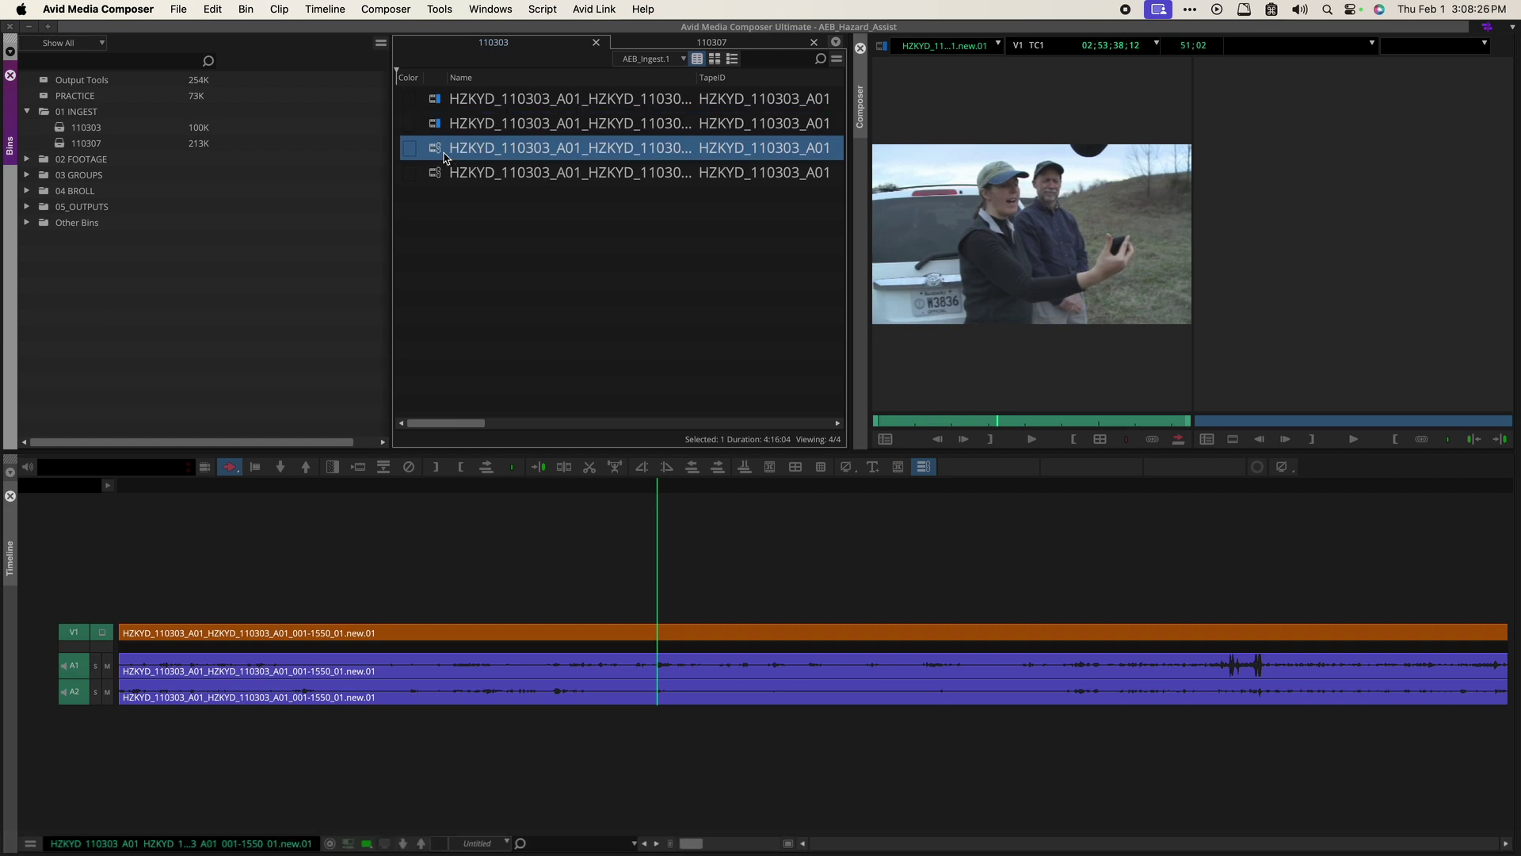
left_click(440, 99)
left_click(442, 130)
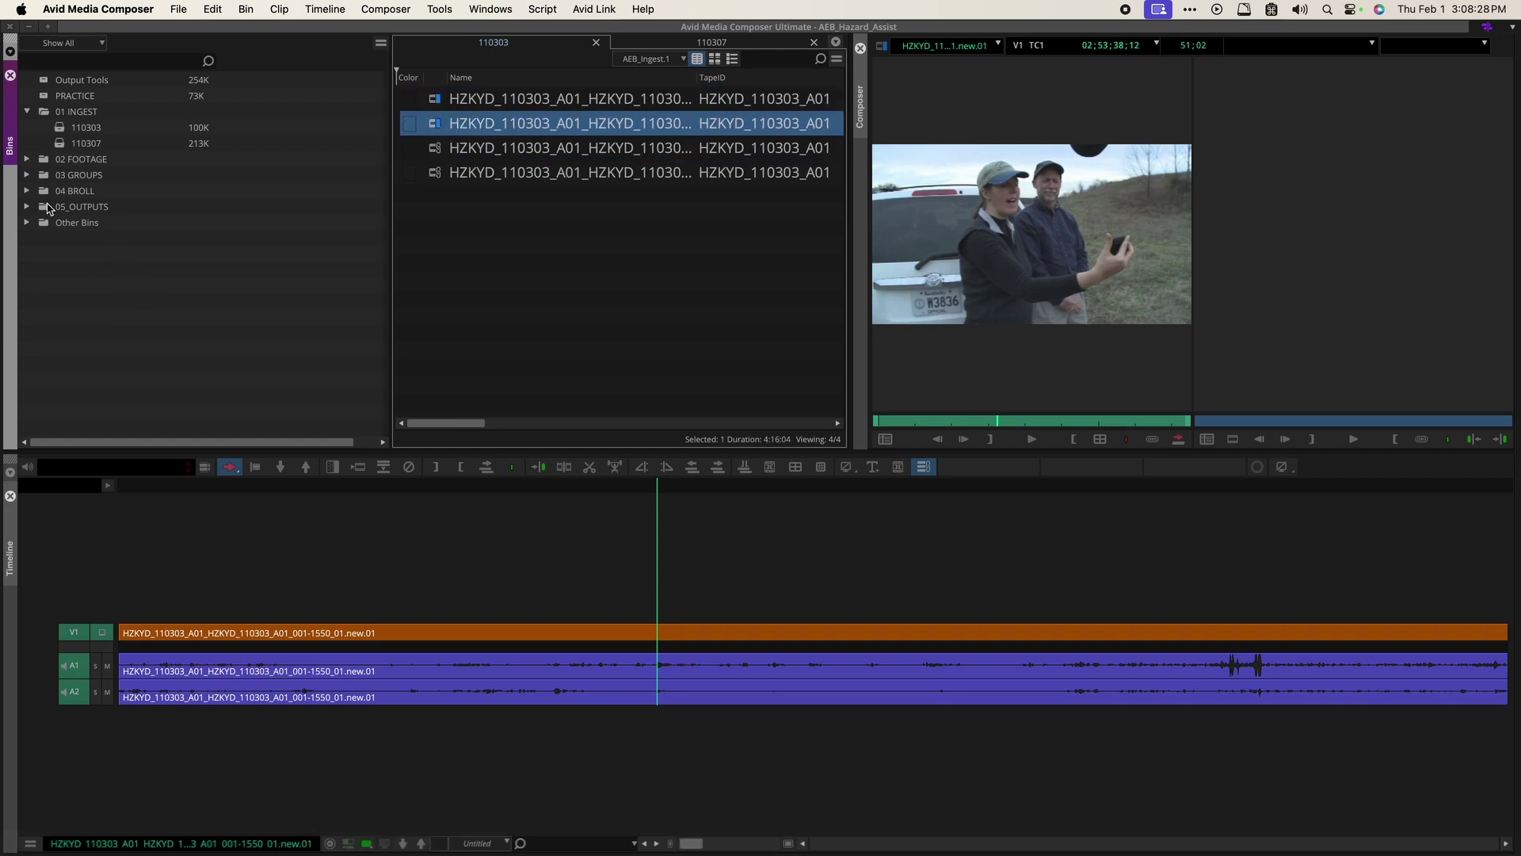
left_click(88, 287)
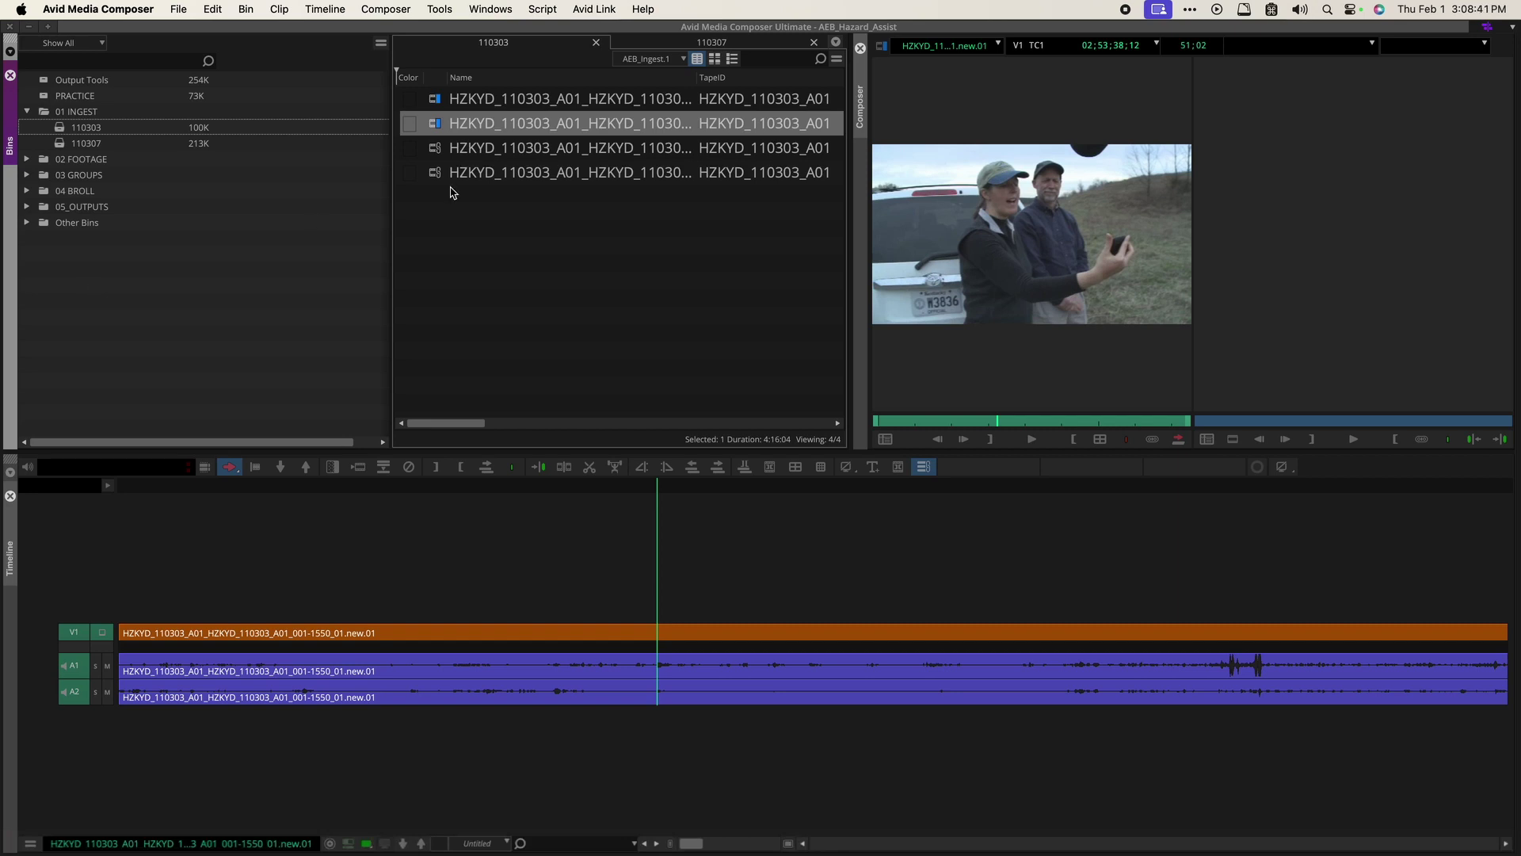
left_click_drag(496, 272, 441, 151)
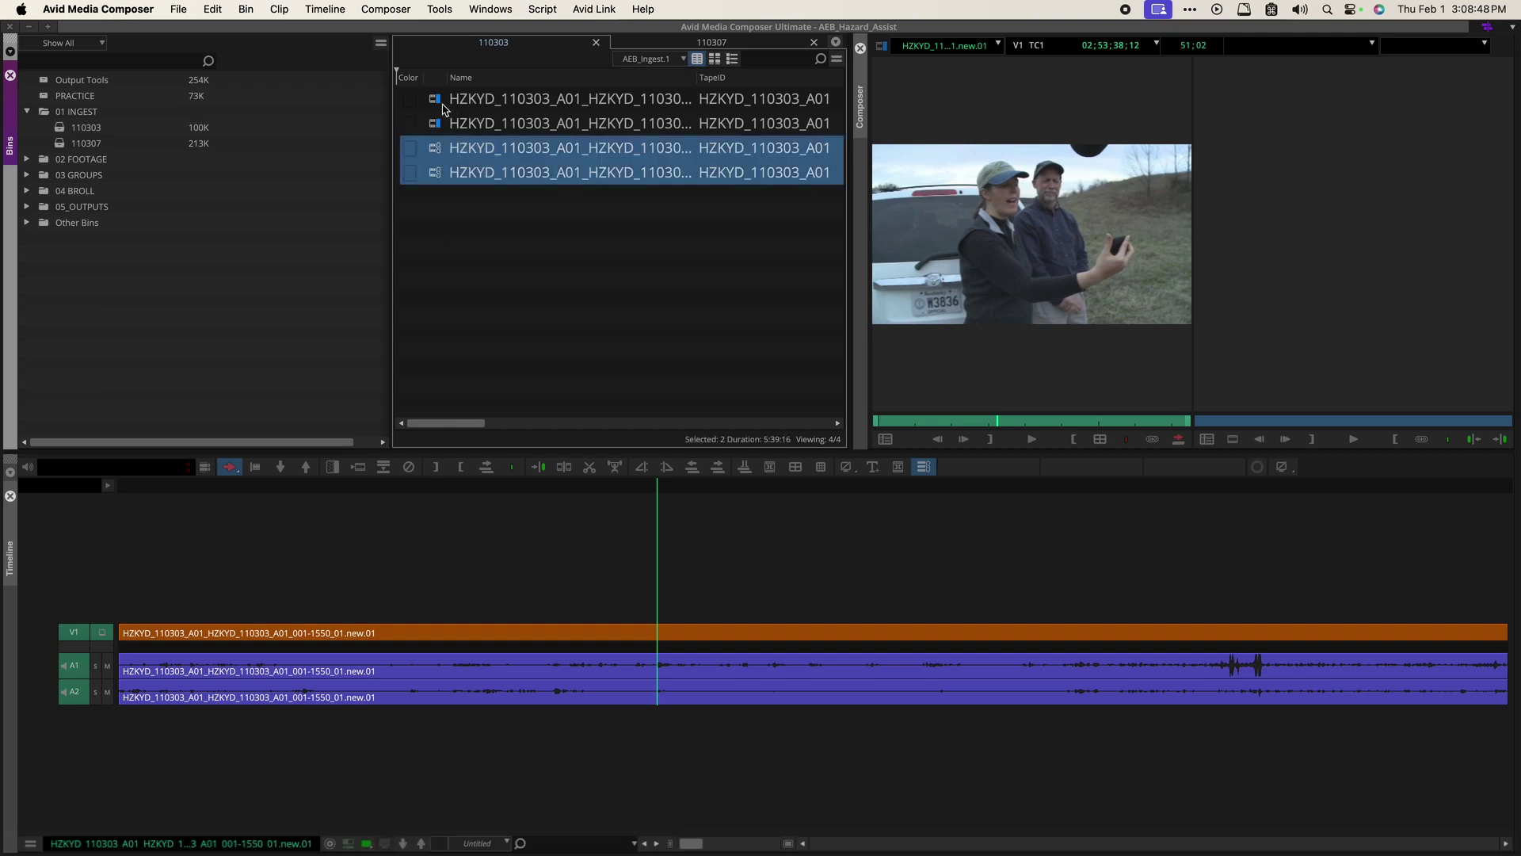
left_click(444, 99)
left_click(440, 123, "shift")
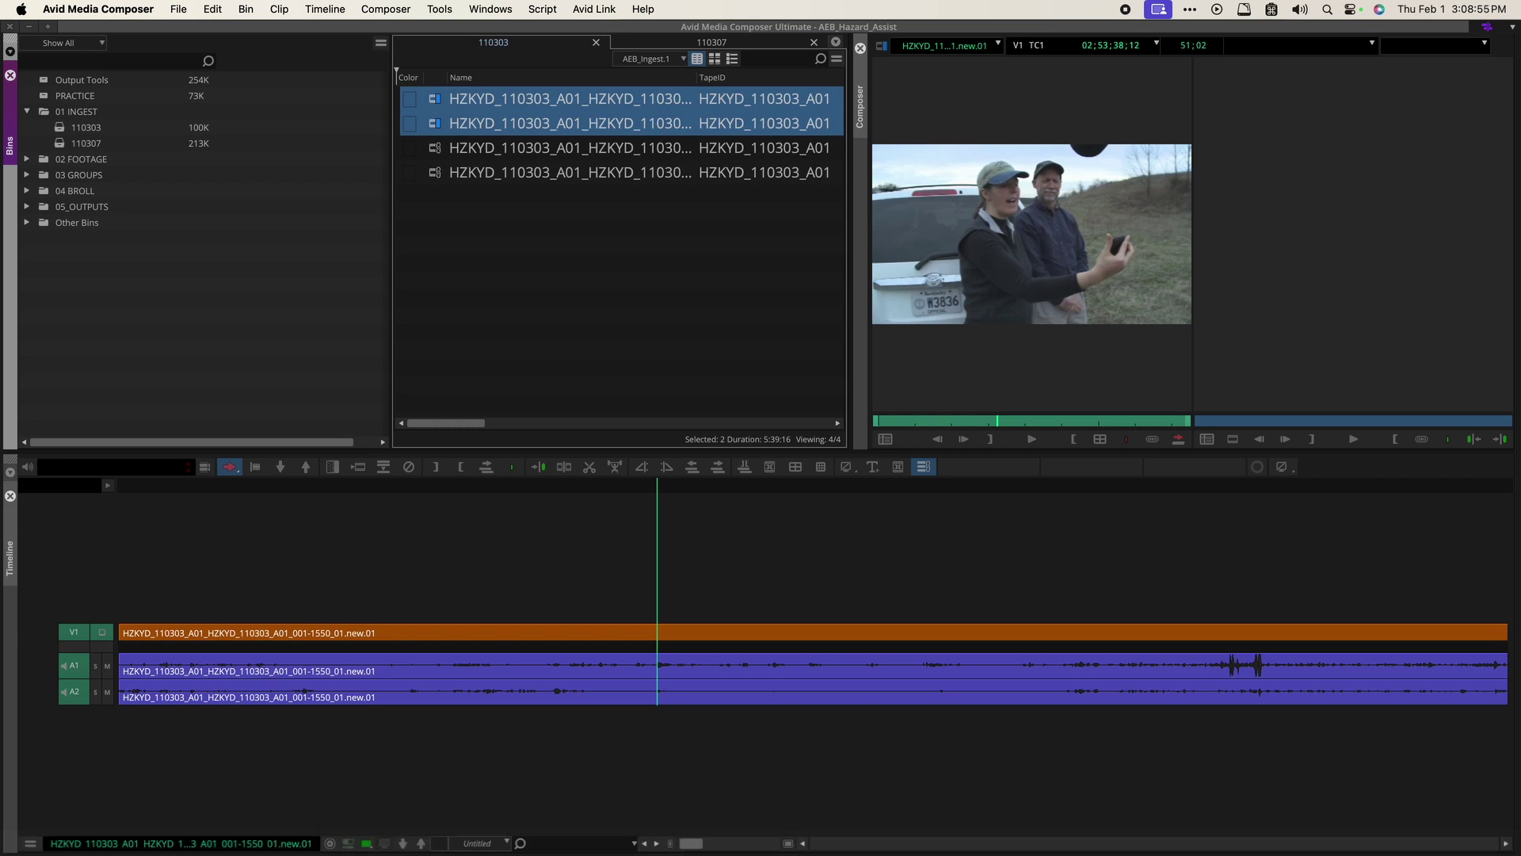
left_click(554, 271)
left_click_drag(434, 166, 507, 333)
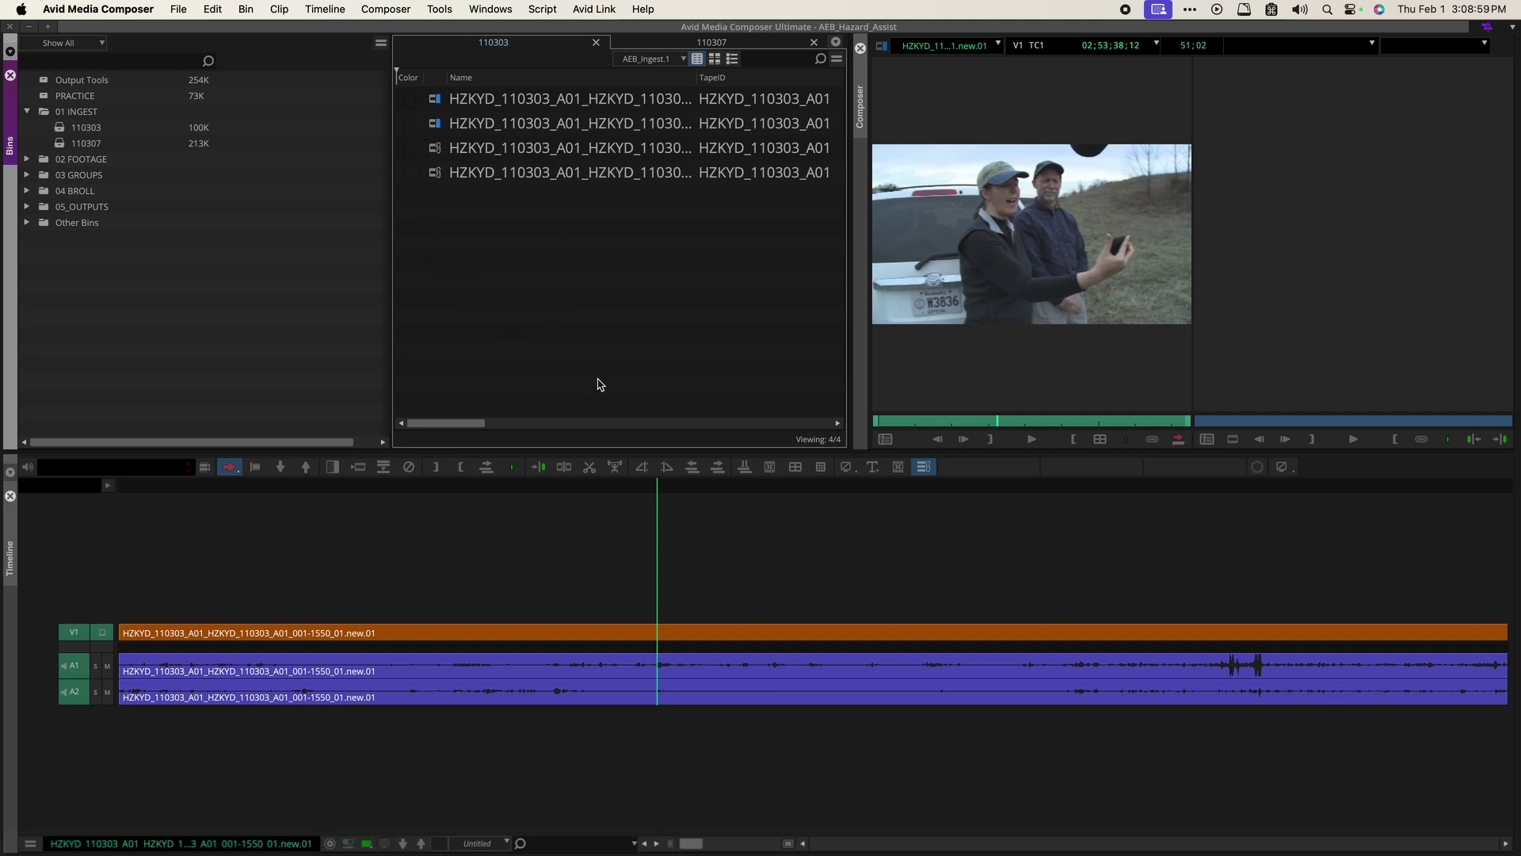
Jump to the start and then to an earlier shot of the loaded 110303 clip, and clear the source monitor.
left_click(123, 476)
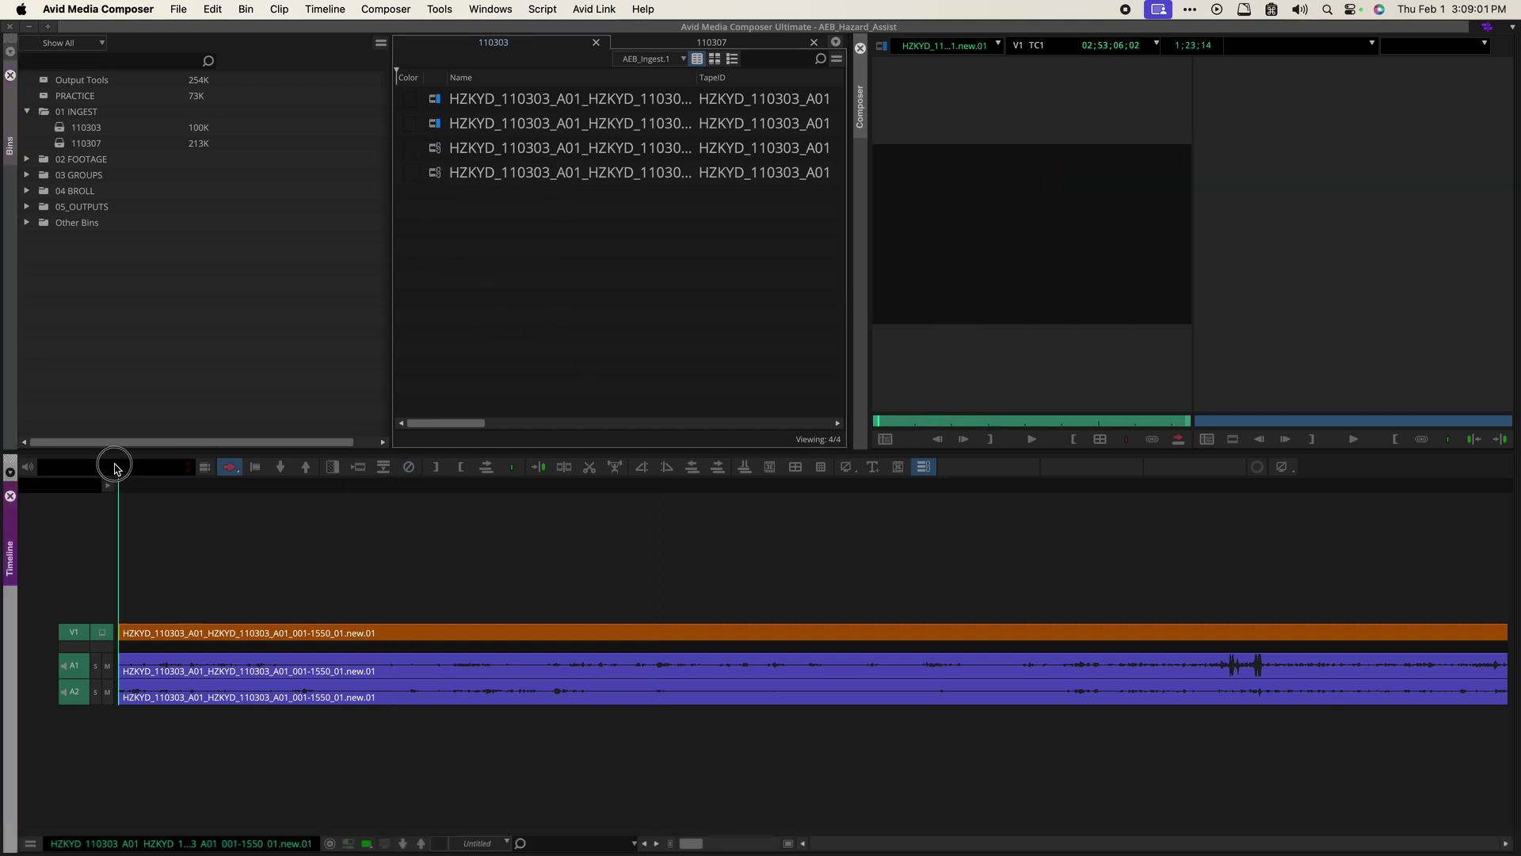
left_click(523, 480)
left_click(509, 226)
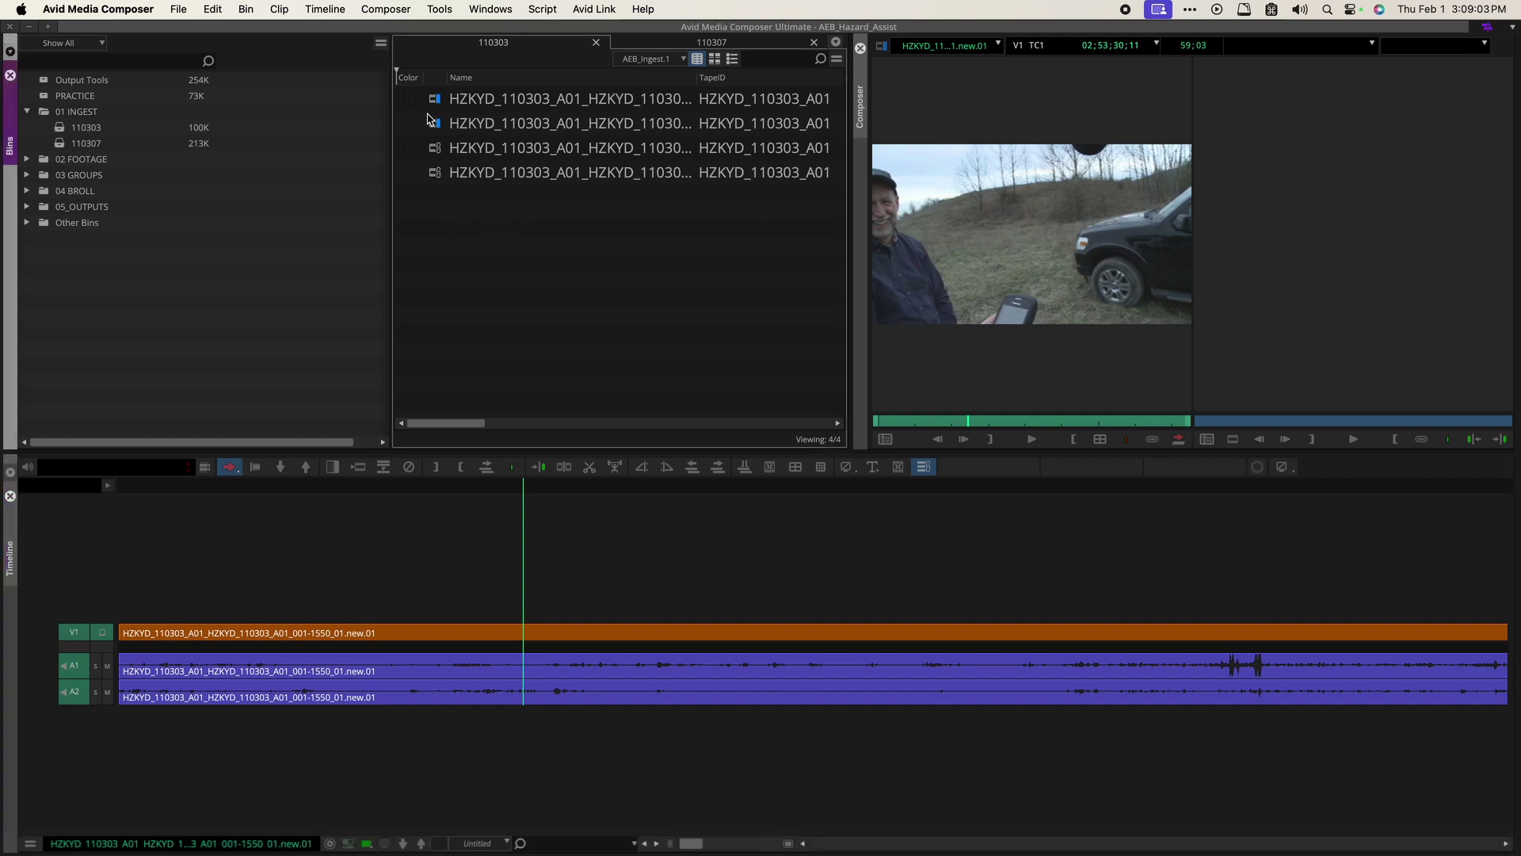
right_click(1043, 161)
left_click(1059, 176)
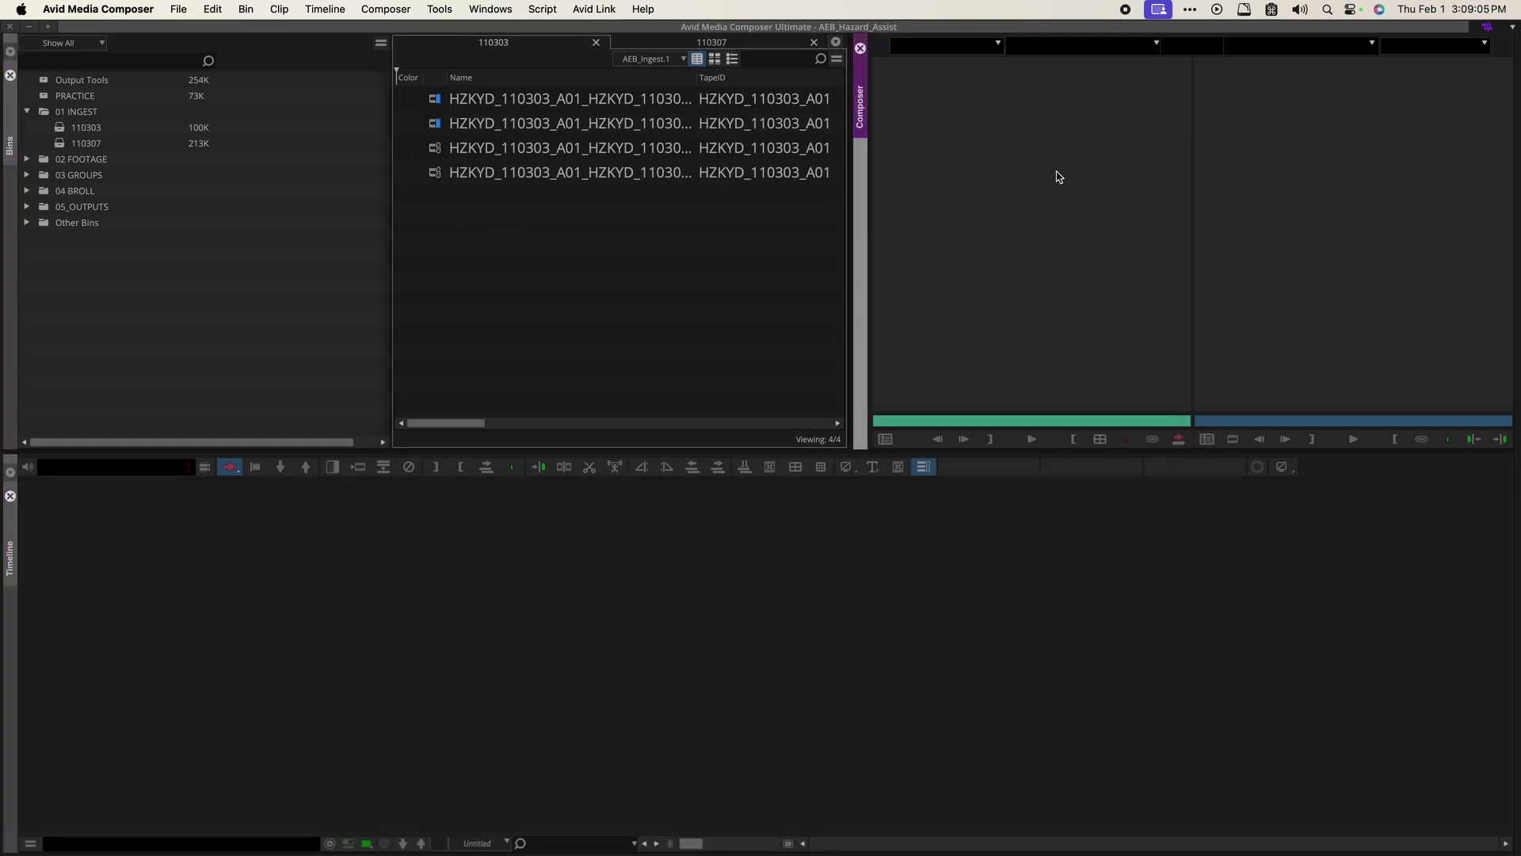
Build a new sequence in the timeline from the two transcoded 110303 clips and return the playhead to its start.
left_click(428, 126)
left_click(441, 105, "shift")
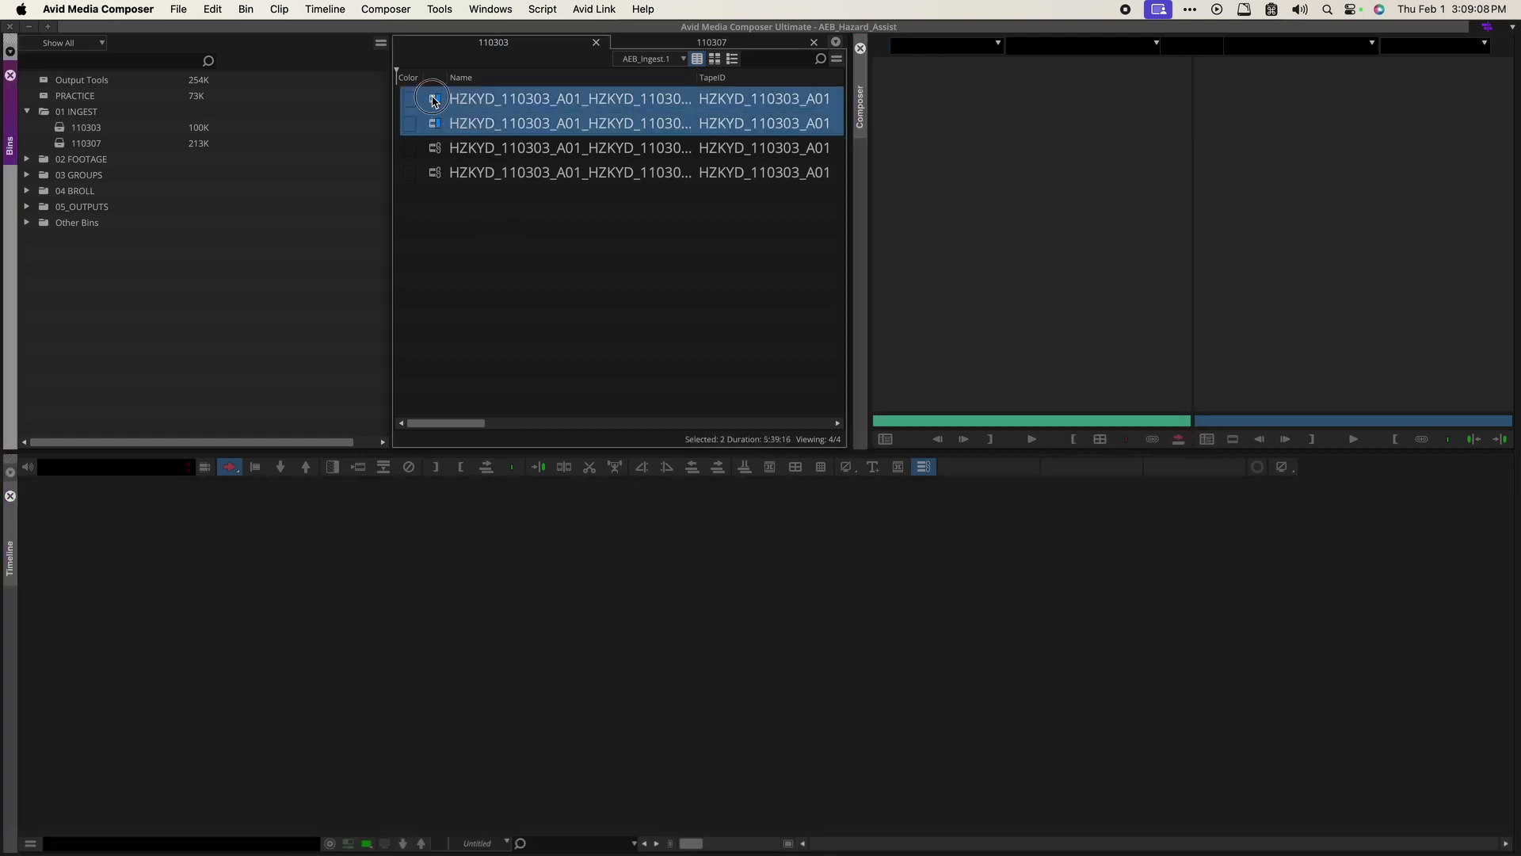
left_click_drag(435, 100, 495, 657)
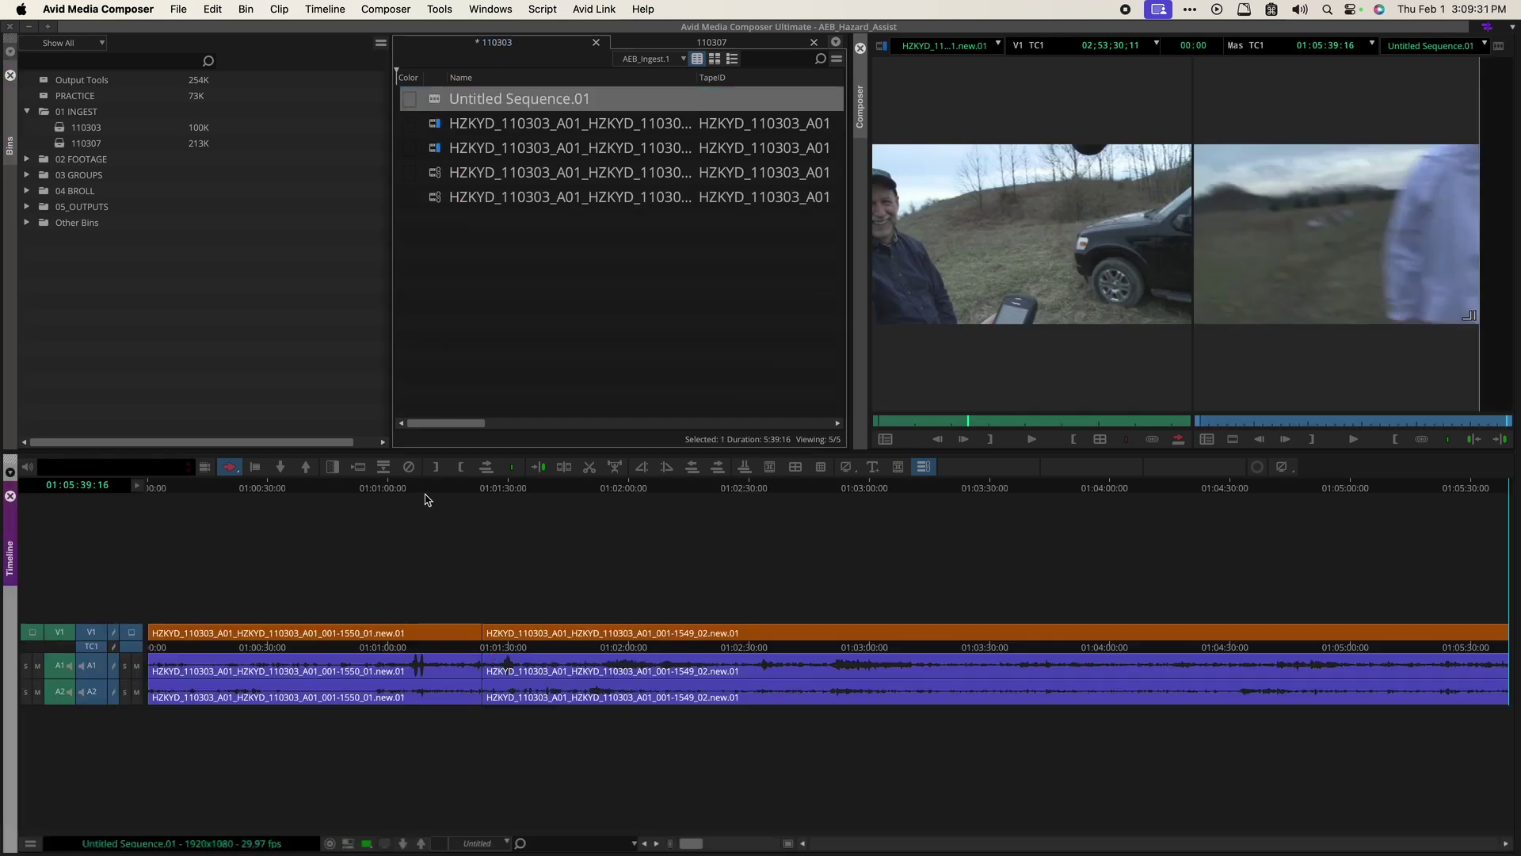
left_click_drag(405, 492, 116, 498)
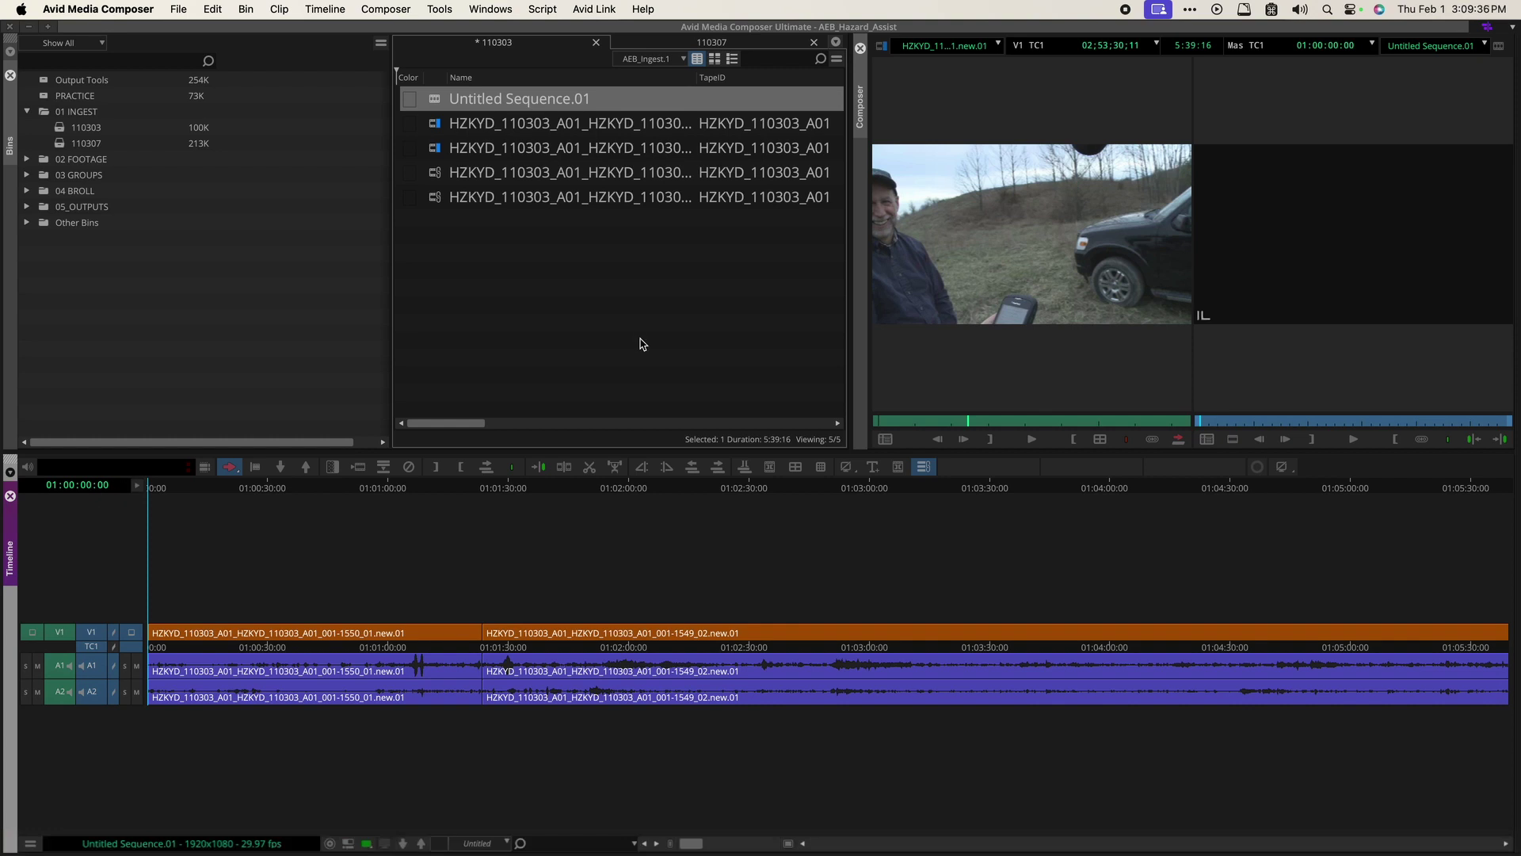
left_click(607, 337)
Open the Relink settings for Untitled Sequence.01 and match the original source name by Tape Name or Source File Name.
left_click(434, 101)
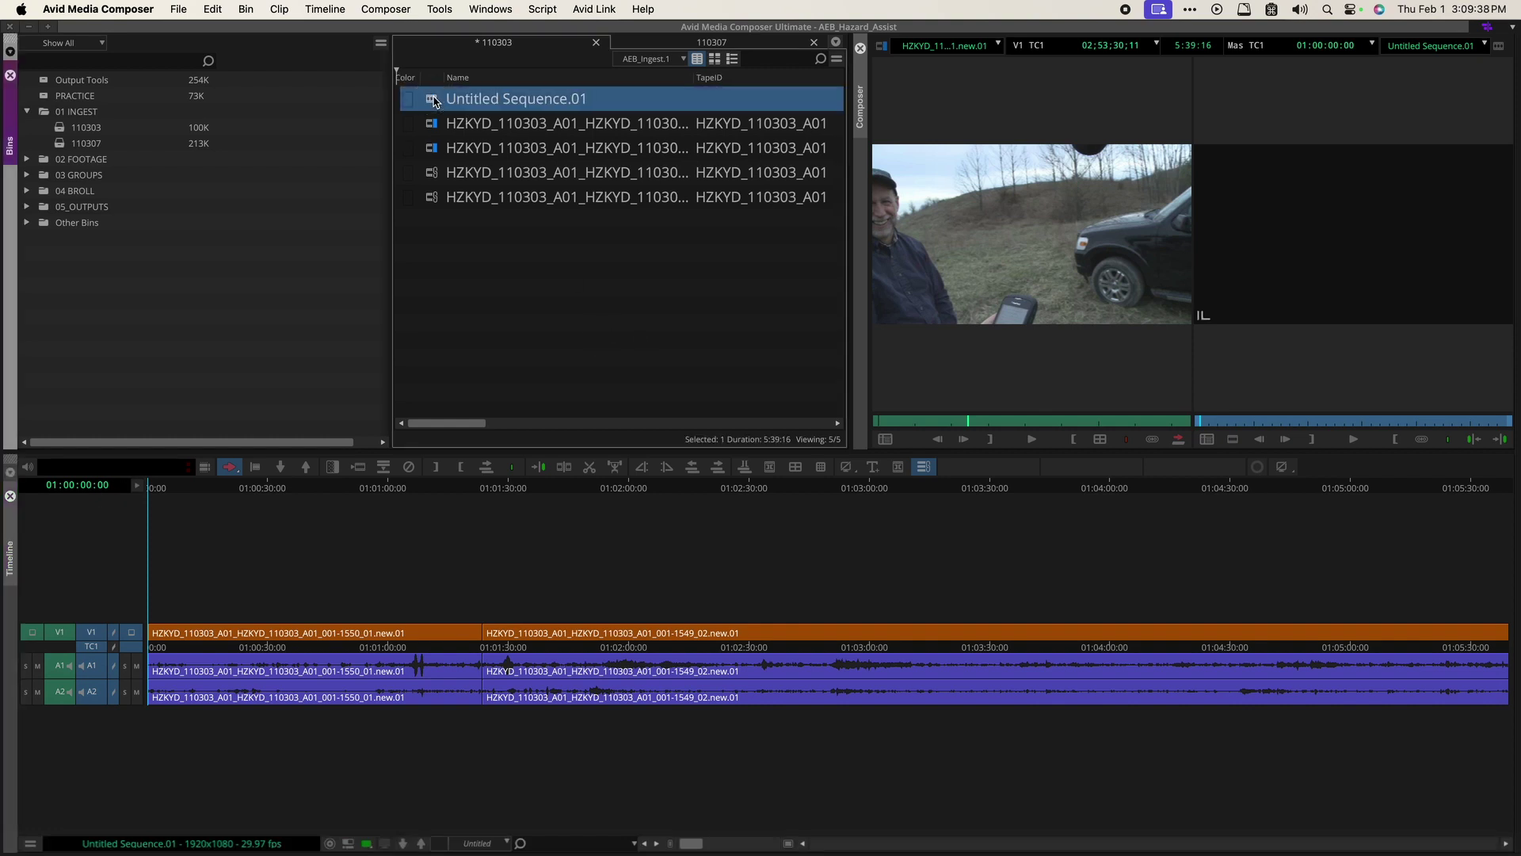
right_click(434, 100)
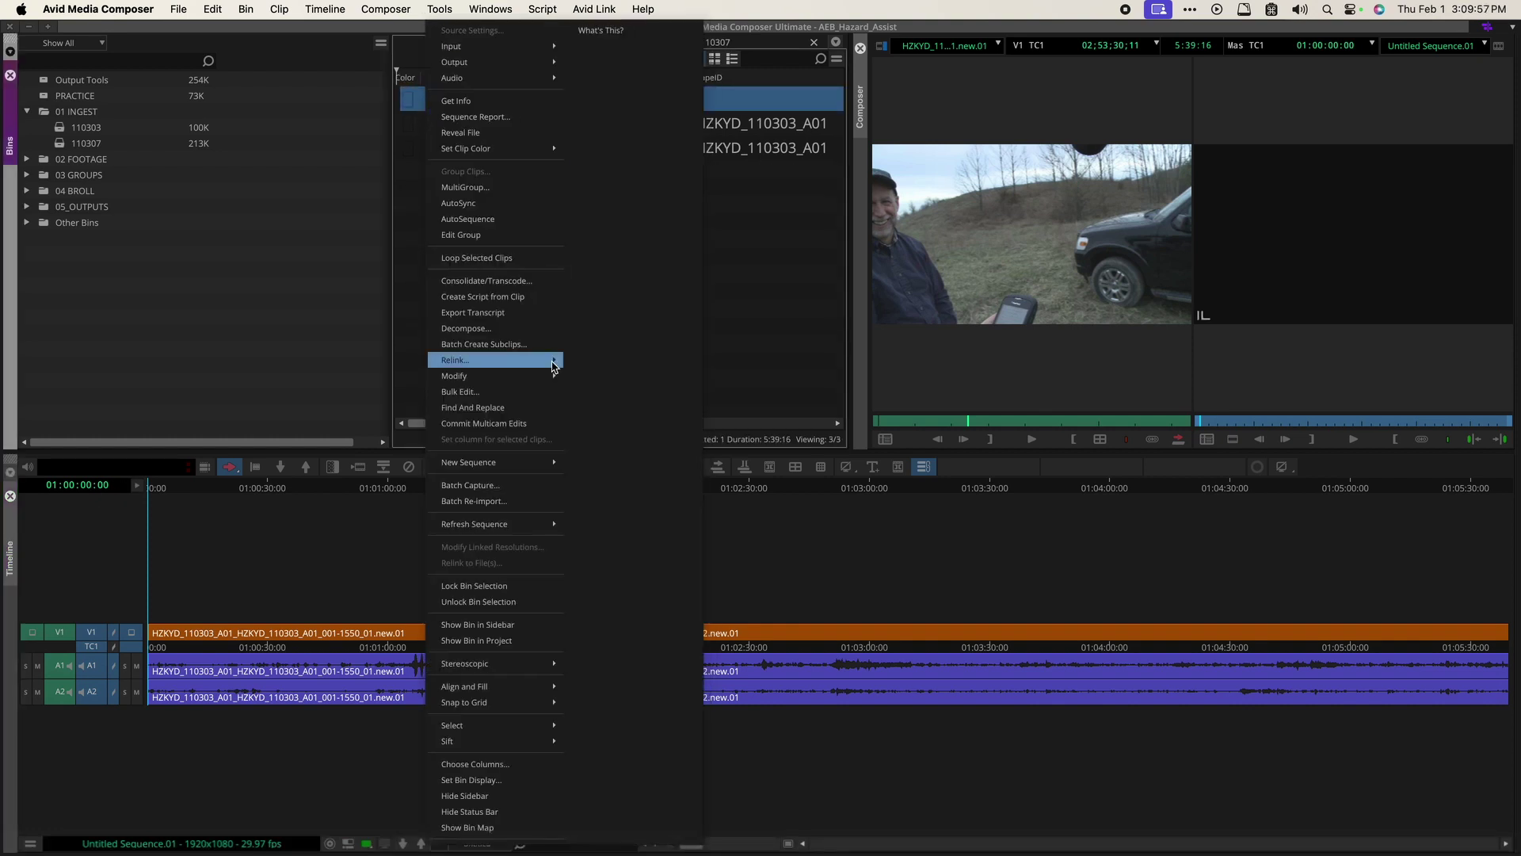
mouse_move(522, 359)
left_click(635, 365)
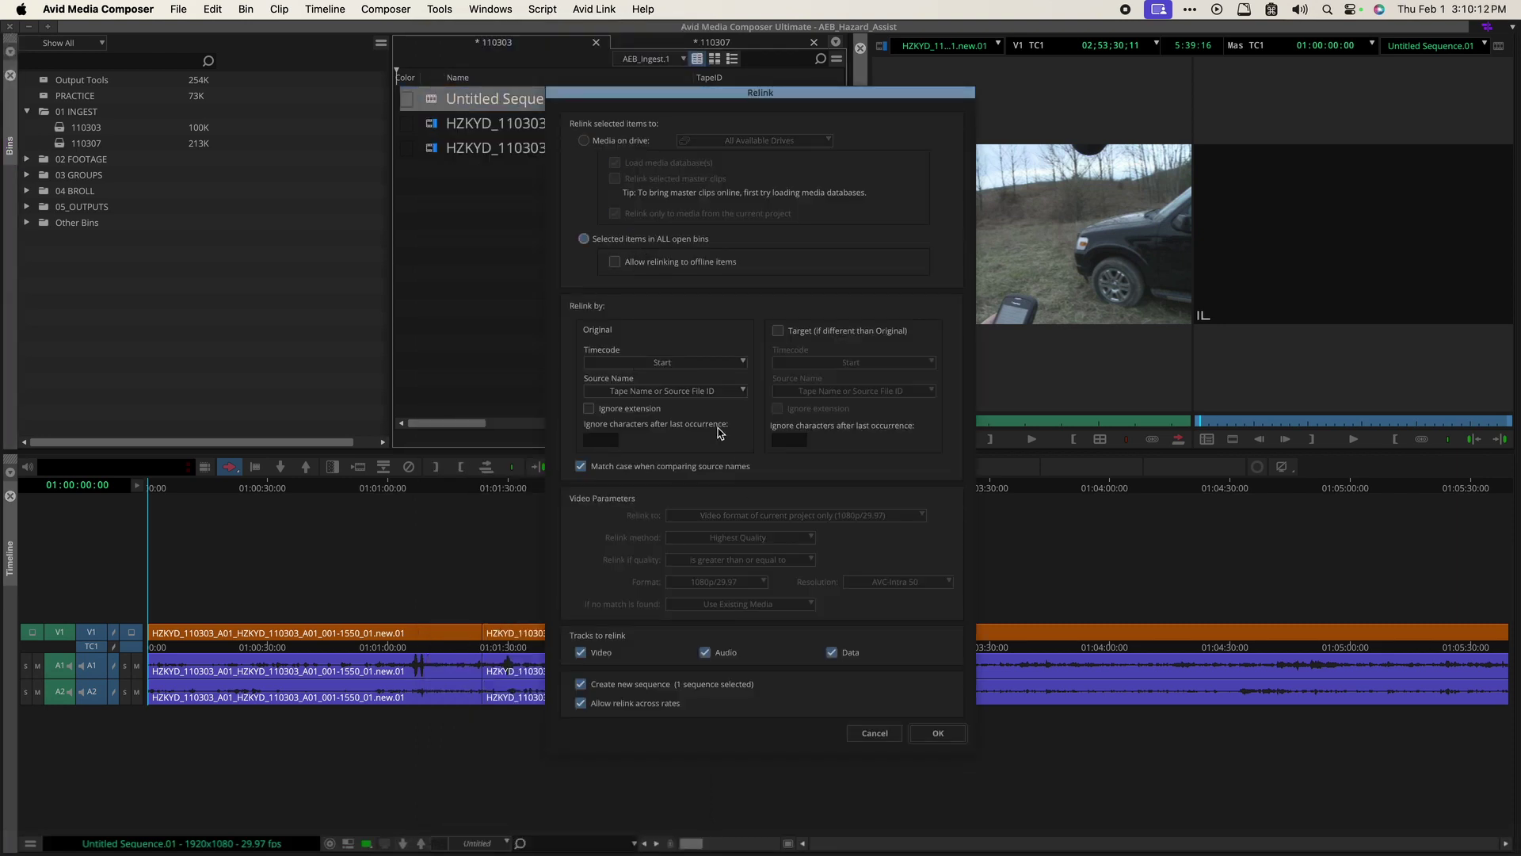
left_click(668, 392)
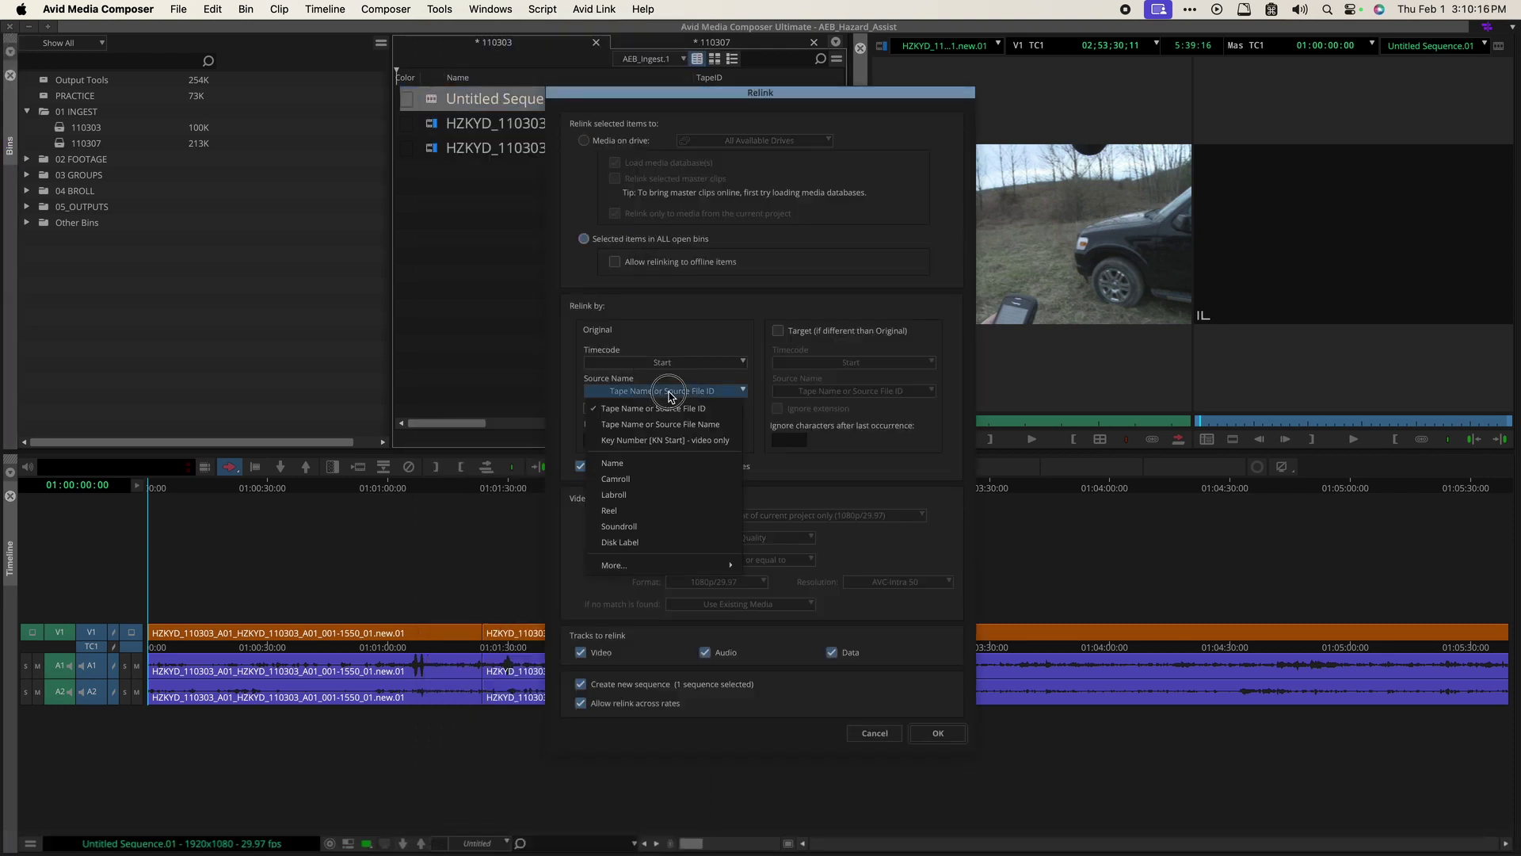
left_click(701, 432)
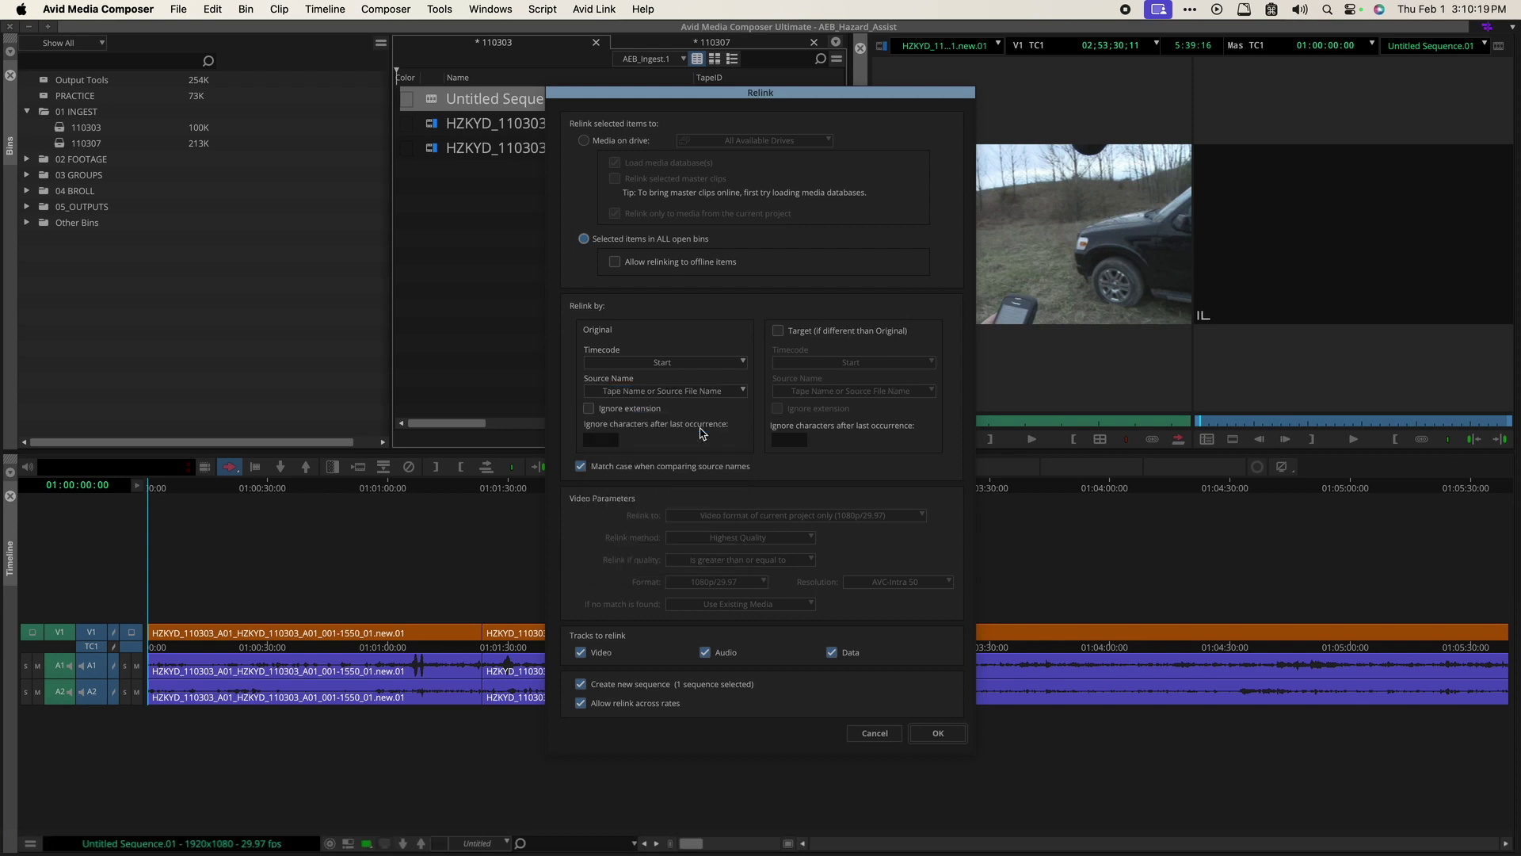
Keep Create new sequence enabled and run the relink to selected items in all open bins.
left_click(580, 683)
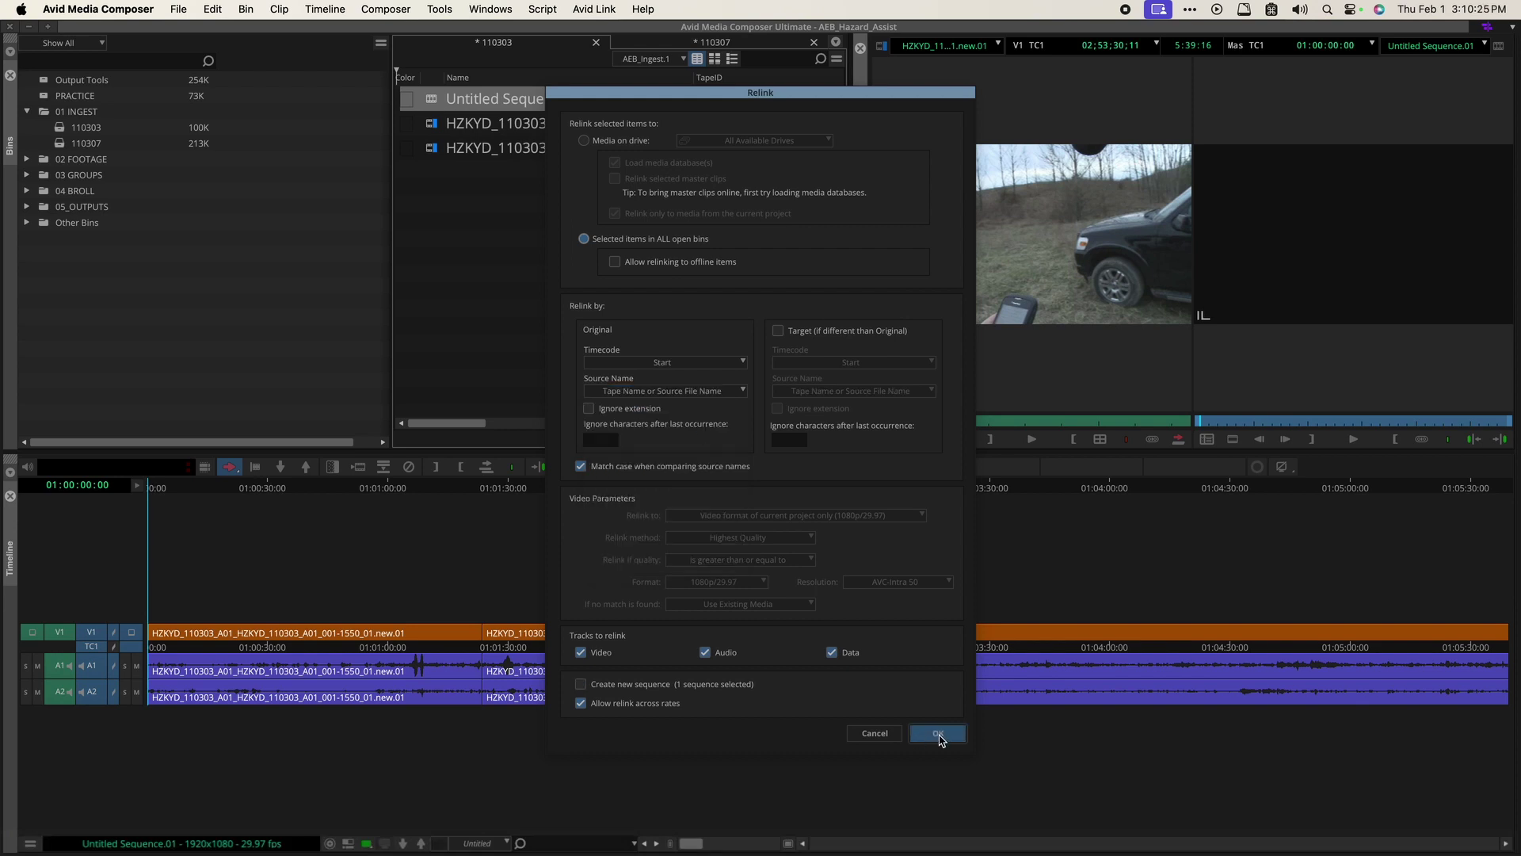
left_click(686, 686)
left_click(939, 732)
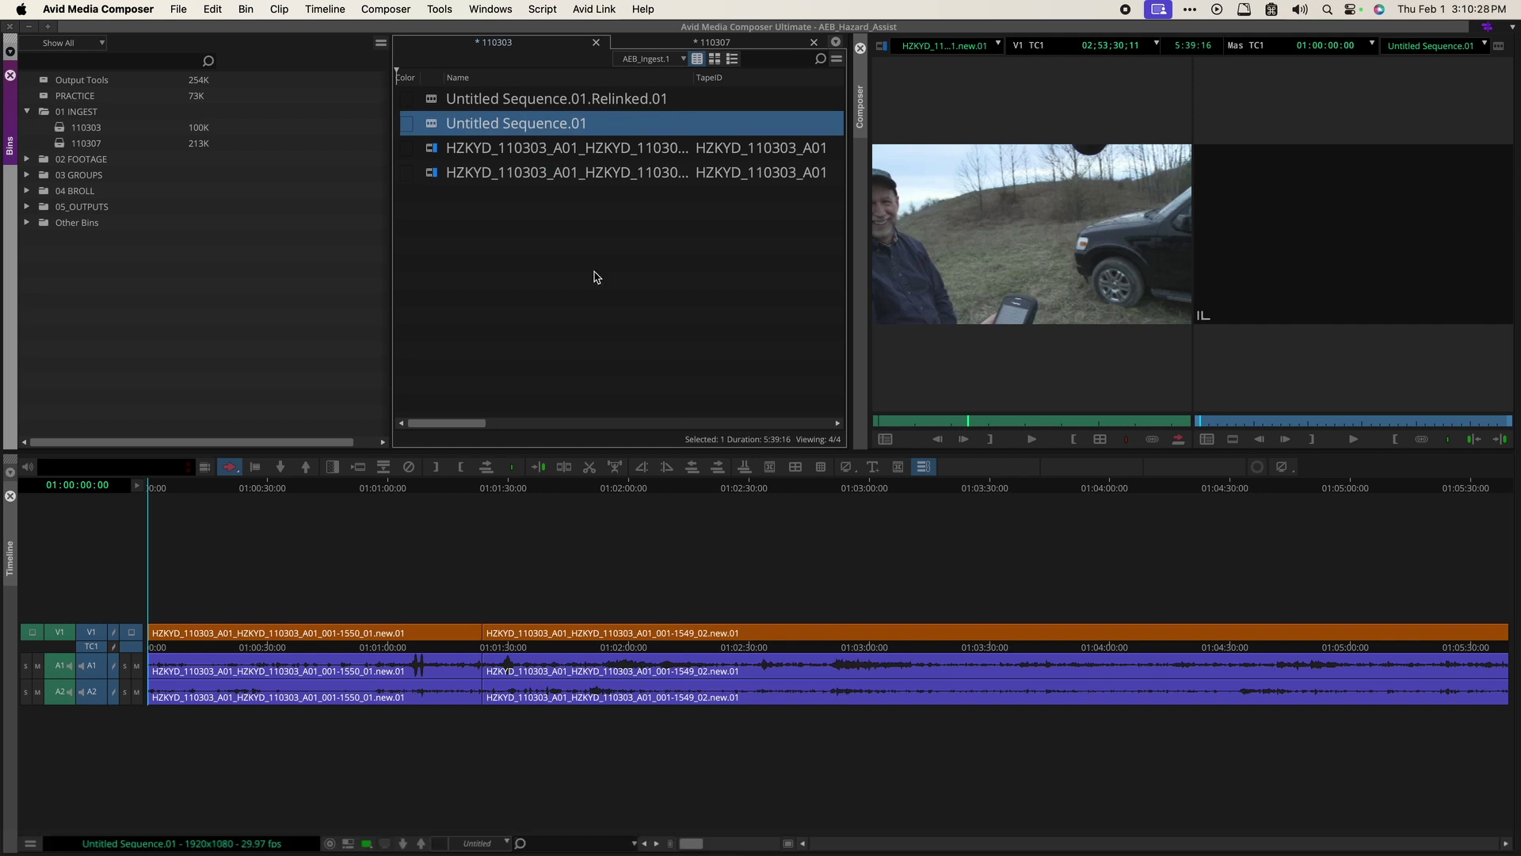
Load Untitled Sequence.01.Relinked.01 and scrub to a shot about 52 seconds in to check the relinked footage.
double_click(441, 102)
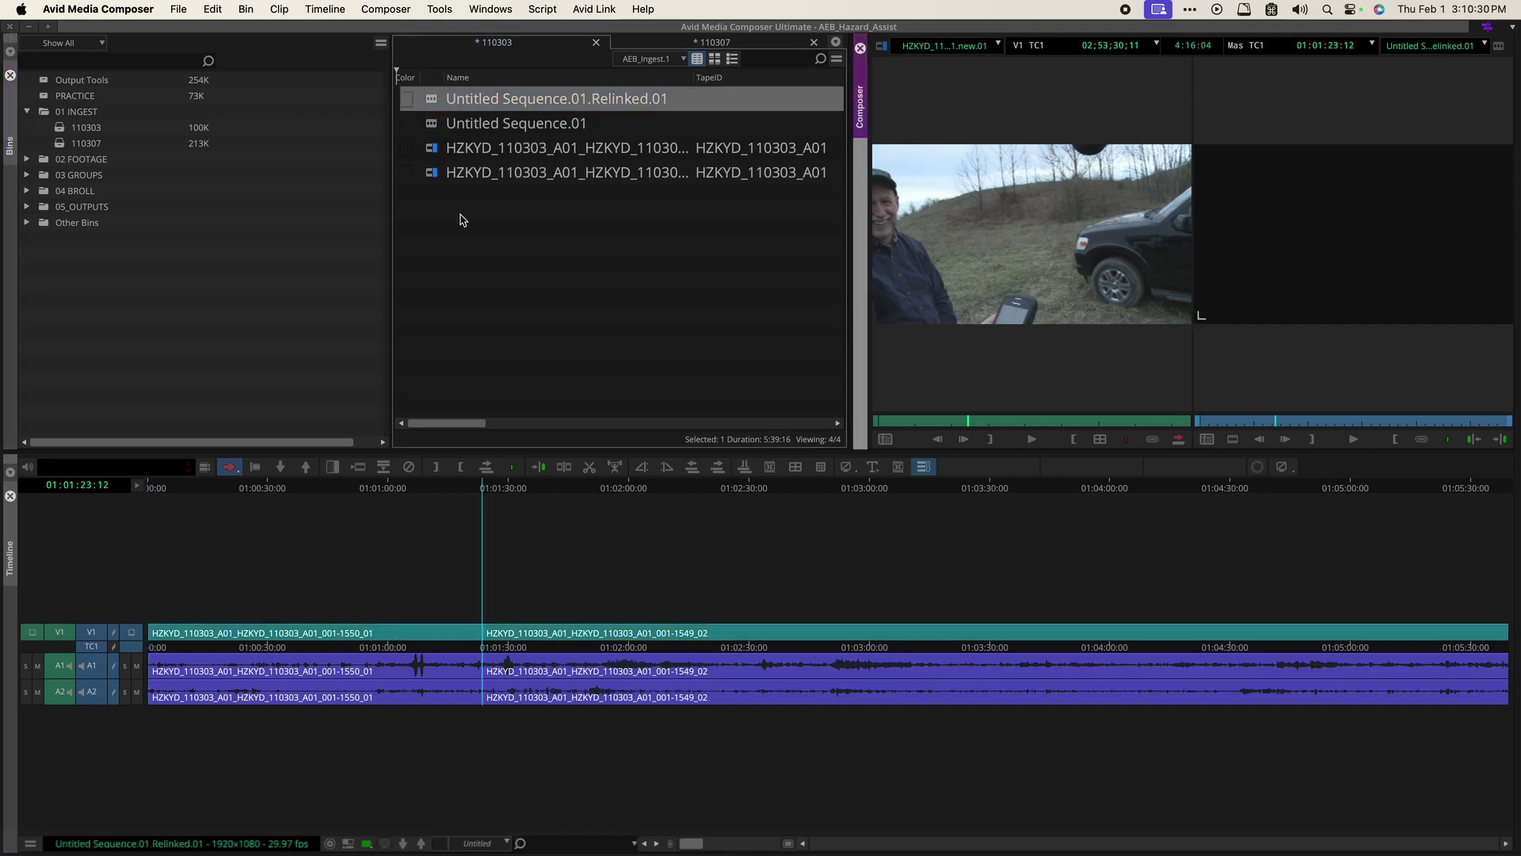
left_click_drag(441, 492, 354, 480)
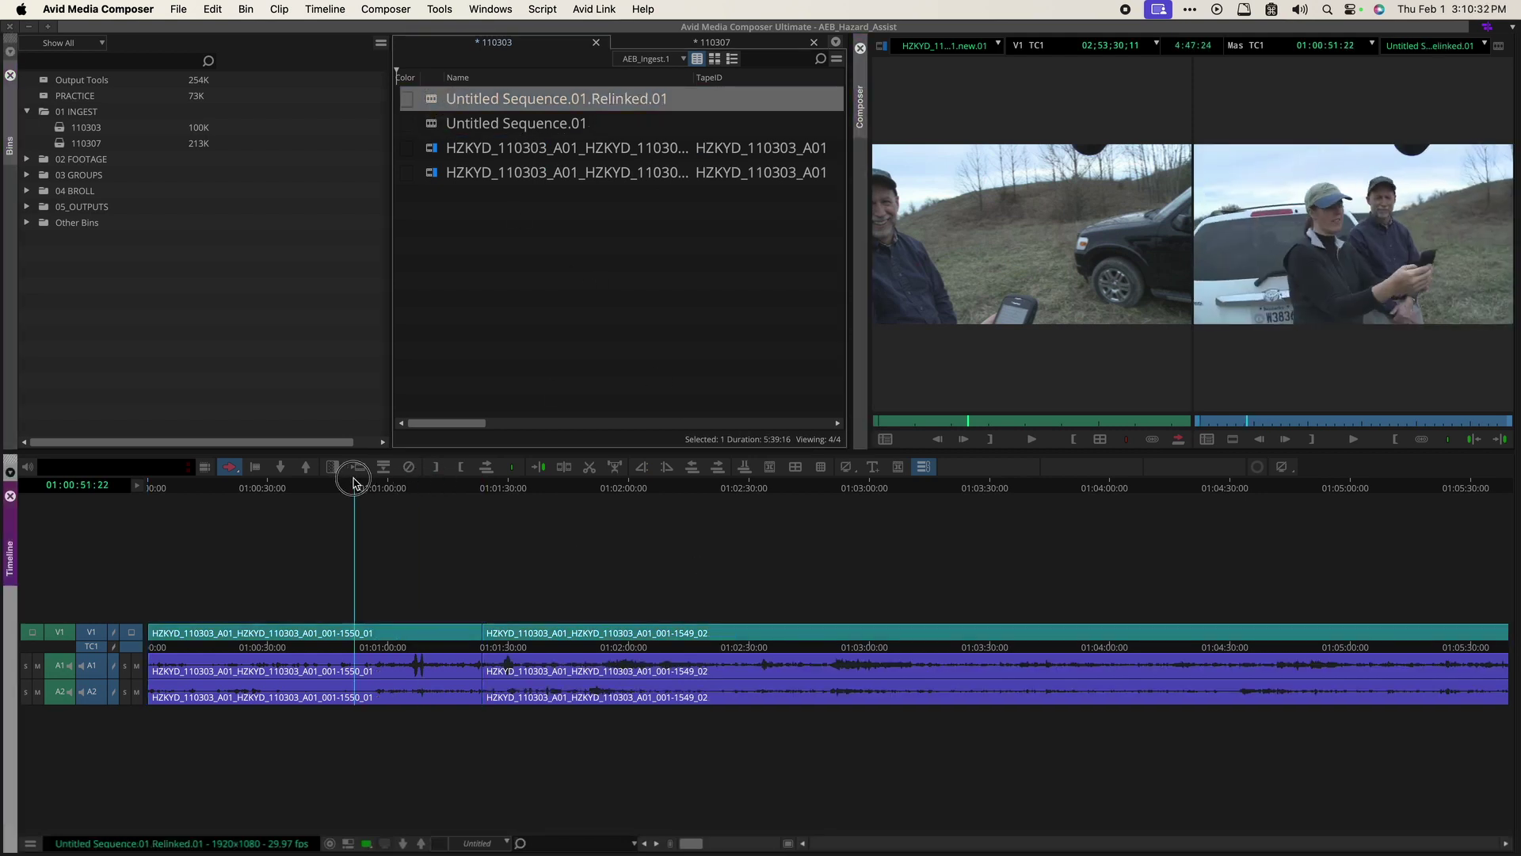